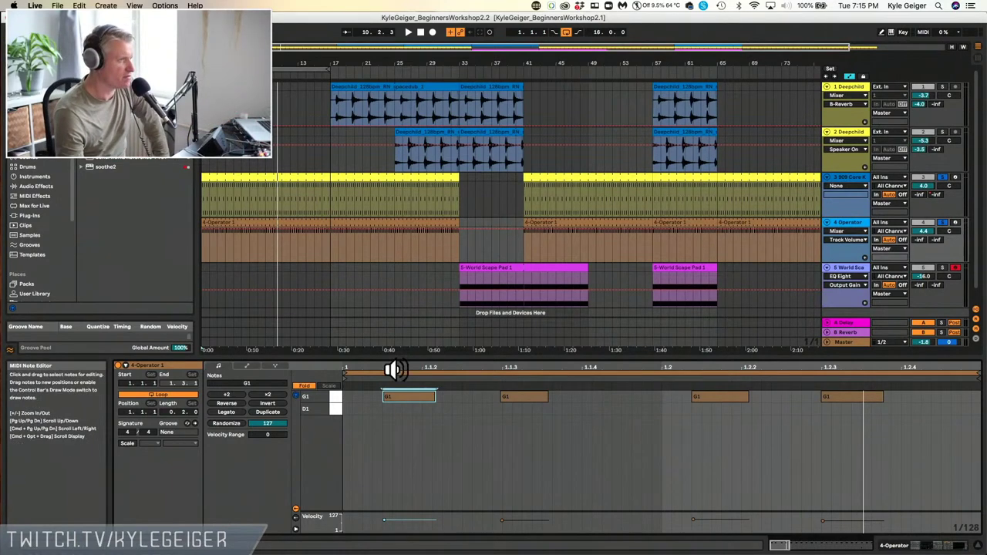
Move the first G1 note of the Operator clip to the clip's start at 1.1.1 and start playback
{"action": "left_click", "coordinate": [403, 407]}
{"action": "mouse_move", "coordinate": [394, 407]}
{"action": "left_mouse_down"}
{"action": "mouse_move", "coordinate": [357, 407]}
{"action": "mouse_move", "coordinate": [398, 411]}
{"action": "left_mouse_up"}
{"action": "key", "text": "space"}
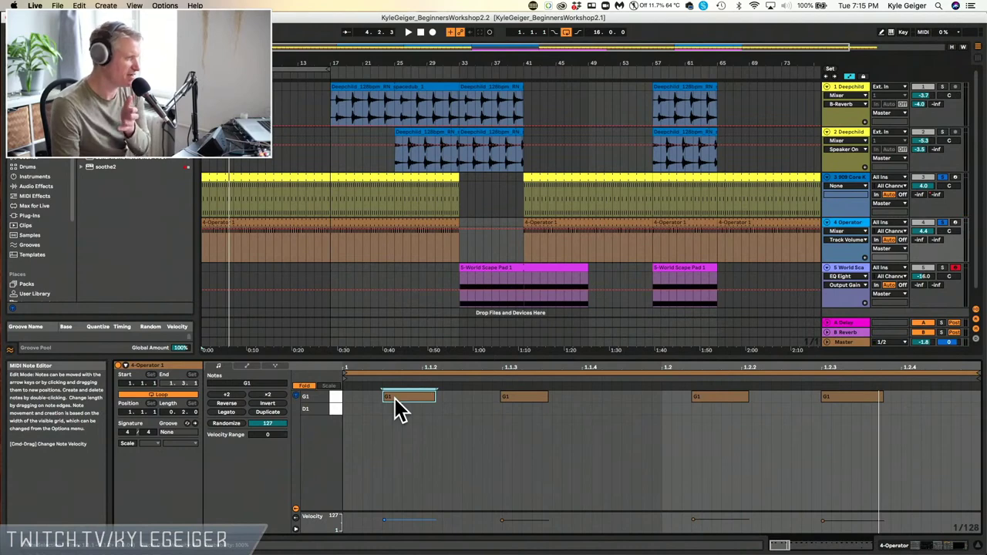
{"action": "left_click_drag", "start_coordinate": [398, 409], "coordinate": [362, 410]}
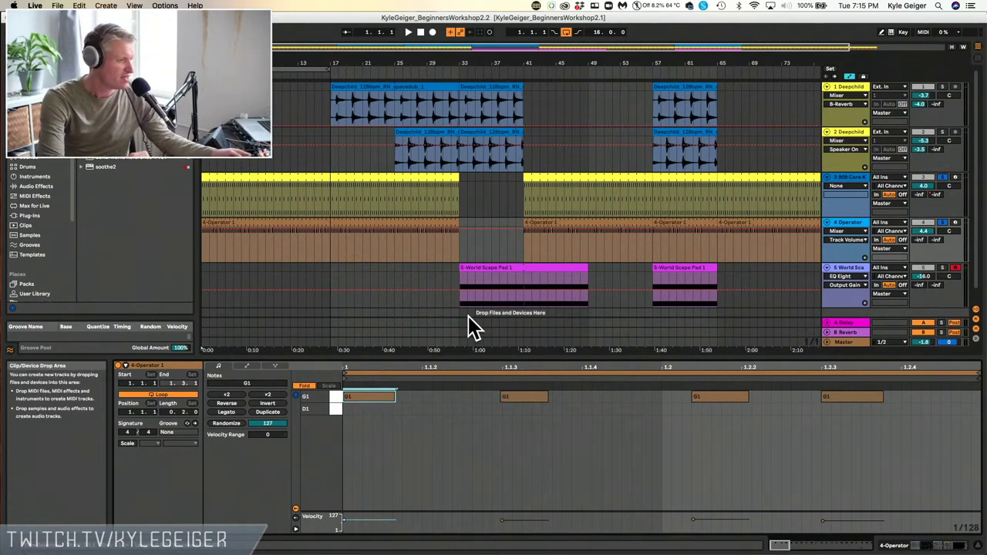
{"action": "key", "text": "space"}
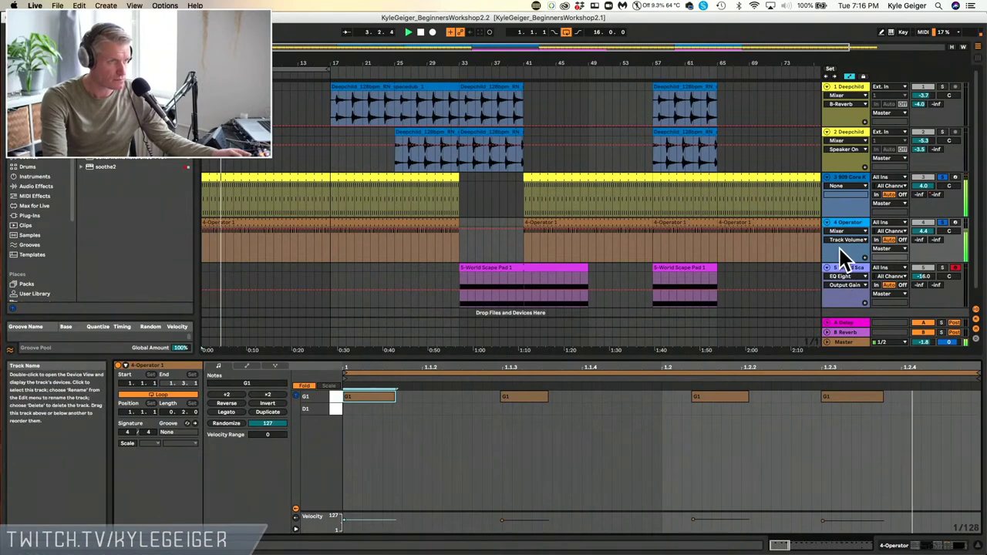
Review the device chains of the Operator and 909 Core Kit tracks during playback
{"action": "left_click", "coordinate": [850, 221]}
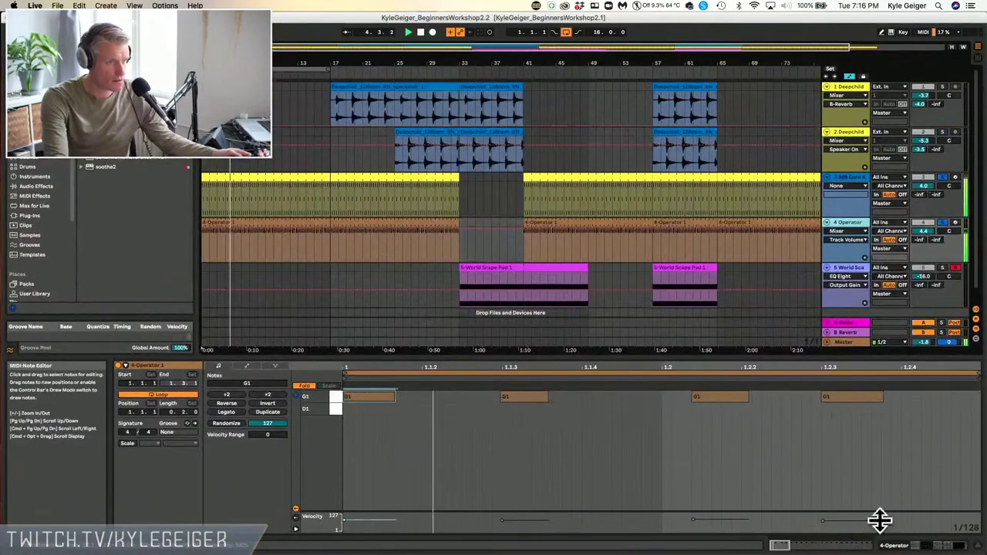
{"action": "left_click", "coordinate": [912, 546]}
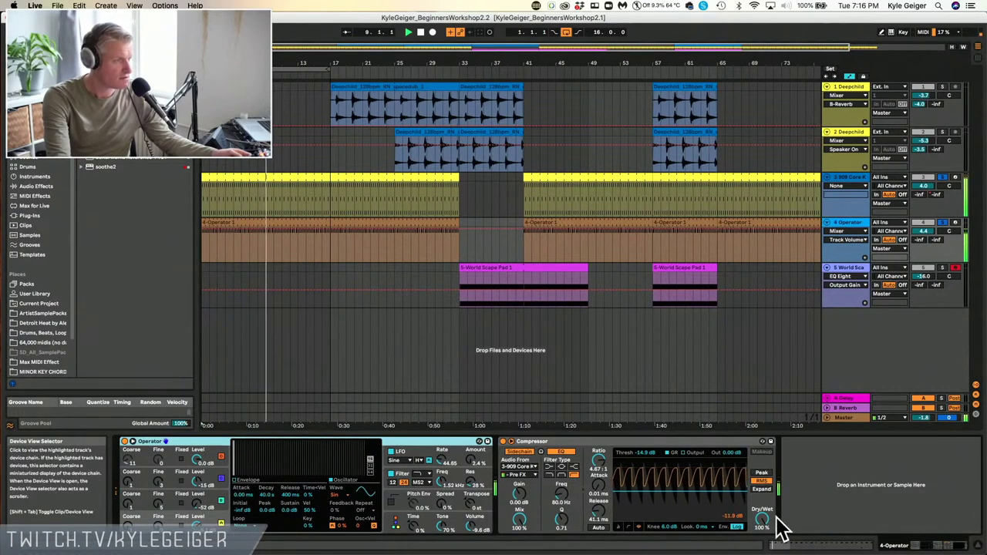
{"action": "left_click", "coordinate": [848, 188]}
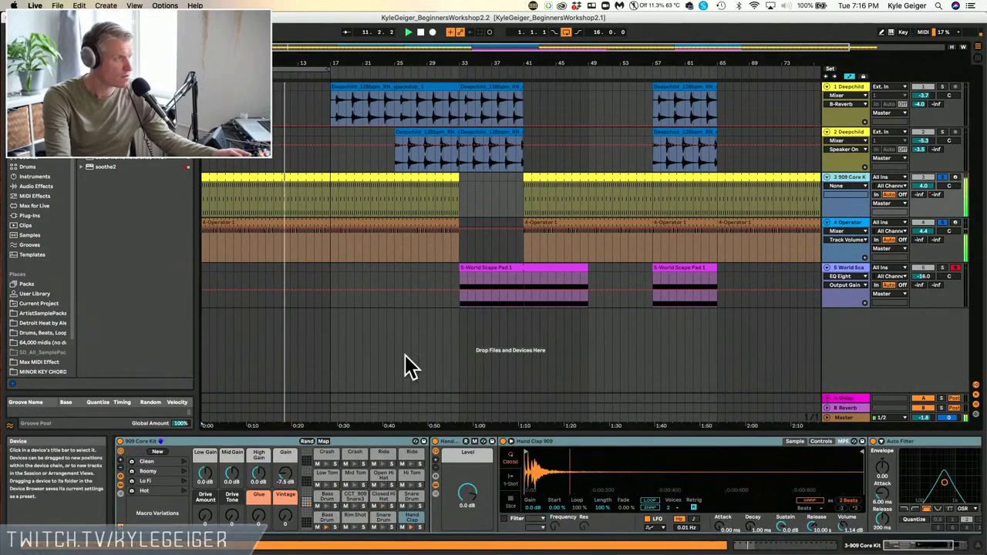
{"action": "left_click", "coordinate": [264, 179]}
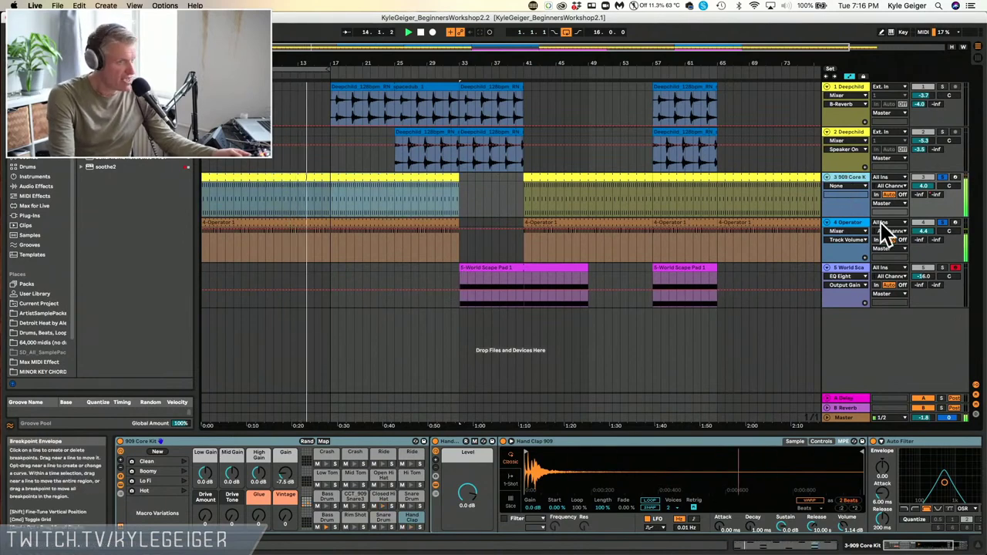
Insert one return track after the Delay return and another after the Reverb return
{"action": "left_click", "coordinate": [846, 400]}
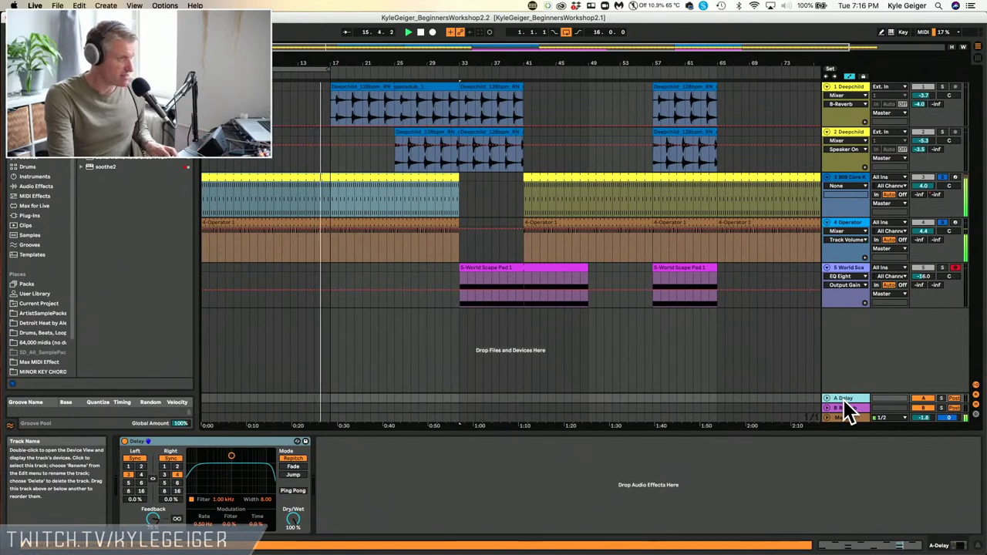
{"action": "right_click", "coordinate": [845, 403]}
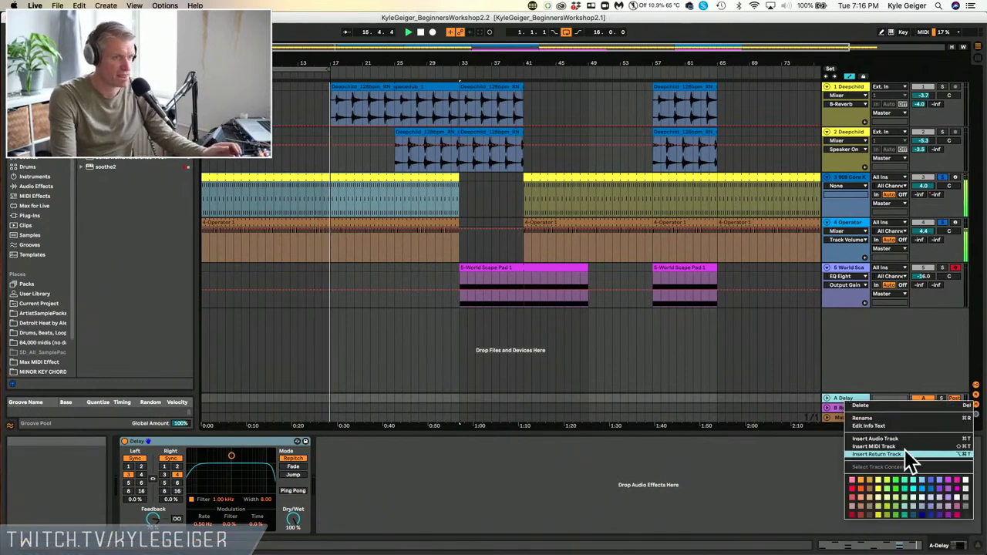
{"action": "left_click", "coordinate": [905, 454]}
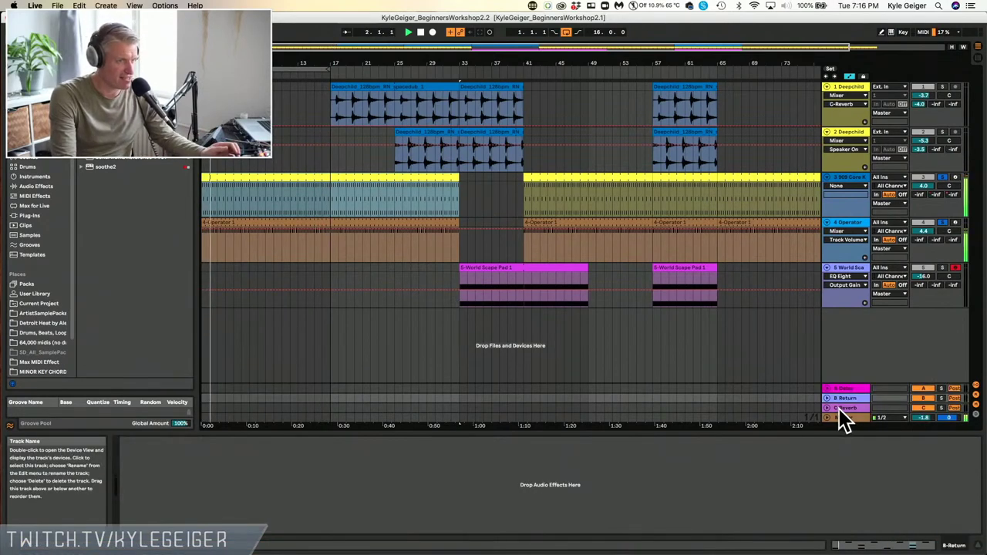
{"action": "right_click", "coordinate": [840, 409]}
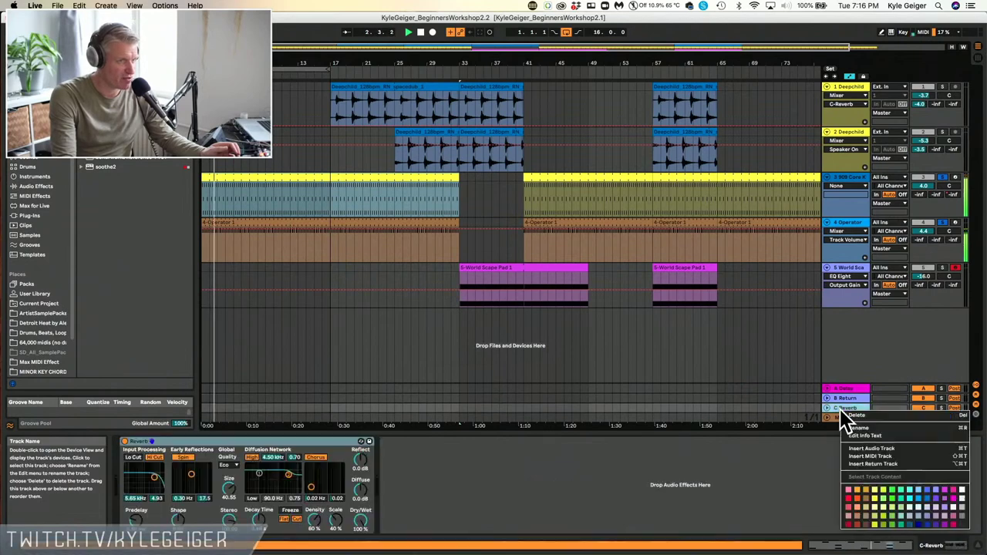
{"action": "left_click", "coordinate": [874, 464]}
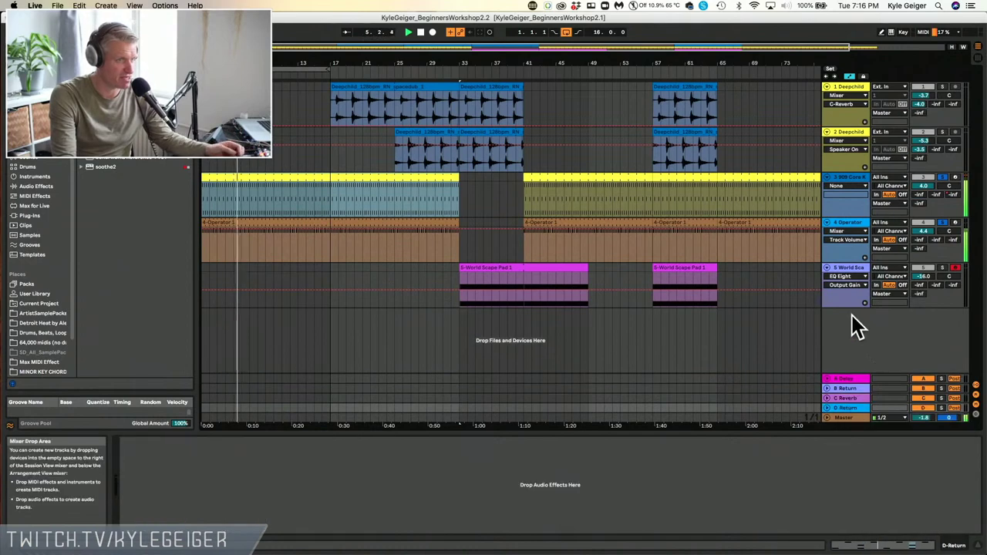
Check the Reverb return's devices and delete the empty B Return track between Delay and Reverb
{"action": "left_click", "coordinate": [846, 398]}
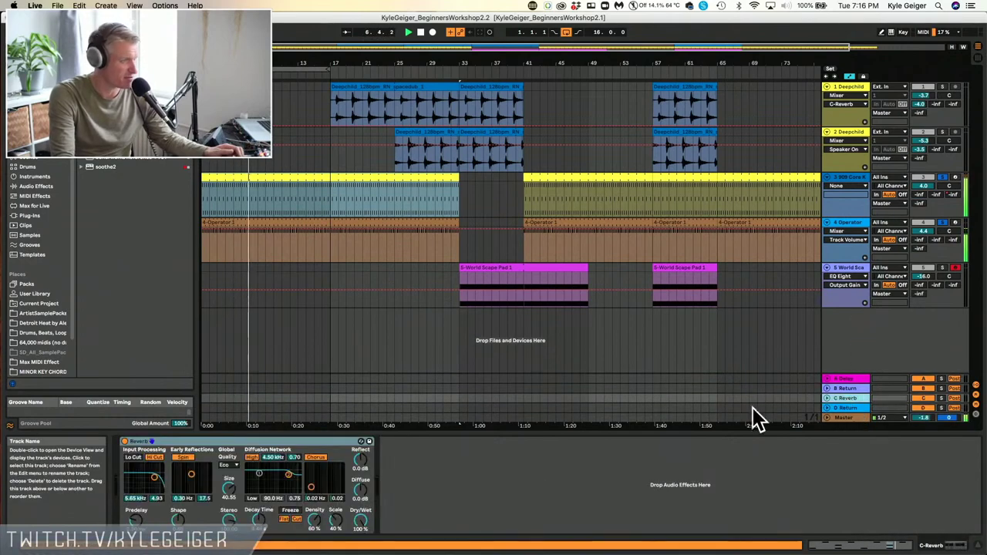
{"action": "left_click", "coordinate": [849, 388]}
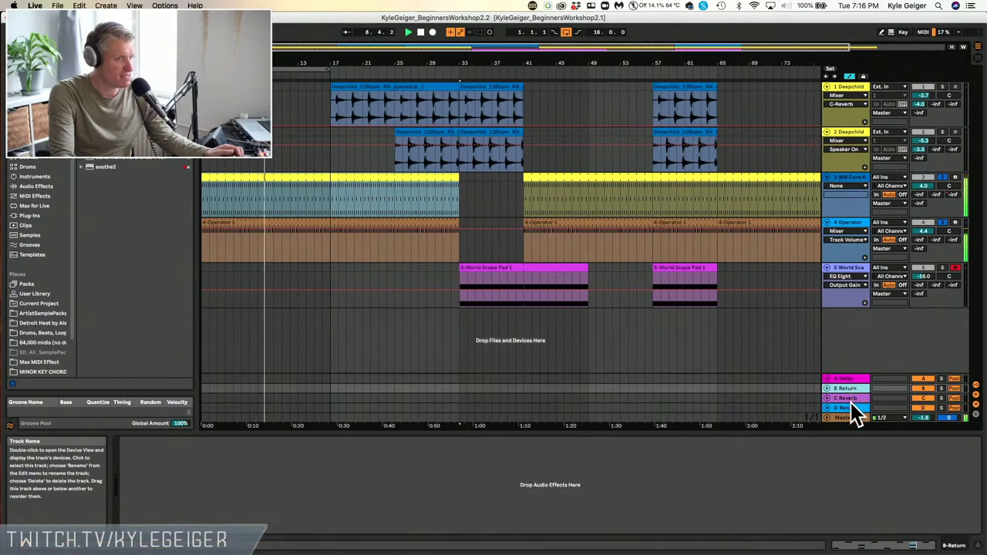
{"action": "left_click", "coordinate": [848, 397]}
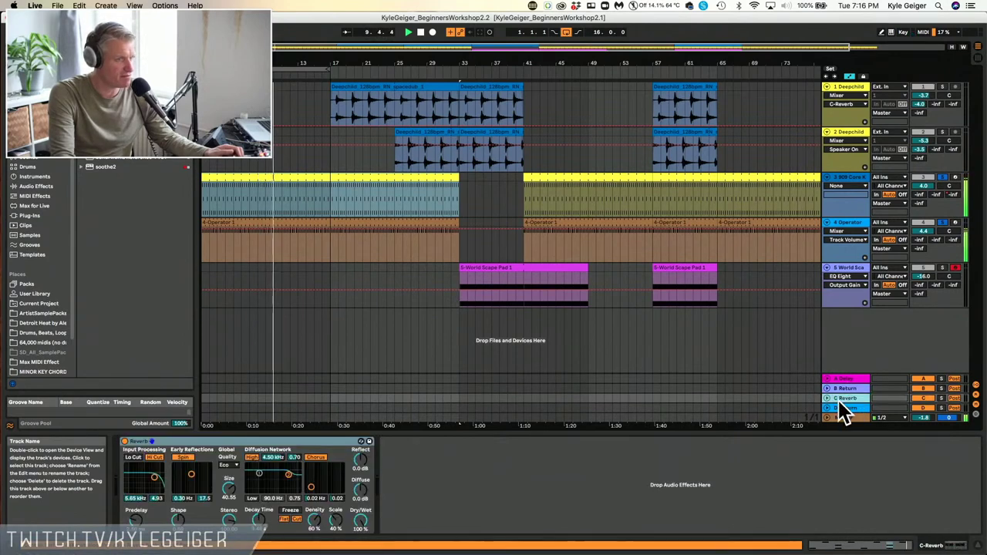
{"action": "left_click", "coordinate": [841, 390]}
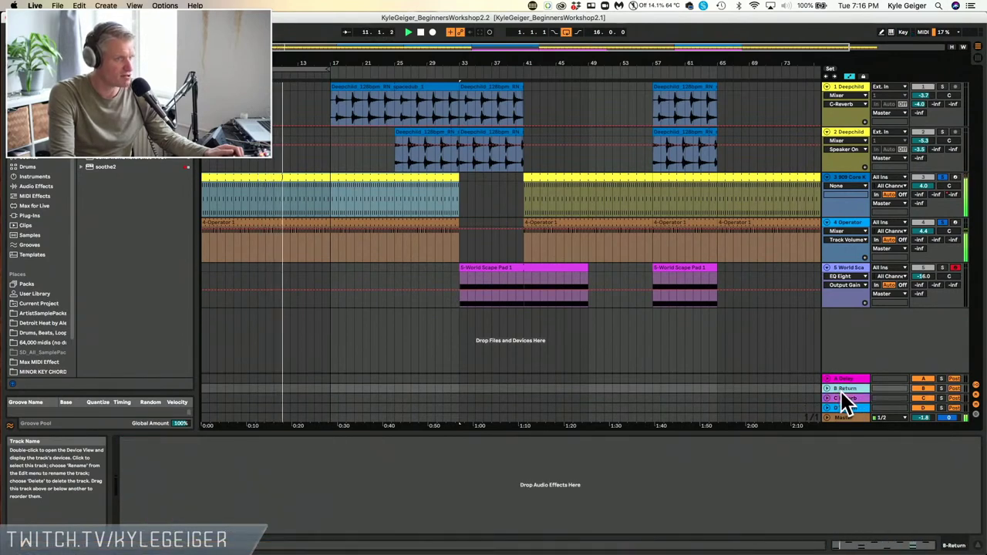
{"action": "right_click", "coordinate": [840, 390]}
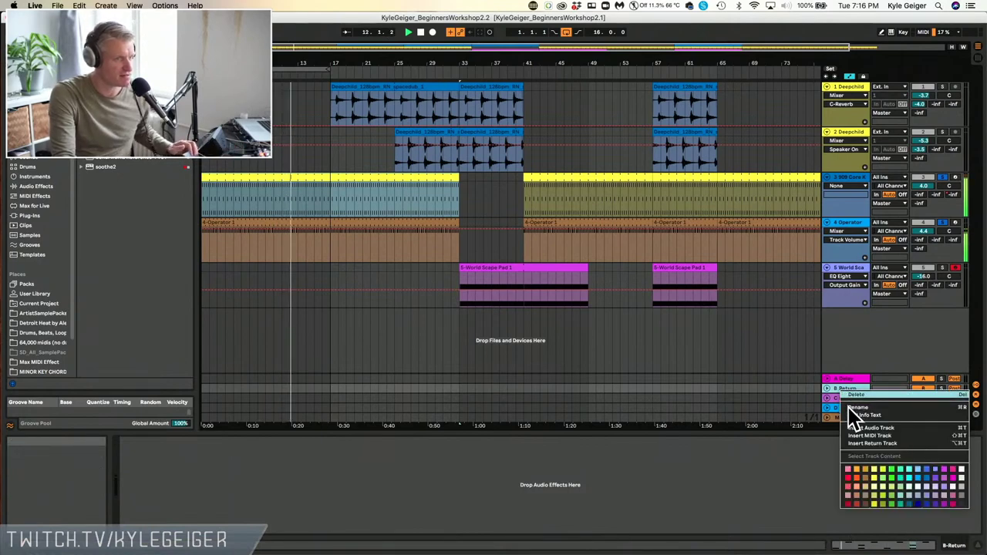
{"action": "left_click", "coordinate": [853, 395]}
Switch to Session View and insert another return track after C Return
{"action": "left_click", "coordinate": [845, 407]}
{"action": "key", "text": "Tab"}
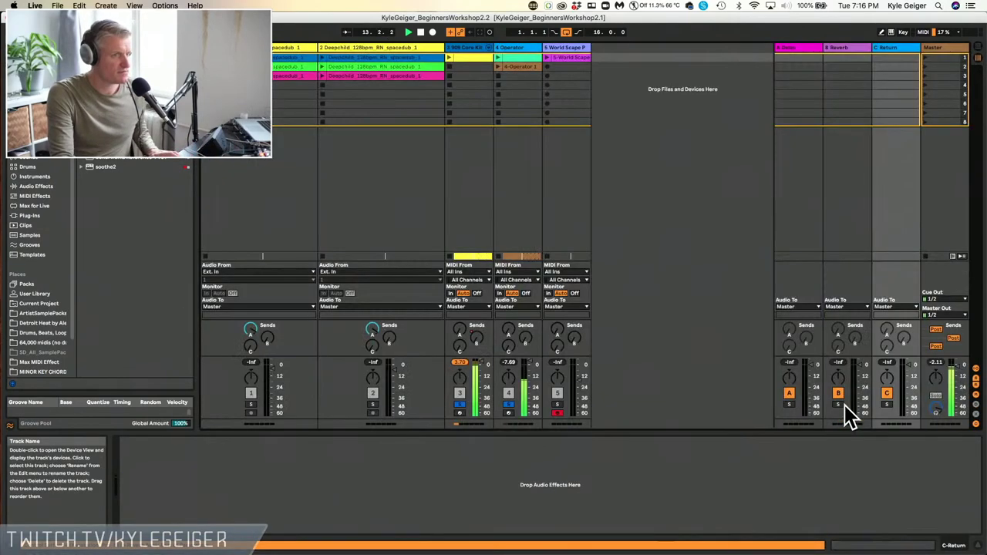
{"action": "right_click", "coordinate": [887, 45]}
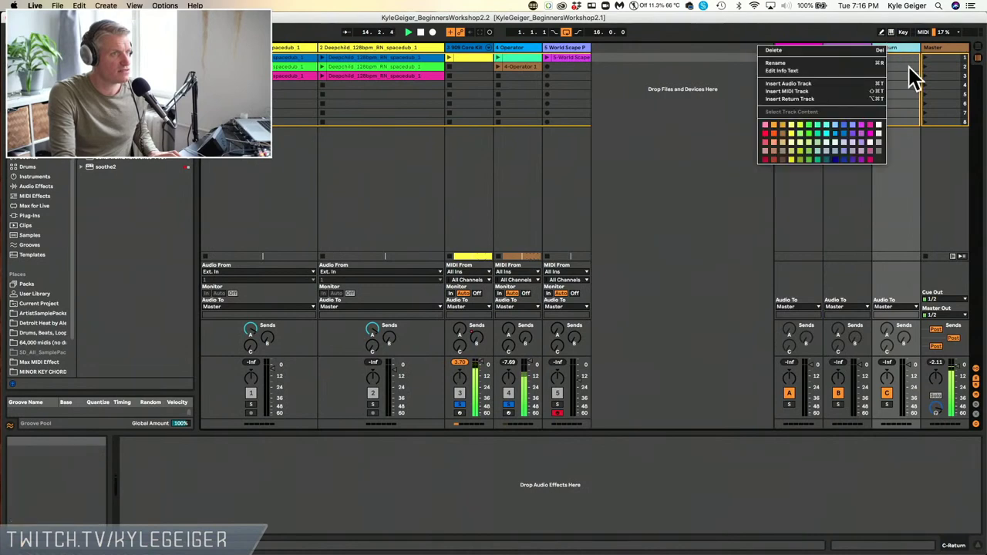
{"action": "left_click", "coordinate": [837, 99]}
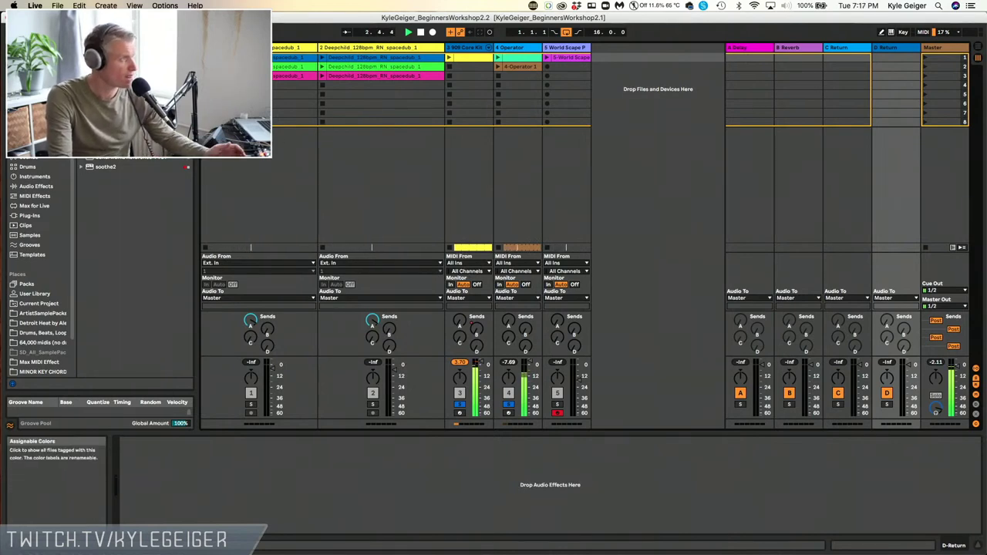
Add an Auto Filter to D Return with frequency 219 Hz, resonance 28% and LFO amount 19.5
{"action": "left_click", "coordinate": [31, 89]}
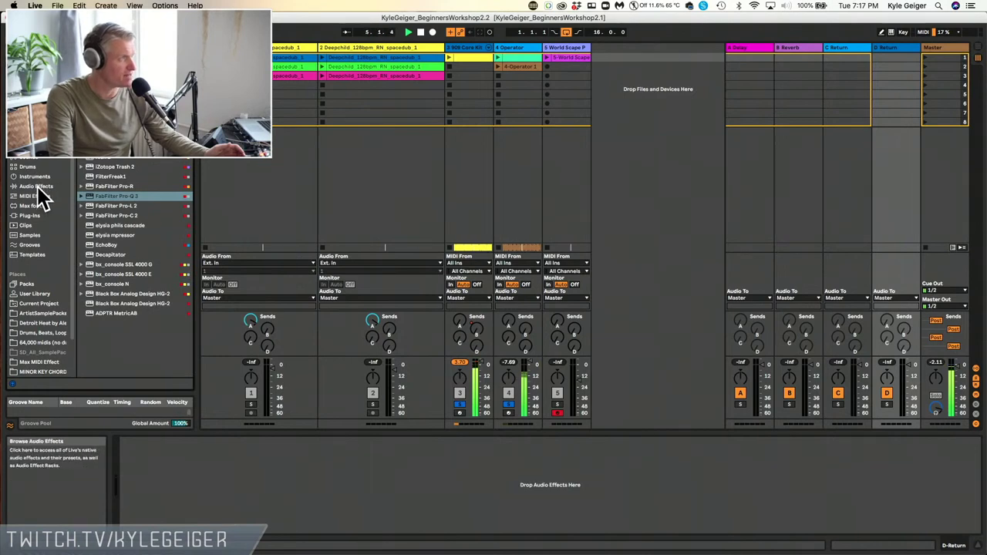
{"action": "left_click", "coordinate": [35, 186]}
{"action": "left_click_drag", "start_coordinate": [106, 89], "coordinate": [217, 471]}
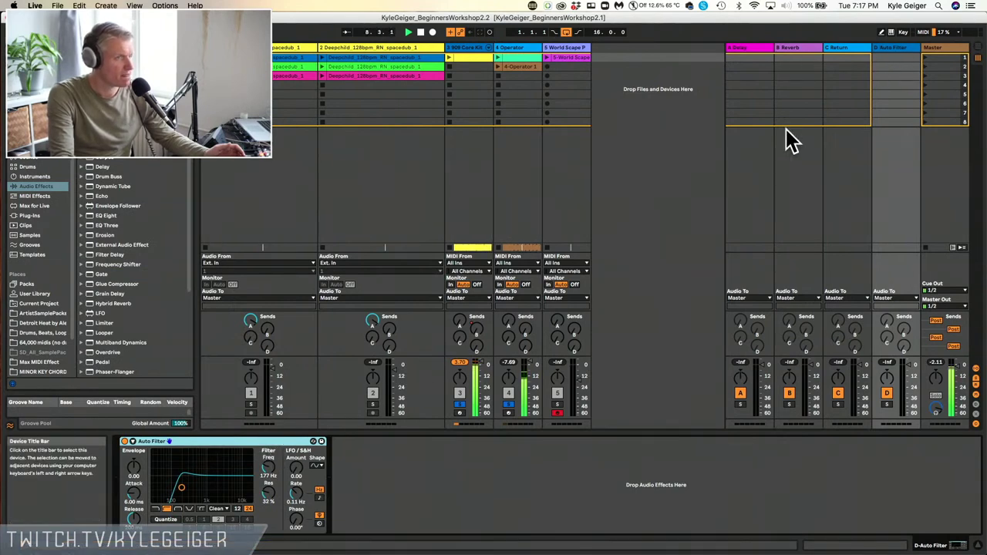
{"action": "left_click_drag", "start_coordinate": [201, 485], "coordinate": [193, 487]}
{"action": "left_click_drag", "start_coordinate": [297, 470], "coordinate": [297, 455]}
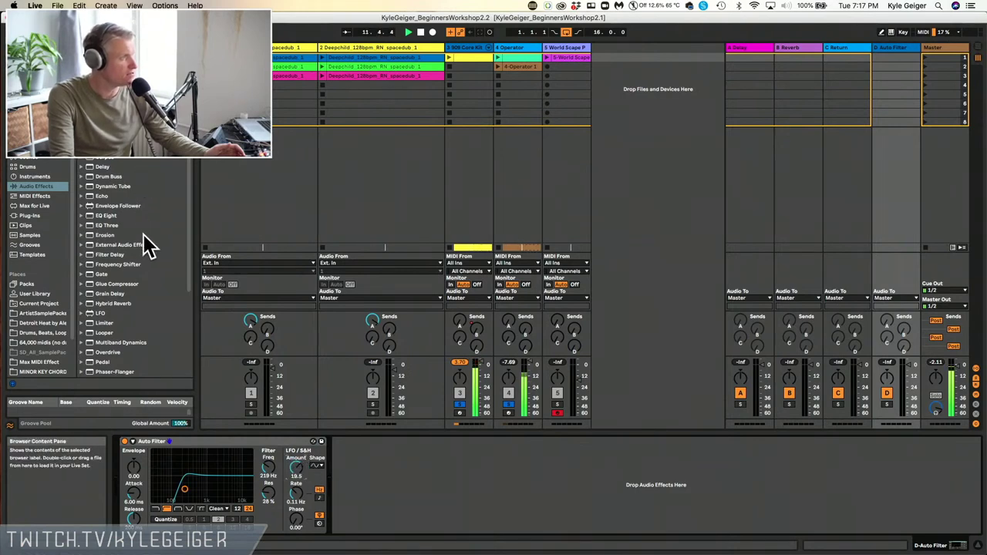
Add a Delay after the Auto Filter on D Return and tempo-sync the filter's LFO at rate 8
{"action": "left_click_drag", "start_coordinate": [100, 167], "coordinate": [363, 516]}
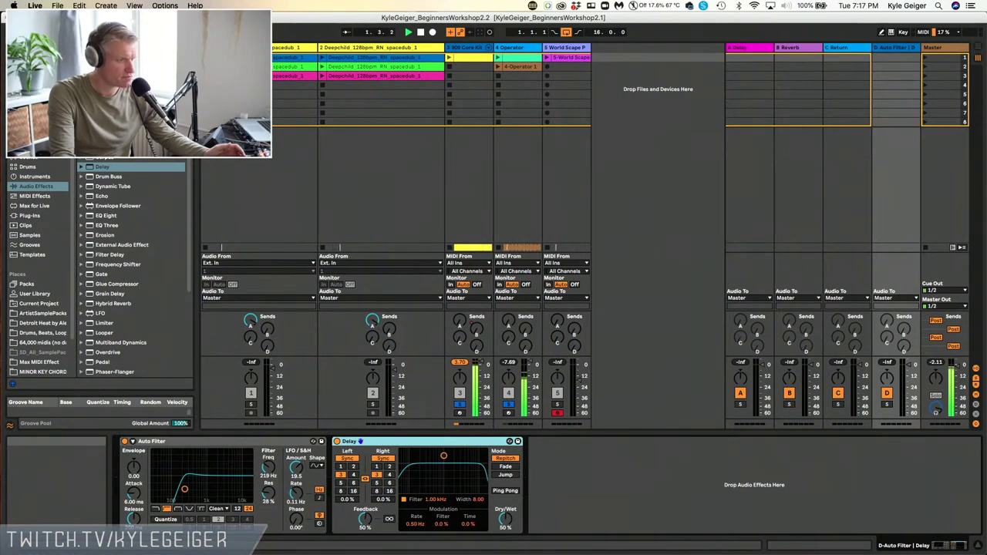
{"action": "left_click", "coordinate": [632, 487]}
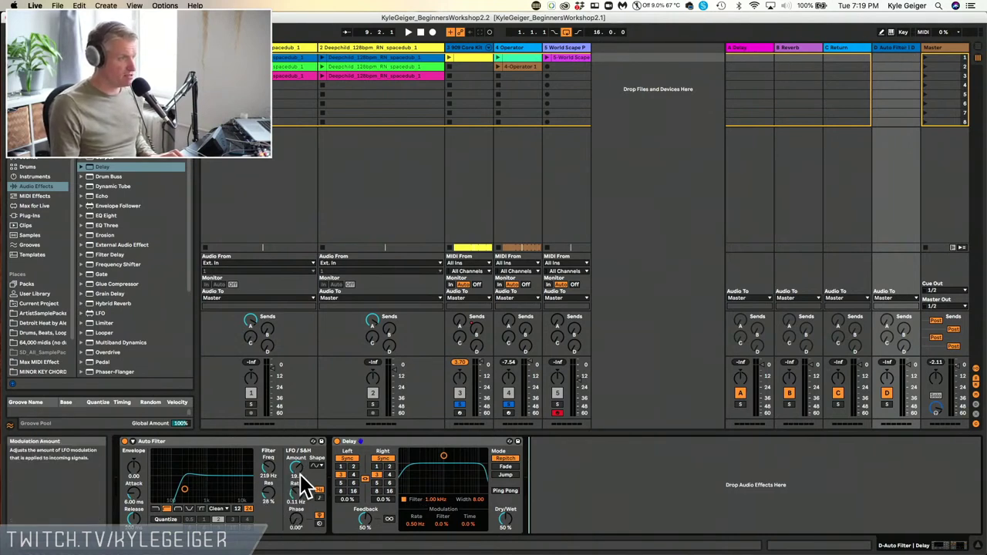
{"action": "left_click", "coordinate": [316, 498]}
{"action": "left_click_drag", "start_coordinate": [296, 494], "coordinate": [296, 449]}
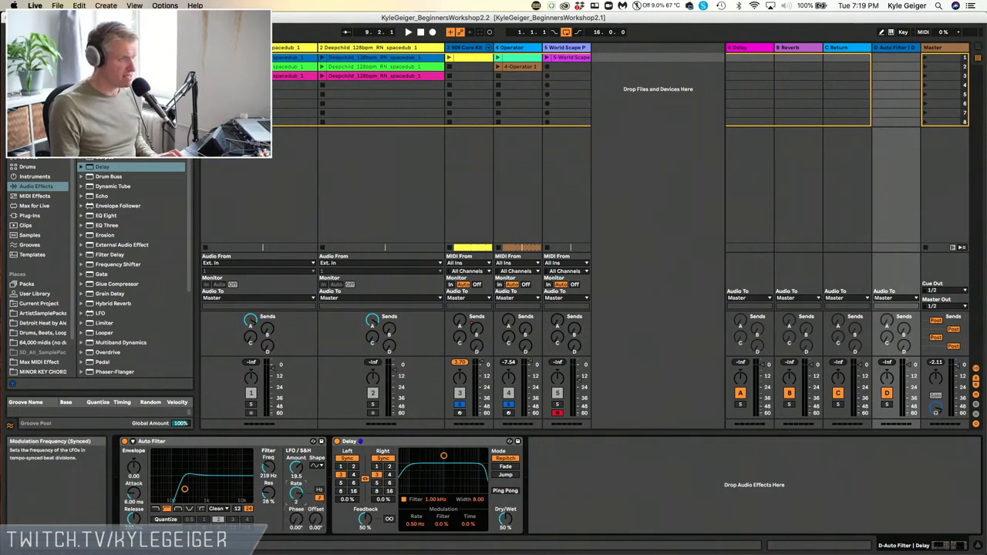
With playback running, set the Delay's left and right times to 2 and its feedback to 61%
{"action": "key", "text": "space"}
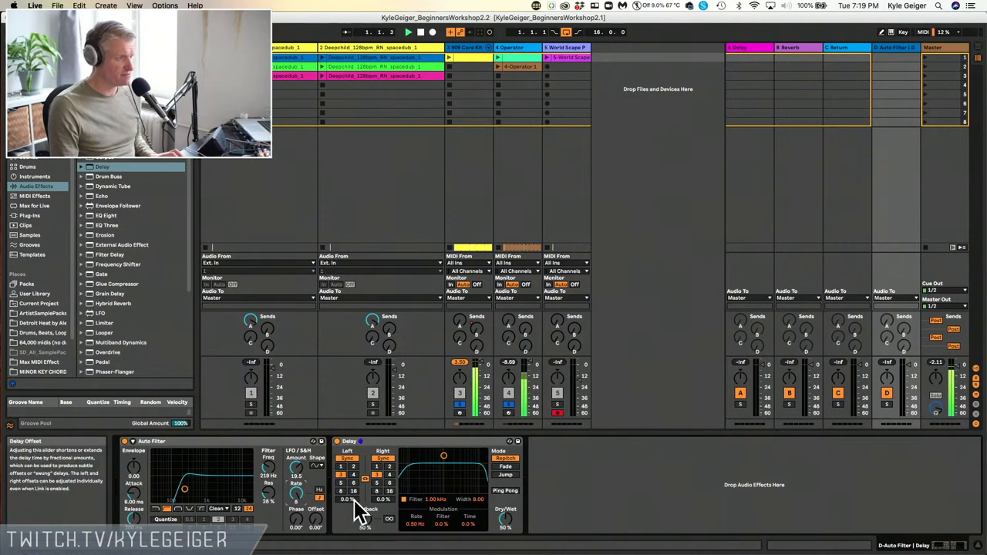
{"action": "left_click", "coordinate": [390, 466]}
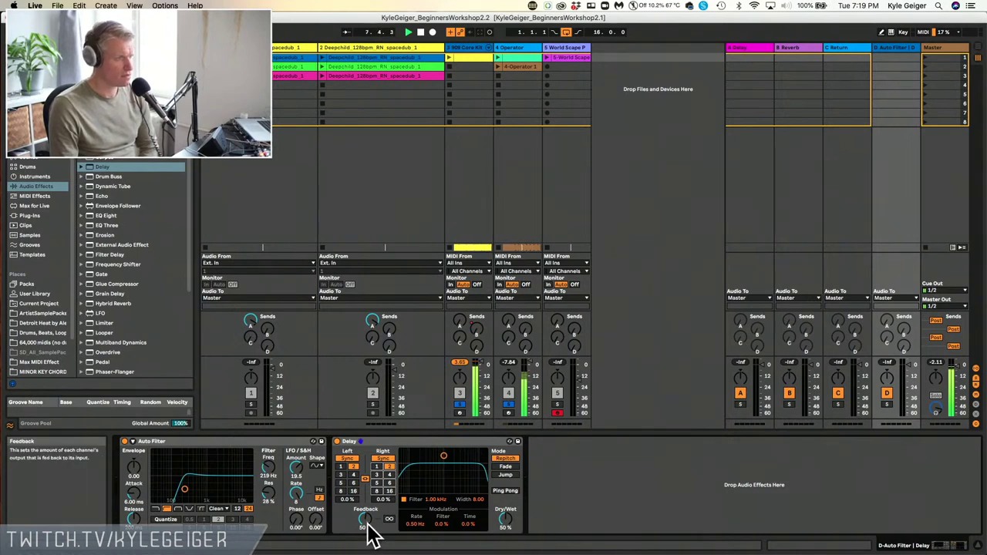
{"action": "left_click_drag", "start_coordinate": [370, 528], "coordinate": [369, 517]}
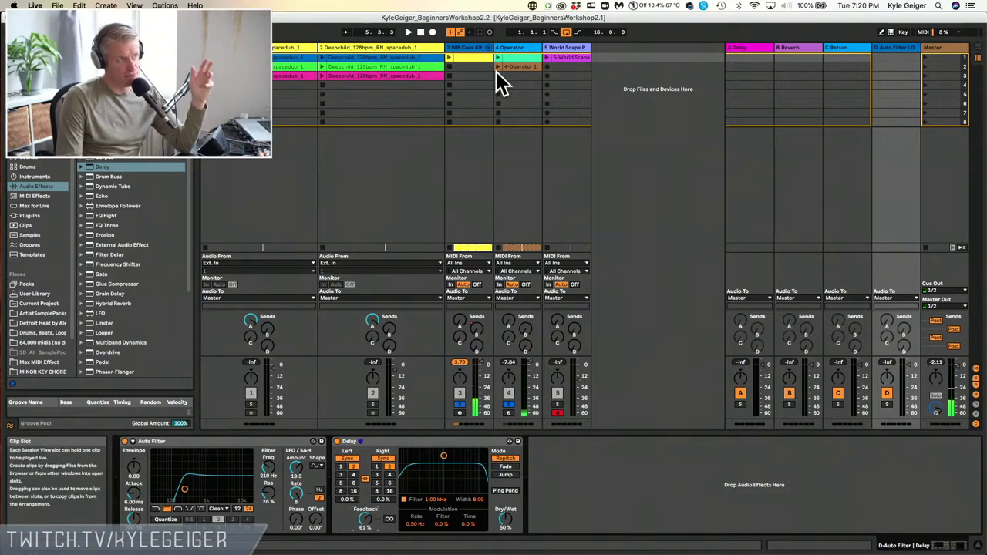
Examine the devices on both Deepchild tracks, the 909 Core Kit with its Bass Drum pad, and the Operator track
{"action": "left_click", "coordinate": [411, 47]}
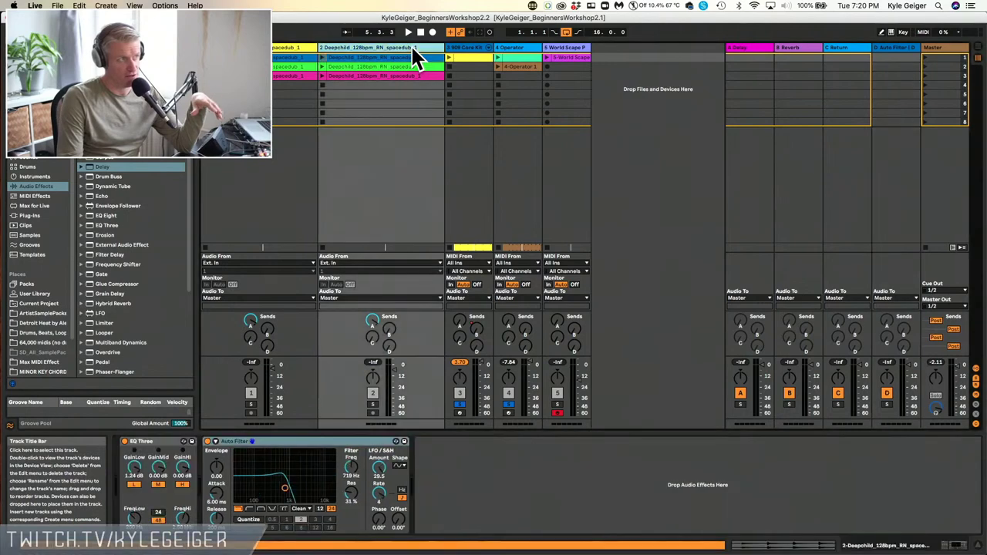
{"action": "left_click", "coordinate": [276, 47]}
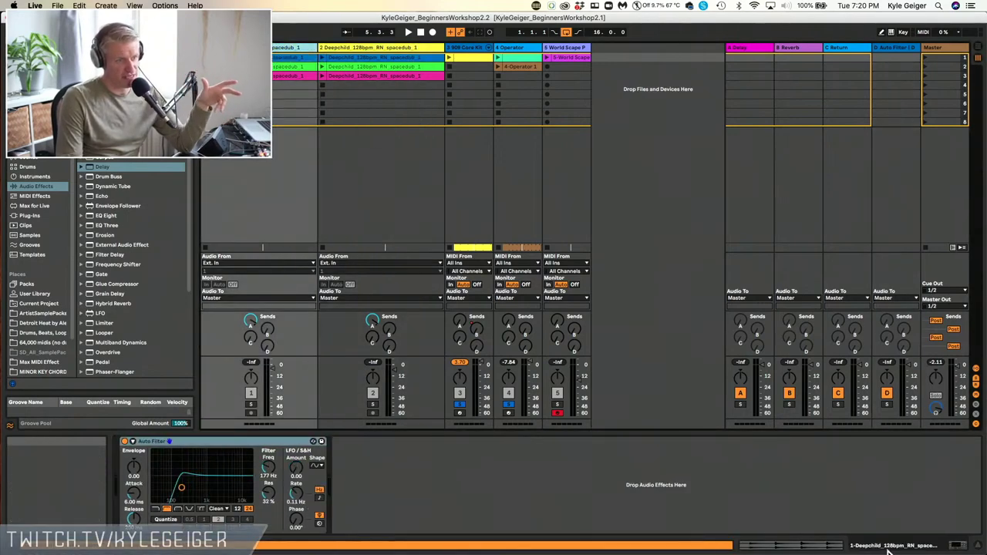
{"action": "left_click", "coordinate": [465, 60]}
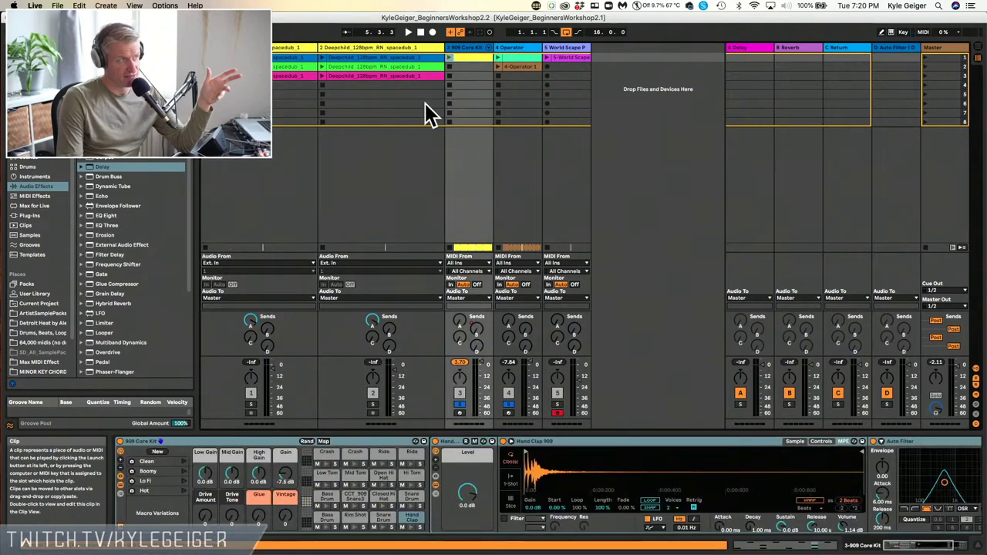
{"action": "left_click", "coordinate": [327, 522]}
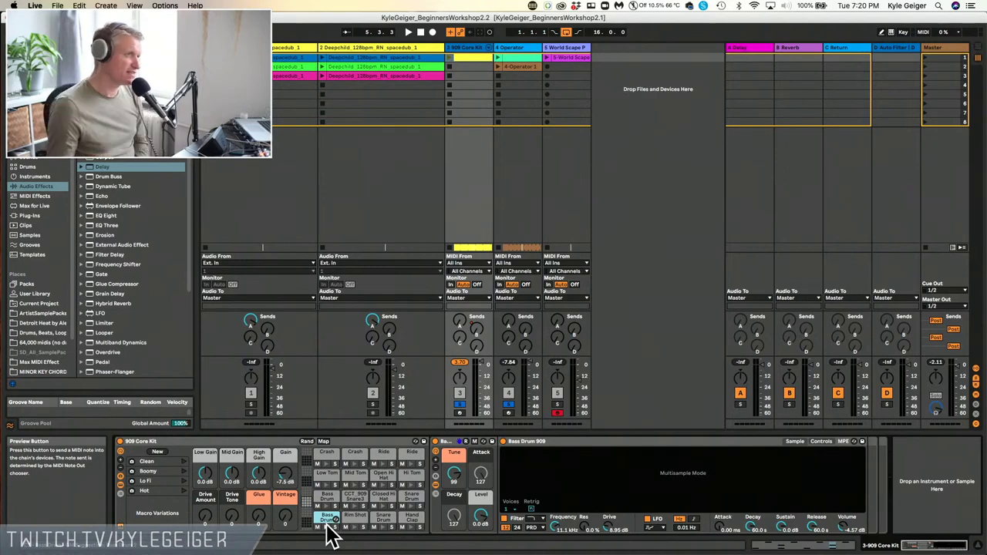
{"action": "left_click", "coordinate": [464, 48]}
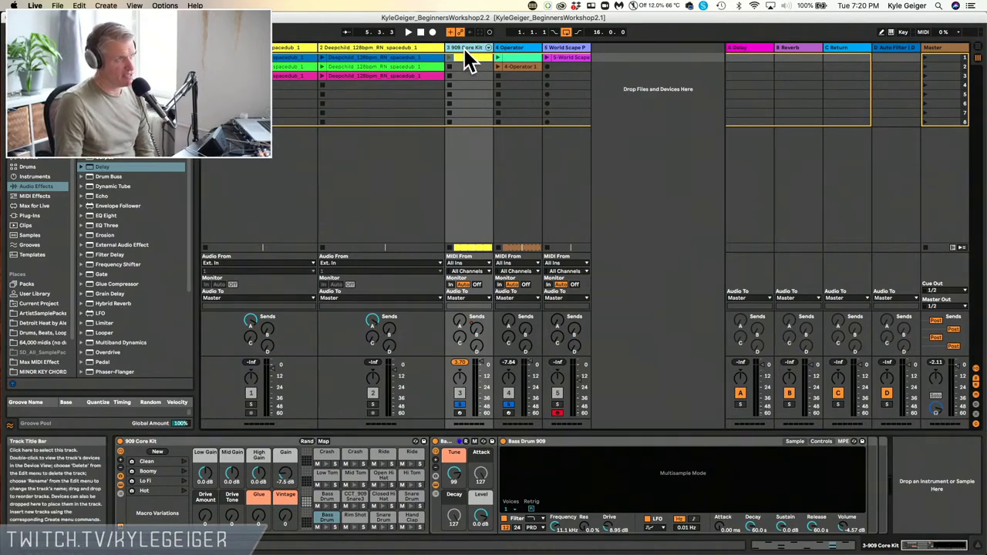
{"action": "left_click", "coordinate": [526, 58]}
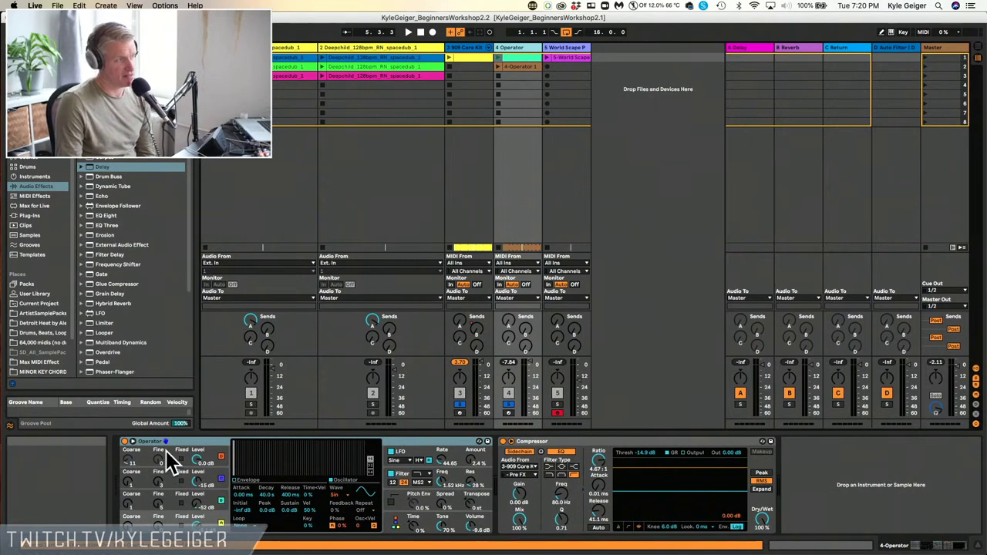
Play the set briefly and bring up the Closed Hi Hat pad of the 909 Core Kit
{"action": "left_click", "coordinate": [197, 439]}
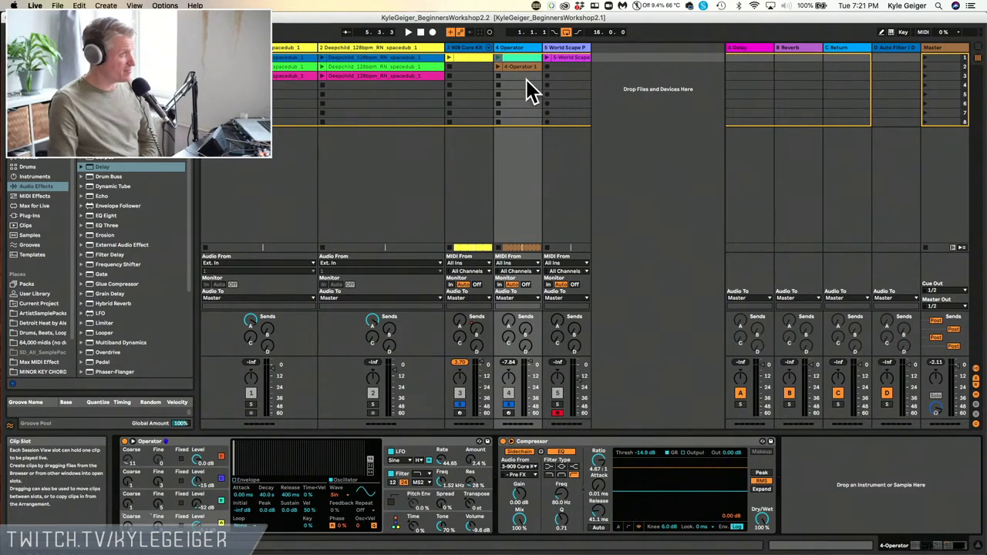
{"action": "left_click", "coordinate": [474, 60]}
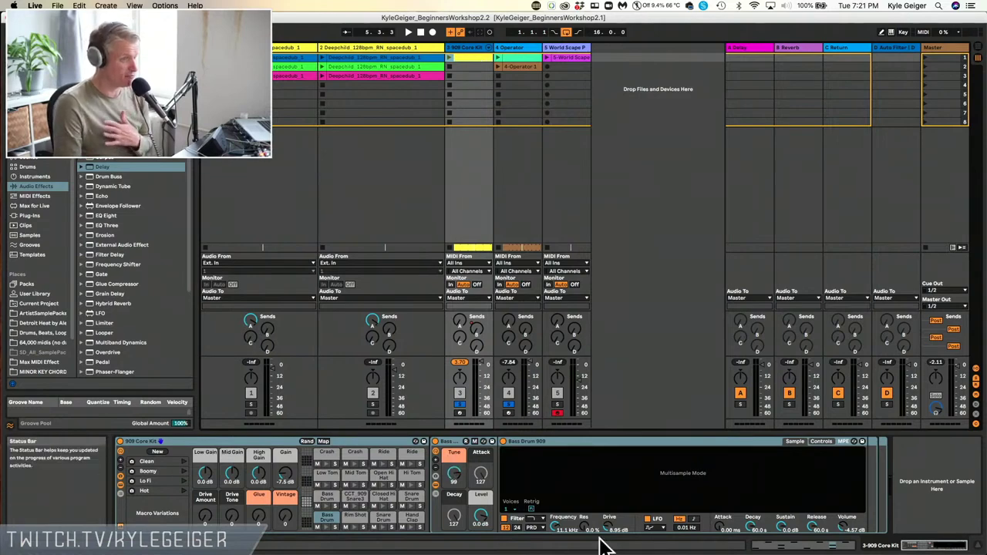
{"action": "key", "text": "space"}
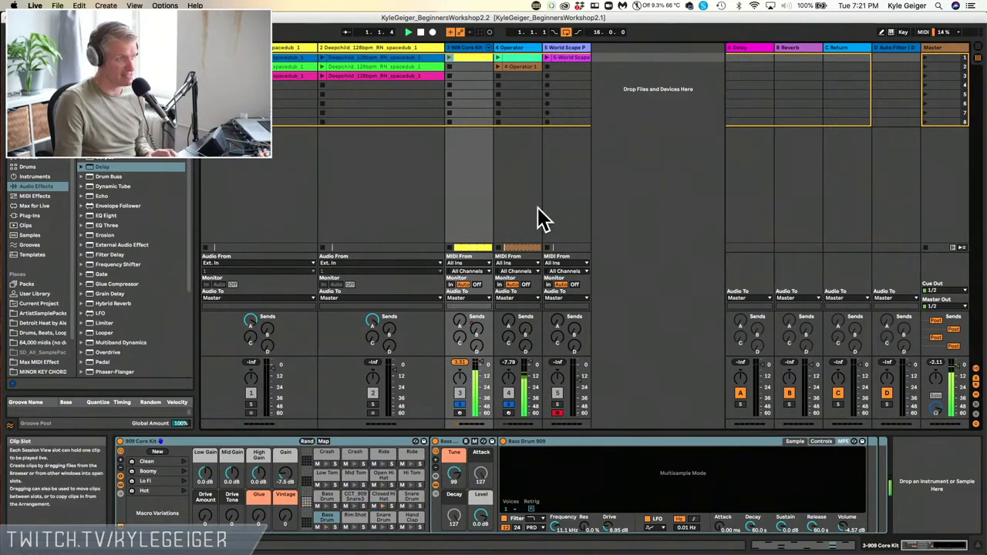
{"action": "left_click", "coordinate": [384, 498]}
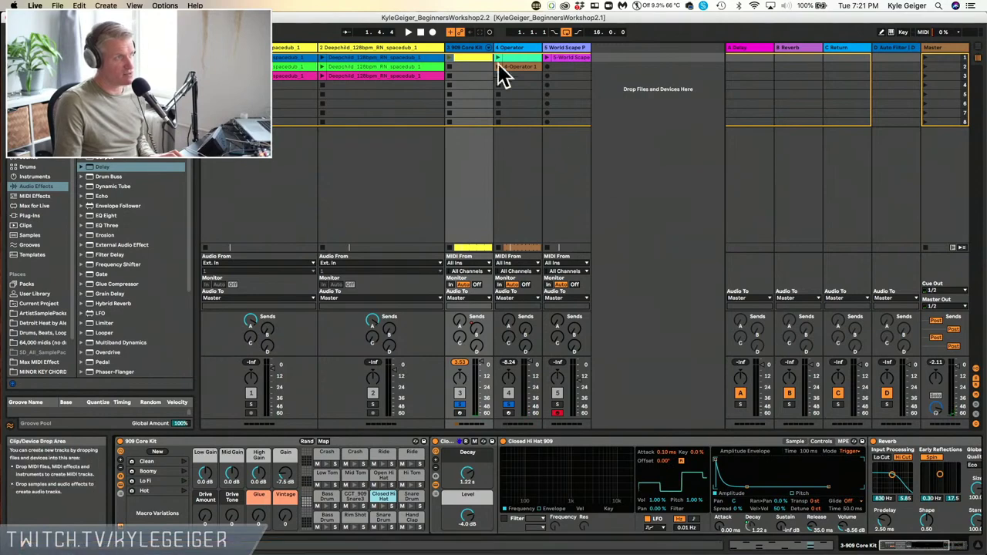
Insert a new MIDI track directly after the 909 Core Kit track and open the 909 drum clip's note editor
{"action": "left_click", "coordinate": [468, 46]}
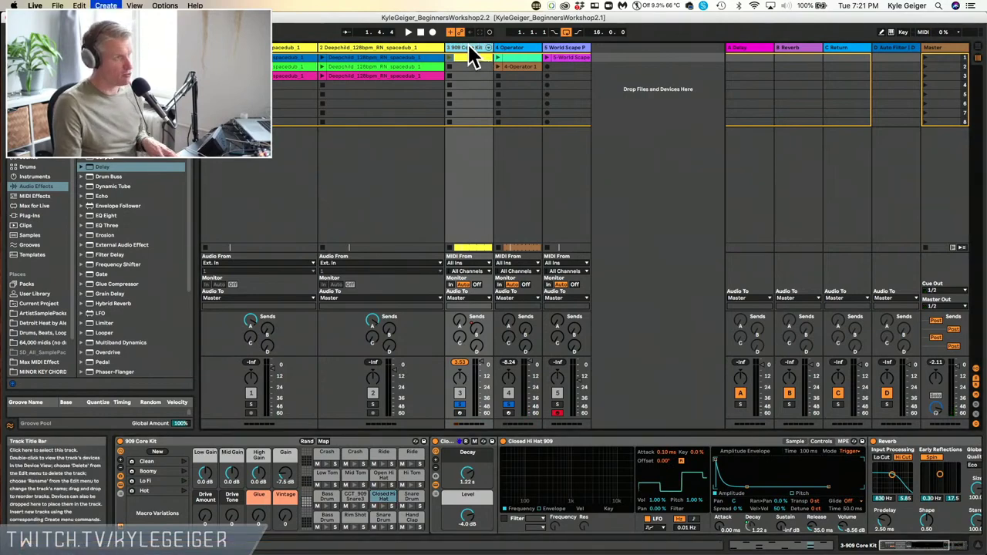
{"action": "key", "text": "super+shift+t"}
{"action": "left_click", "coordinate": [478, 68]}
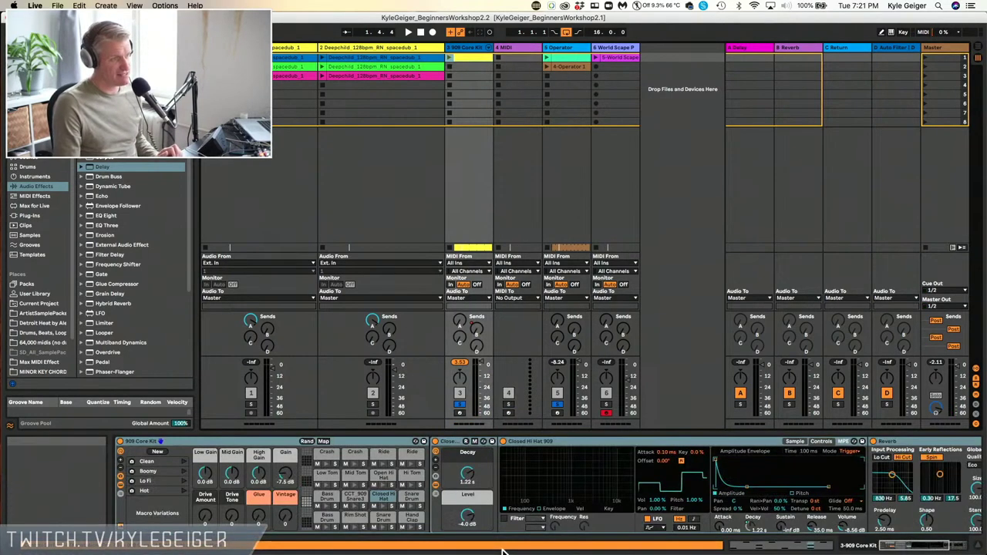
{"action": "left_click", "coordinate": [785, 544]}
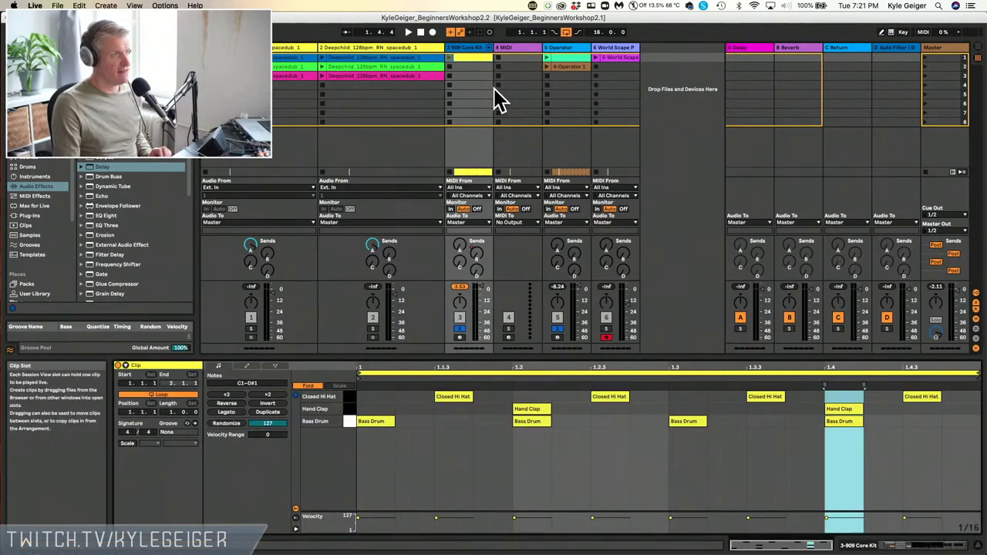
Copy the 909 drum clip to the new MIDI track's first slot and delete the copy's bass drum and hand clap notes
{"action": "left_click", "coordinate": [474, 59]}
{"action": "left_click_drag", "start_coordinate": [472, 56], "coordinate": [499, 58]}
{"action": "left_click_drag", "start_coordinate": [336, 410], "coordinate": [350, 436]}
{"action": "key", "text": "Delete"}
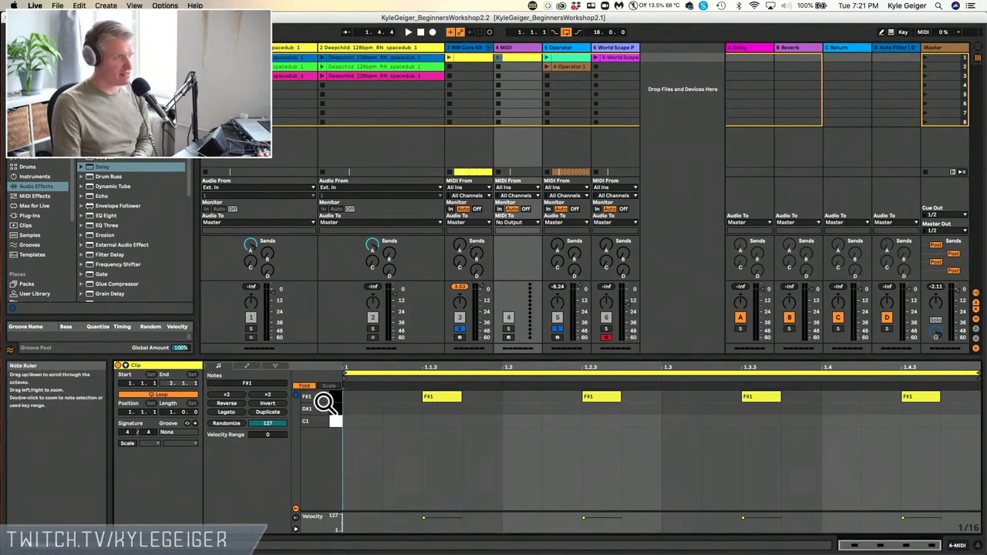
Transpose all remaining hi-hat notes in the copied clip to C3
{"action": "left_click", "coordinate": [337, 398]}
{"action": "key", "text": "Down"}
{"action": "key", "text": "Down"}
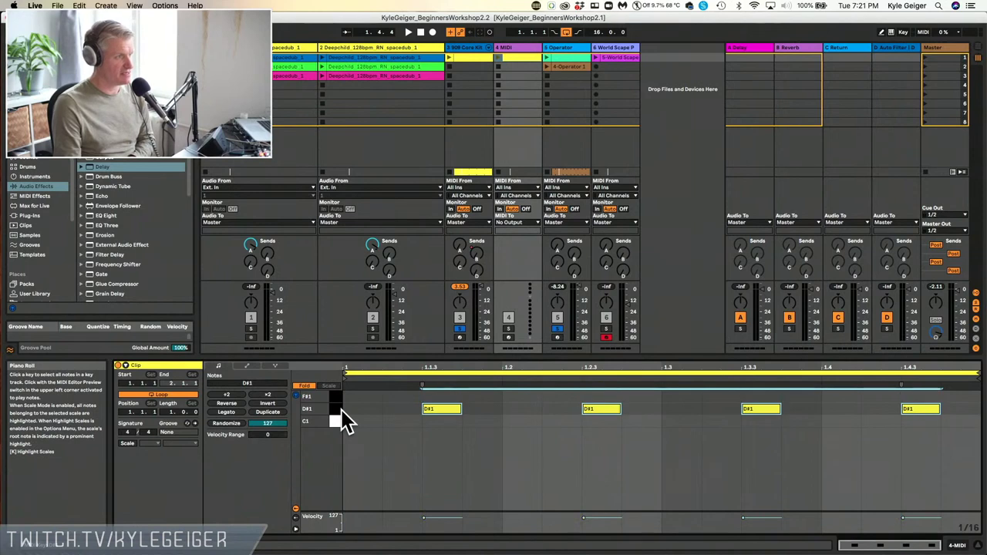
{"action": "key", "text": "shift+Up"}
{"action": "key", "text": "shift+Up"}
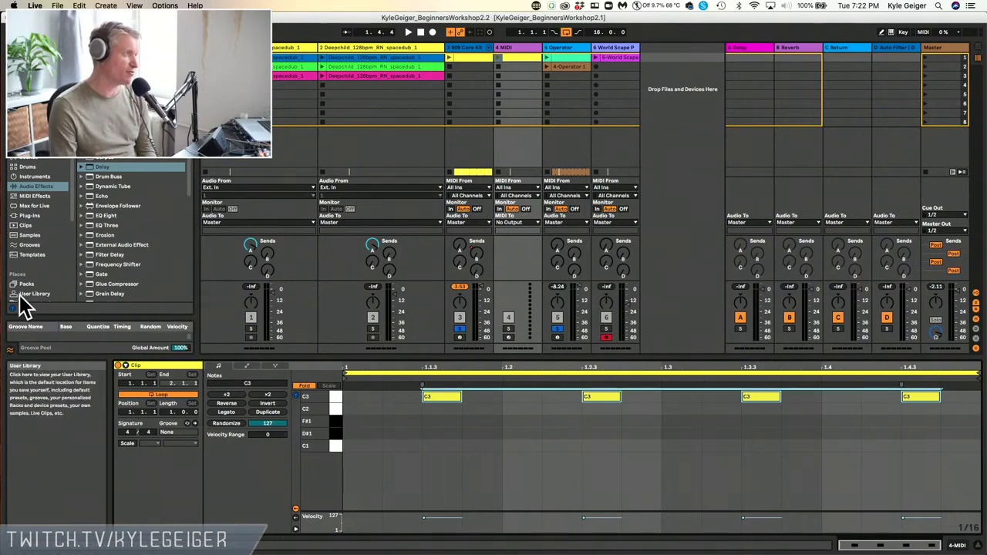
Browse the sample packs in the drums, beats and loops folder for a hi-hat, auditioning a synth sample
{"action": "scroll", "coordinate": [34, 258], "scroll_direction": "down", "scroll_amount": 5}
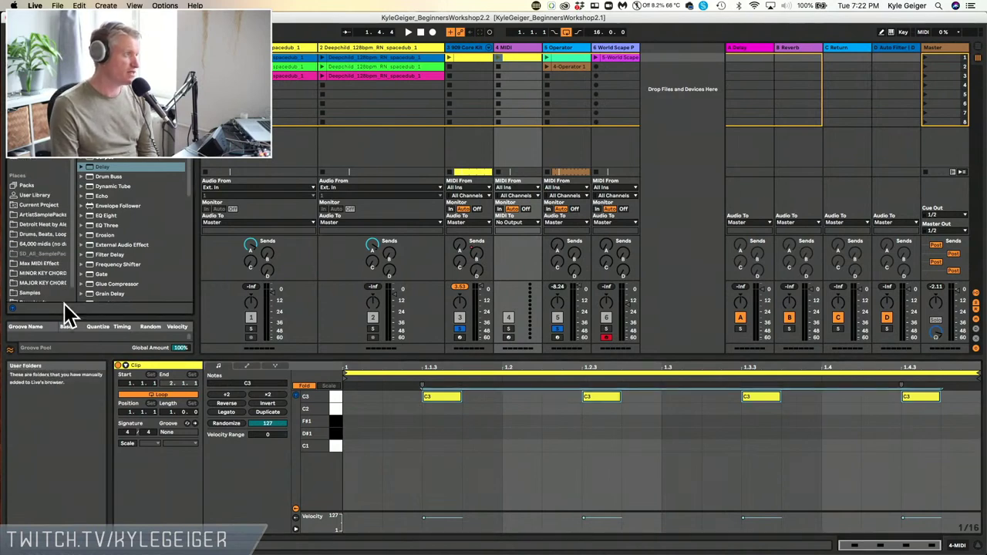
{"action": "left_click", "coordinate": [37, 195]}
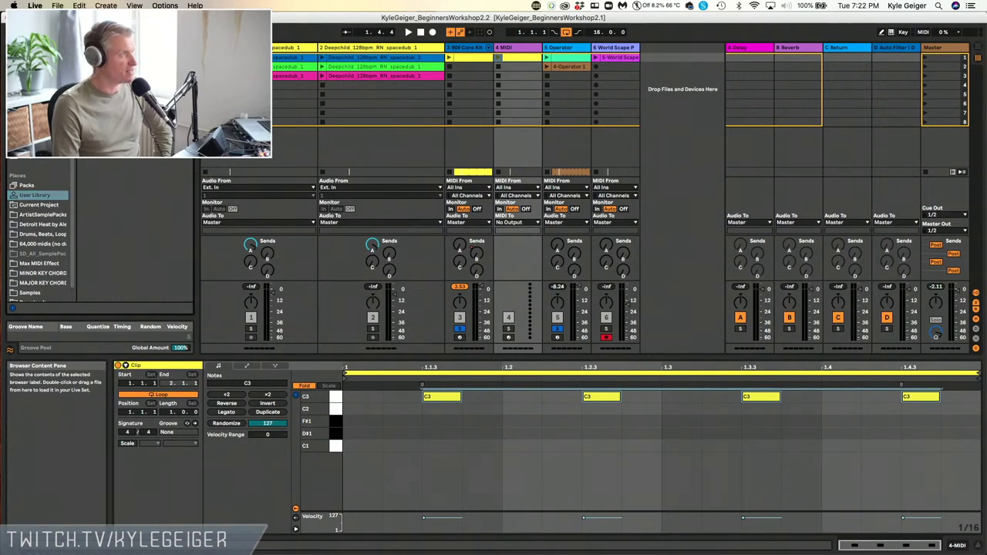
{"action": "left_click", "coordinate": [46, 235]}
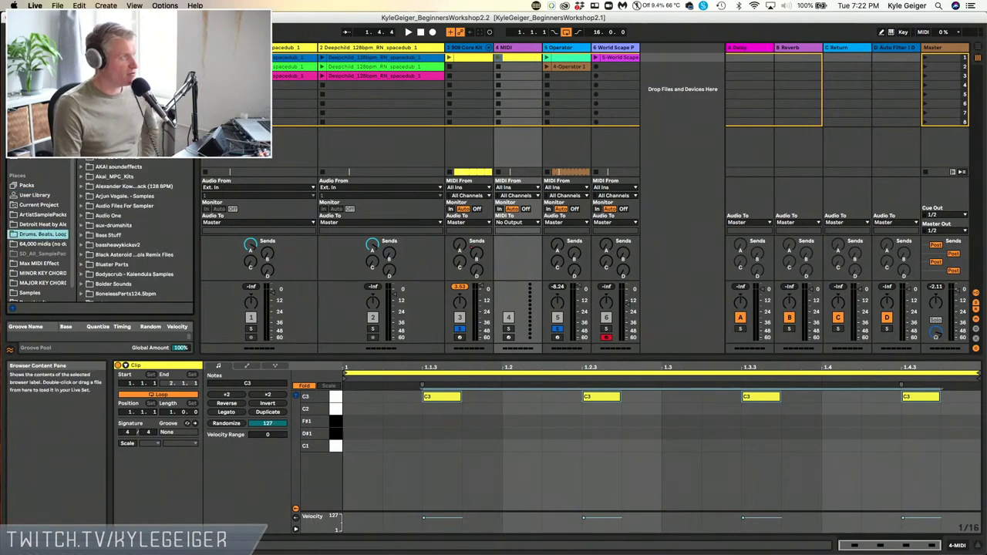
{"action": "scroll", "coordinate": [131, 231], "scroll_direction": "down", "scroll_amount": 1}
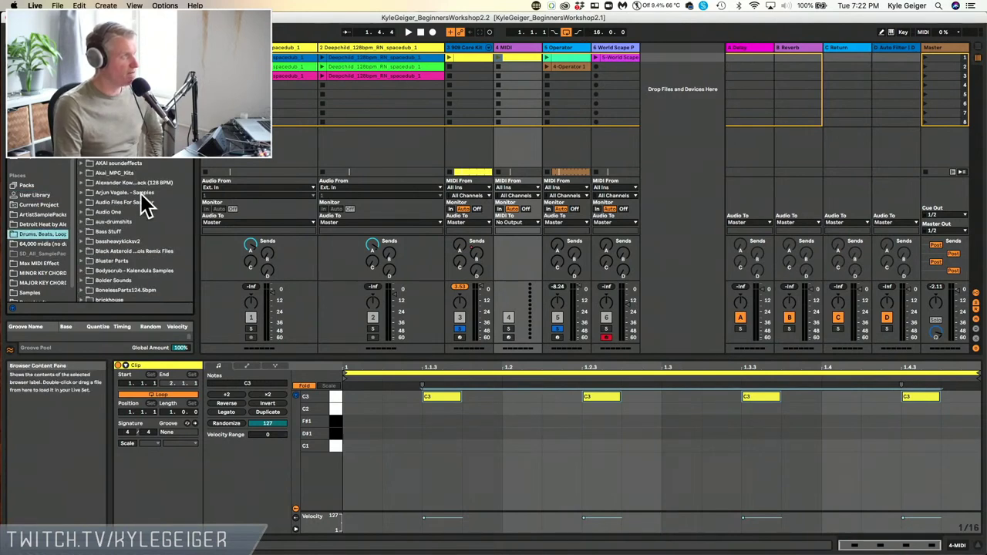
{"action": "scroll", "coordinate": [81, 187], "scroll_direction": "down", "scroll_amount": 5}
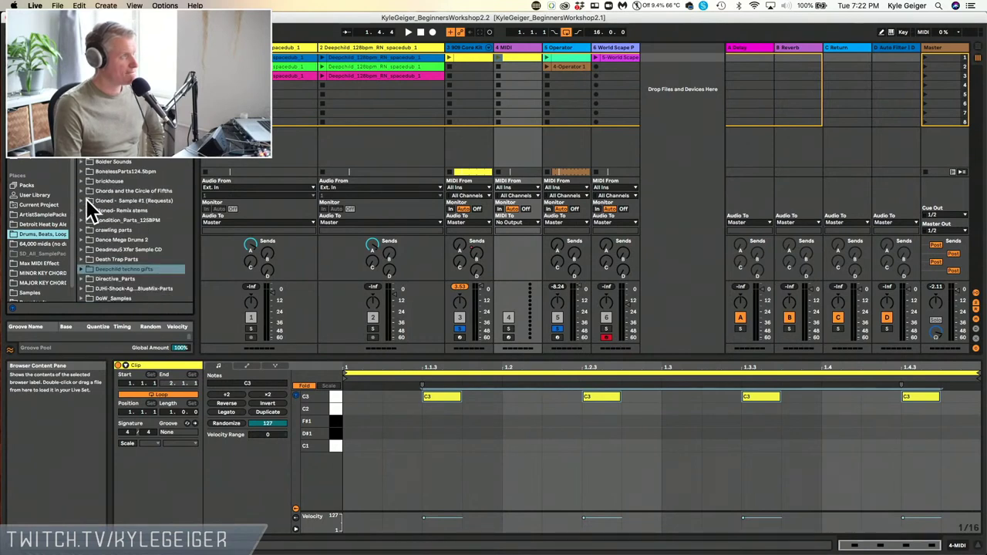
{"action": "scroll", "coordinate": [116, 299], "scroll_direction": "down", "scroll_amount": 2}
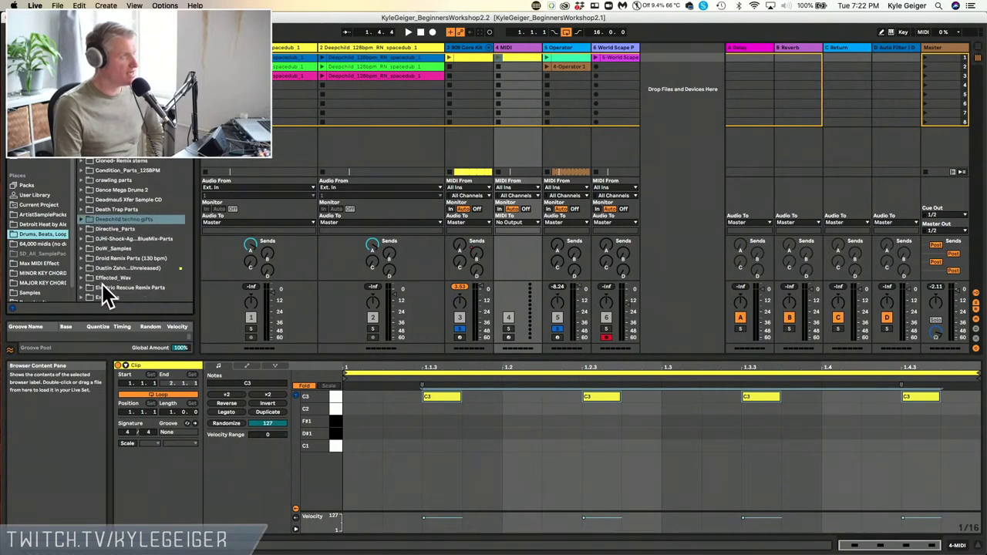
{"action": "scroll", "coordinate": [102, 284], "scroll_direction": "up", "scroll_amount": 3}
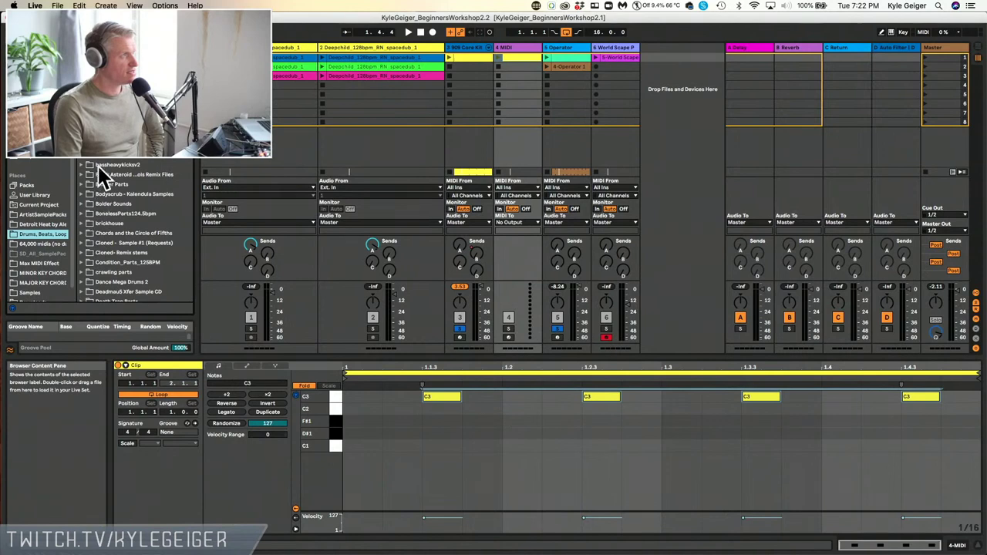
{"action": "scroll", "coordinate": [123, 243], "scroll_direction": "down", "scroll_amount": 8}
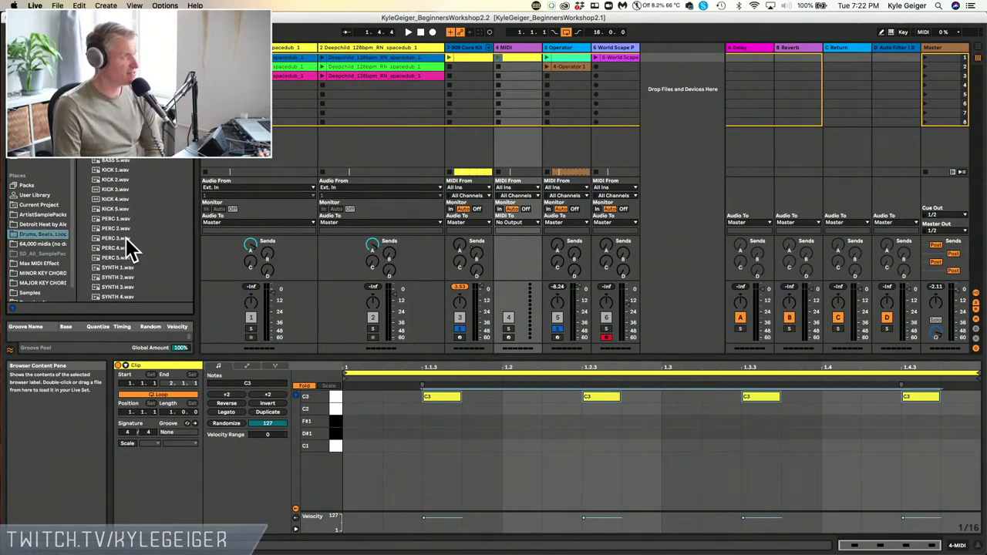
{"action": "scroll", "coordinate": [126, 243], "scroll_direction": "down", "scroll_amount": 5}
{"action": "left_click", "coordinate": [116, 190]}
{"action": "scroll", "coordinate": [118, 162], "scroll_direction": "down", "scroll_amount": 3}
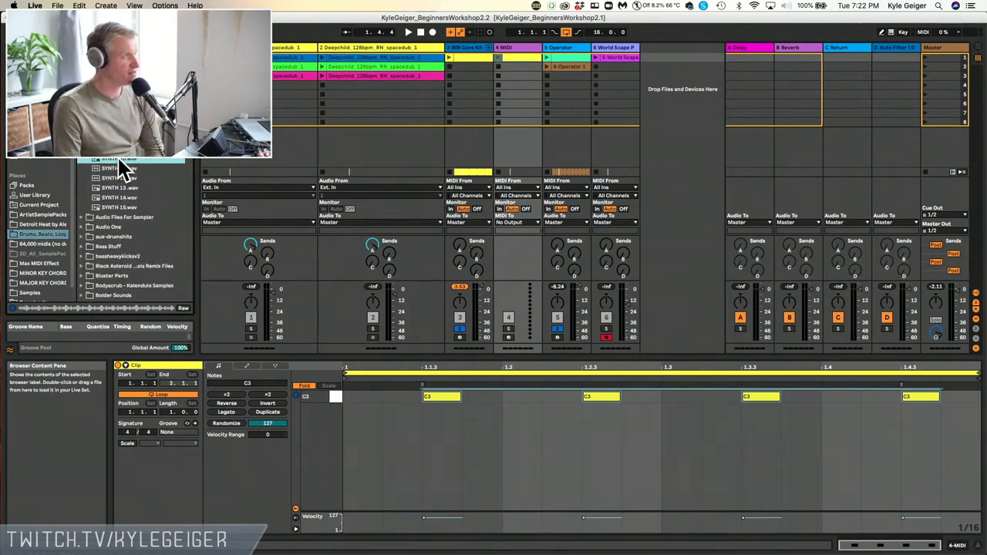
Search the remaining sample folders, including the contents of the Zahn kicks folder, for a hi-hat sample
{"action": "scroll", "coordinate": [93, 258], "scroll_direction": "down", "scroll_amount": 8}
{"action": "scroll", "coordinate": [73, 282], "scroll_direction": "down", "scroll_amount": 2}
{"action": "scroll", "coordinate": [95, 249], "scroll_direction": "down", "scroll_amount": 3}
{"action": "scroll", "coordinate": [104, 266], "scroll_direction": "down", "scroll_amount": 2}
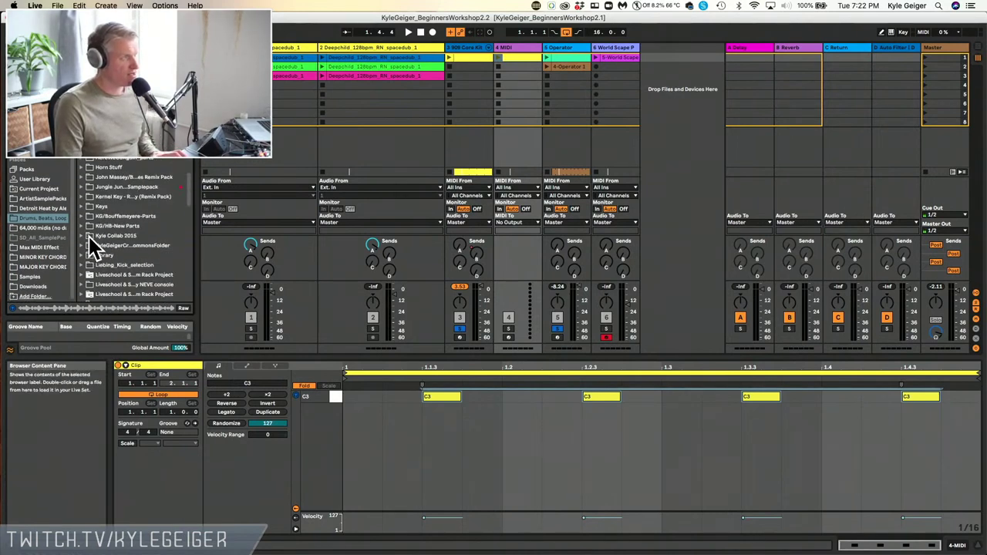
{"action": "scroll", "coordinate": [135, 231], "scroll_direction": "up", "scroll_amount": 3}
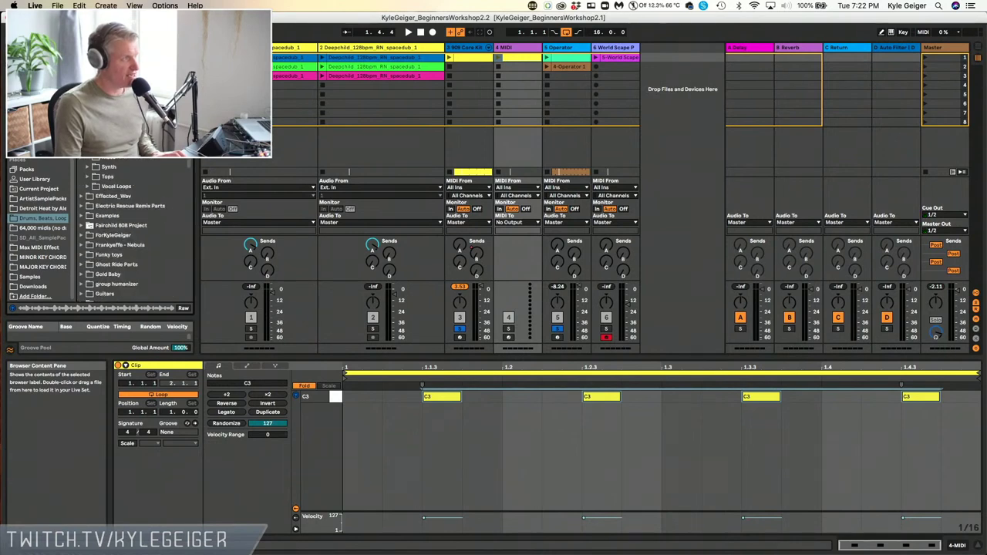
{"action": "scroll", "coordinate": [131, 232], "scroll_direction": "down", "scroll_amount": 3}
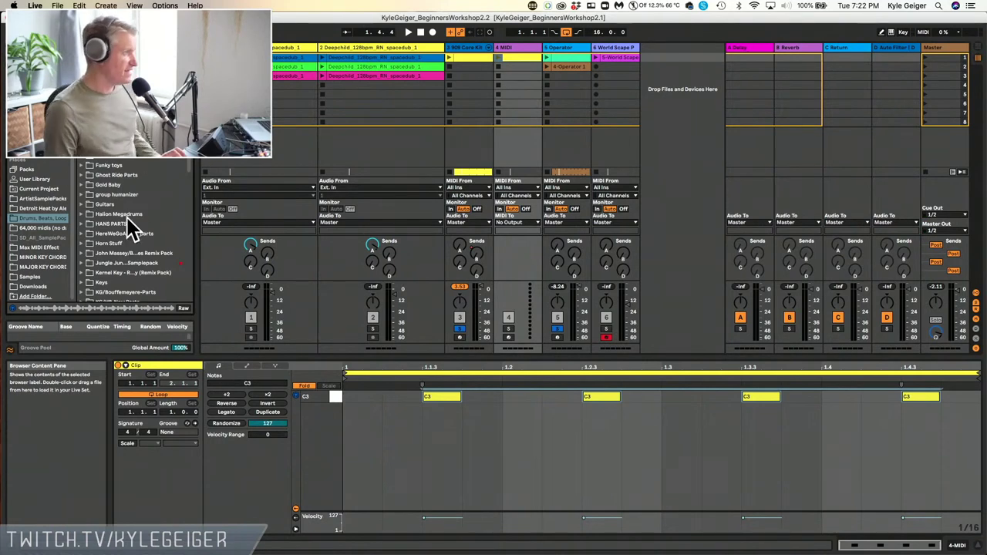
{"action": "scroll", "coordinate": [128, 223], "scroll_direction": "down", "scroll_amount": 5}
{"action": "scroll", "coordinate": [126, 219], "scroll_direction": "down", "scroll_amount": 10}
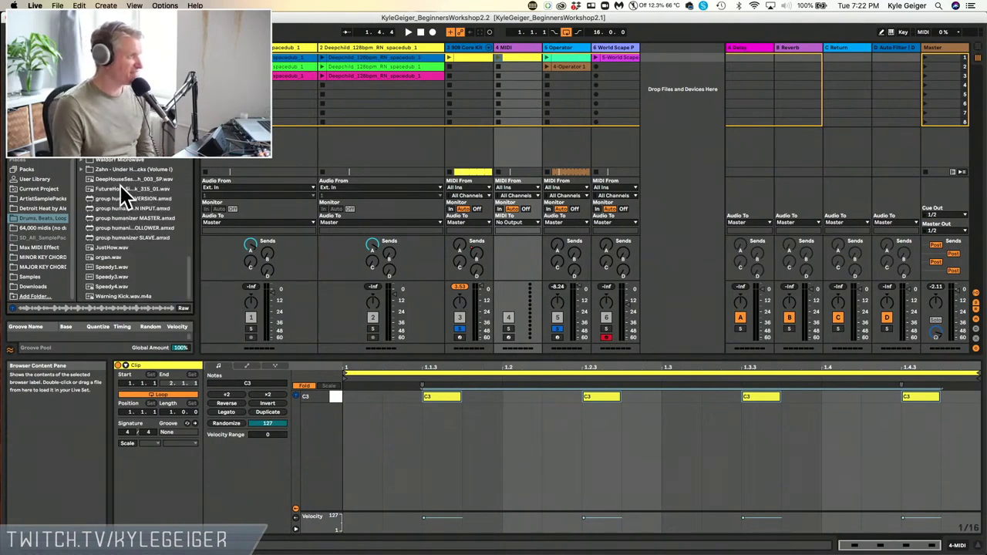
{"action": "left_click", "coordinate": [81, 169]}
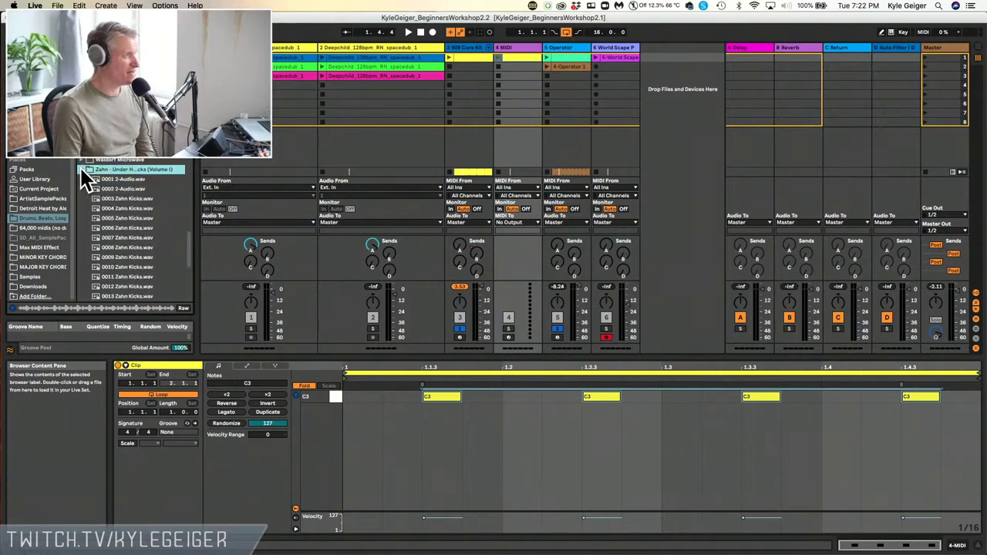
{"action": "scroll", "coordinate": [135, 262], "scroll_direction": "down", "scroll_amount": 5}
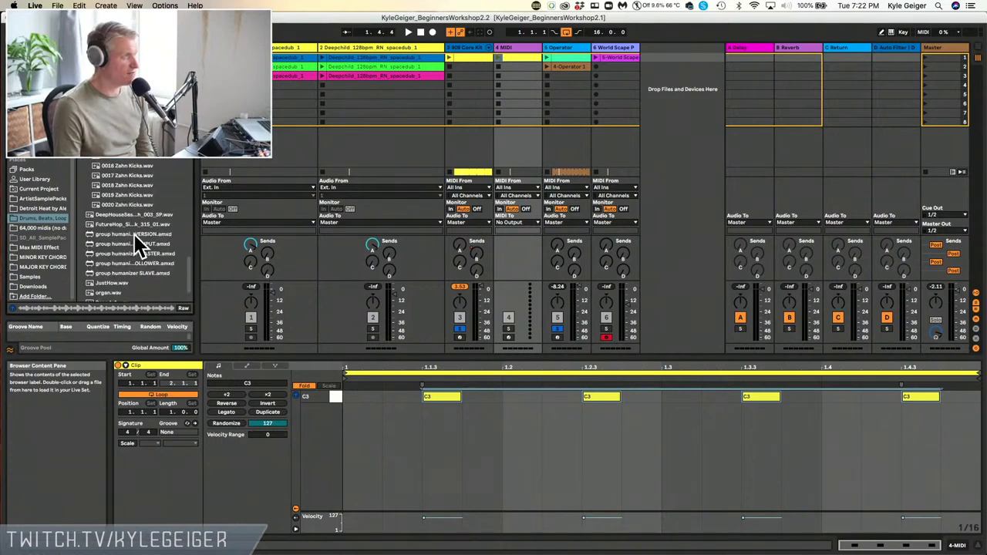
{"action": "scroll", "coordinate": [170, 256], "scroll_direction": "down", "scroll_amount": 3}
{"action": "scroll", "coordinate": [165, 264], "scroll_direction": "up", "scroll_amount": 10}
{"action": "scroll", "coordinate": [119, 186], "scroll_direction": "up", "scroll_amount": 5}
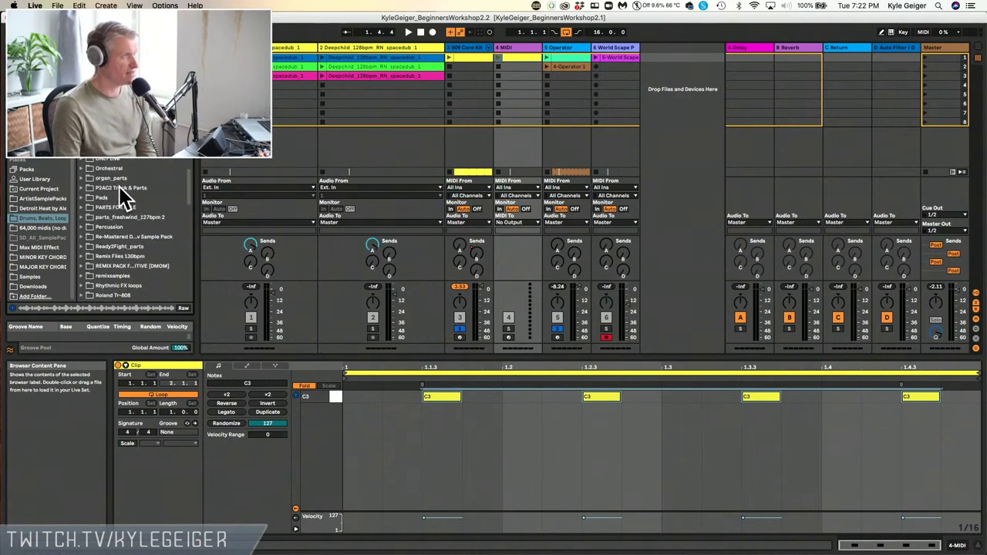
{"action": "scroll", "coordinate": [116, 169], "scroll_direction": "up", "scroll_amount": 2}
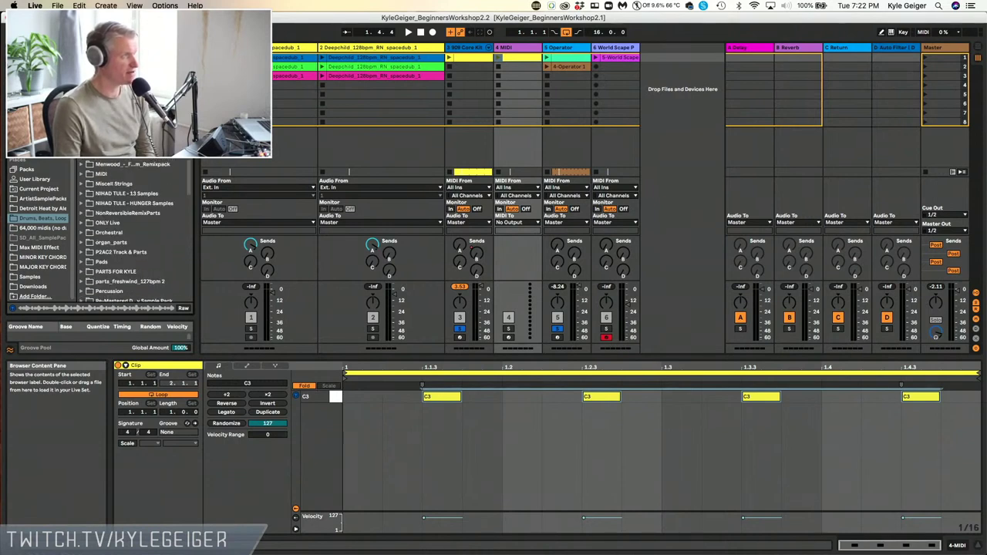
{"action": "scroll", "coordinate": [129, 228], "scroll_direction": "up", "scroll_amount": 10}
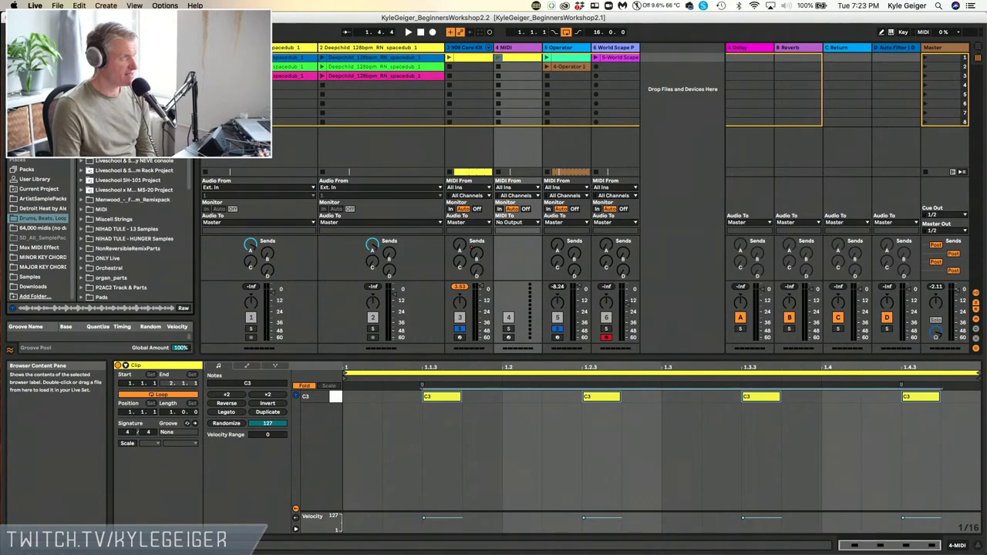
{"action": "scroll", "coordinate": [116, 185], "scroll_direction": "down", "scroll_amount": 15}
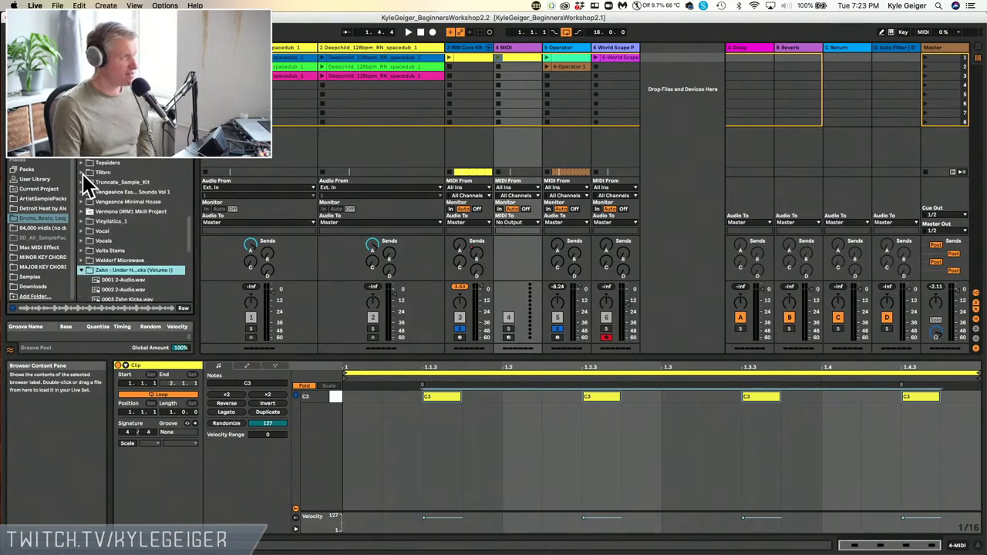
Open the Truncate_Sample_Kit folder, audition its first hi-hat samples and select TRNCT_HH_1.wav
{"action": "left_click", "coordinate": [81, 182]}
{"action": "scroll", "coordinate": [123, 247], "scroll_direction": "down", "scroll_amount": 5}
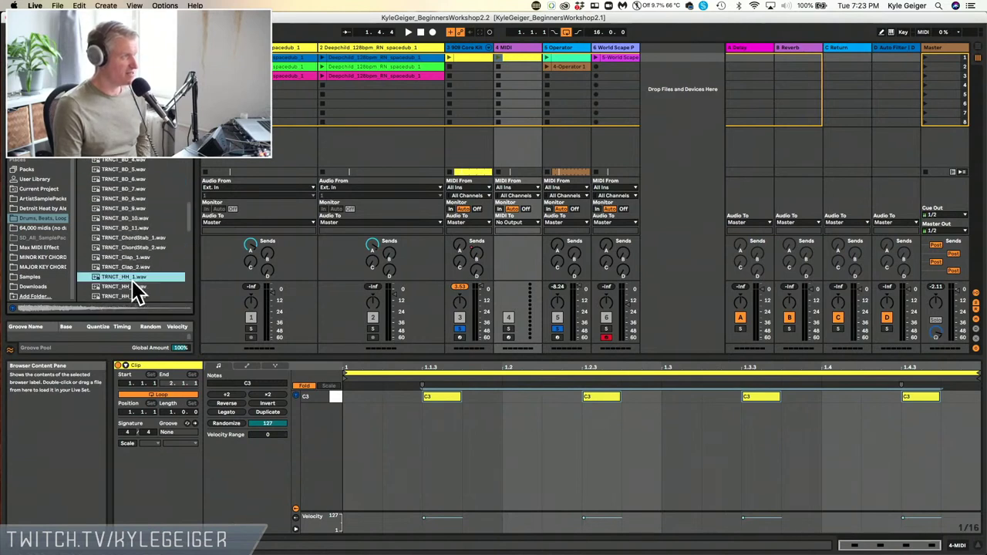
{"action": "left_click", "coordinate": [122, 288]}
{"action": "key", "text": "Up"}
{"action": "key", "text": "Down"}
{"action": "key", "text": "Up"}
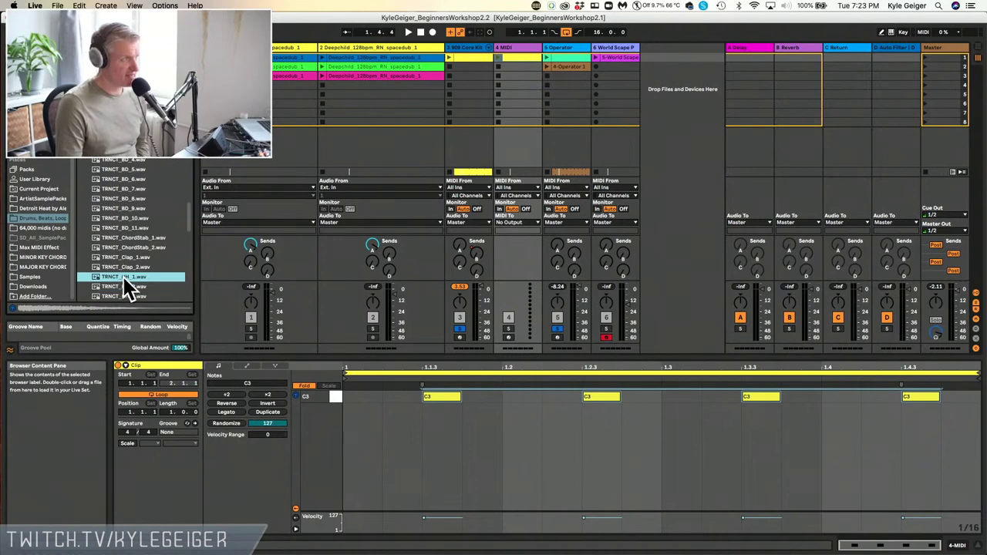
Show the new MIDI track's empty device chain and load TRNCT_HH_1.wav onto it as the instrument
{"action": "left_click", "coordinate": [956, 544]}
{"action": "left_click", "coordinate": [889, 545]}
{"action": "left_click", "coordinate": [956, 545]}
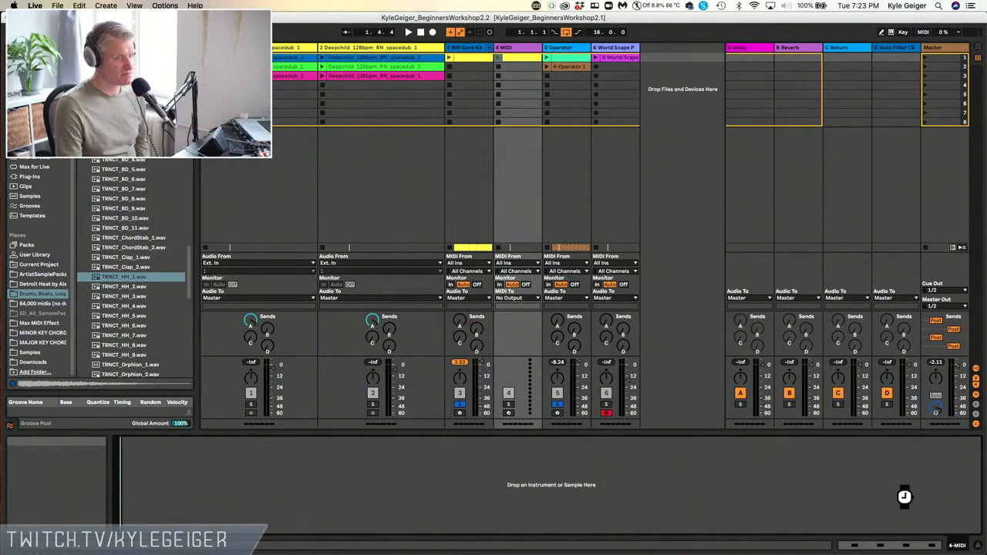
{"action": "key", "text": "Return"}
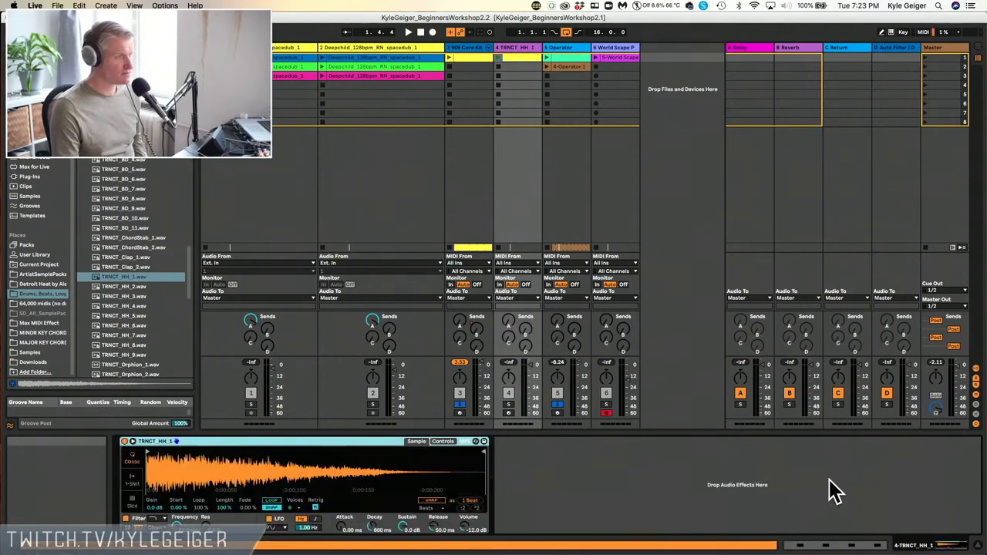
Launch the hi-hat clip with its track soloed, and display its notes in the unfolded piano roll
{"action": "left_click", "coordinate": [498, 56]}
{"action": "left_click", "coordinate": [509, 404]}
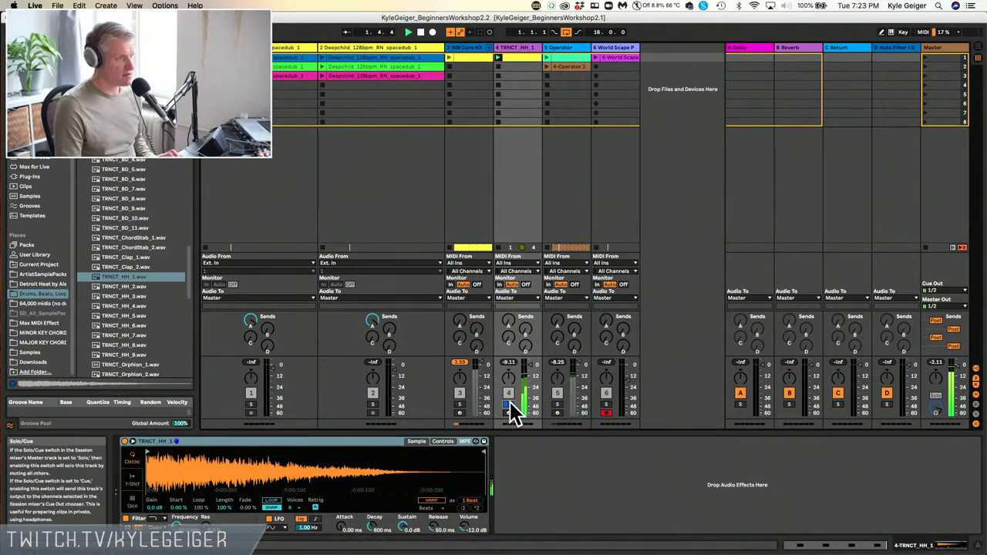
{"action": "left_click", "coordinate": [815, 545]}
{"action": "left_click", "coordinate": [305, 387]}
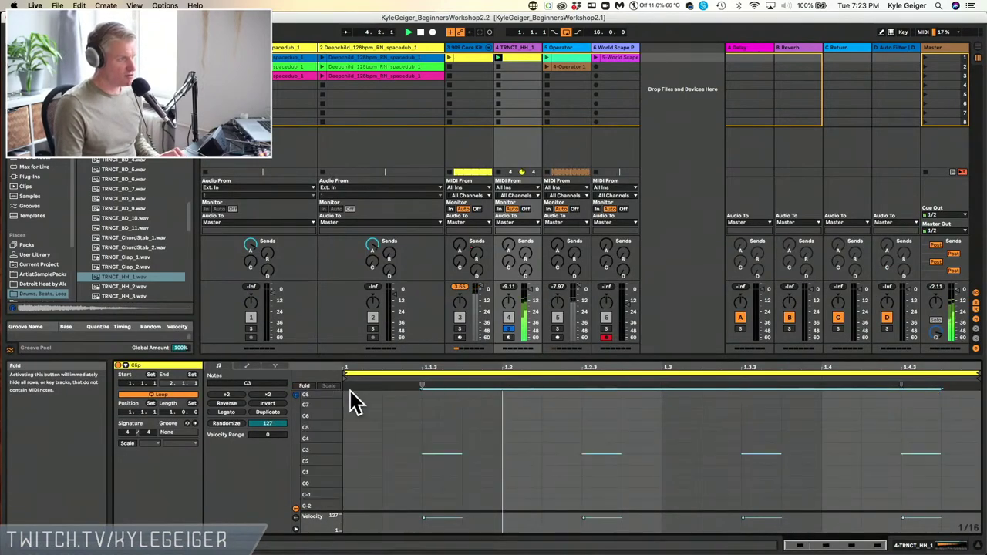
Add a note at 1.1.3 below the first C3 in the hi-hat clip, fold the piano roll and transpose the note to D#2
{"action": "double_click", "coordinate": [428, 473]}
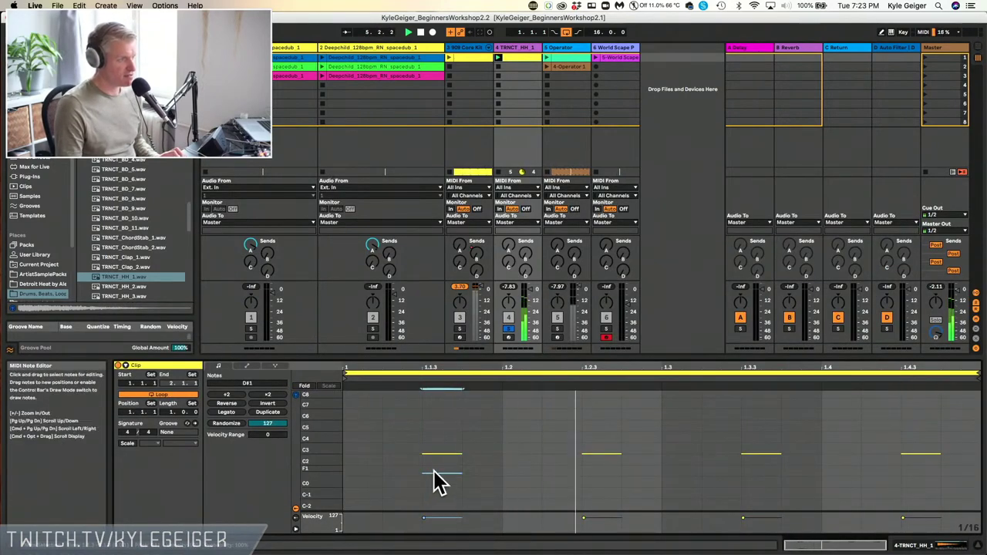
{"action": "left_click_drag", "start_coordinate": [432, 474], "coordinate": [441, 465]}
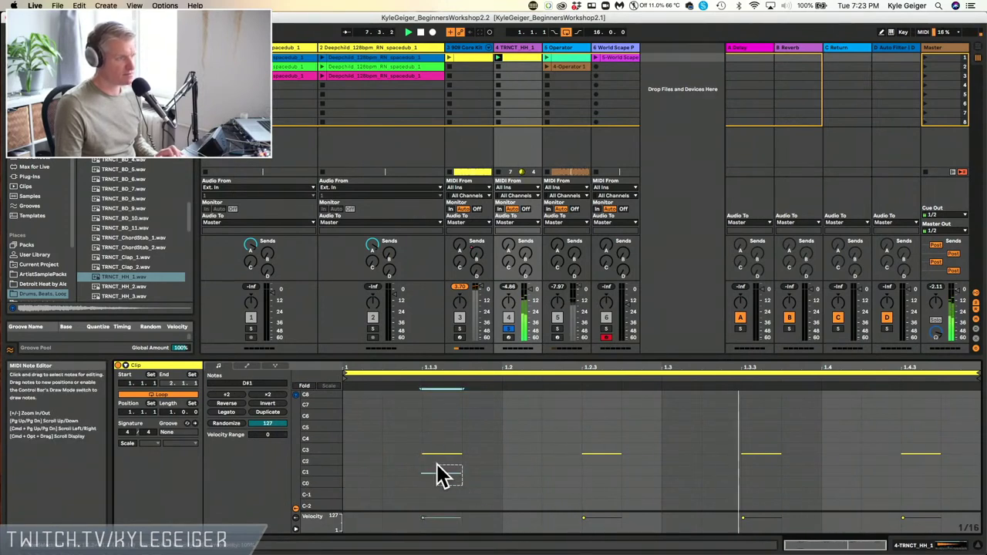
{"action": "left_click", "coordinate": [304, 386]}
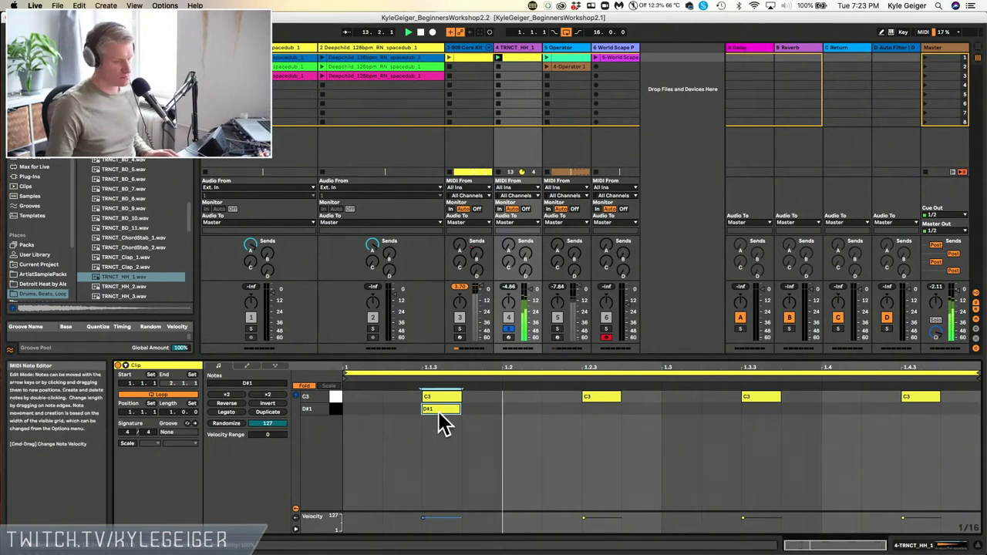
{"action": "key", "text": "shift+Up"}
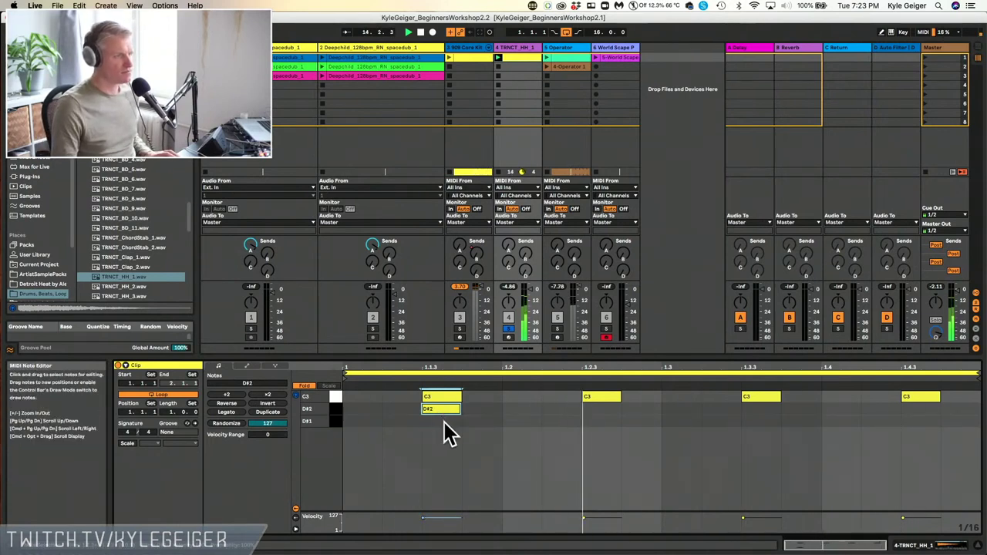
Copy the D#2 note to 1.2.3 and add further D#2 notes at 1.3.3, 1.3.4, 1.4.2 and 1.4.3
{"action": "key", "text": "super+d"}
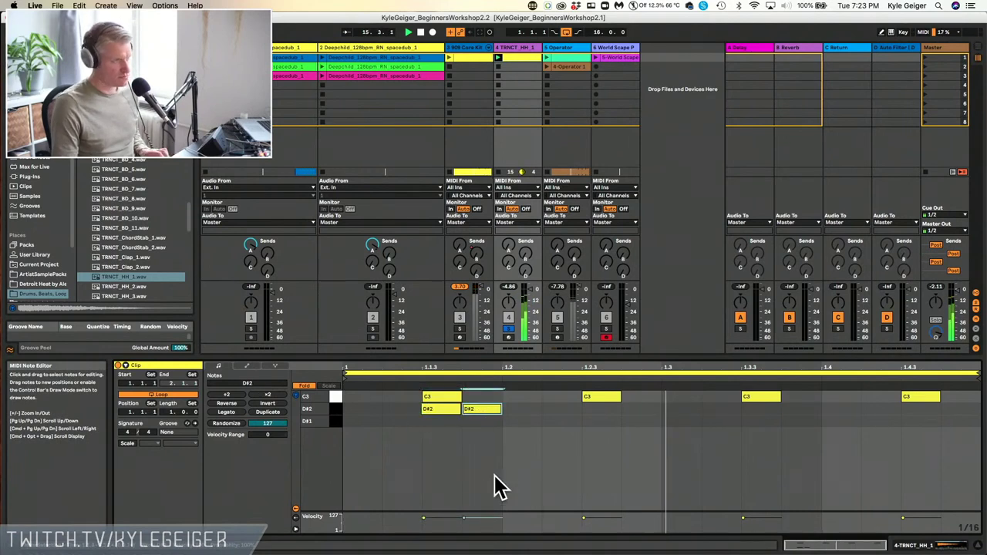
{"action": "key", "text": "Right"}
{"action": "key", "text": "Right"}
{"action": "key", "text": "Right"}
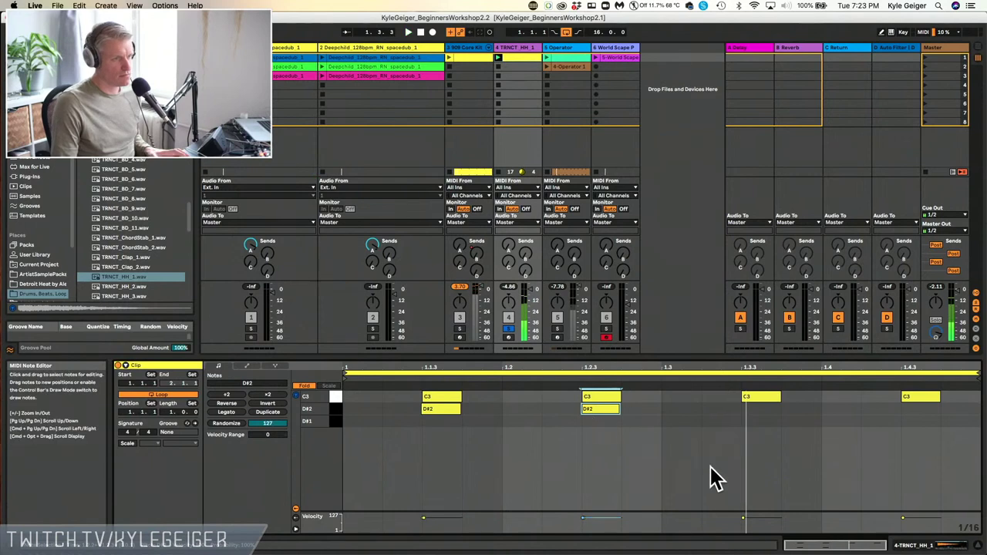
{"action": "double_click", "coordinate": [751, 409]}
{"action": "double_click", "coordinate": [788, 408]}
{"action": "double_click", "coordinate": [913, 409]}
{"action": "double_click", "coordinate": [887, 409]}
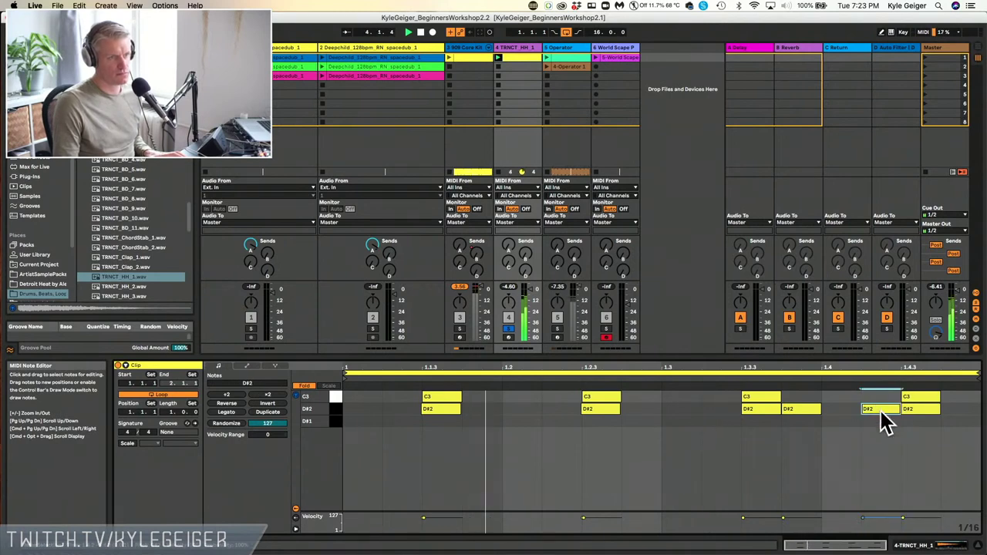
Lower the velocity of the D#2 notes at 1.4.2 and 1.3.4, and nudge those at 1.3.3 and 1.4.3 slightly off the grid
{"action": "left_click_drag", "start_coordinate": [866, 527], "coordinate": [863, 523]}
{"action": "left_click_drag", "start_coordinate": [784, 518], "coordinate": [784, 524]}
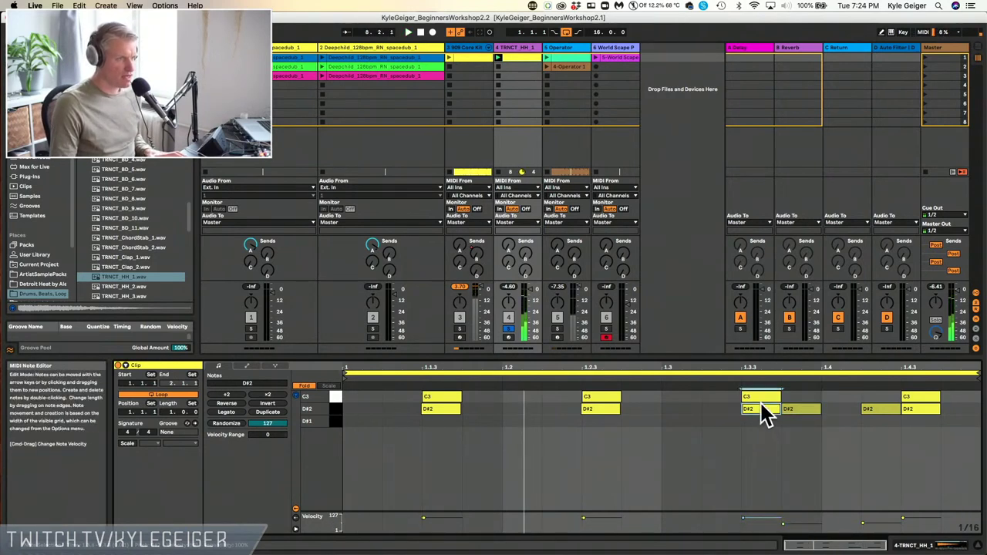
{"action": "left_click_drag", "start_coordinate": [761, 403], "coordinate": [758, 403]}
{"action": "left_click_drag", "start_coordinate": [918, 407], "coordinate": [920, 408]}
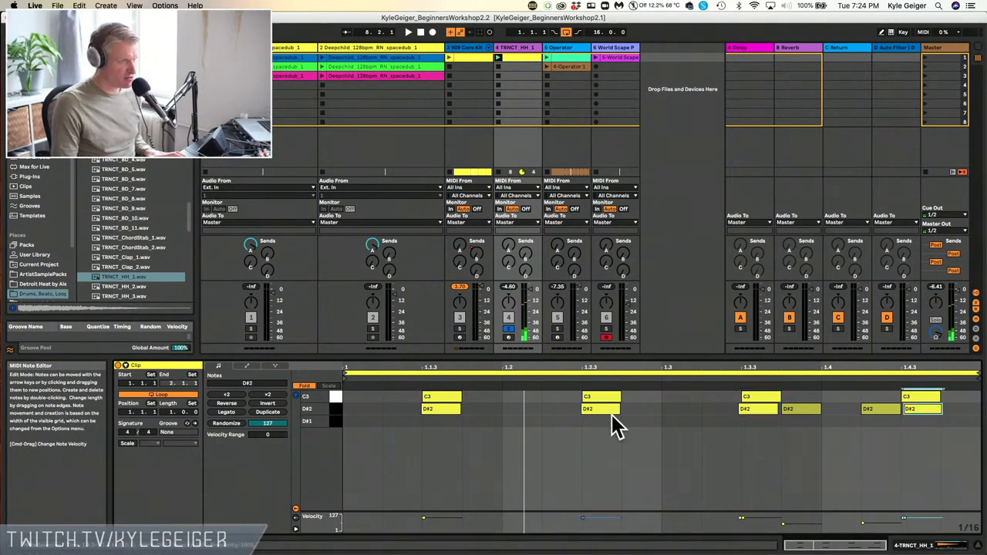
Unfold the piano roll and add a G#2 note below each of the four C3 notes
{"action": "left_click", "coordinate": [306, 387]}
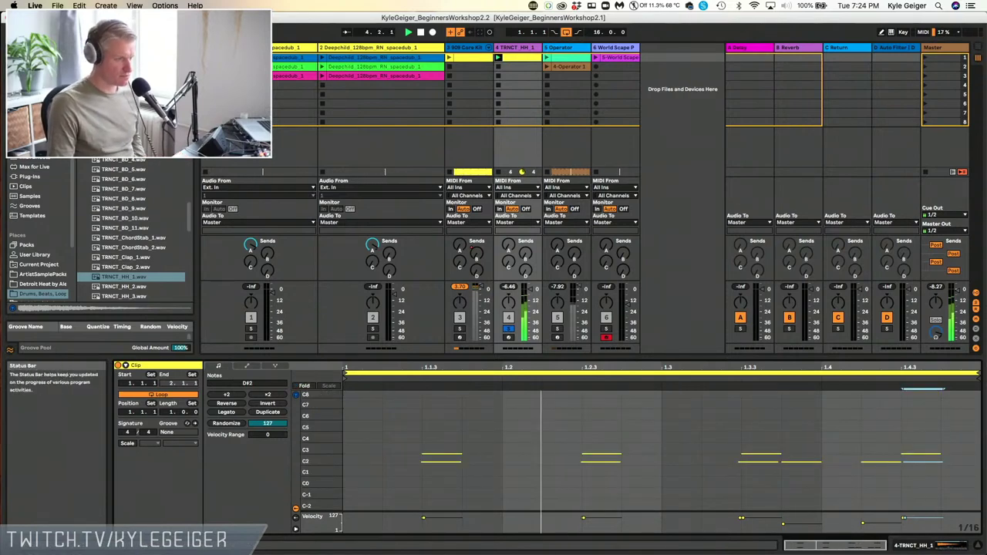
{"action": "left_click_drag", "start_coordinate": [340, 466], "coordinate": [381, 541]}
{"action": "double_click", "coordinate": [442, 456]}
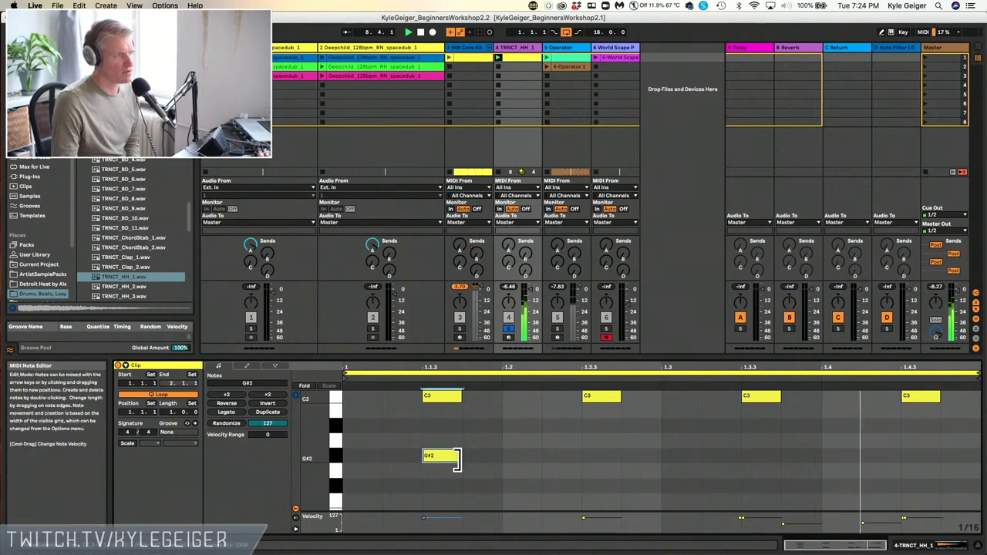
{"action": "double_click", "coordinate": [598, 457]}
{"action": "double_click", "coordinate": [764, 457]}
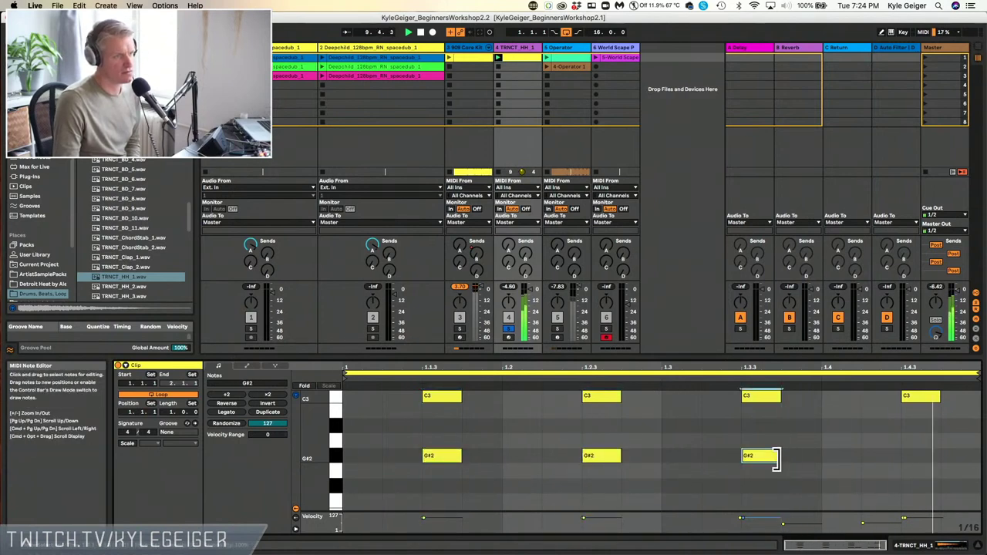
{"action": "double_click", "coordinate": [923, 456]}
Select the four G#2 notes, nudge them slightly earlier and unsolo the hi-hat track
{"action": "key", "text": "super+a"}
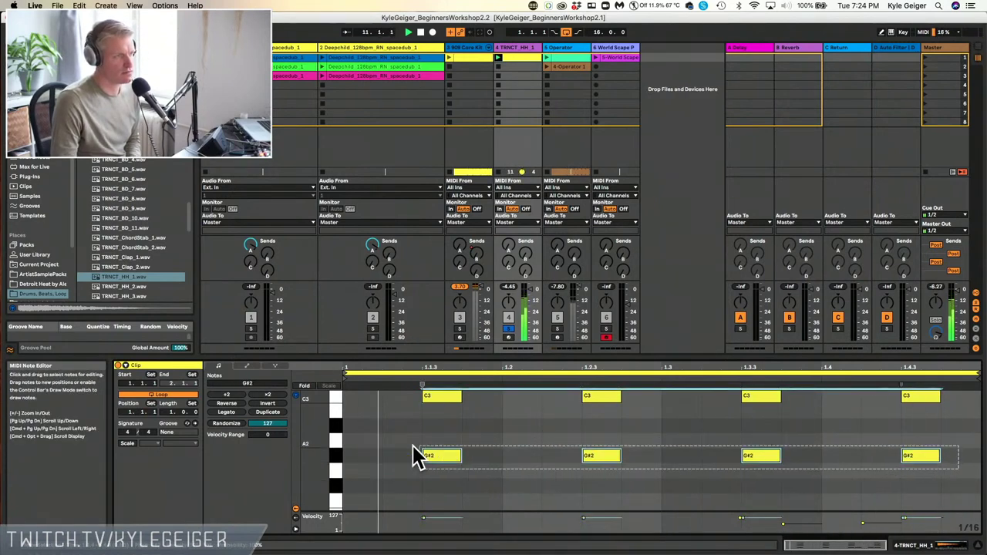
{"action": "left_click_drag", "start_coordinate": [426, 457], "coordinate": [461, 458]}
{"action": "left_click", "coordinate": [508, 330]}
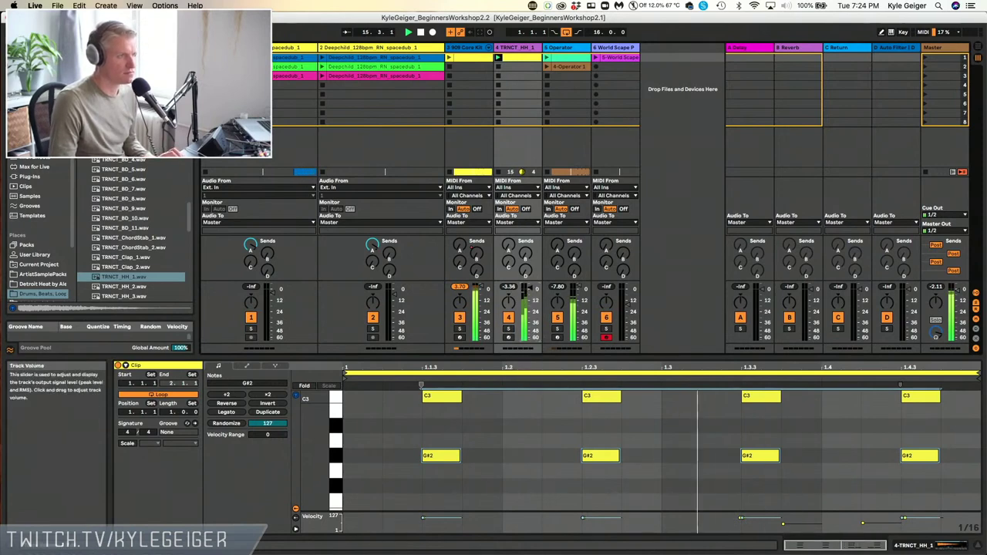
Delete the quieter D#2 notes at 1.3.4 and 1.4.2 and stop playback
{"action": "scroll", "coordinate": [881, 458], "scroll_direction": "down", "scroll_amount": 3}
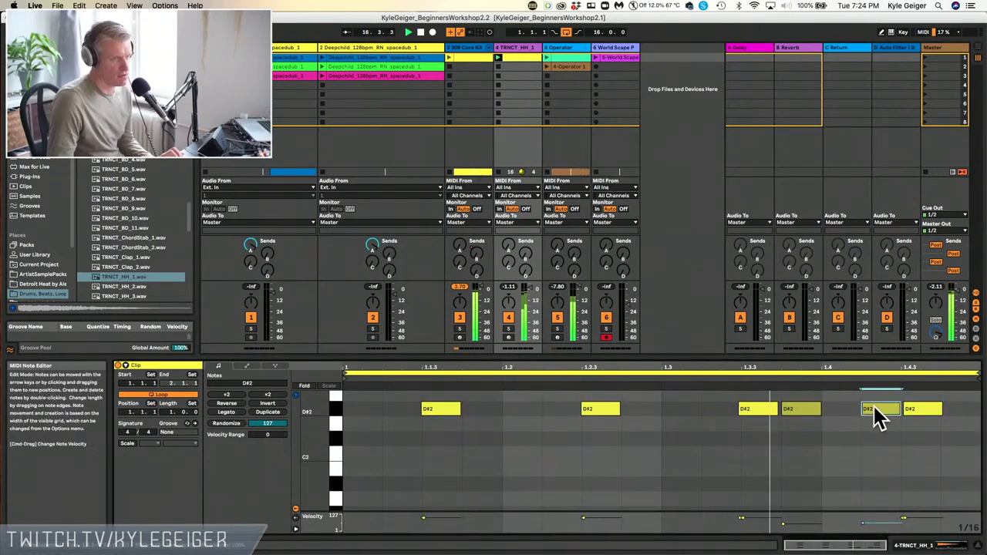
{"action": "double_click", "coordinate": [780, 407]}
{"action": "double_click", "coordinate": [808, 406]}
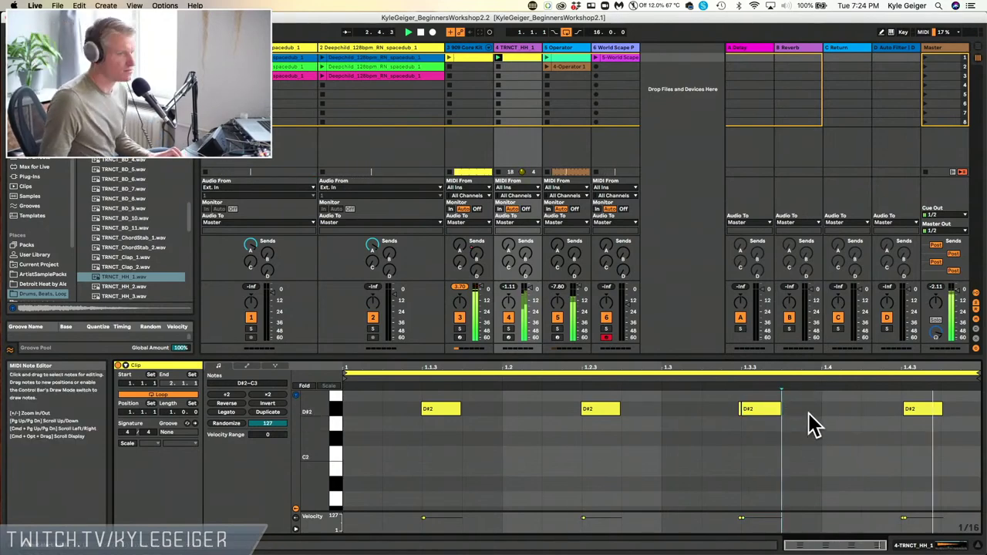
{"action": "key", "text": "space"}
Audition the other TRNCT hi-hat samples, swap the hi-hat instrument's sample for TRNCT_HH_9.wav and start playback
{"action": "left_click", "coordinate": [931, 546]}
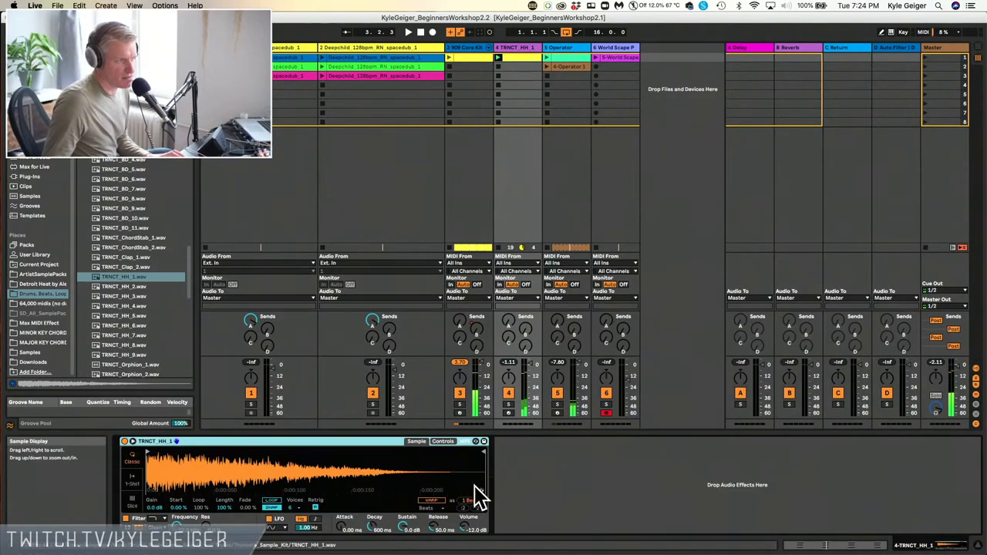
{"action": "left_click", "coordinate": [480, 492]}
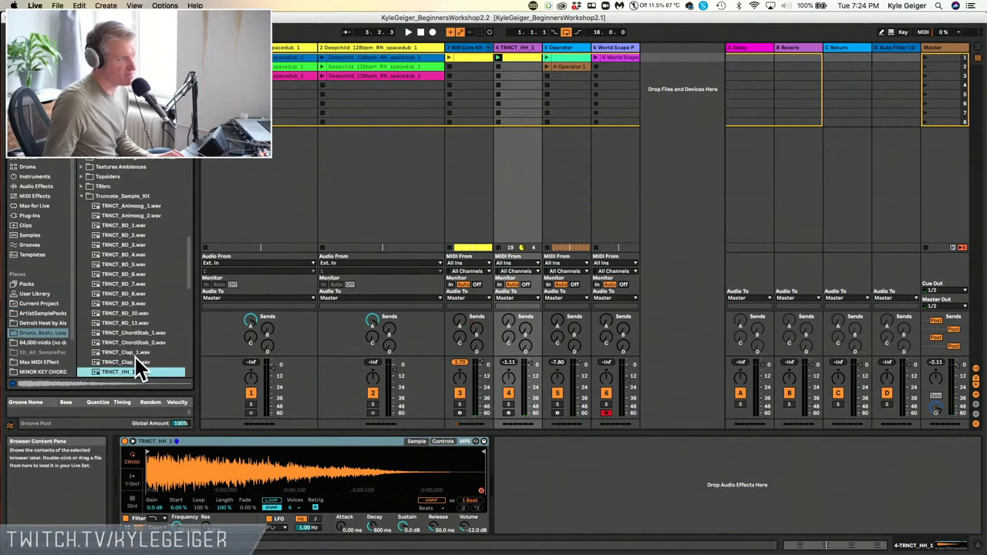
{"action": "scroll", "coordinate": [139, 367], "scroll_direction": "down", "scroll_amount": 3}
{"action": "key", "text": "Down"}
{"action": "key", "text": "Down"}
{"action": "key", "text": "Down"}
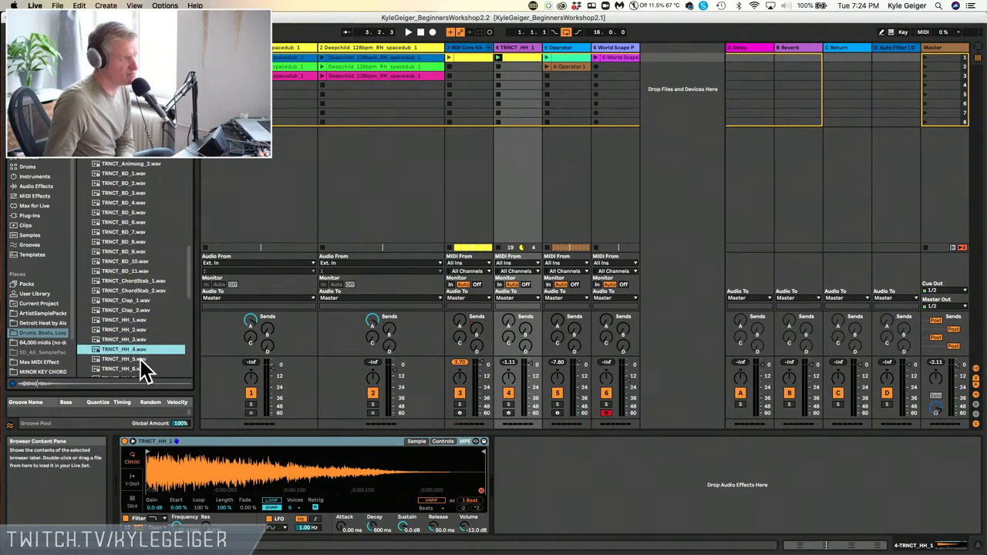
{"action": "scroll", "coordinate": [140, 369], "scroll_direction": "down", "scroll_amount": 2}
{"action": "key", "text": "Down"}
{"action": "key", "text": "Down"}
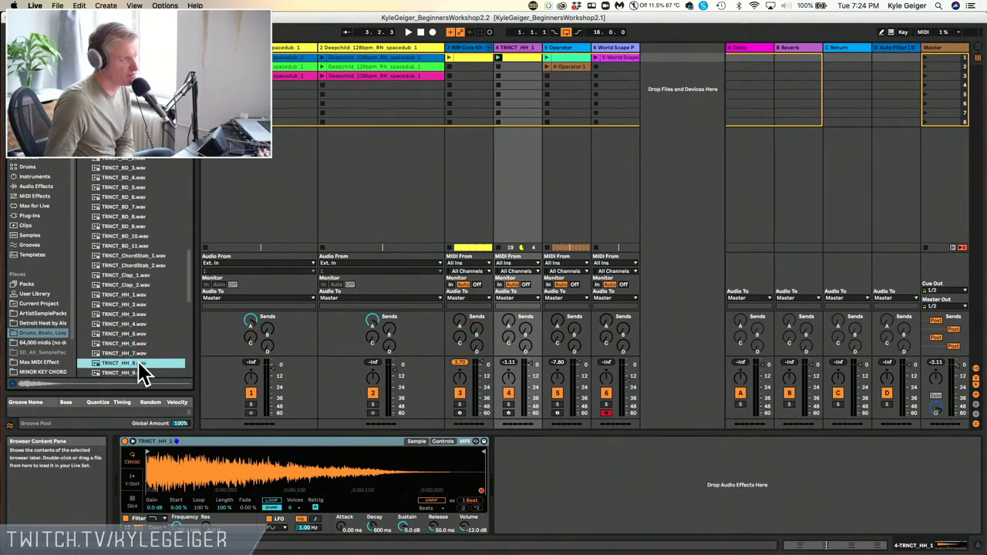
{"action": "key", "text": "Up"}
{"action": "key", "text": "Down"}
{"action": "key", "text": "Down"}
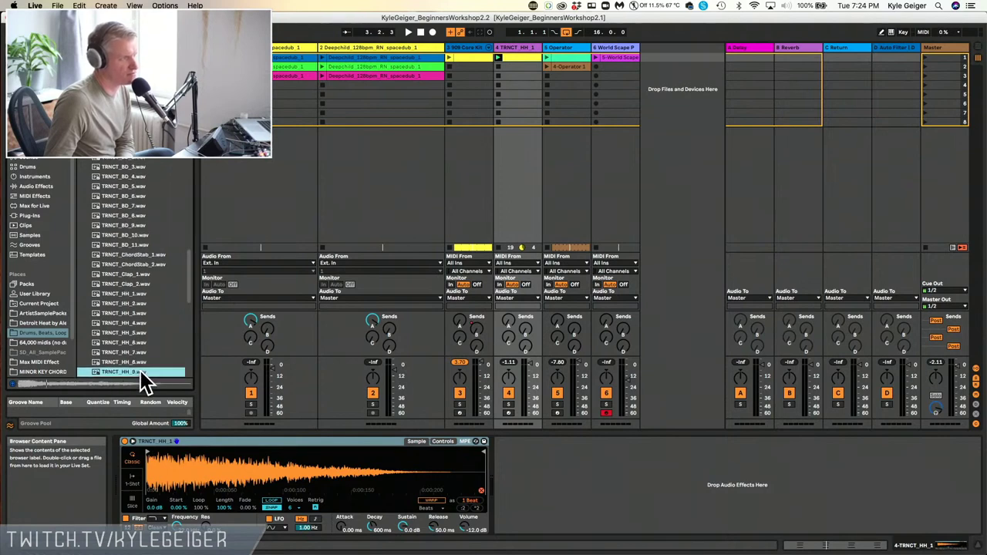
{"action": "left_click_drag", "start_coordinate": [199, 470], "coordinate": [202, 466]}
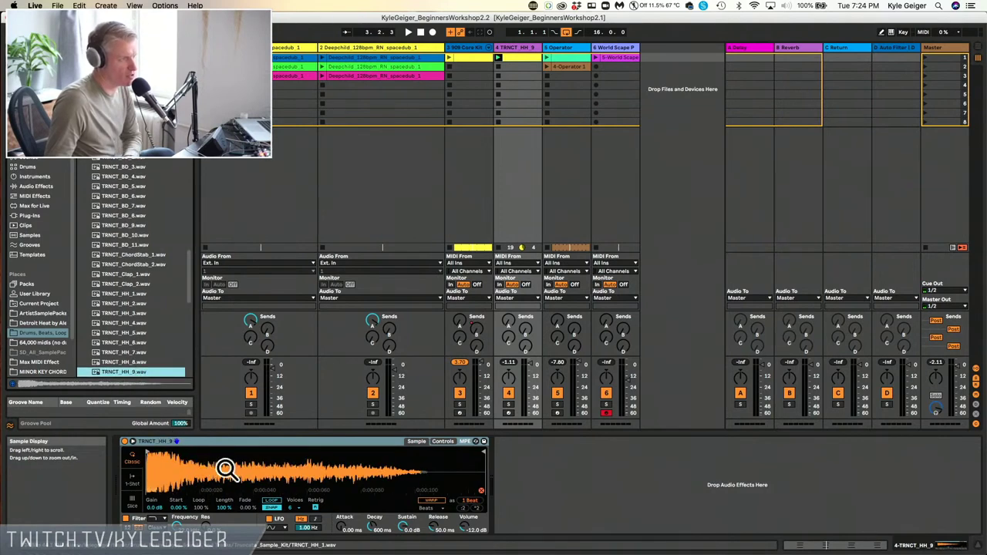
{"action": "key", "text": "space"}
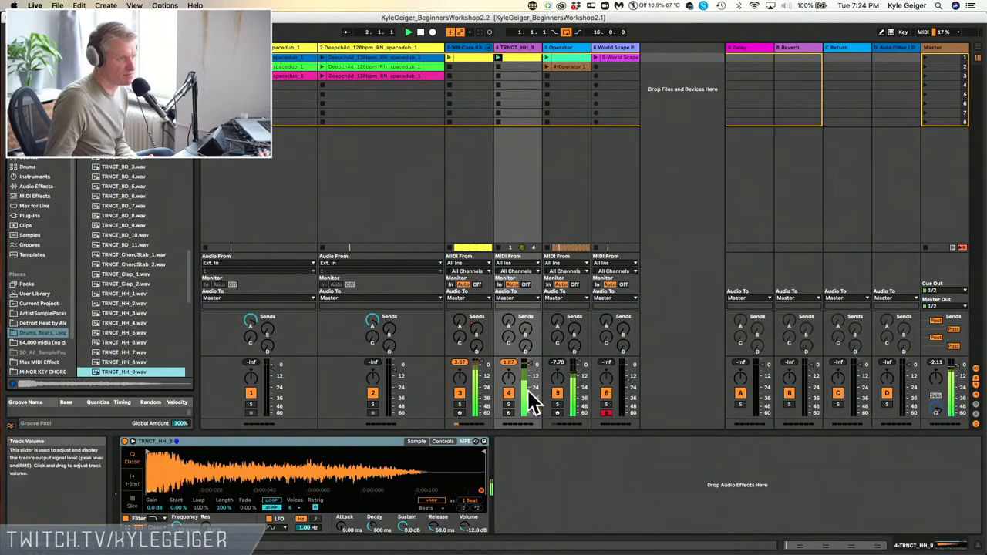
Lower the velocity of the G#2 and D#2 notes in the hi-hat clip to about 55
{"action": "left_click", "coordinate": [825, 545]}
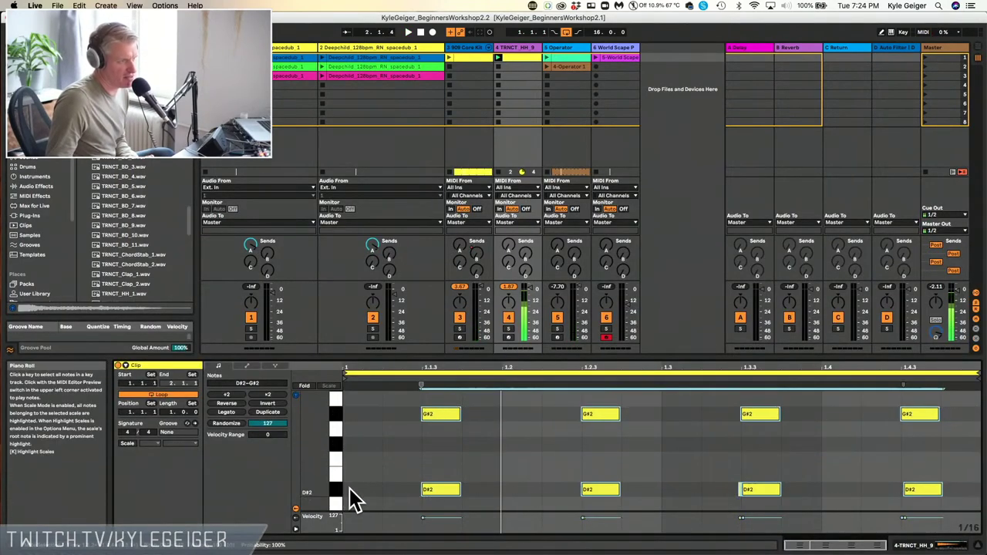
{"action": "left_click", "coordinate": [422, 518]}
{"action": "left_click_drag", "start_coordinate": [424, 519], "coordinate": [424, 526]}
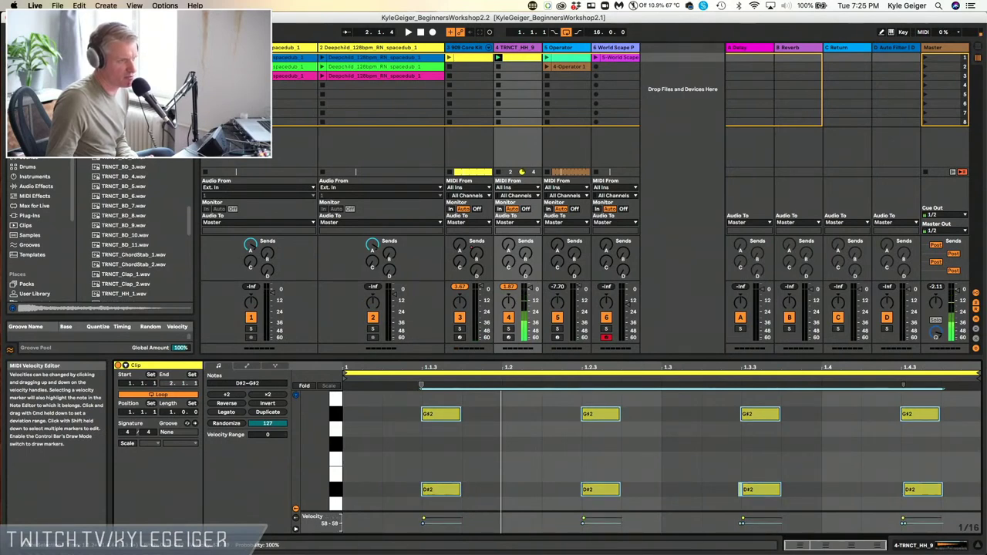
{"action": "left_click", "coordinate": [424, 522]}
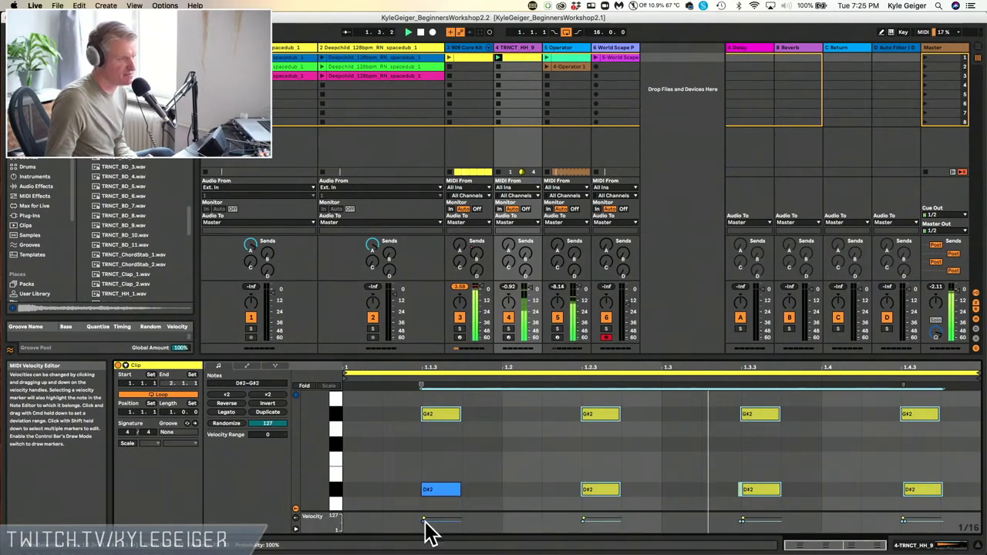
{"action": "left_click_drag", "start_coordinate": [425, 521], "coordinate": [425, 523]}
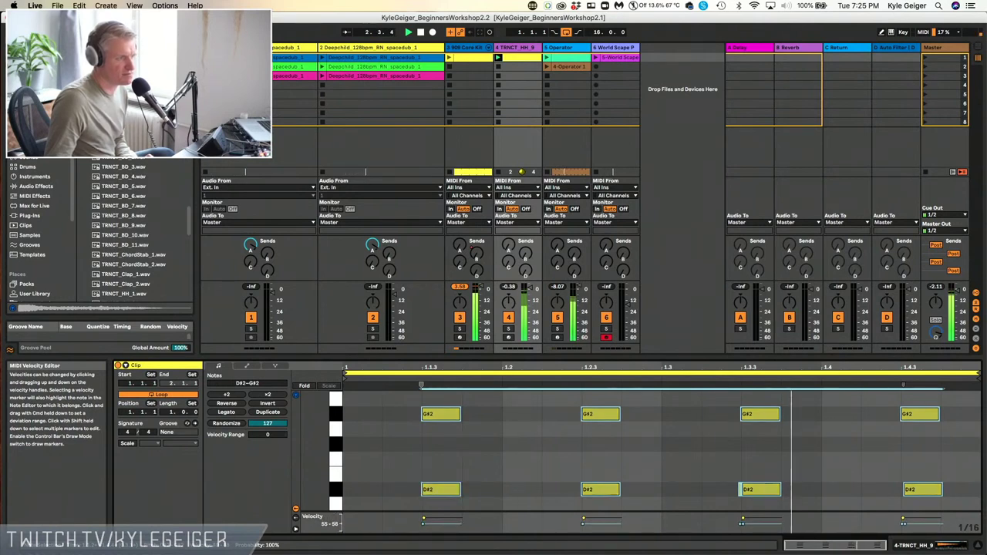
Deactivate the selected G#2 and D#2 notes in the hi-hat clip
{"action": "left_click", "coordinate": [424, 522]}
{"action": "key", "text": "0"}
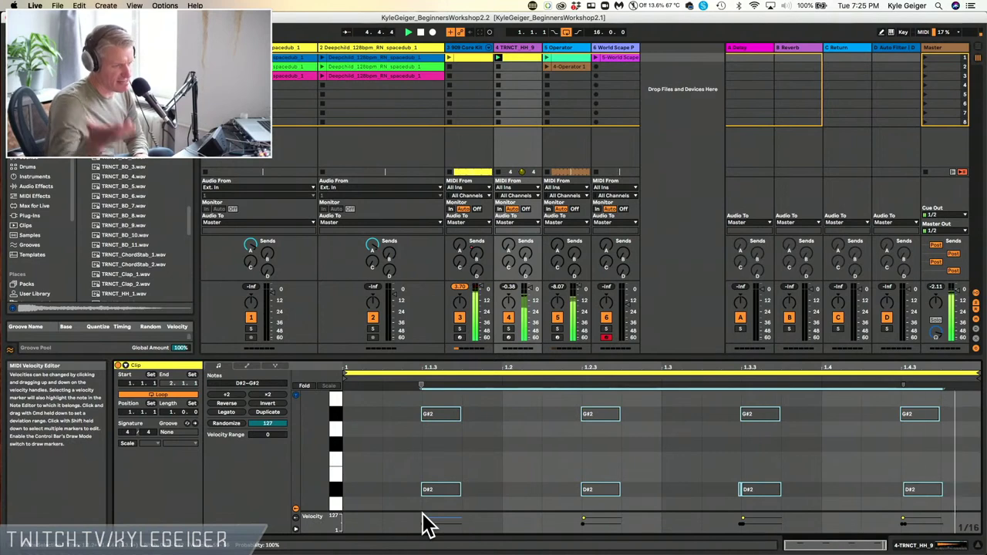
{"action": "key", "text": "0"}
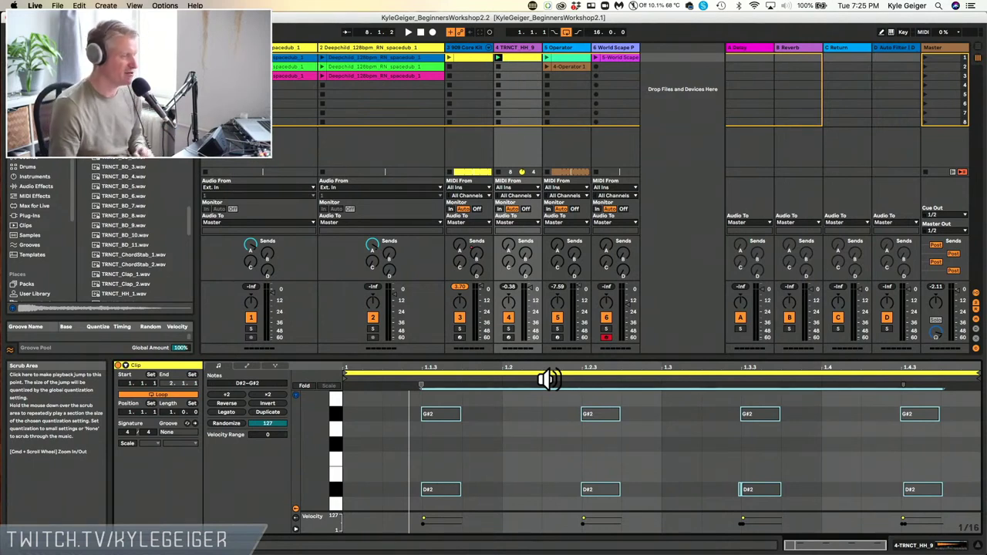
Display the 909 Core Kit clip's notes, resume playback and adjust the TRNCT_HH_9 track's volume
{"action": "left_click", "coordinate": [469, 55]}
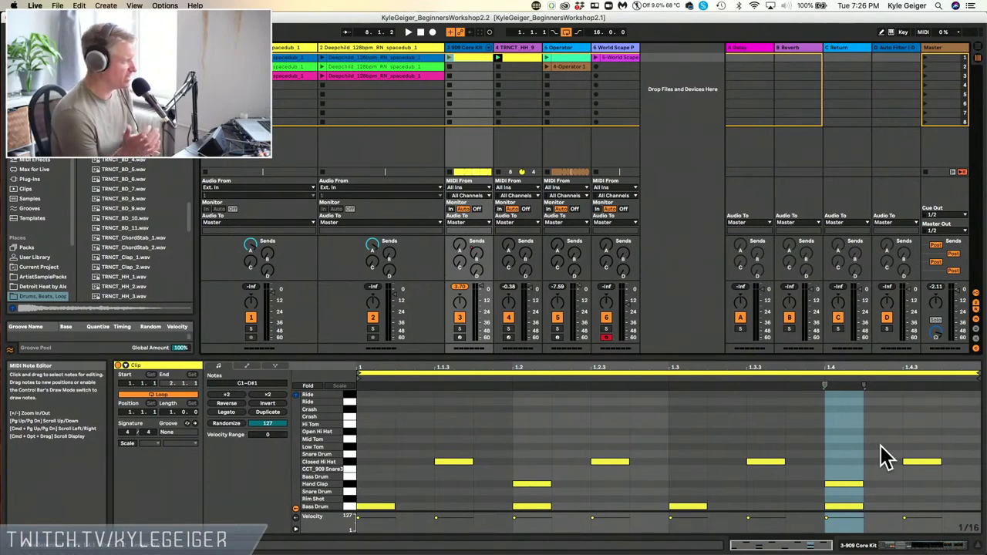
{"action": "mouse_move", "coordinate": [986, 554]}
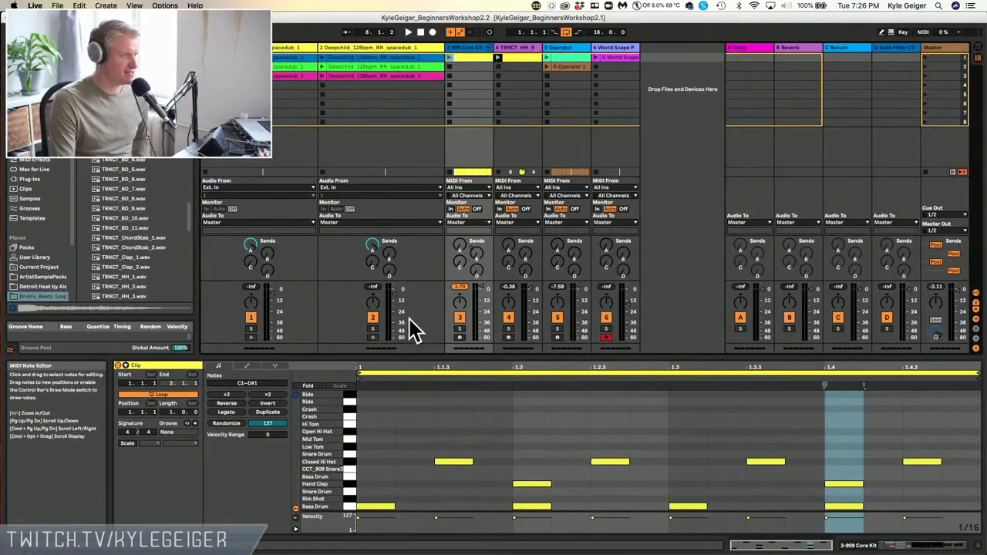
{"action": "key", "text": "space"}
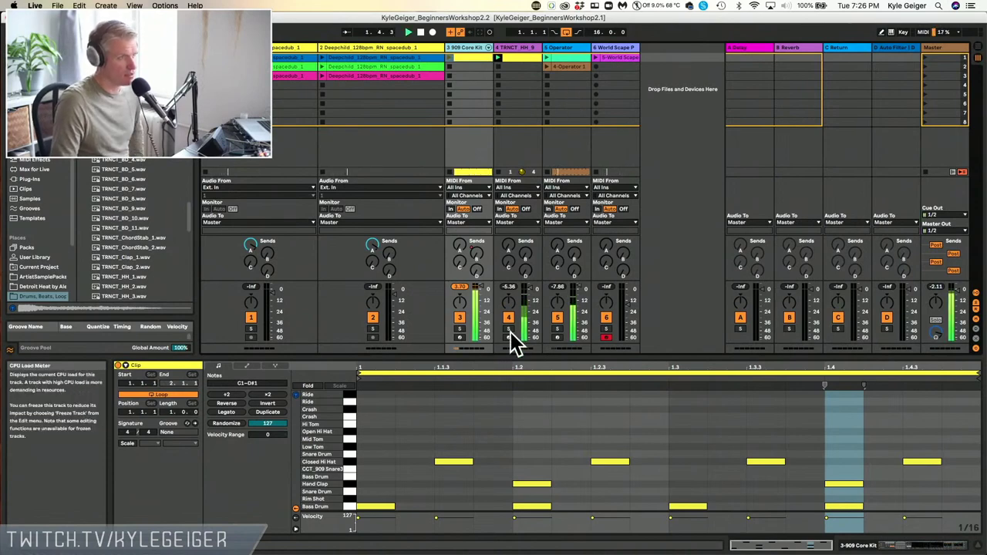
{"action": "left_click", "coordinate": [853, 55]}
{"action": "left_click_drag", "start_coordinate": [530, 292], "coordinate": [530, 278]}
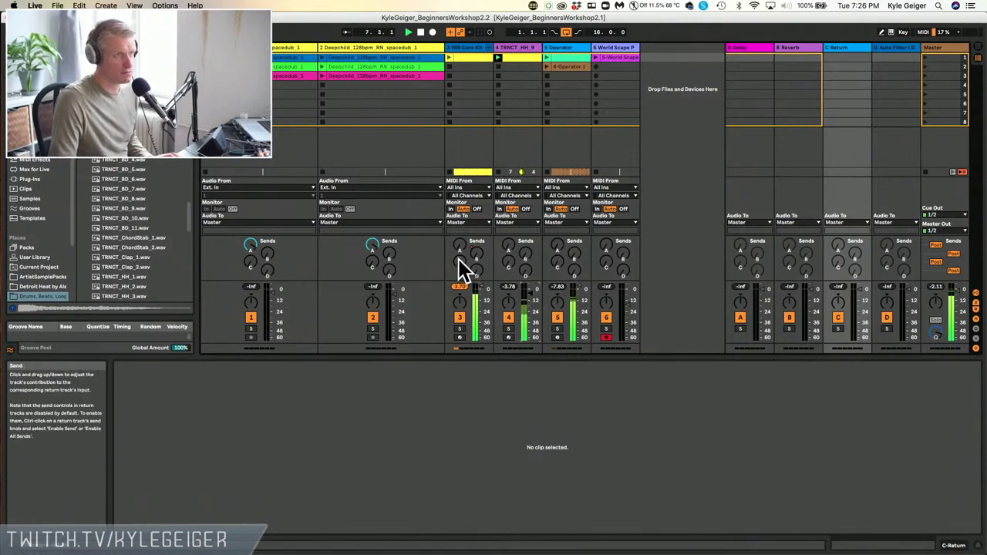
Raise send D on the 909 Core Kit track and select the D return track with the Auto Filter and Delay
{"action": "left_click_drag", "start_coordinate": [477, 268], "coordinate": [476, 250]}
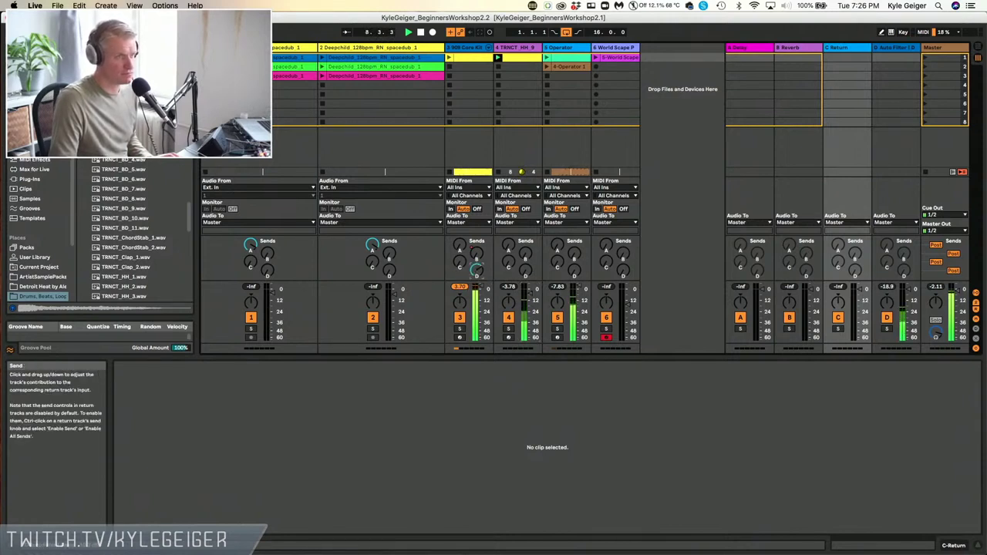
{"action": "left_click", "coordinate": [887, 47]}
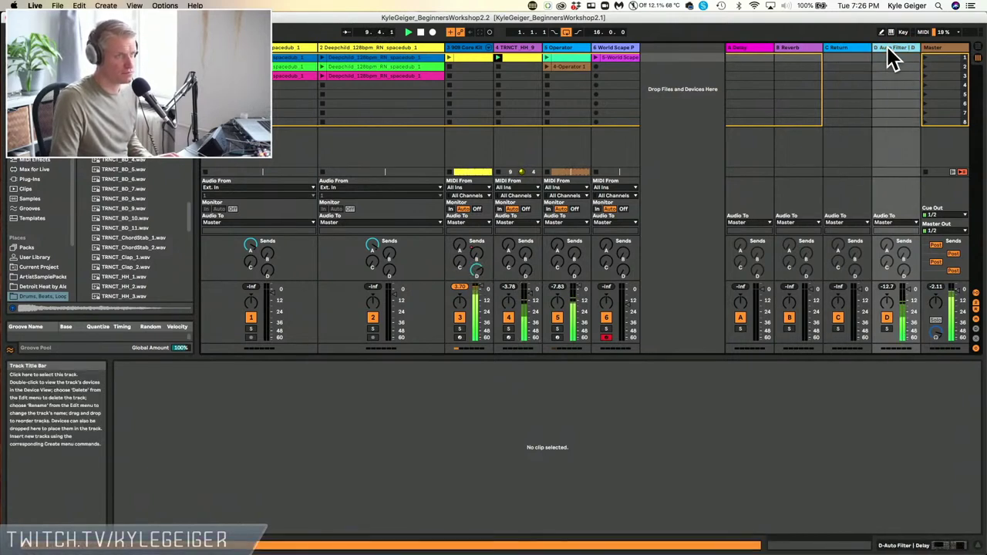
On return D, set the Auto Filter frequency to 1.04 kHz and the Delay's left and right time offsets to -3.6% and 4.2%
{"action": "left_click", "coordinate": [933, 545]}
{"action": "left_click_drag", "start_coordinate": [268, 470], "coordinate": [267, 447]}
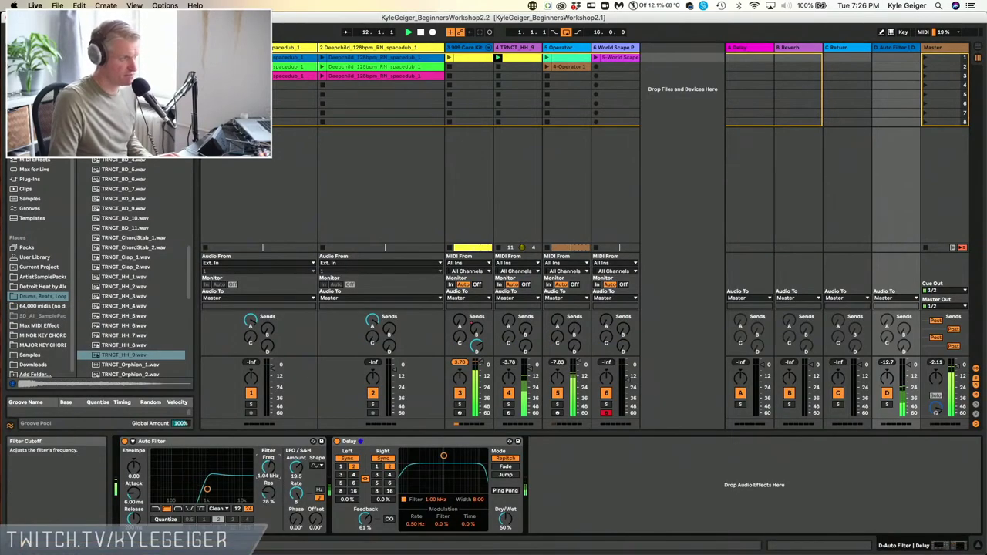
{"action": "left_click", "coordinate": [377, 467]}
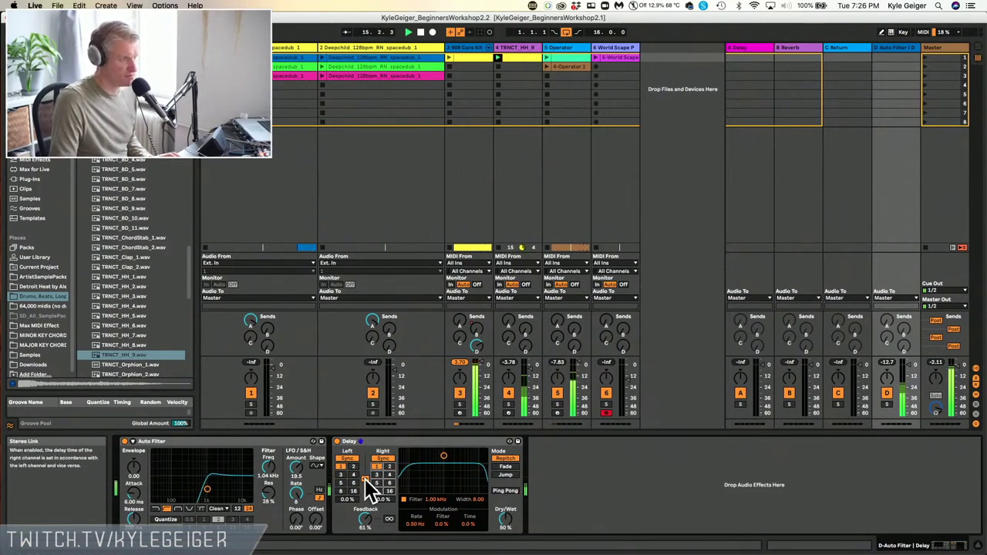
{"action": "left_click_drag", "start_coordinate": [381, 499], "coordinate": [348, 526]}
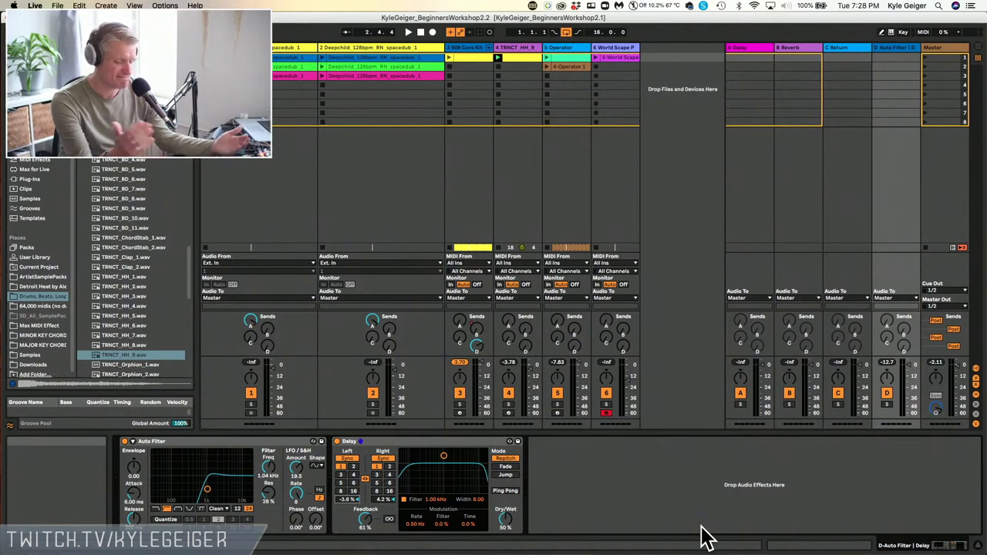
Resume playback and set return D's Delay to 69% feedback and 100% dry/wet
{"action": "left_click", "coordinate": [532, 47]}
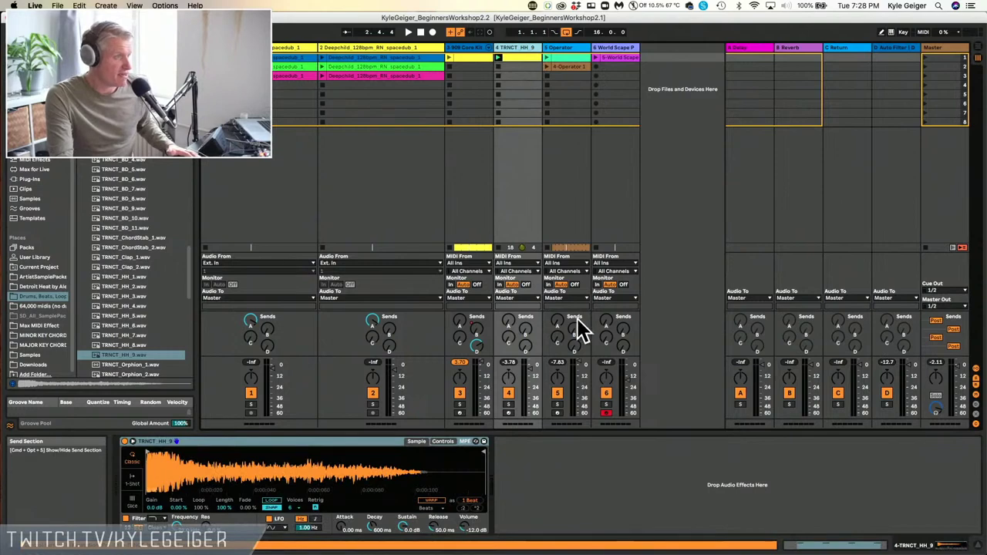
{"action": "left_click", "coordinate": [853, 59]}
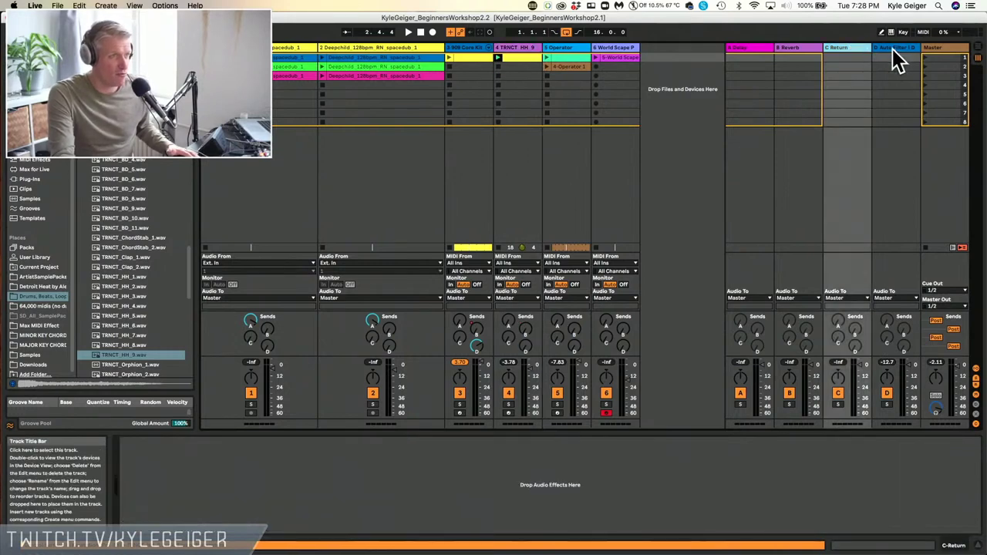
{"action": "left_click", "coordinate": [897, 60]}
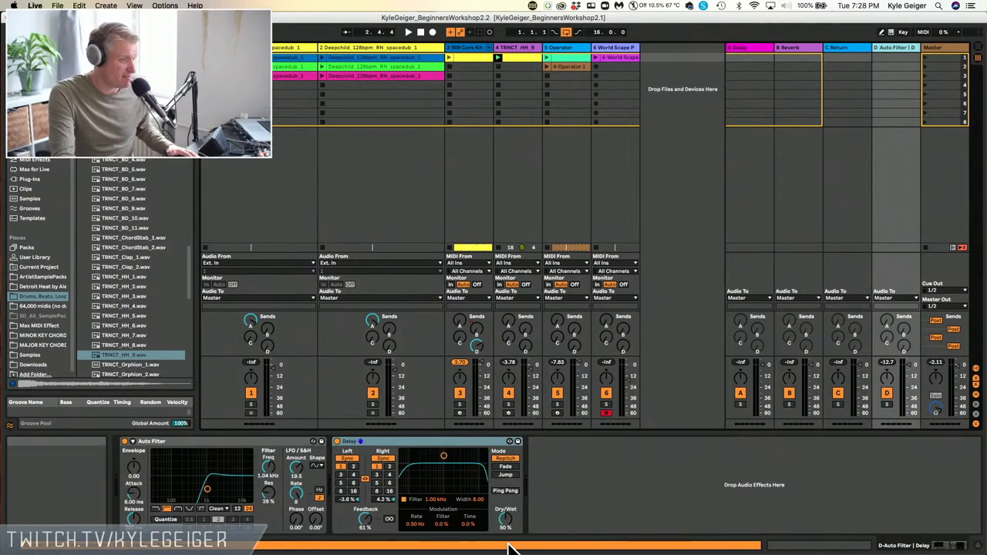
{"action": "key", "text": "space"}
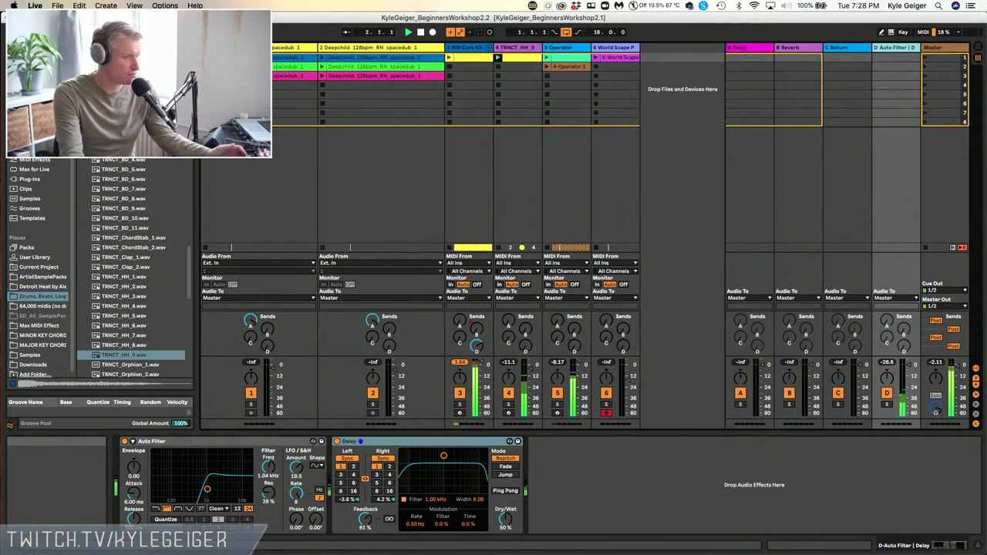
{"action": "left_click_drag", "start_coordinate": [366, 516], "coordinate": [366, 507]}
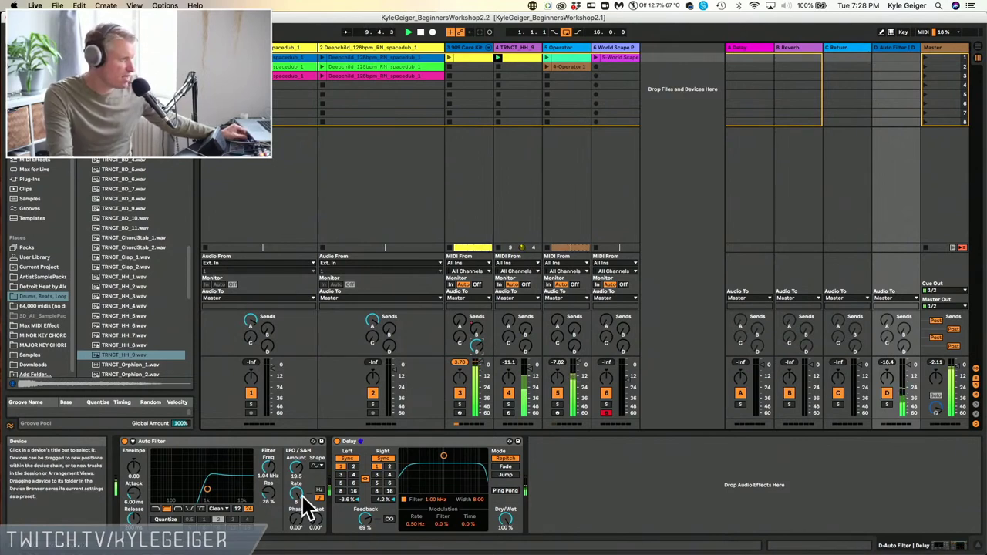
Set return D's Auto Filter frequency to 786 Hz and solo that return
{"action": "left_click_drag", "start_coordinate": [206, 489], "coordinate": [202, 488]}
{"action": "left_click", "coordinate": [886, 404]}
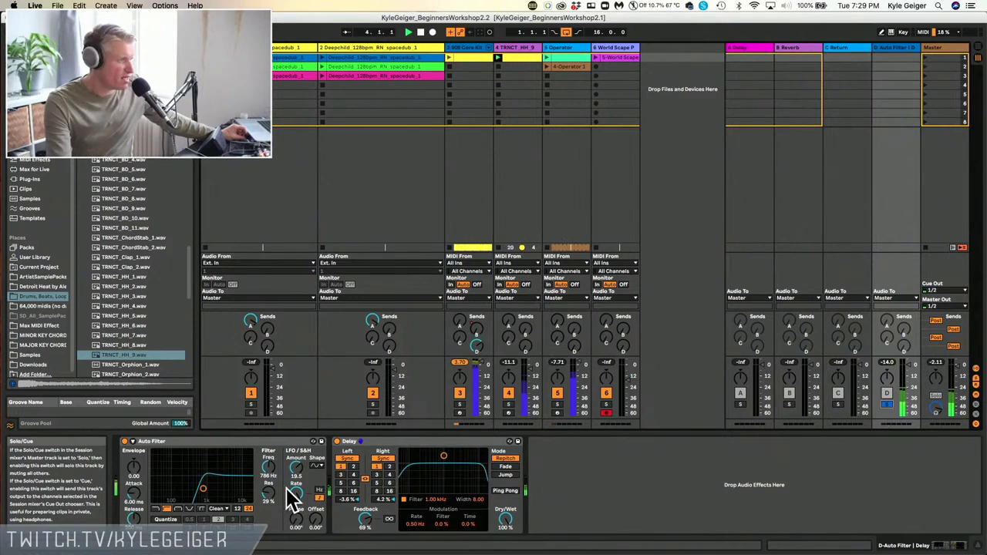
Copy return D's Auto Filter and Delay to return C and make the copied filter a low-pass at 874 Hz
{"action": "left_click", "coordinate": [274, 443]}
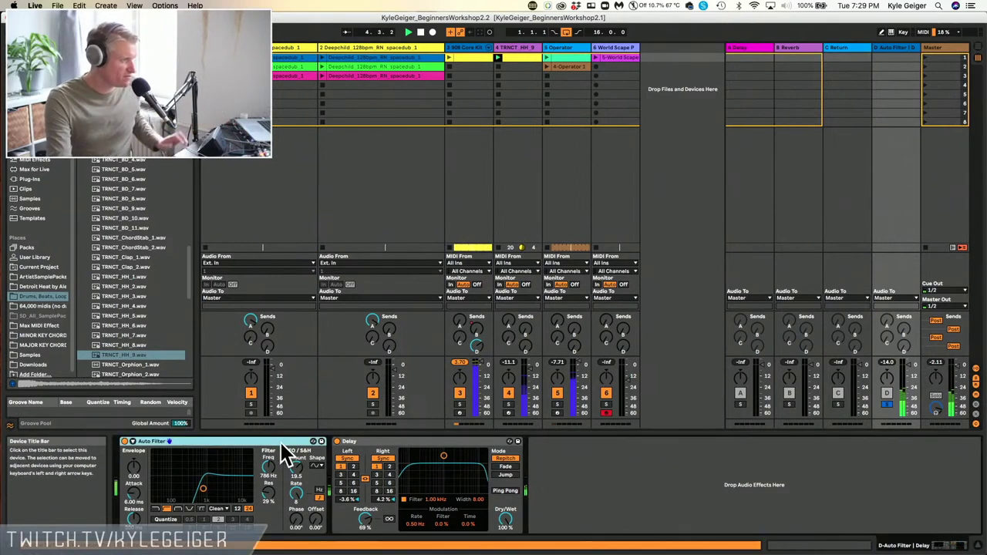
{"action": "left_click", "coordinate": [417, 443], "text": "shift"}
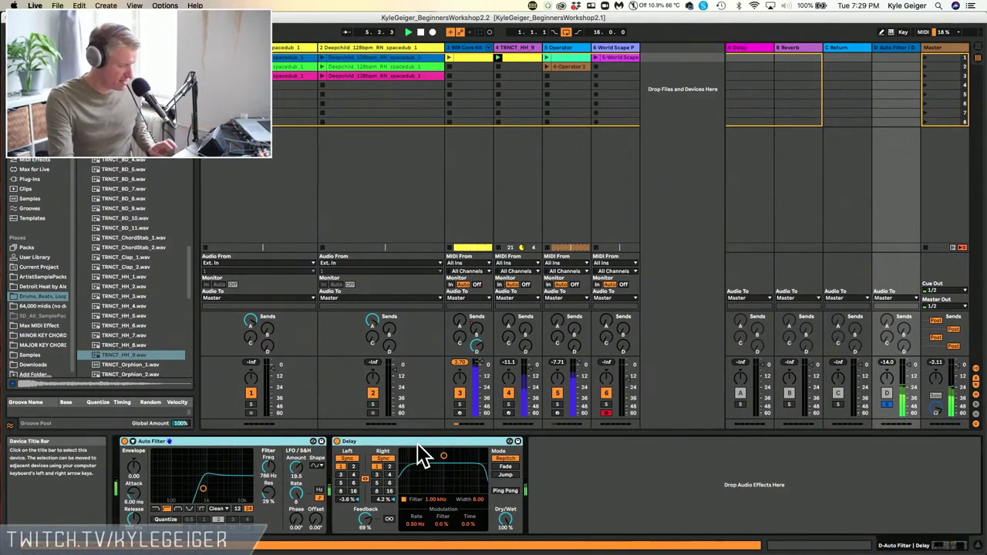
{"action": "left_click", "coordinate": [845, 48]}
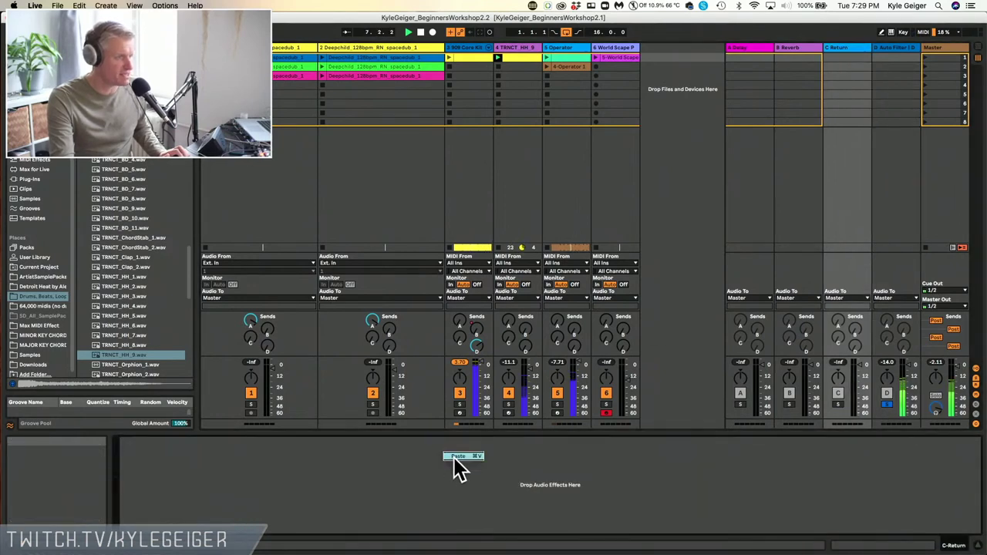
{"action": "key", "text": "super+v"}
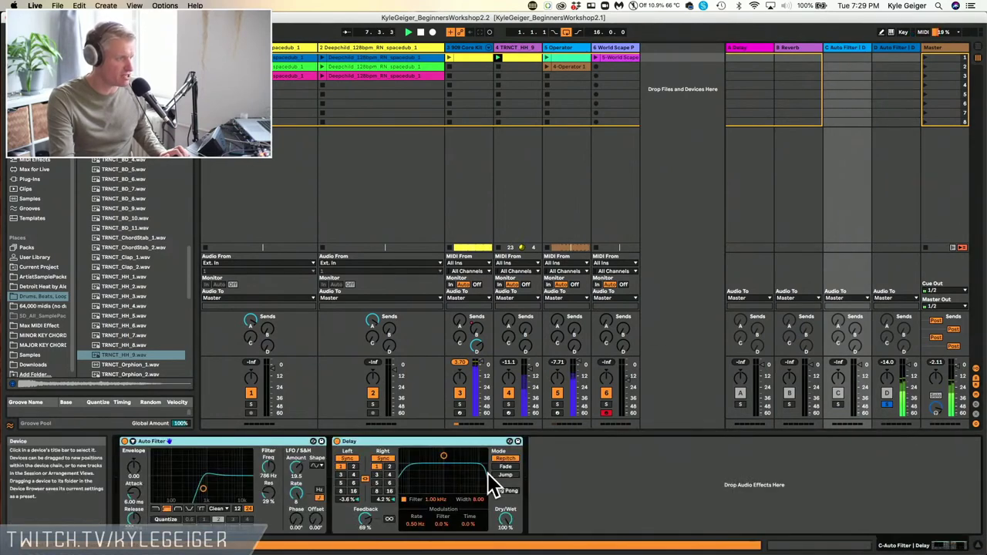
{"action": "left_click", "coordinate": [159, 509]}
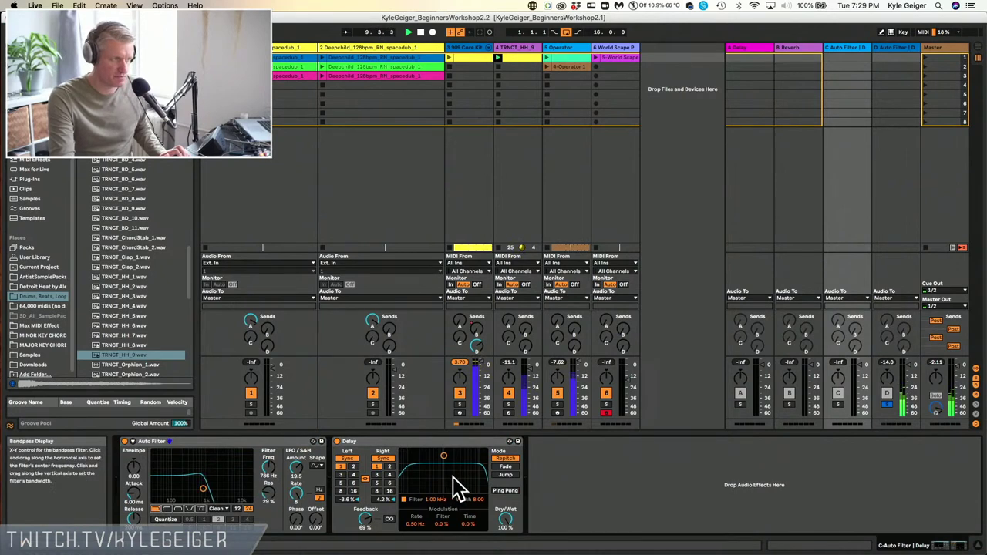
{"action": "left_click_drag", "start_coordinate": [203, 488], "coordinate": [205, 488]}
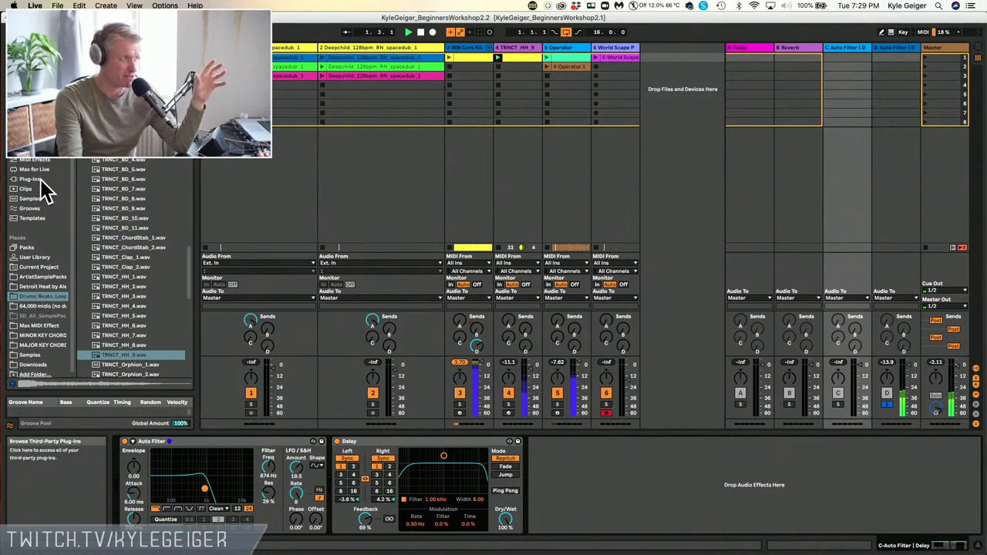
Insert an EQ Eight ahead of the Auto Filter on return C and cut the lows below about 141 Hz
{"action": "left_click", "coordinate": [44, 154]}
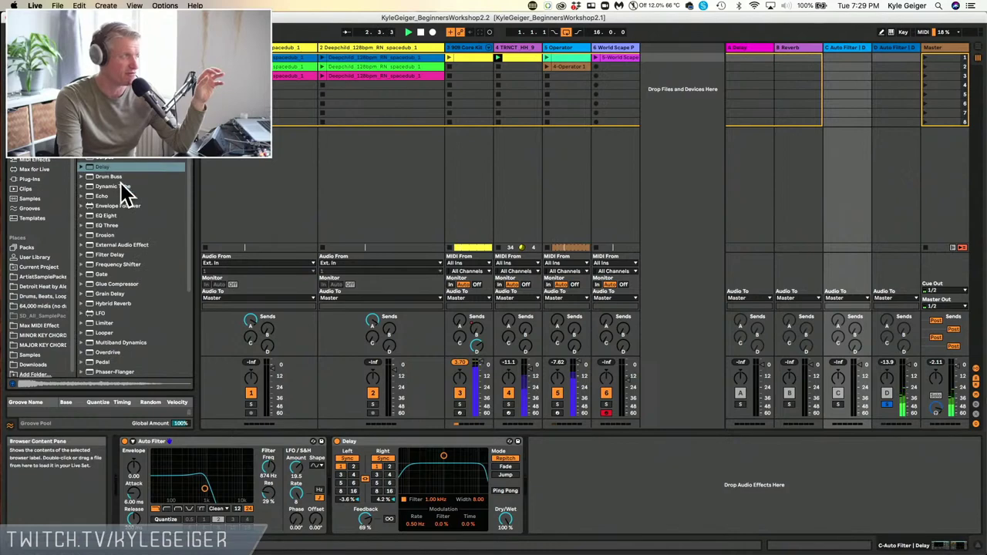
{"action": "left_click_drag", "start_coordinate": [112, 216], "coordinate": [163, 465]}
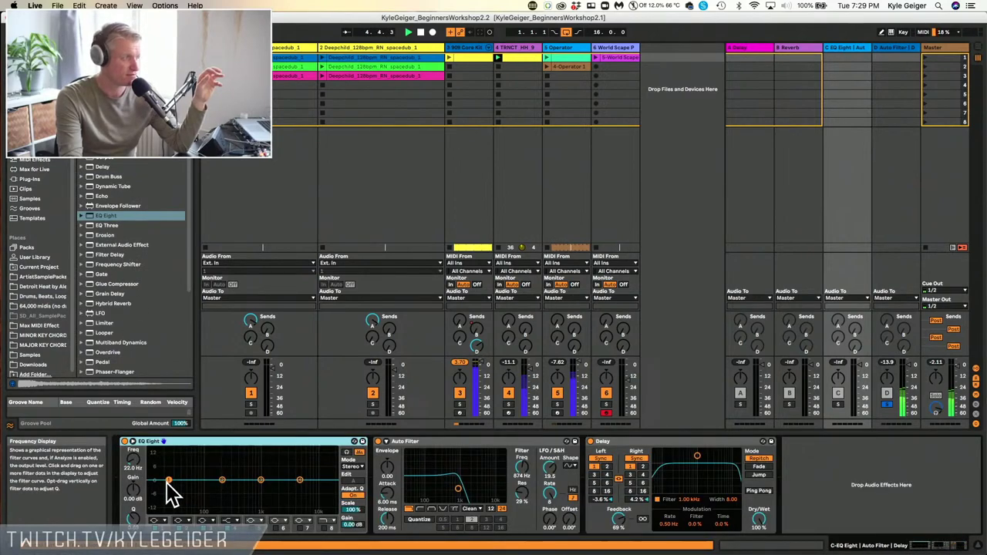
{"action": "left_click_drag", "start_coordinate": [167, 480], "coordinate": [206, 488]}
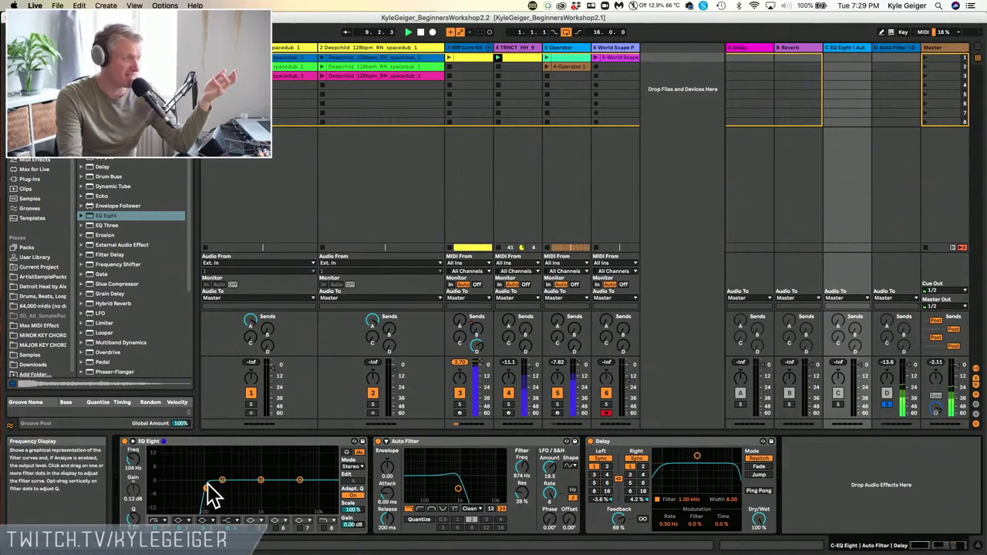
{"action": "left_click_drag", "start_coordinate": [211, 488], "coordinate": [213, 488]}
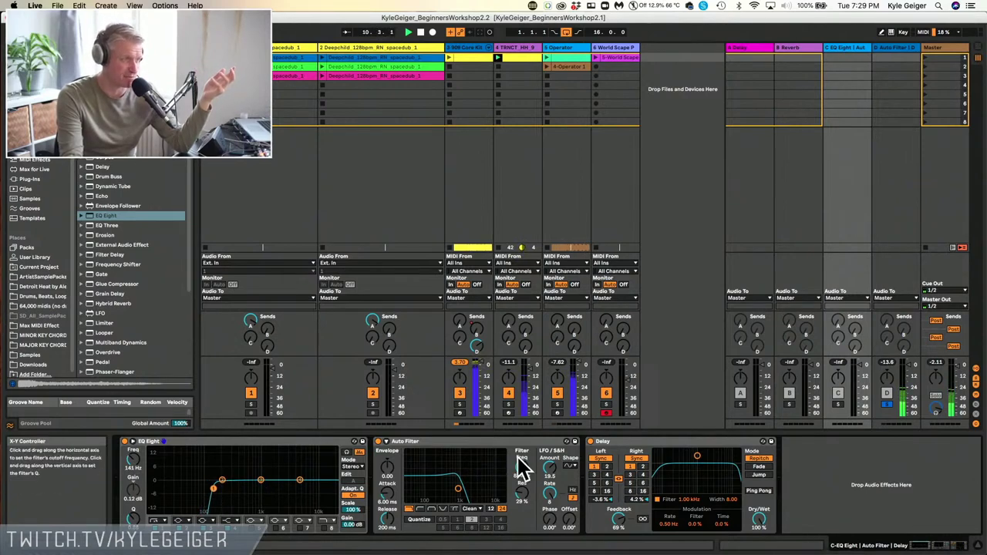
Set both channels of return C's Delay to 3 sixteenths and raise send C on the 909 Core Kit track
{"action": "left_click", "coordinate": [644, 465]}
{"action": "left_click", "coordinate": [594, 474]}
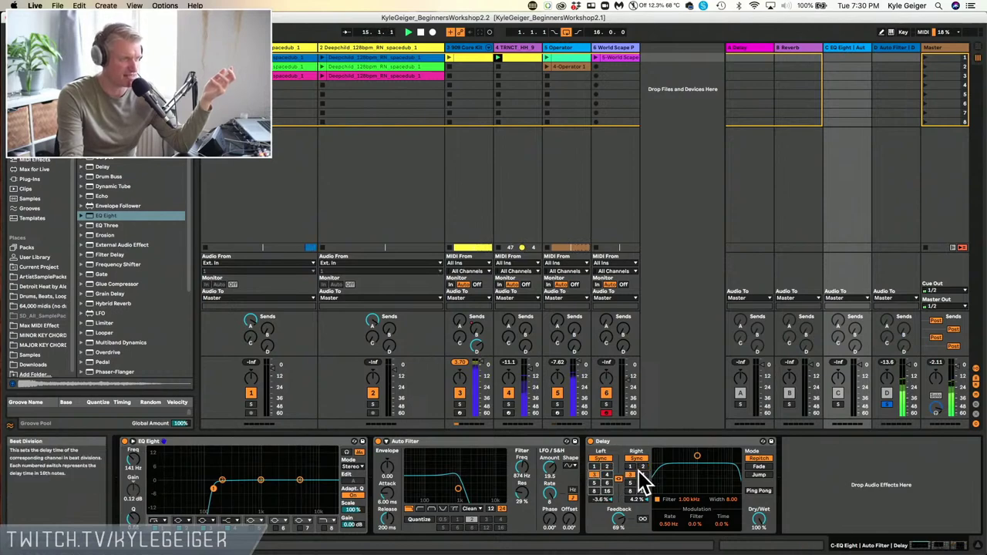
{"action": "left_click_drag", "start_coordinate": [461, 351], "coordinate": [461, 332]}
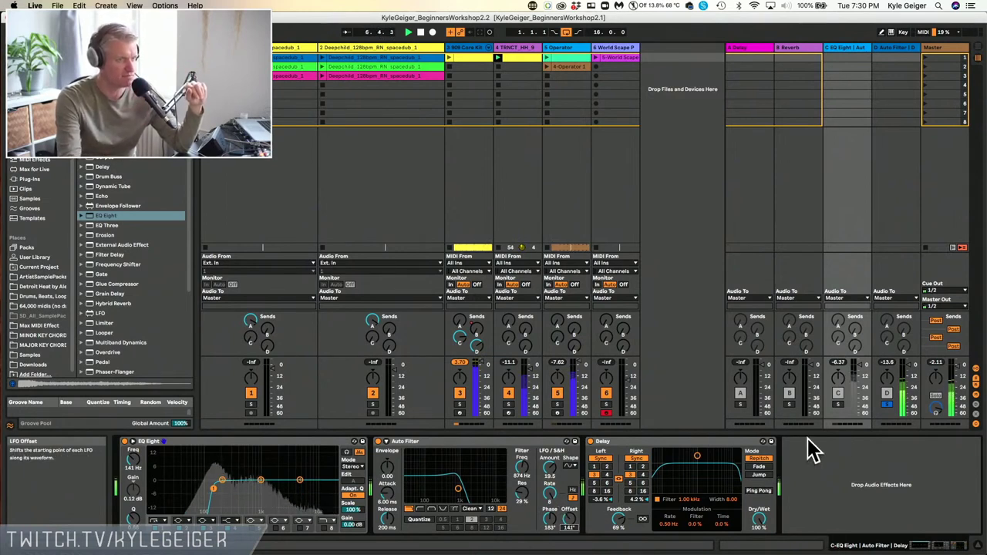
Solo return C and adjust its Delay to 54% feedback with a right time offset of 1.6%
{"action": "left_click", "coordinate": [876, 48]}
{"action": "left_click", "coordinate": [853, 57]}
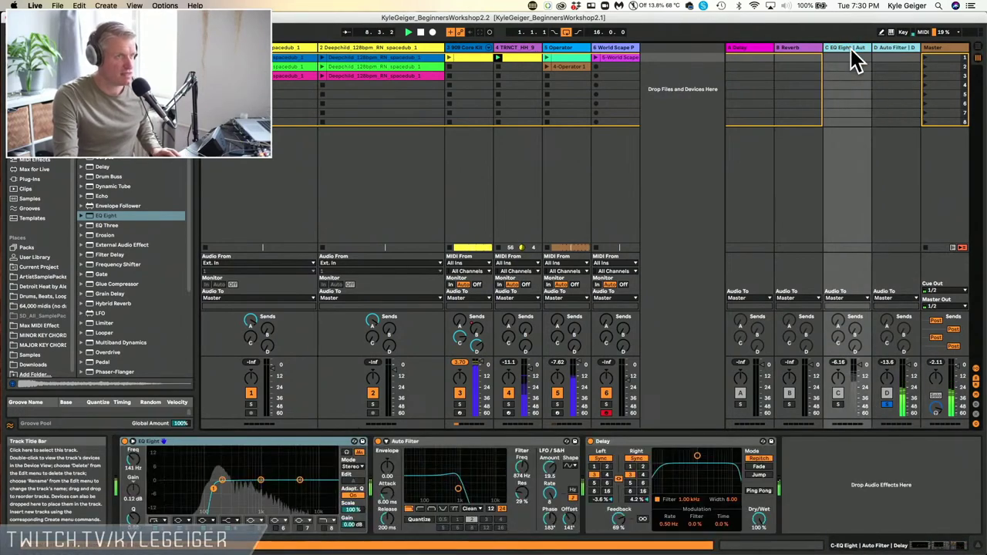
{"action": "left_click", "coordinate": [838, 405]}
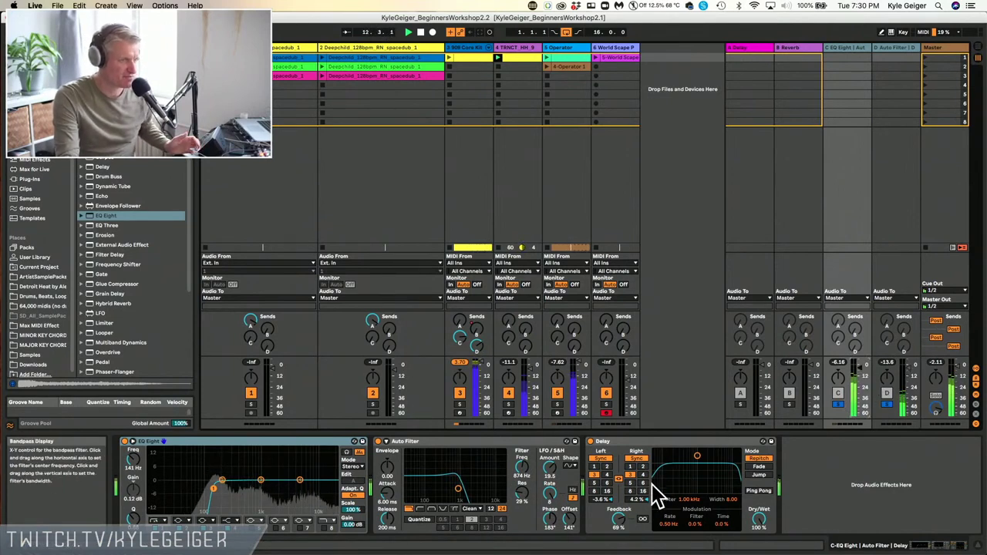
{"action": "left_click", "coordinate": [608, 466]}
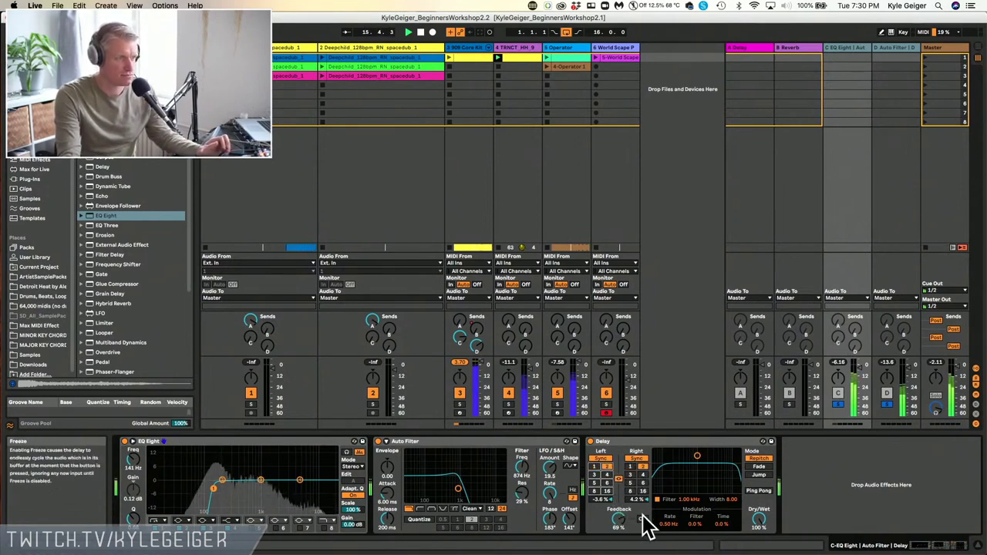
{"action": "left_click_drag", "start_coordinate": [637, 500], "coordinate": [618, 528]}
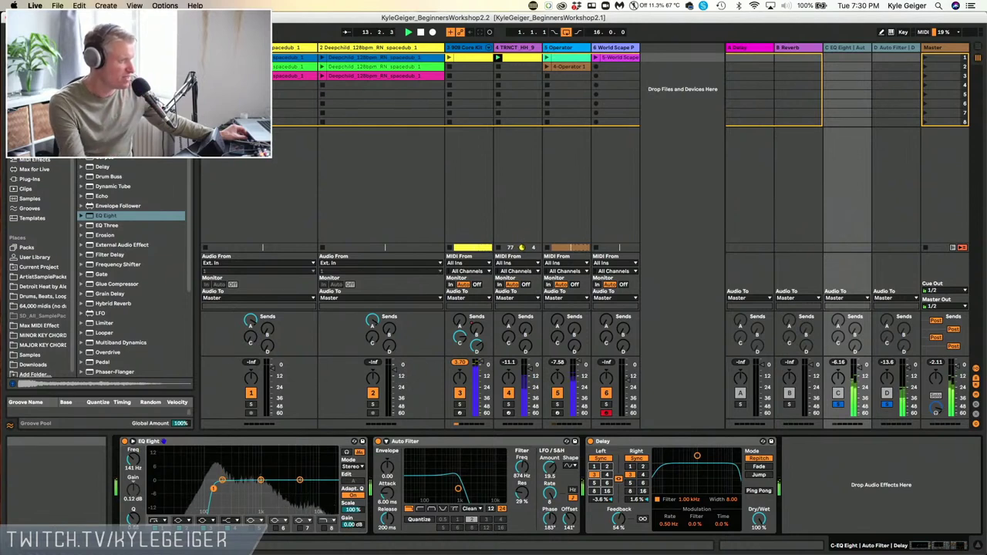
Add the FilterFreak1 plug-in after the Delay on return C
{"action": "scroll", "coordinate": [8, 337], "scroll_direction": "up", "scroll_amount": 3}
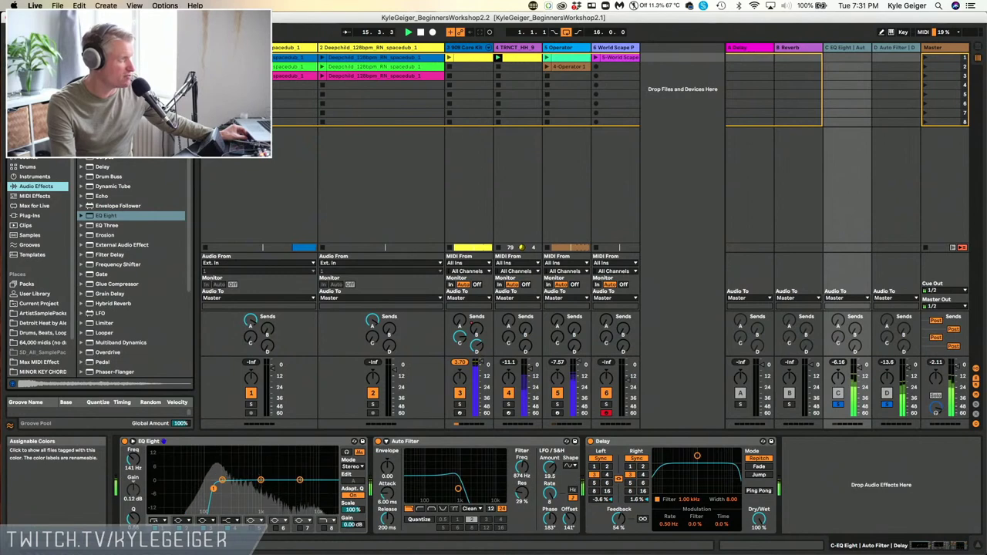
{"action": "left_click", "coordinate": [28, 69]}
{"action": "left_click_drag", "start_coordinate": [122, 178], "coordinate": [822, 491]}
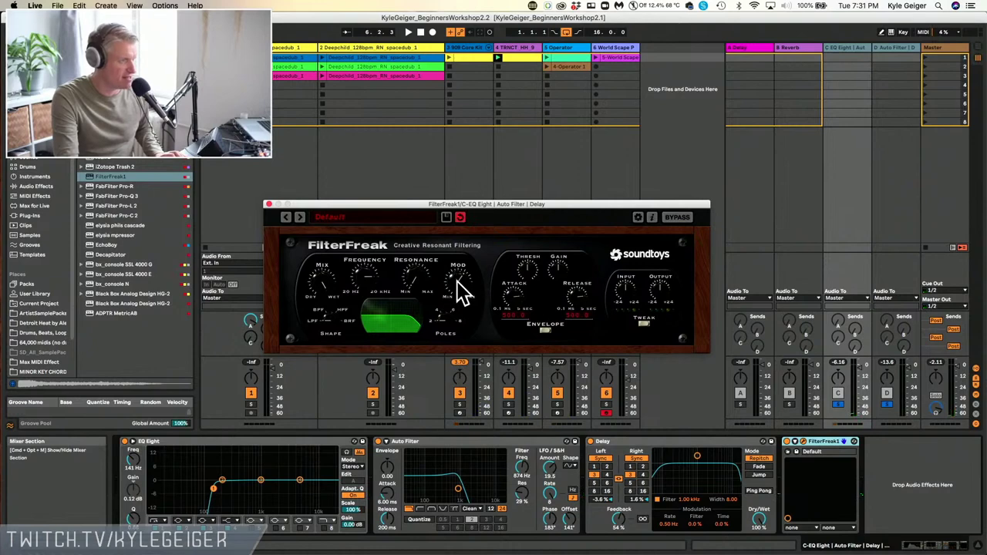
Set the modulation mode of FilterFreak1 to Rhythm
{"action": "left_click", "coordinate": [542, 335]}
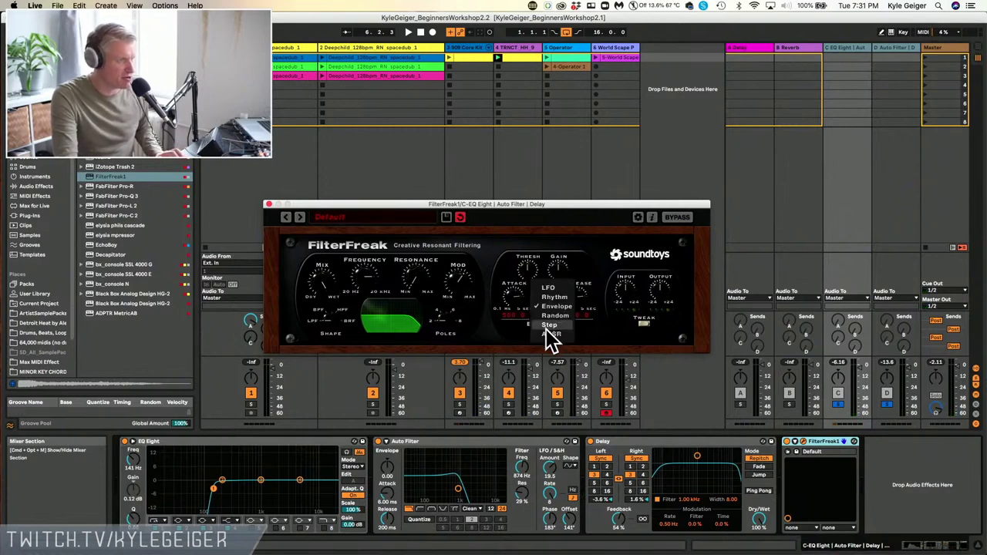
{"action": "left_click", "coordinate": [556, 296]}
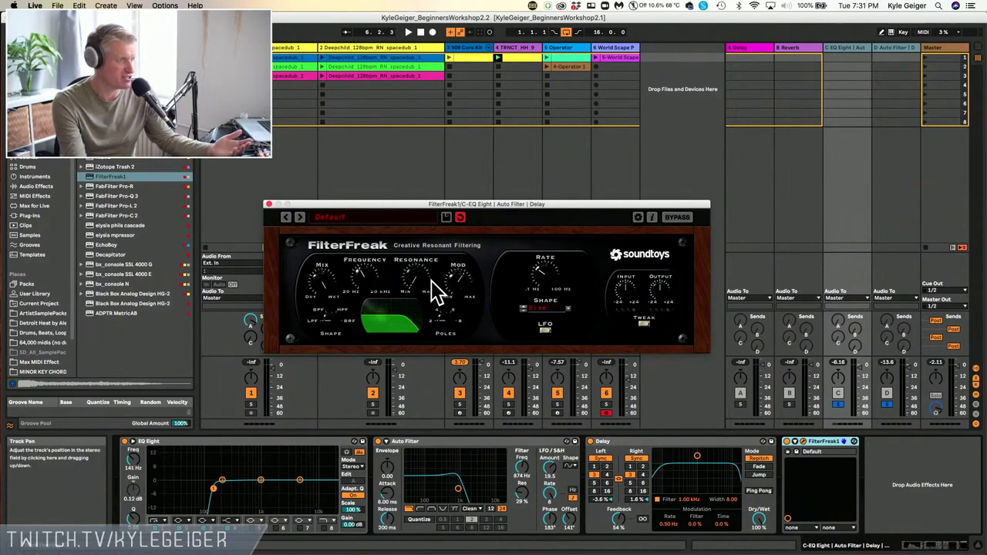
{"action": "left_click", "coordinate": [548, 330]}
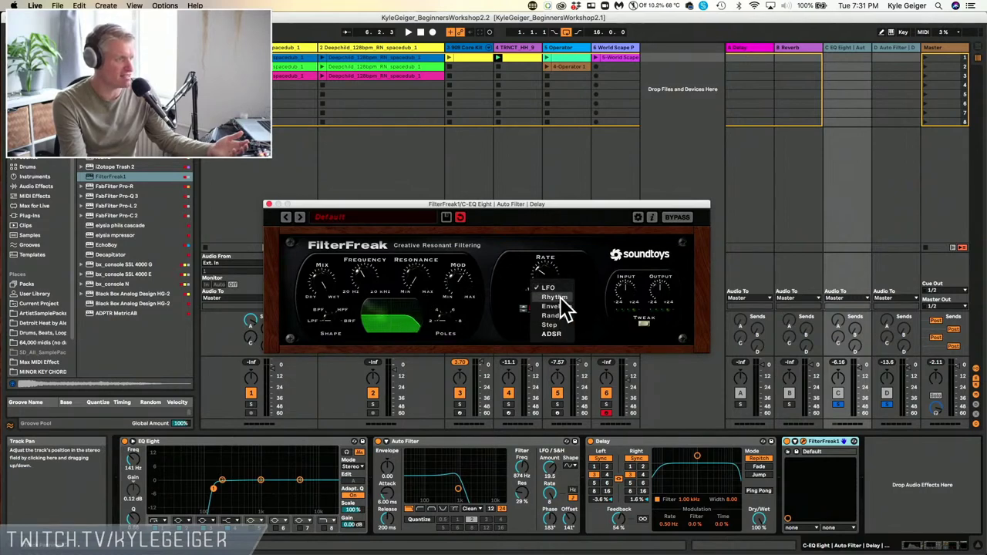
{"action": "left_click", "coordinate": [553, 298]}
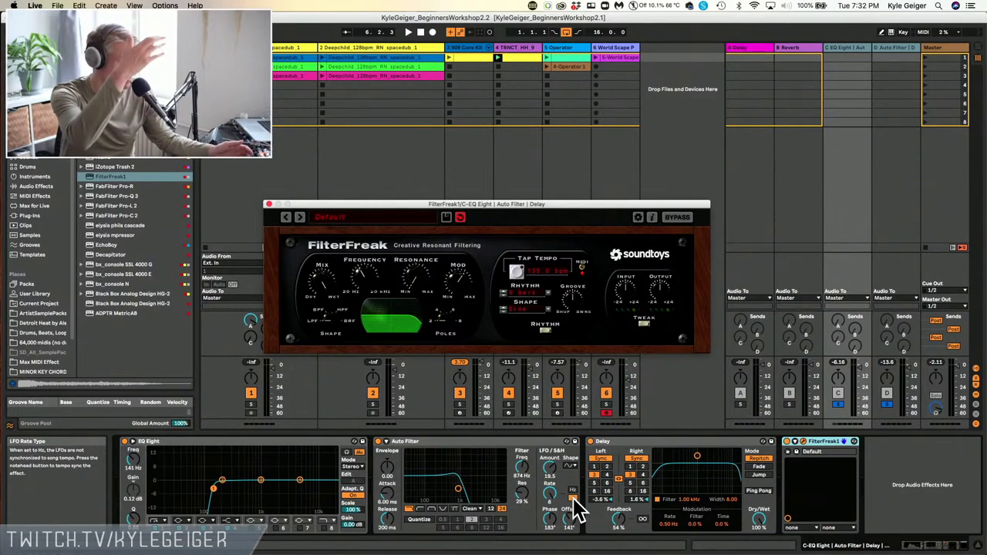
Unsolo the return tracks and, with the FilterFreak1 window closed, raise sends C and D on the TRNCT_HH_9 track
{"action": "left_click", "coordinate": [840, 404]}
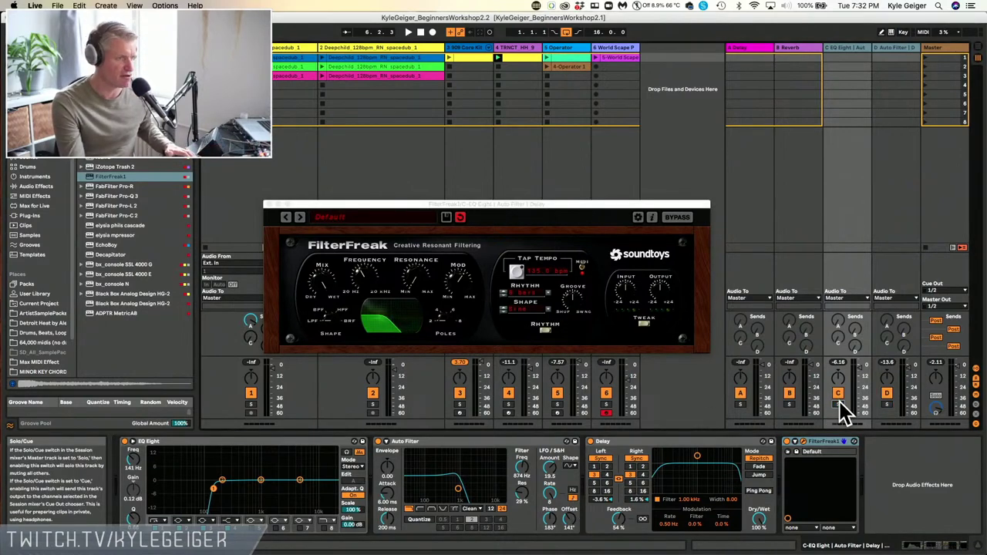
{"action": "left_click", "coordinate": [839, 403]}
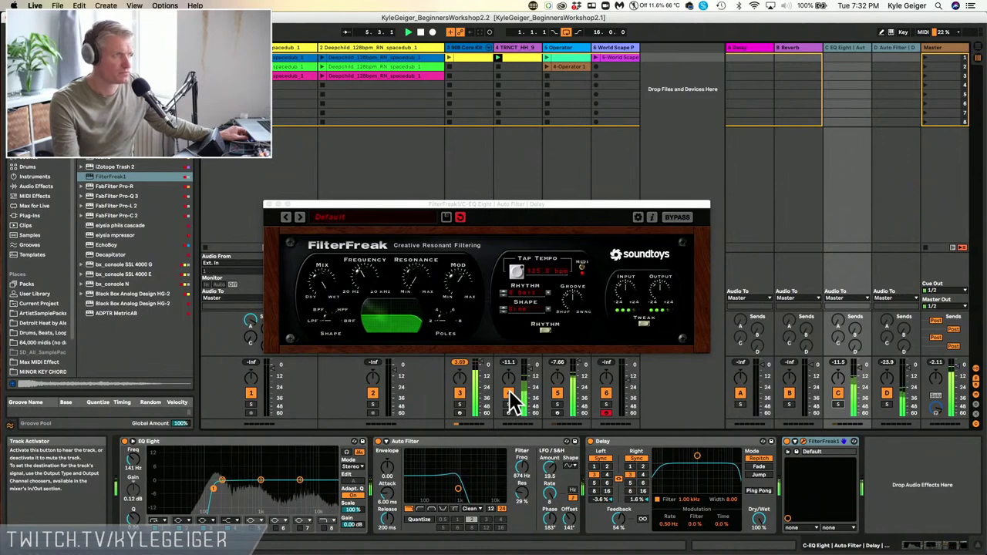
{"action": "left_click", "coordinate": [267, 204]}
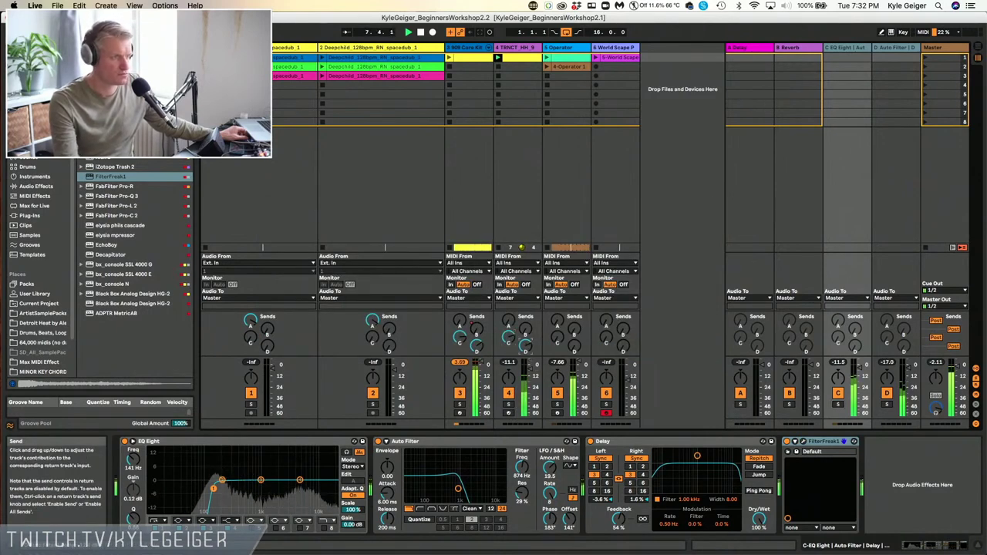
{"action": "left_click_drag", "start_coordinate": [524, 348], "coordinate": [524, 332]}
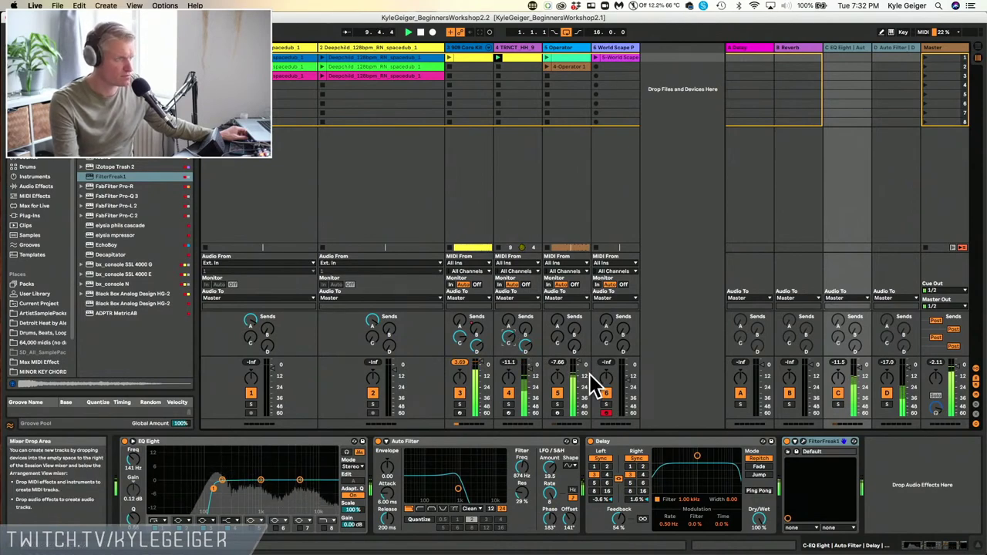
Select the Operator track, show the Arrangement view and move the 16-bar loop to start at bar 17
{"action": "left_click", "coordinate": [563, 47]}
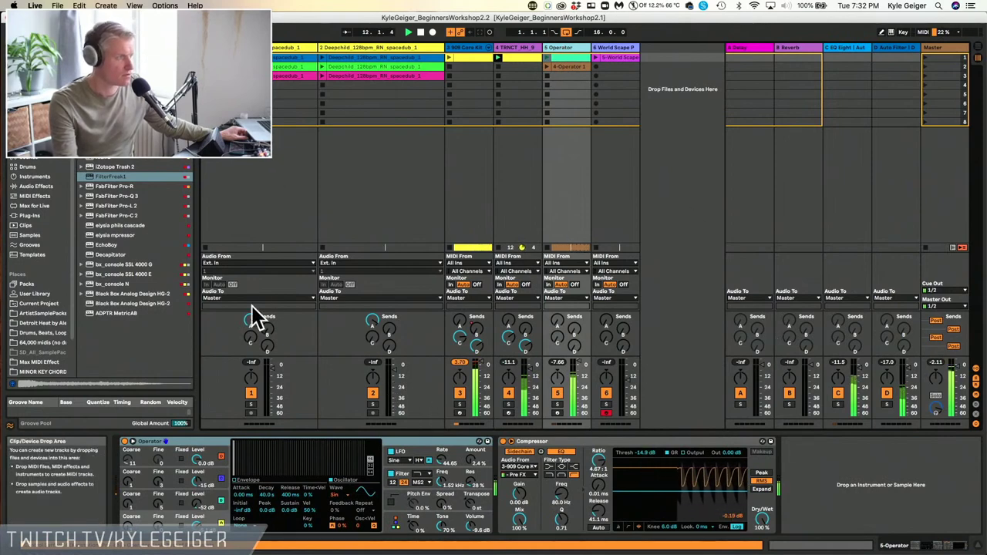
{"action": "key", "text": "Tab"}
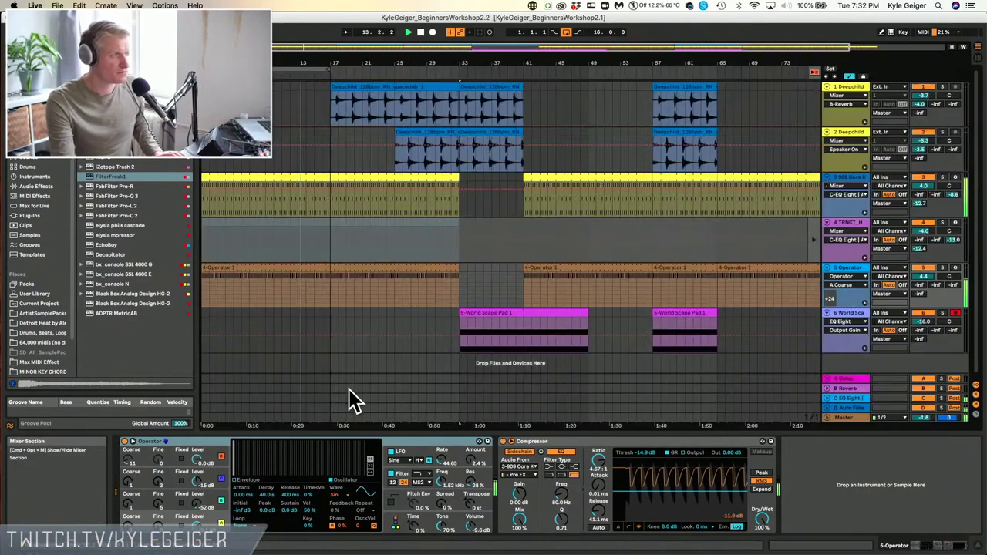
{"action": "left_click_drag", "start_coordinate": [308, 67], "coordinate": [434, 56]}
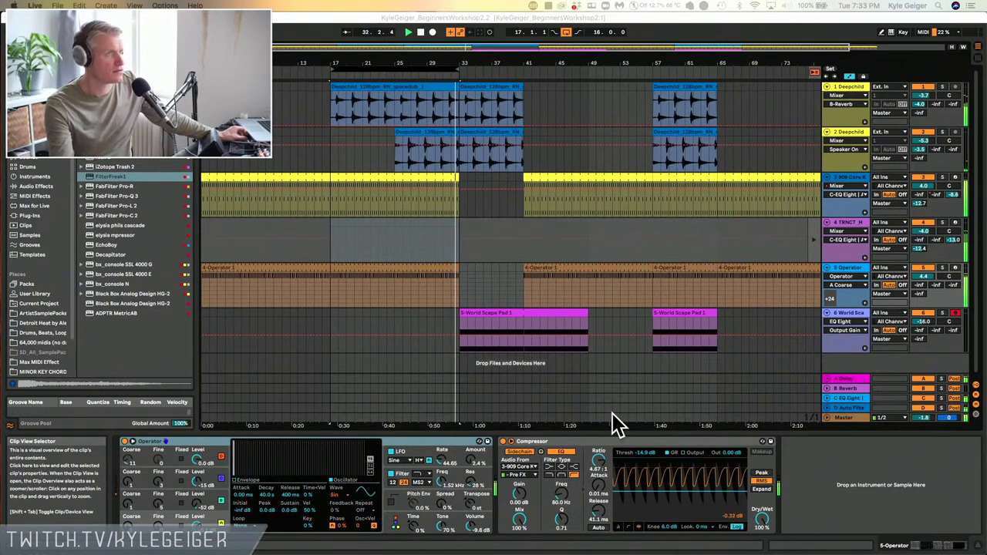
Turn arrangement looping off and jump playback to bar 33
{"action": "left_click", "coordinate": [568, 34]}
{"action": "left_click", "coordinate": [569, 34]}
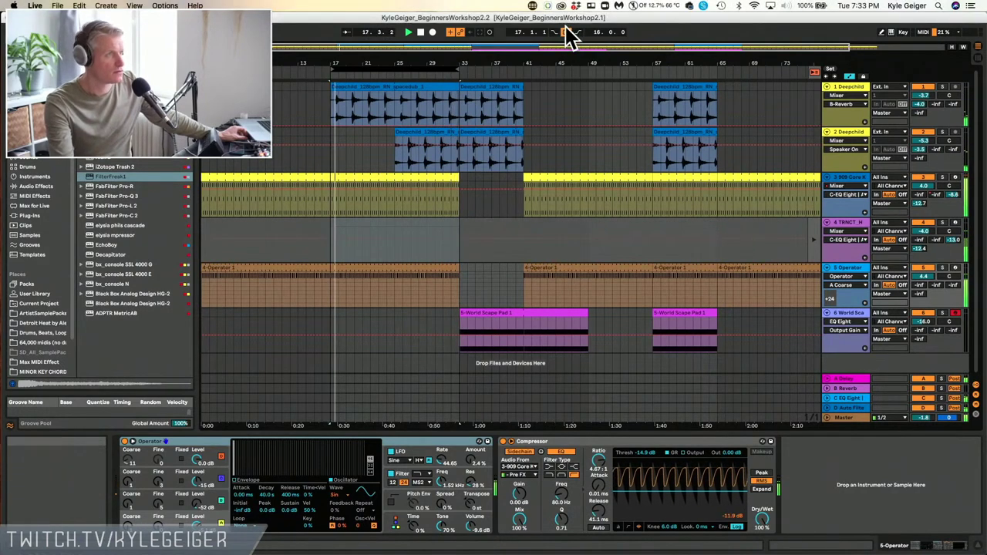
{"action": "left_click", "coordinate": [454, 74]}
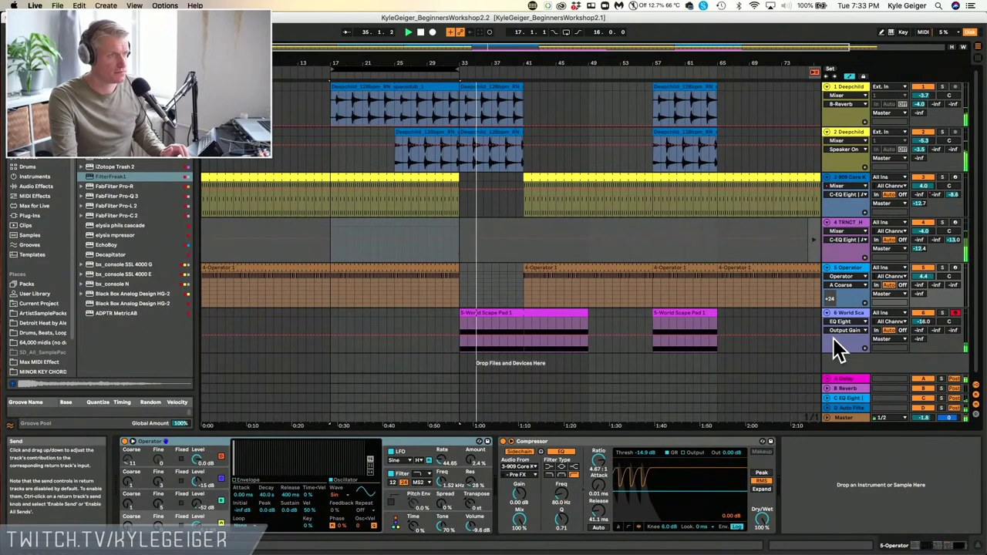
Show the Utility Gain automation on the World Scape Pad track
{"action": "left_click", "coordinate": [498, 312]}
{"action": "left_click", "coordinate": [845, 322]}
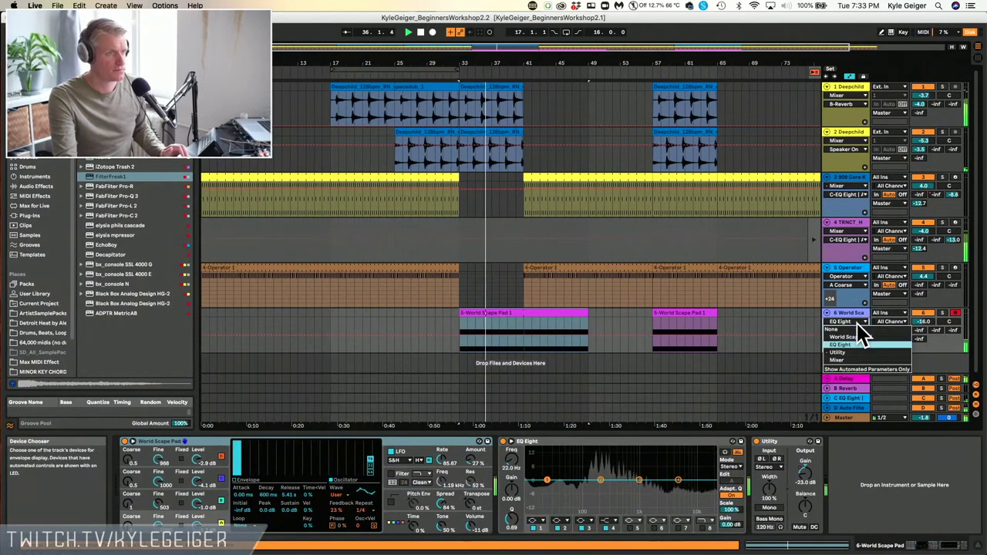
{"action": "left_click", "coordinate": [851, 351]}
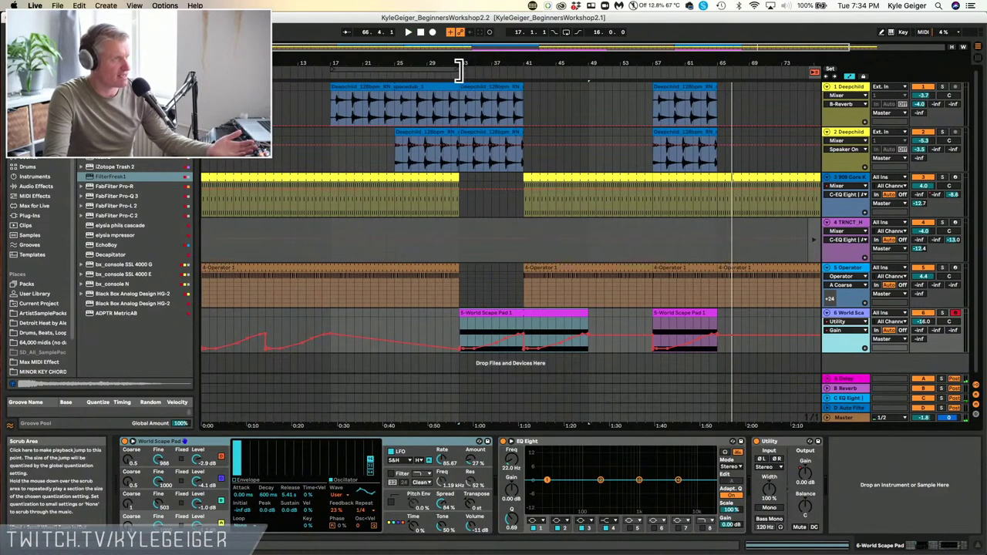
Extend the loop brace so it starts at 1.1.1 and spans 64 bars
{"action": "left_click_drag", "start_coordinate": [455, 72], "coordinate": [714, 91]}
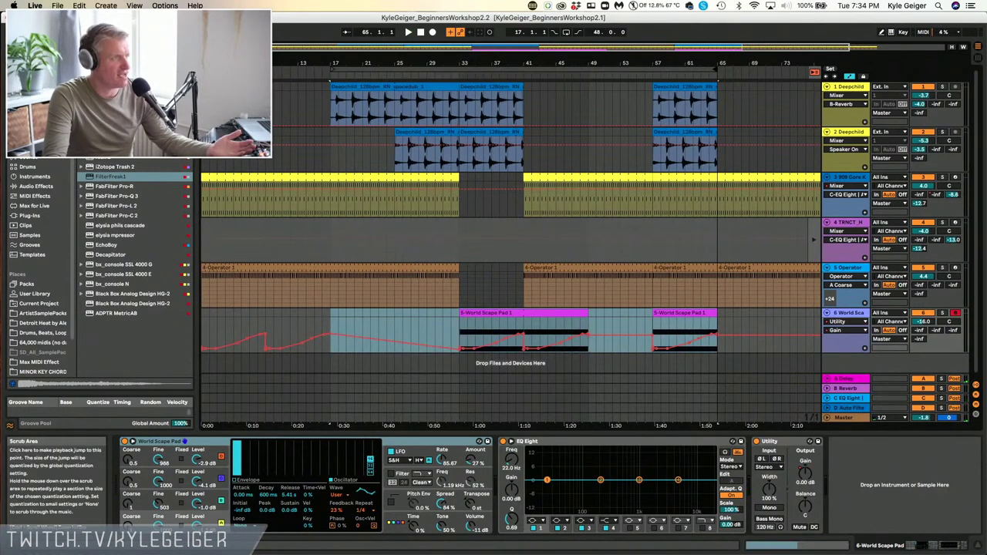
{"action": "left_click_drag", "start_coordinate": [332, 71], "coordinate": [207, 71]}
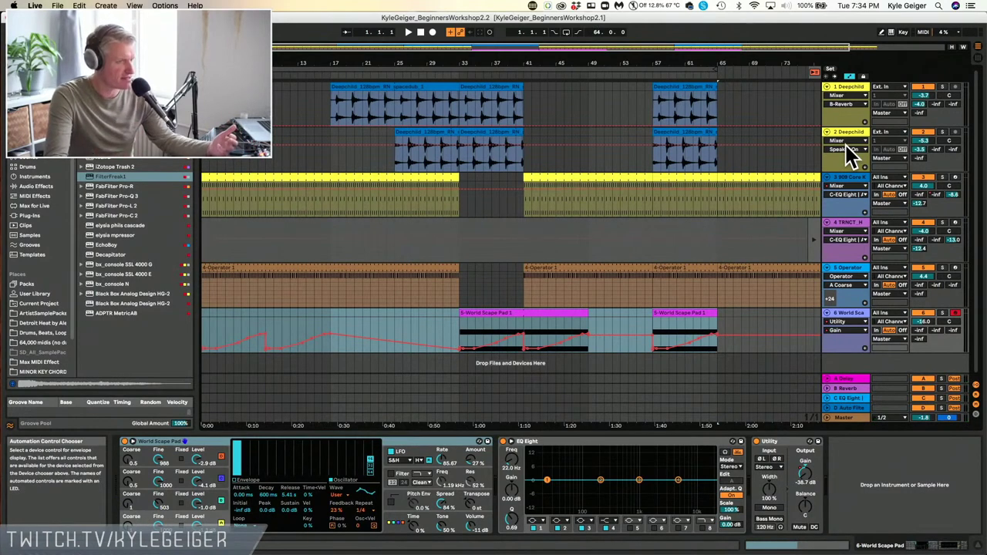
Select and preview the lowest Bass Drum pad in the 909 Core Kit, showing its Sample view
{"action": "left_click", "coordinate": [842, 182]}
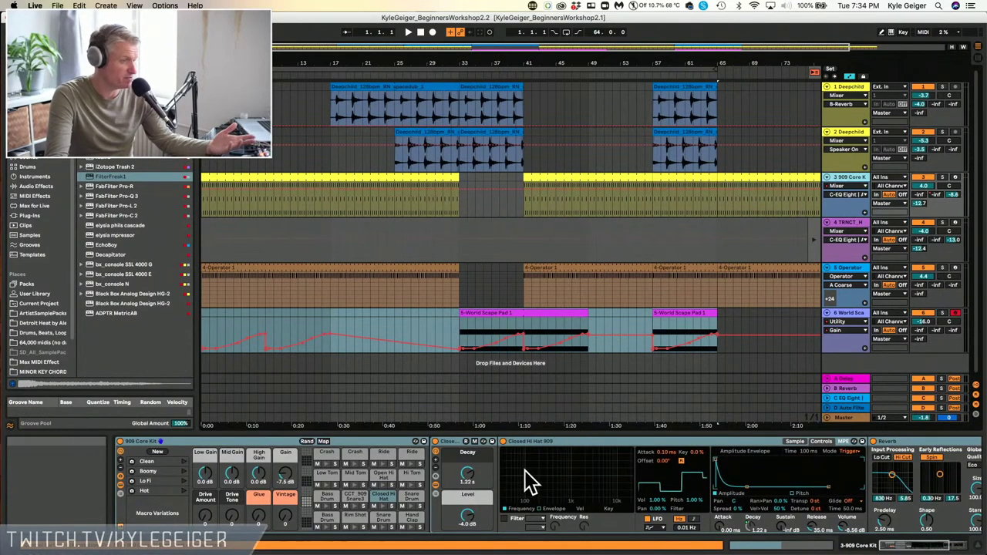
{"action": "left_click", "coordinate": [328, 520]}
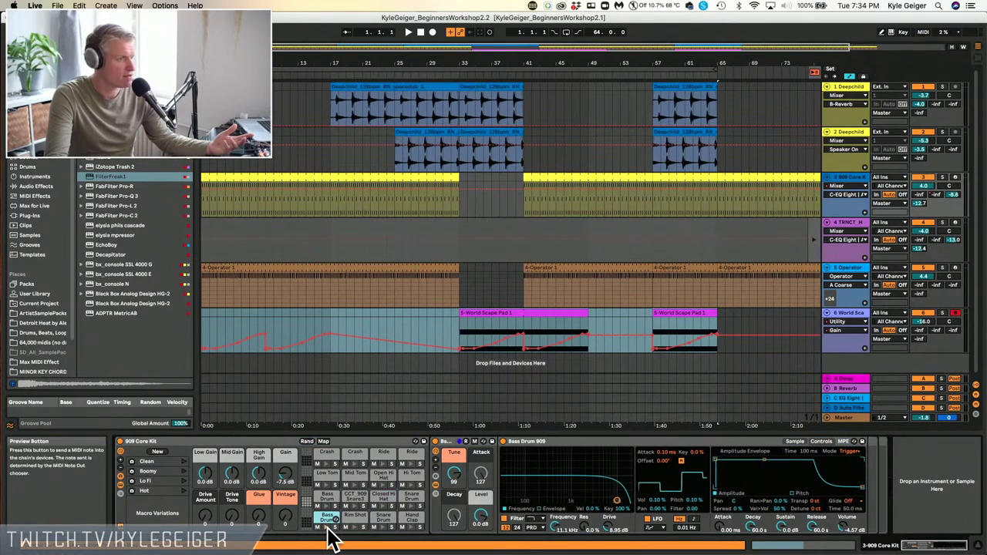
{"action": "left_click", "coordinate": [328, 529]}
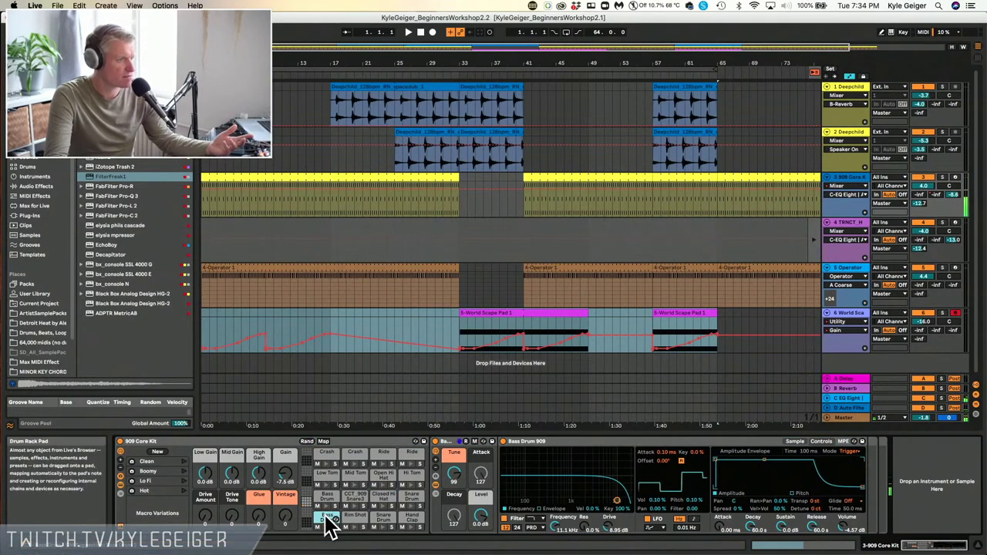
{"action": "left_click", "coordinate": [796, 442]}
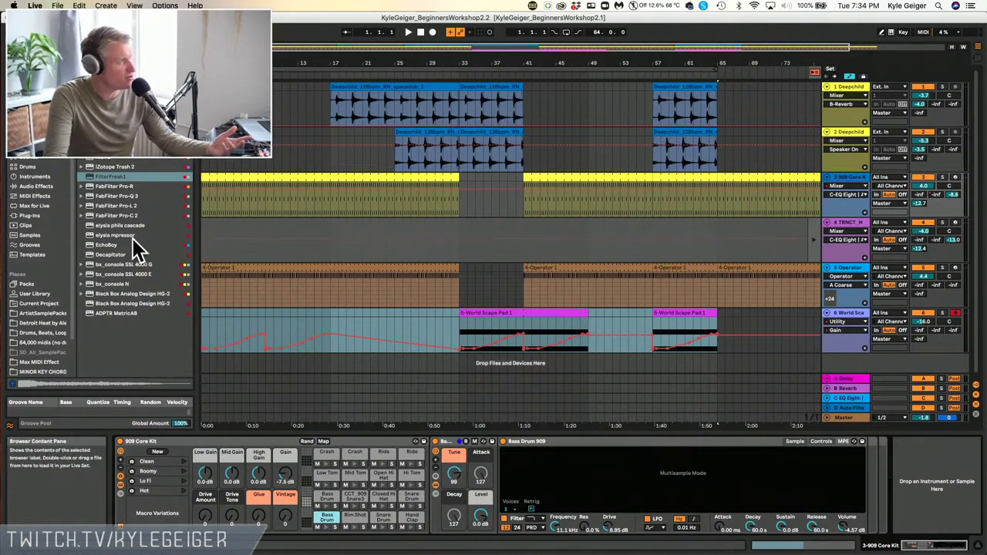
Add a Saturator audio effect after the Bass Drum 909 instrument in the drum rack
{"action": "left_click", "coordinate": [35, 180]}
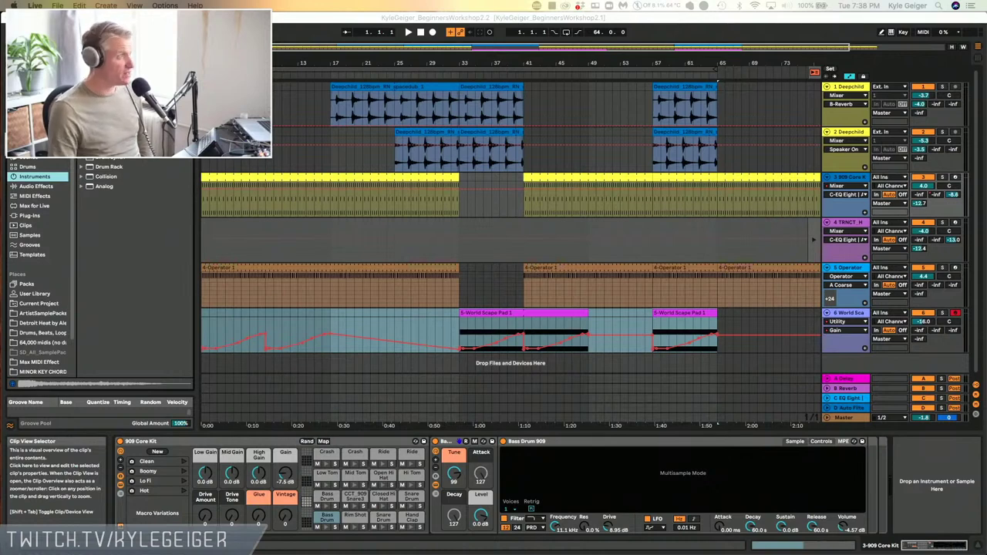
{"action": "left_click", "coordinate": [29, 189]}
{"action": "left_click", "coordinate": [30, 188]}
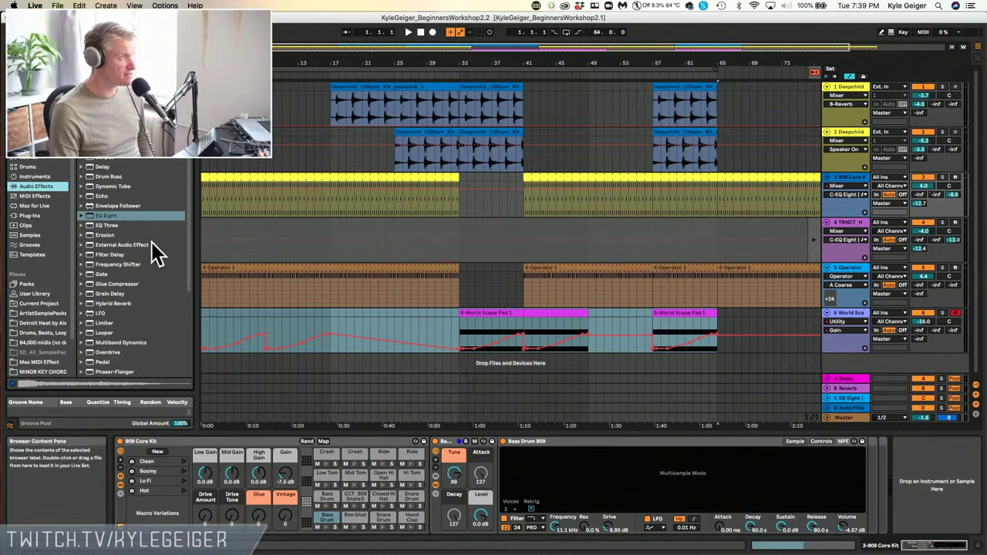
{"action": "scroll", "coordinate": [120, 250], "scroll_direction": "down", "scroll_amount": 3}
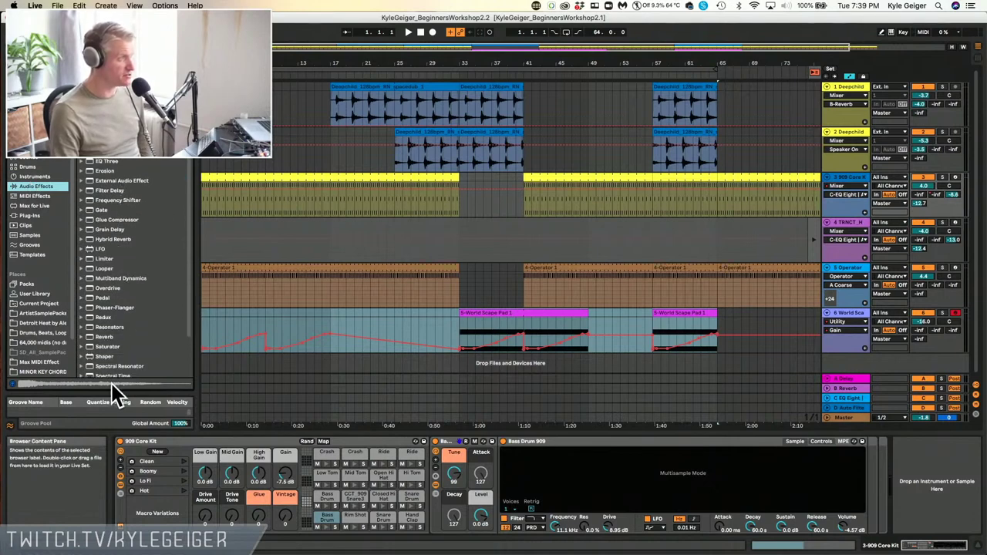
{"action": "left_click_drag", "start_coordinate": [106, 345], "coordinate": [882, 461]}
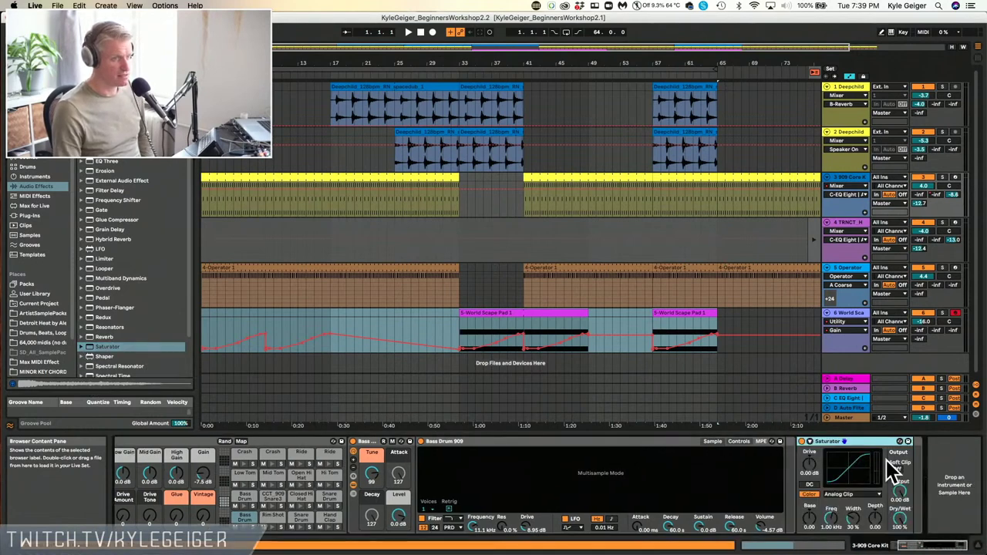
Solo the 909 Core Kit track and its Bass Drum pad, and play the arrangement from the start
{"action": "key", "text": "space"}
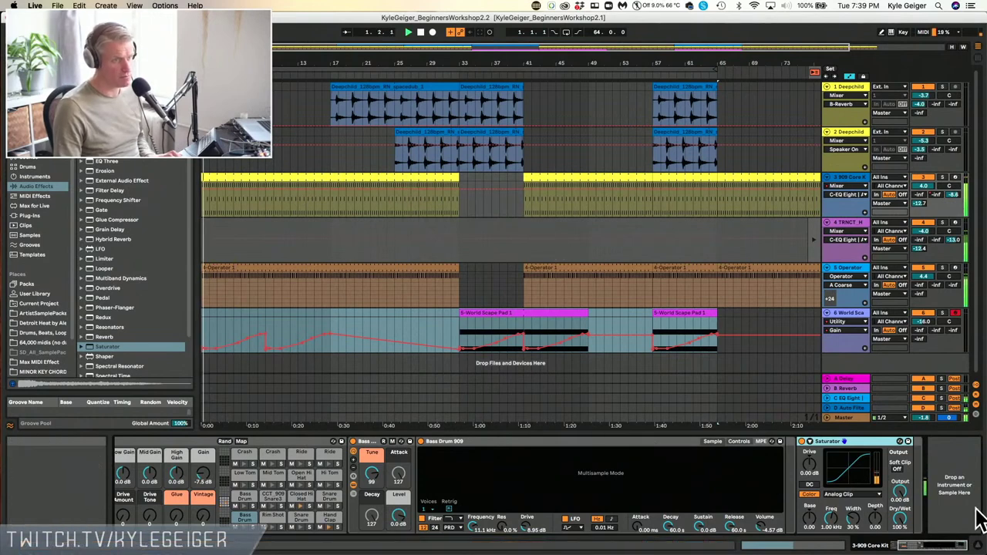
{"action": "left_click", "coordinate": [899, 518]}
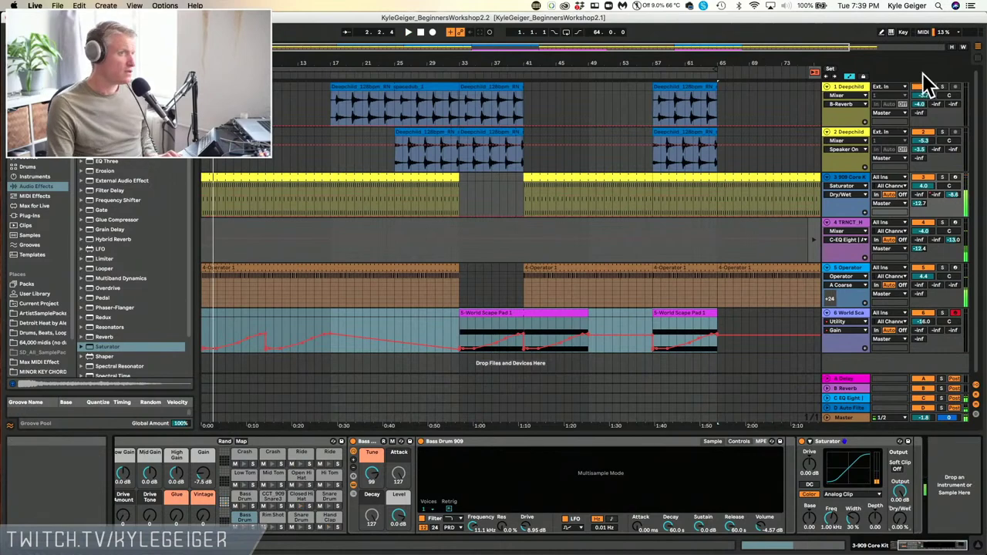
{"action": "left_click", "coordinate": [943, 178]}
{"action": "key", "text": "space"}
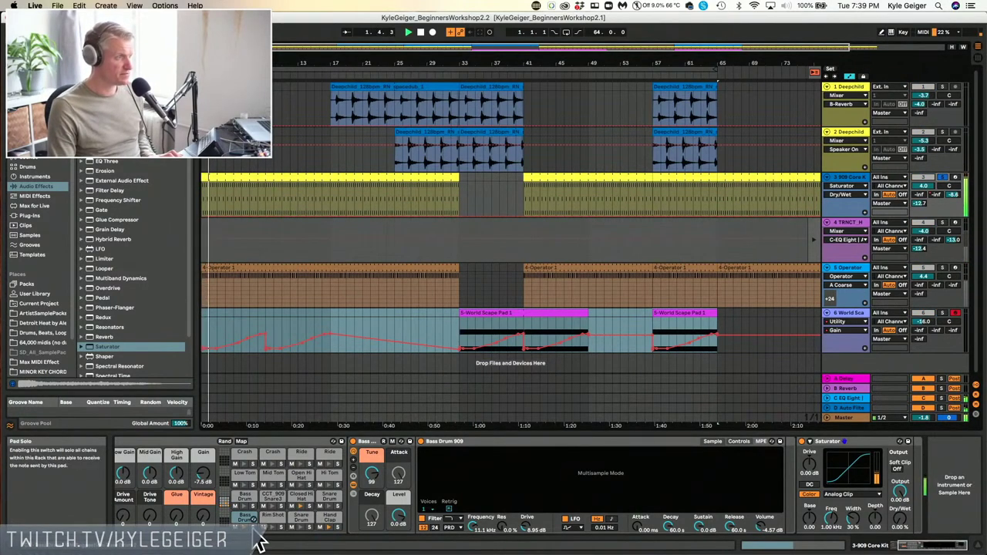
Set the Saturator's Drive to 5.14 dB, compare Dry/Wet at 51% and 100%, and audition the kick
{"action": "left_click_drag", "start_coordinate": [808, 465], "coordinate": [809, 451]}
{"action": "left_click_drag", "start_coordinate": [899, 519], "coordinate": [899, 532]}
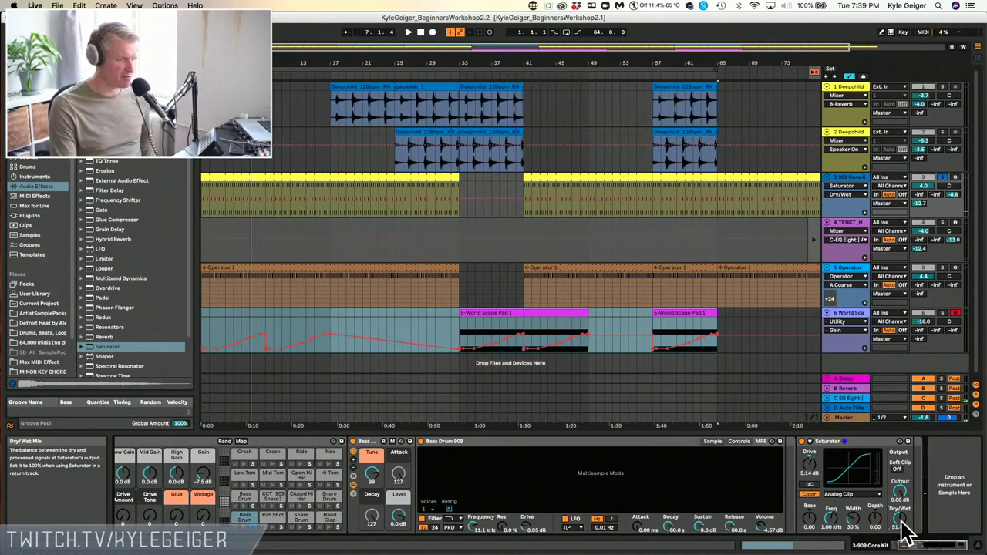
{"action": "key", "text": "space"}
{"action": "left_click_drag", "start_coordinate": [901, 522], "coordinate": [900, 462]}
{"action": "key", "text": "space"}
{"action": "key", "text": "space"}
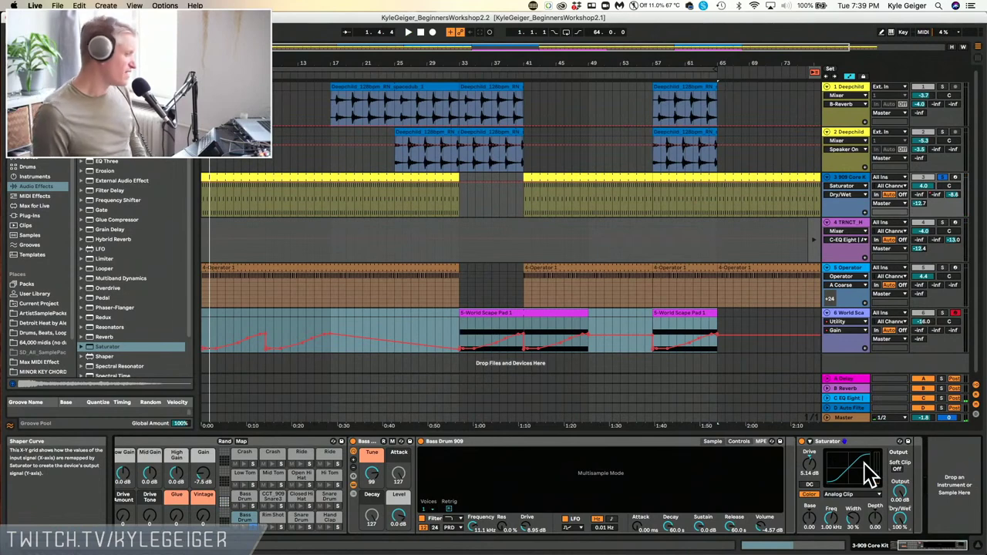
{"action": "key", "text": "space"}
{"action": "key", "text": "space"}
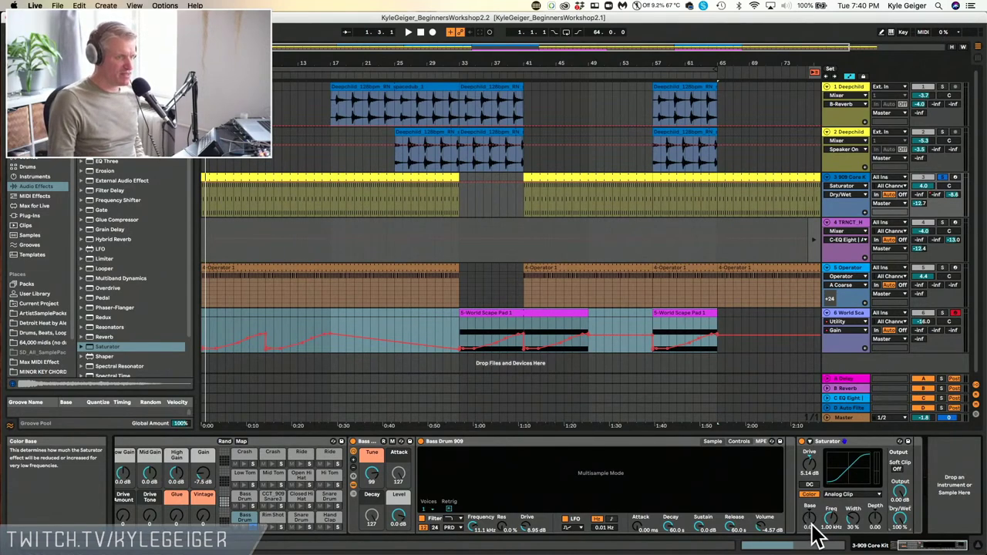
Try positive and negative color Base values on the Saturator while auditioning the kick
{"action": "left_click", "coordinate": [810, 527]}
{"action": "key", "text": "space"}
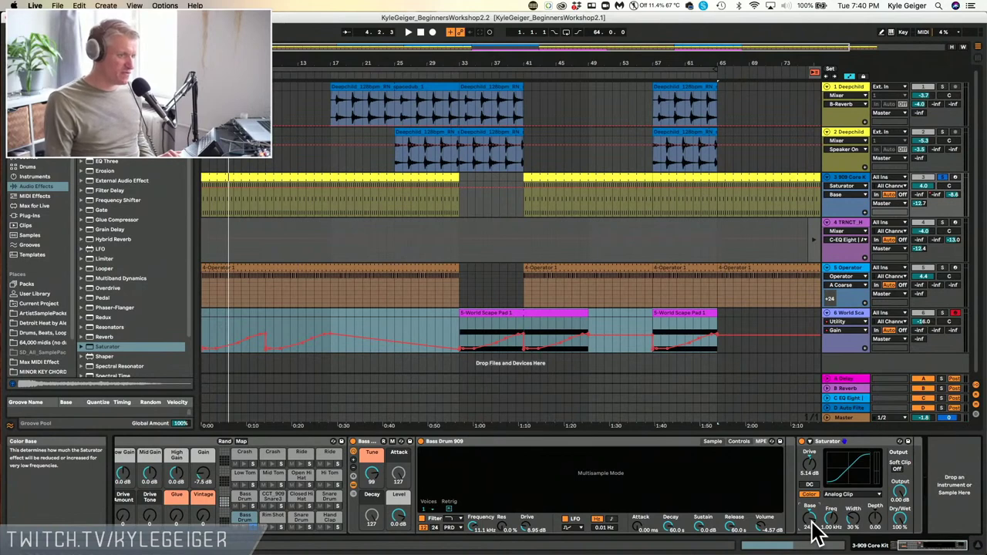
{"action": "left_click_drag", "start_coordinate": [812, 522], "coordinate": [812, 520]}
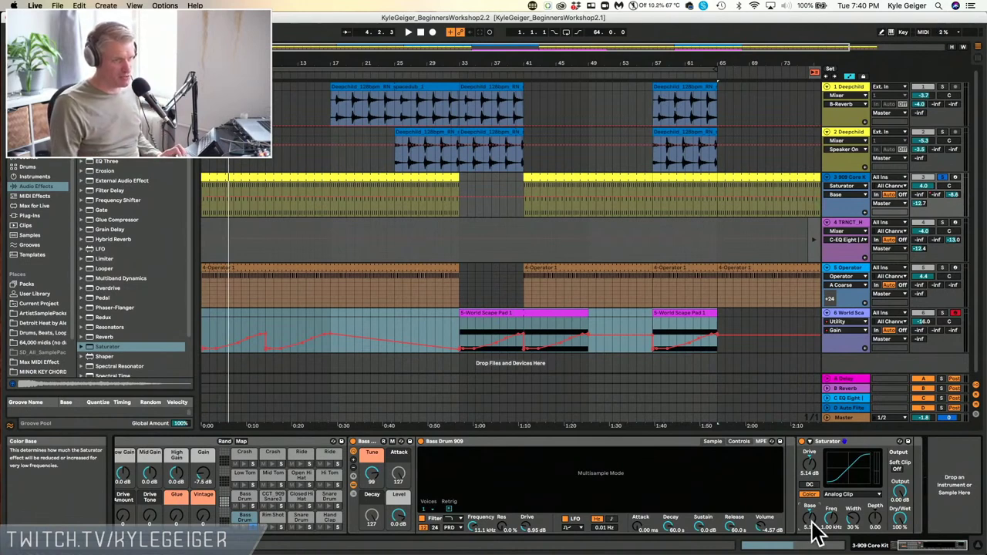
{"action": "left_click_drag", "start_coordinate": [812, 522], "coordinate": [812, 551]}
{"action": "key", "text": "space"}
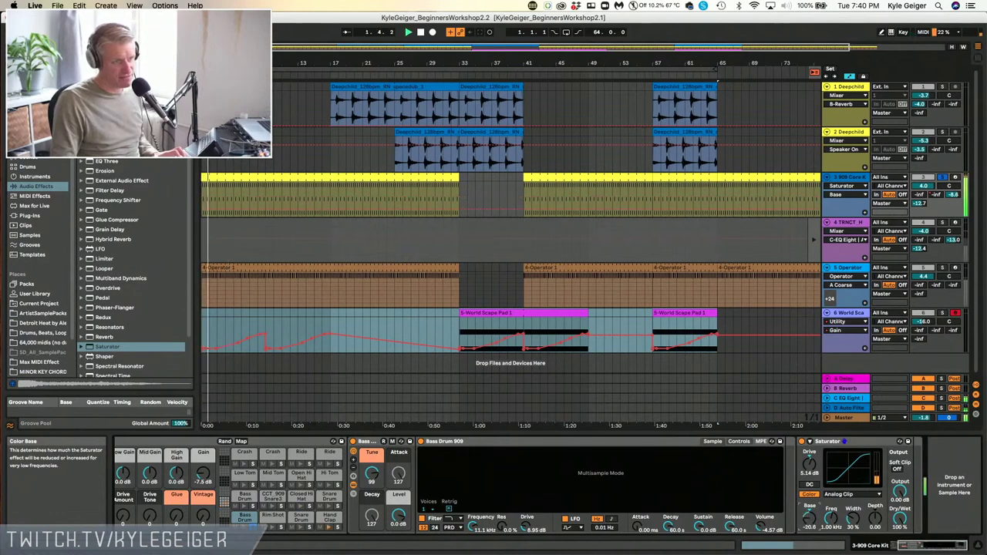
{"action": "key", "text": "space"}
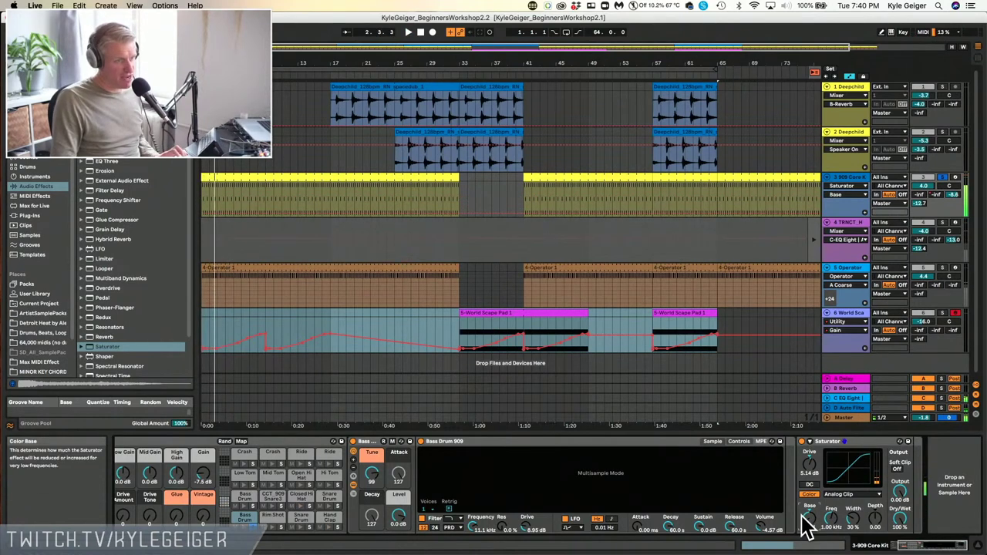
Raise the Saturator's Drive to 7.43 dB, readjust its color Base and set Dry/Wet to 34.1%
{"action": "key", "text": "space"}
{"action": "mouse_move", "coordinate": [811, 469]}
{"action": "left_mouse_down"}
{"action": "mouse_move", "coordinate": [811, 451]}
{"action": "mouse_move", "coordinate": [811, 465]}
{"action": "left_mouse_up"}
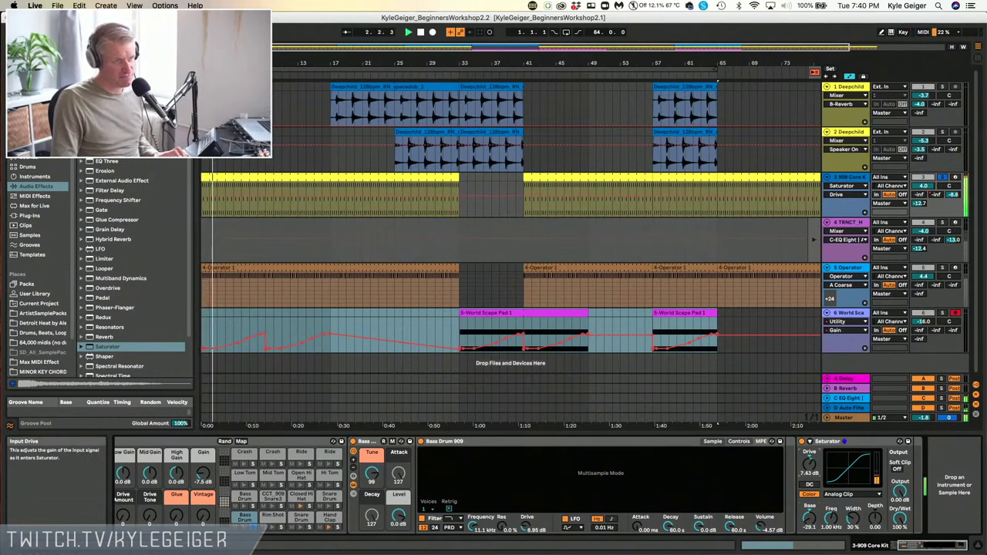
{"action": "left_click_drag", "start_coordinate": [810, 526], "coordinate": [810, 516]}
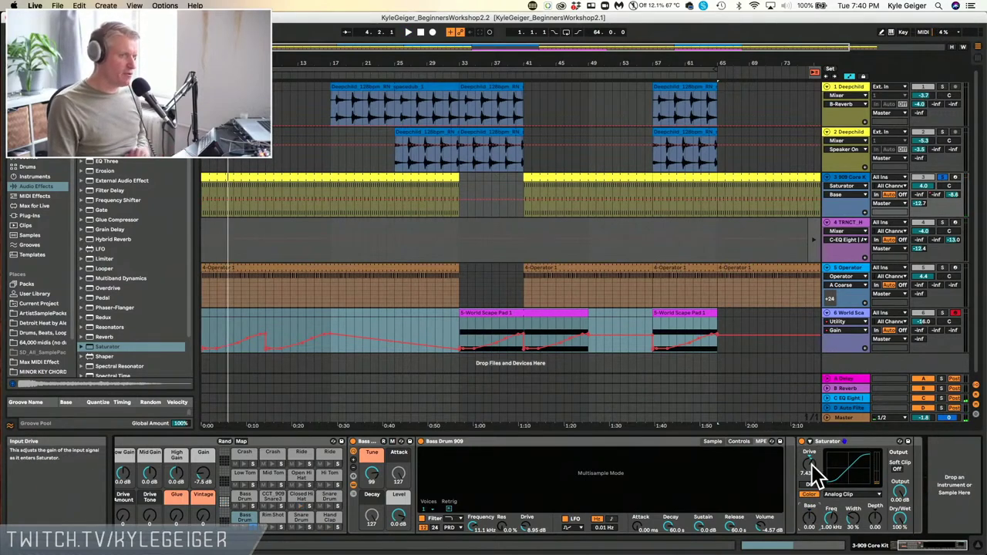
{"action": "mouse_move", "coordinate": [892, 527]}
{"action": "left_mouse_down"}
{"action": "mouse_move", "coordinate": [893, 548]}
{"action": "mouse_move", "coordinate": [901, 519]}
{"action": "left_mouse_up"}
{"action": "key", "text": "space"}
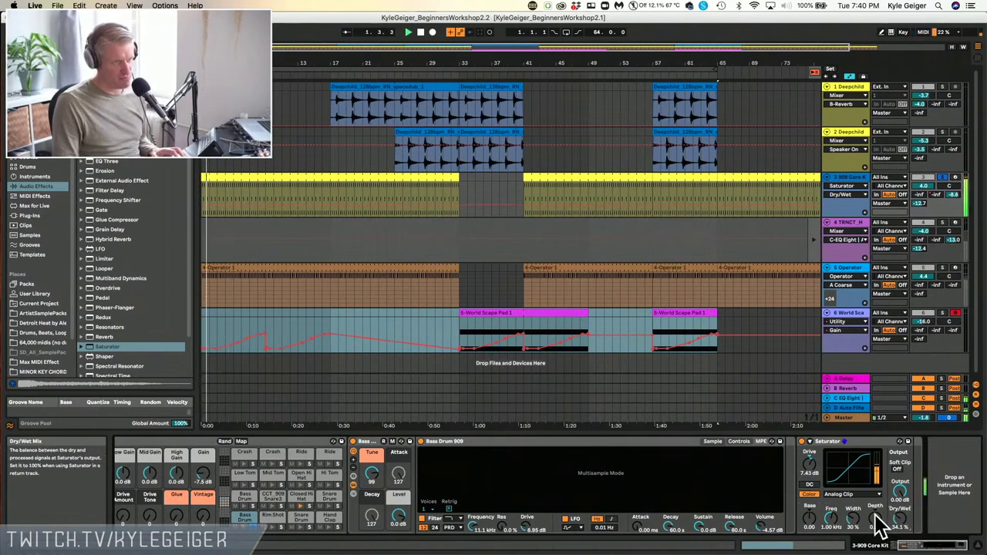
Group the Saturator into an Audio Effect Rack, show the rack's chain list and select its chain
{"action": "left_click", "coordinate": [831, 443]}
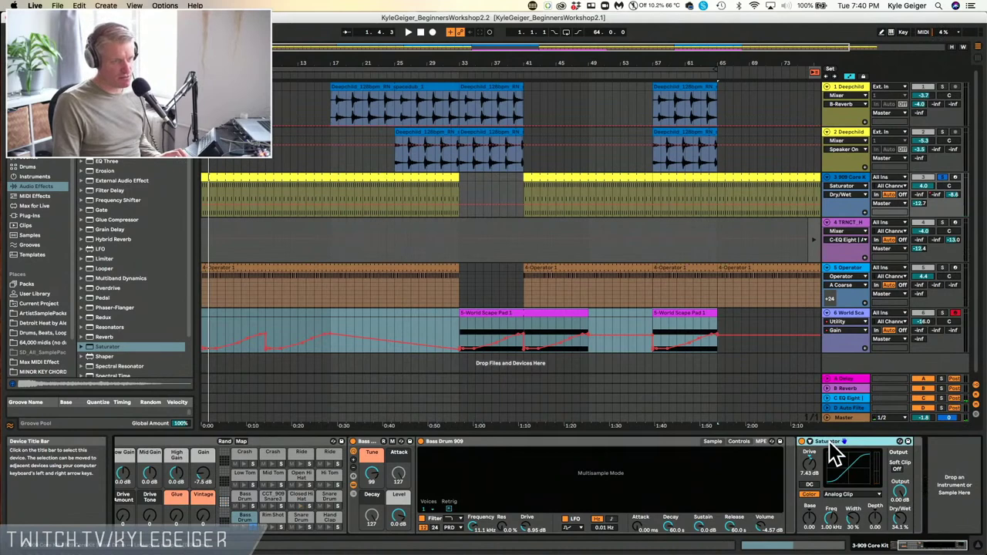
{"action": "right_click", "coordinate": [829, 444]}
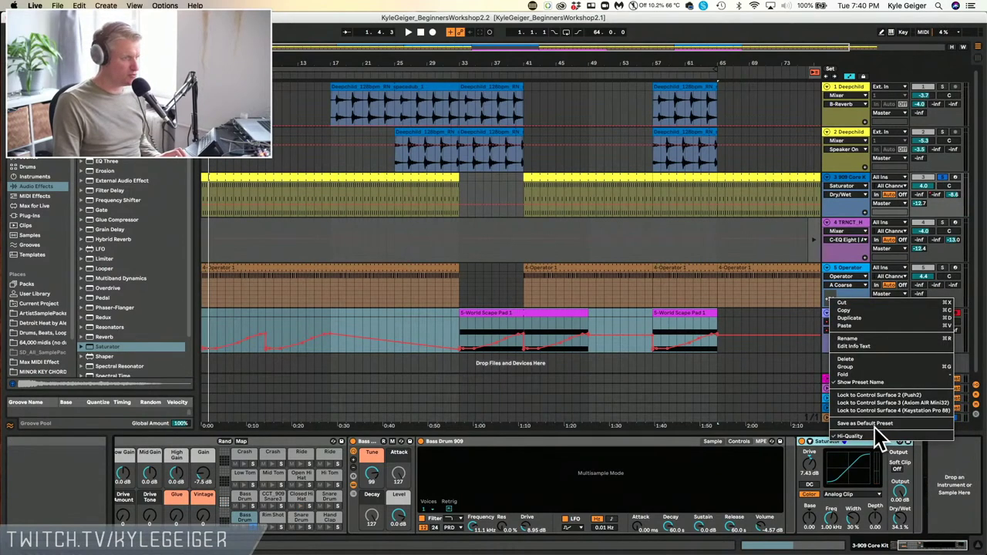
{"action": "left_click", "coordinate": [892, 365]}
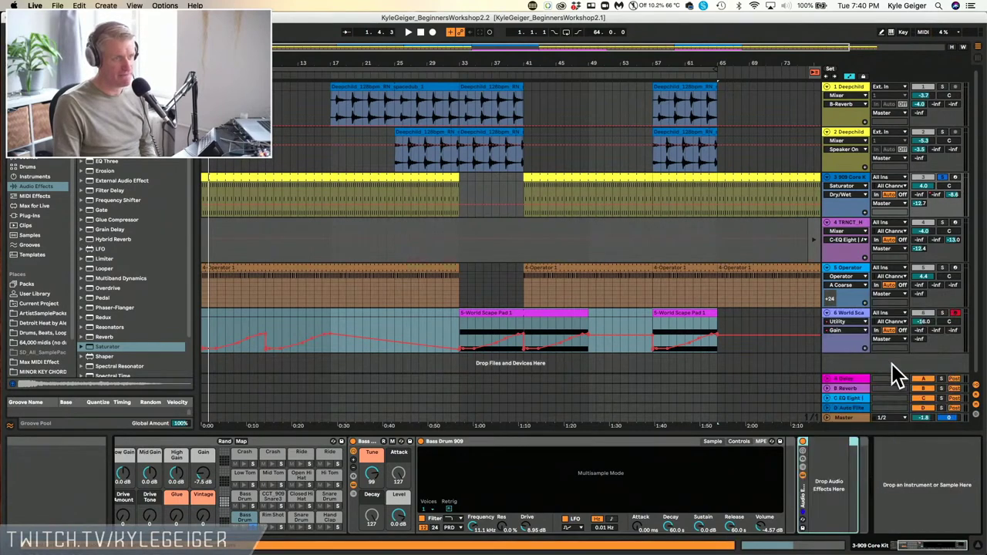
{"action": "left_click", "coordinate": [802, 467]}
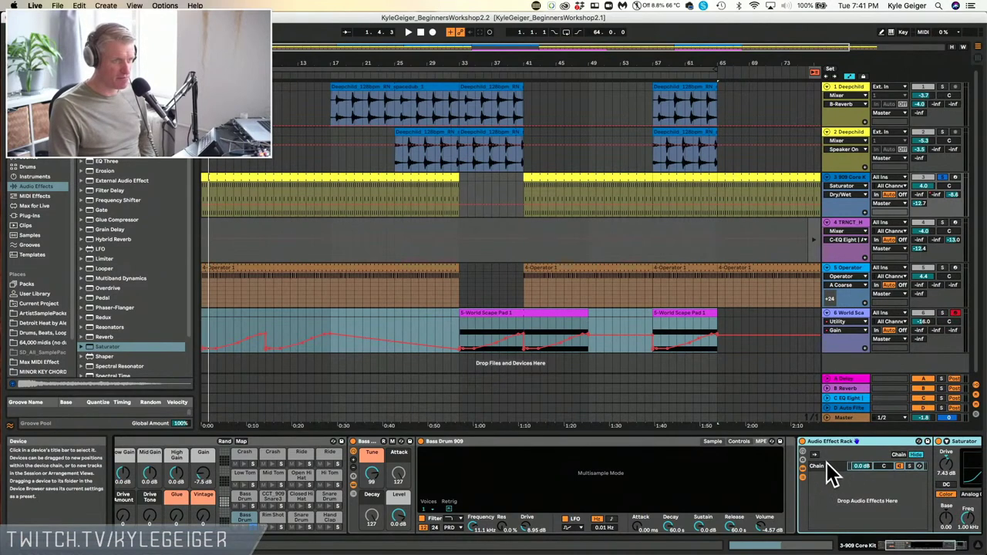
{"action": "left_click", "coordinate": [829, 466]}
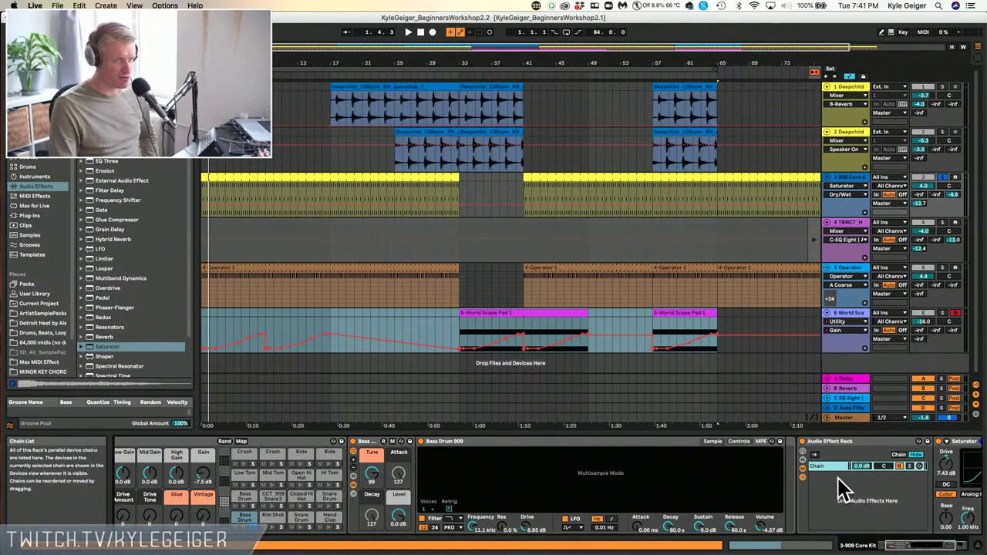
Select the rack's existing chain and set its Saturator's Dry/Wet to 100%
{"action": "right_click", "coordinate": [834, 488]}
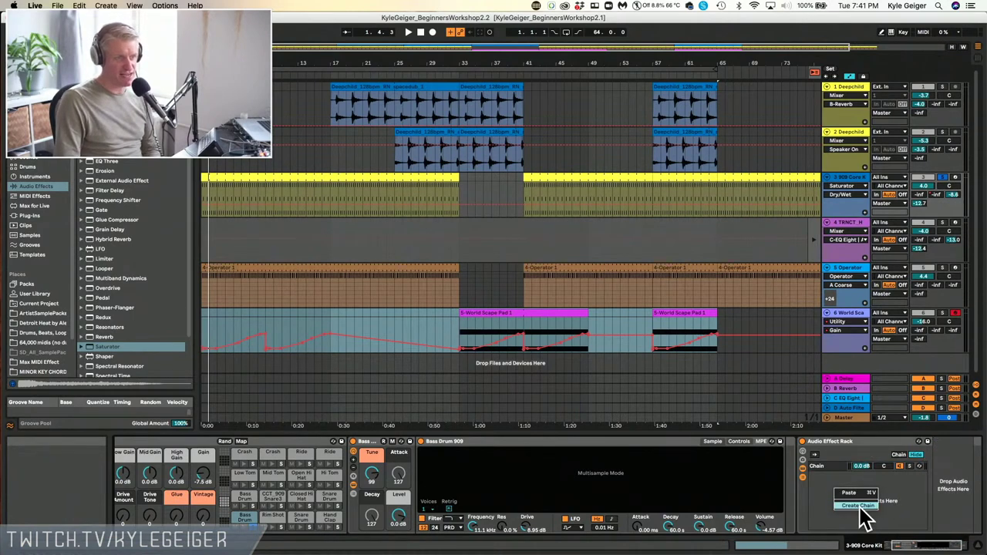
{"action": "left_click", "coordinate": [829, 464]}
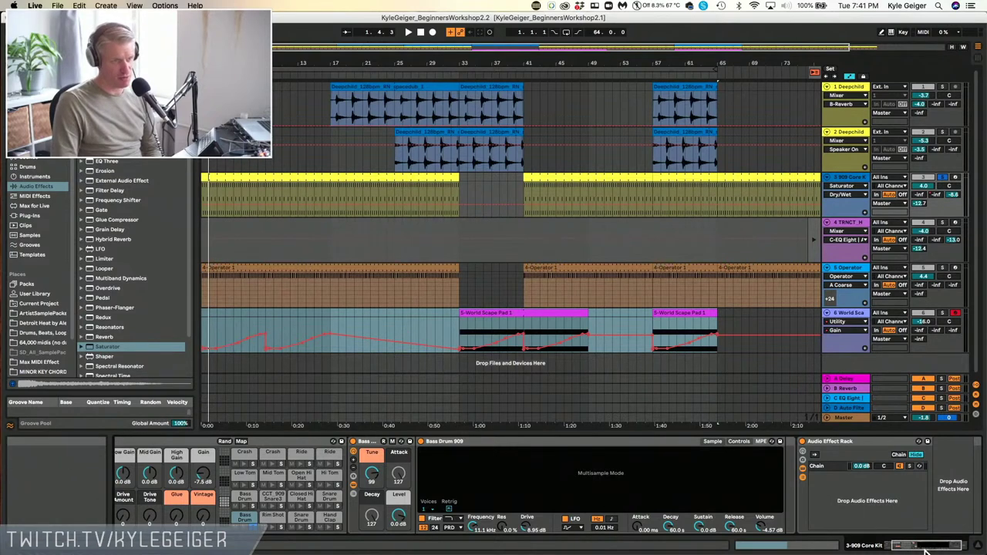
{"action": "scroll", "coordinate": [925, 550], "scroll_direction": "right", "scroll_amount": 3}
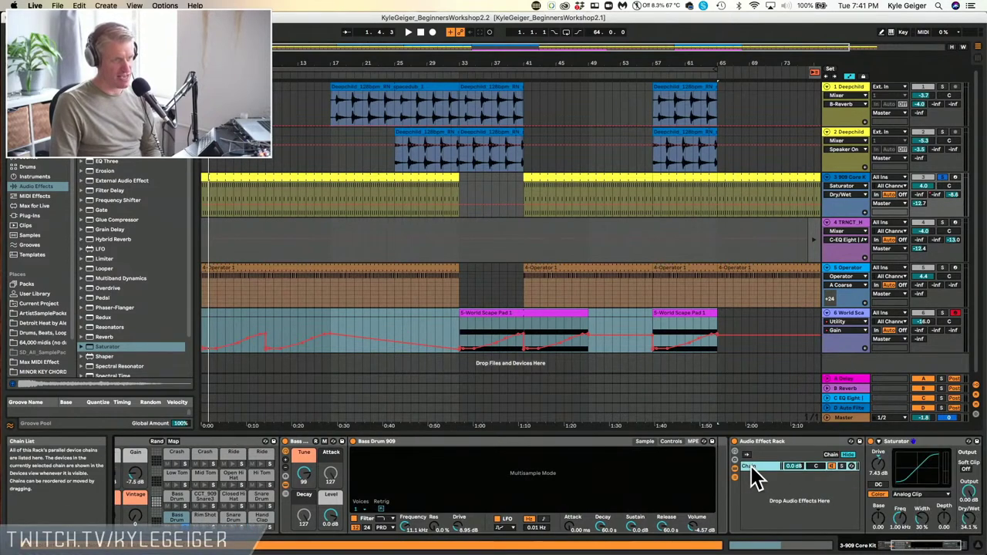
{"action": "left_click_drag", "start_coordinate": [969, 515], "coordinate": [969, 512]}
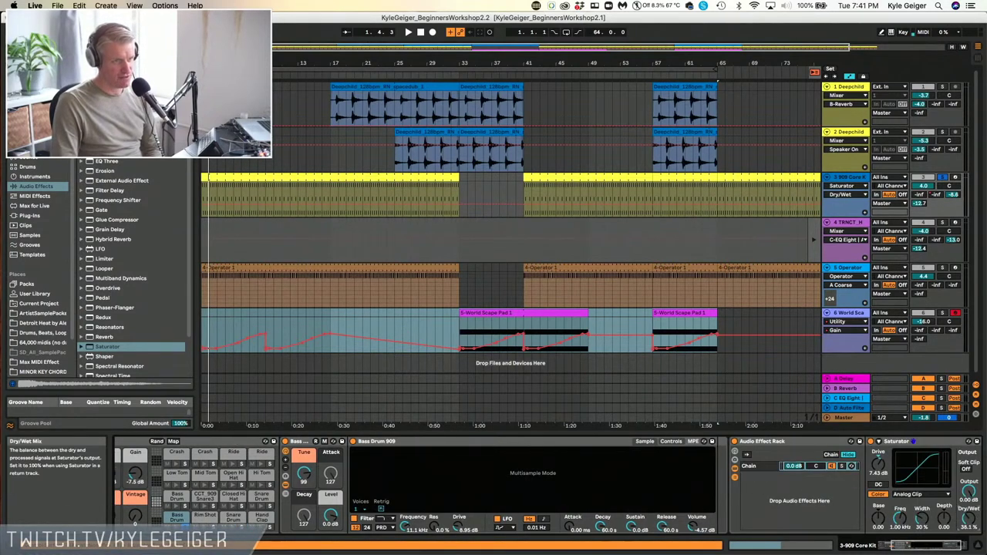
Create a second, empty chain in the Audio Effect Rack
{"action": "left_click", "coordinate": [779, 502]}
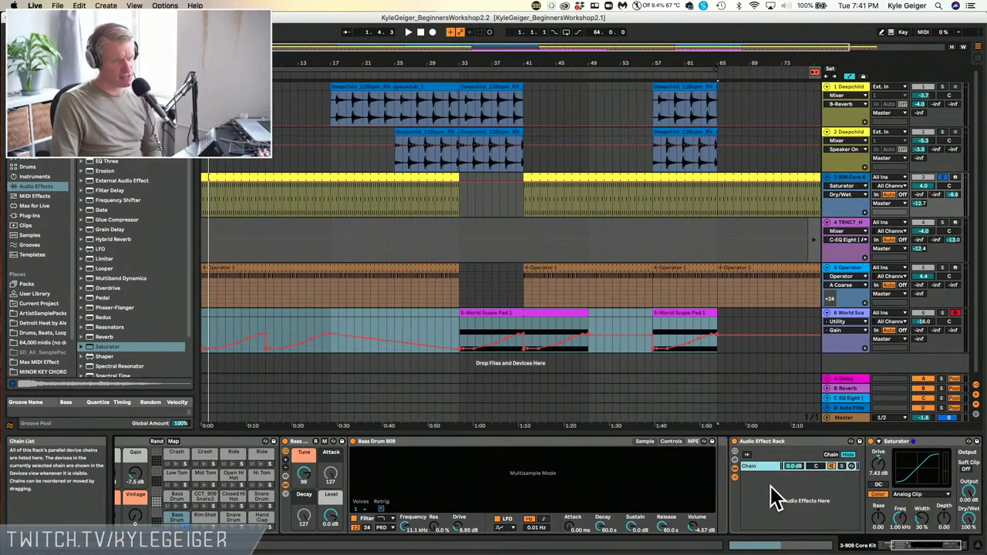
{"action": "left_click", "coordinate": [770, 486]}
{"action": "right_click", "coordinate": [770, 487]}
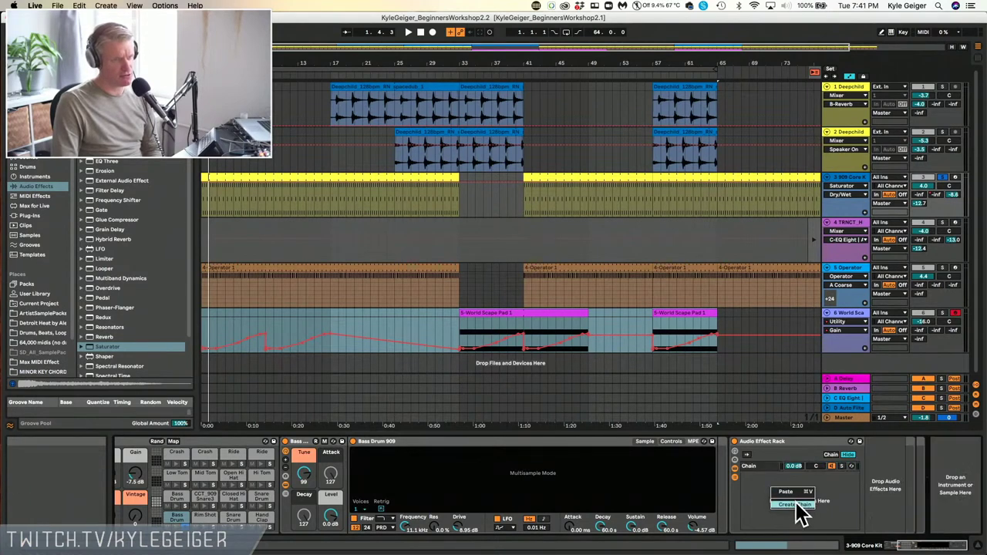
{"action": "left_click", "coordinate": [794, 505]}
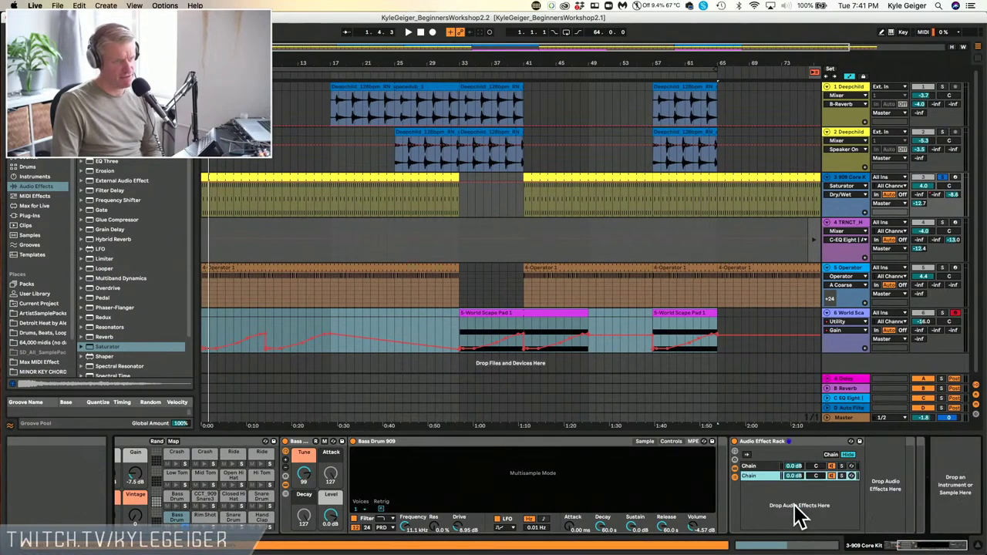
Solo the empty chain and the Saturator chain in turn during playback to compare the dry and saturated kick
{"action": "left_click", "coordinate": [842, 475]}
{"action": "key", "text": "space"}
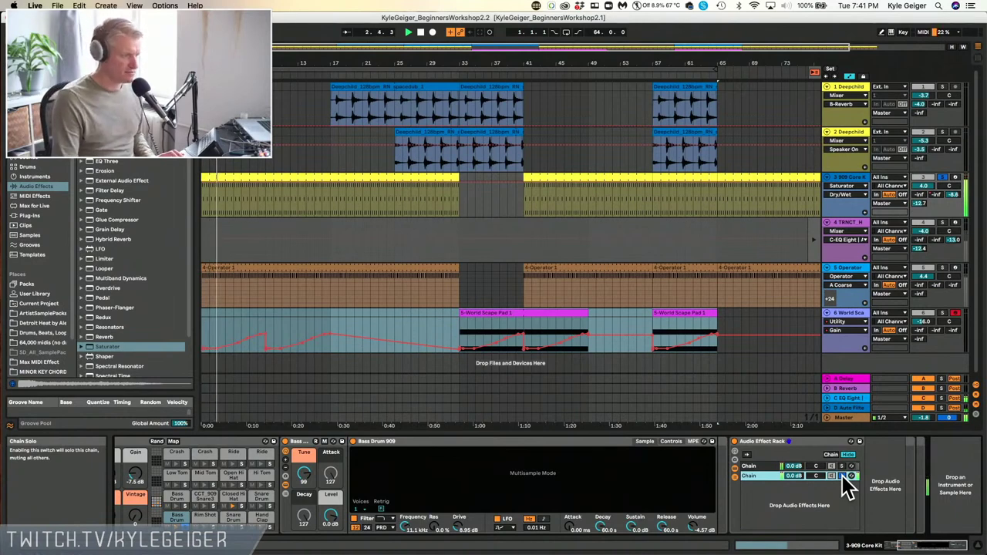
{"action": "left_click", "coordinate": [840, 466]}
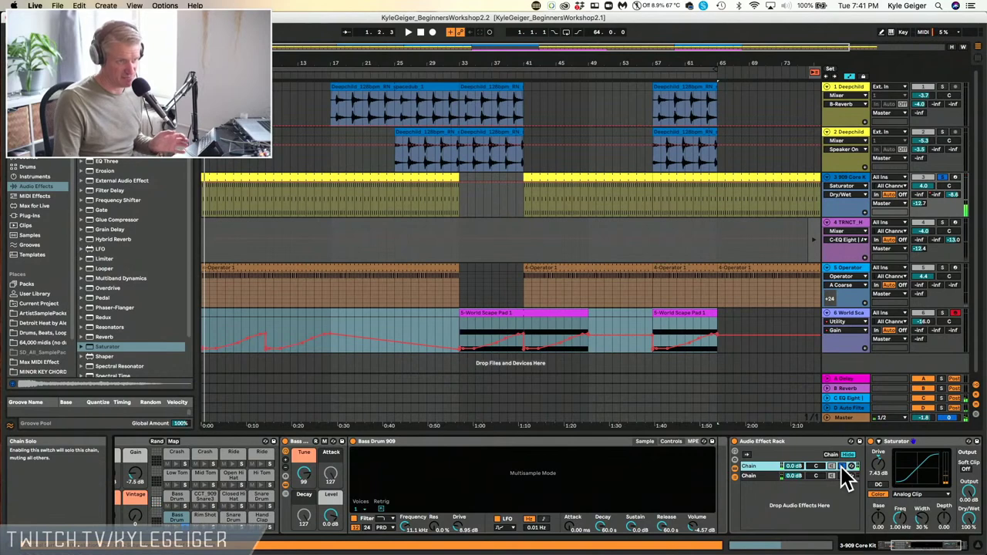
{"action": "left_click", "coordinate": [840, 466]}
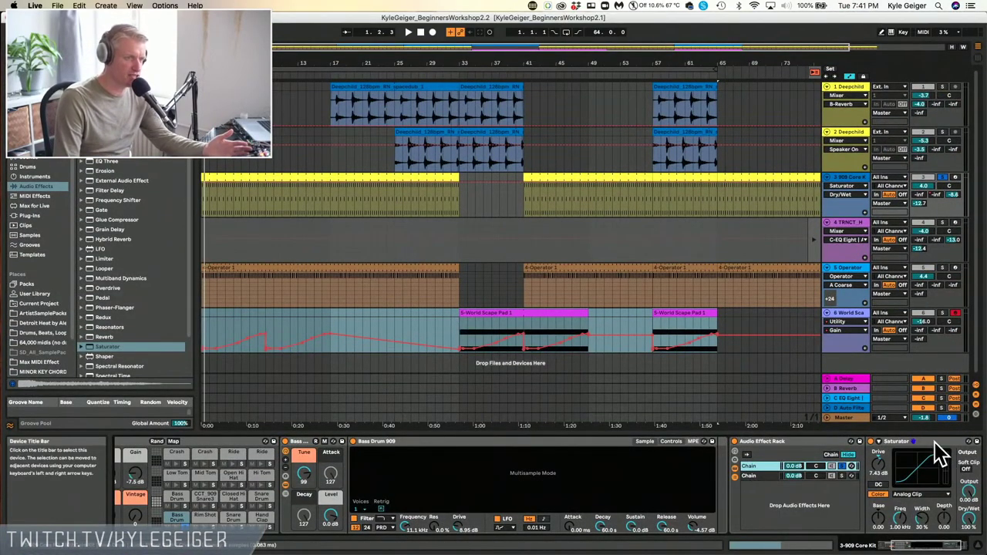
Add an EQ Eight inside the rack's first chain, directly after the Saturator
{"action": "left_click", "coordinate": [934, 442]}
{"action": "left_click_drag", "start_coordinate": [104, 345], "coordinate": [968, 497]}
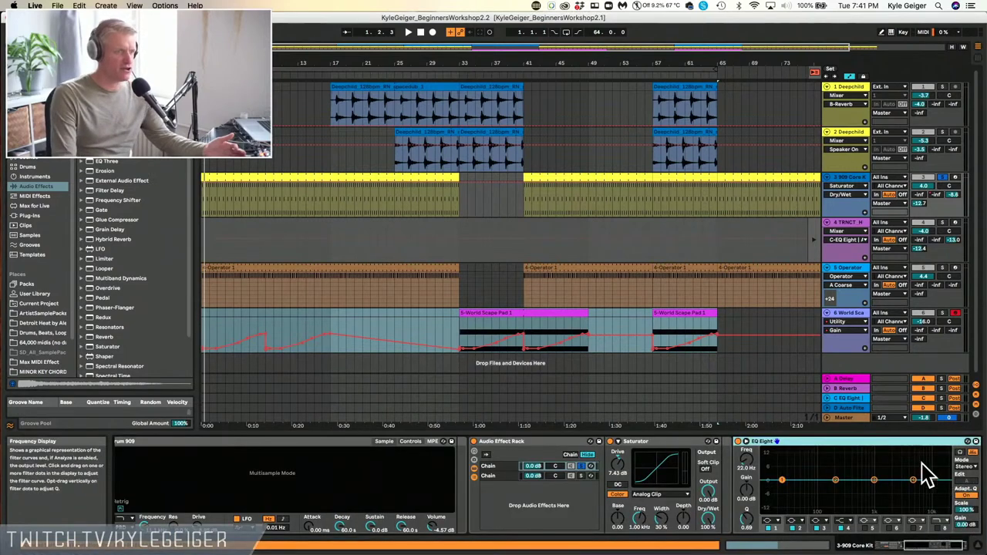
{"action": "left_click_drag", "start_coordinate": [723, 445], "coordinate": [714, 454]}
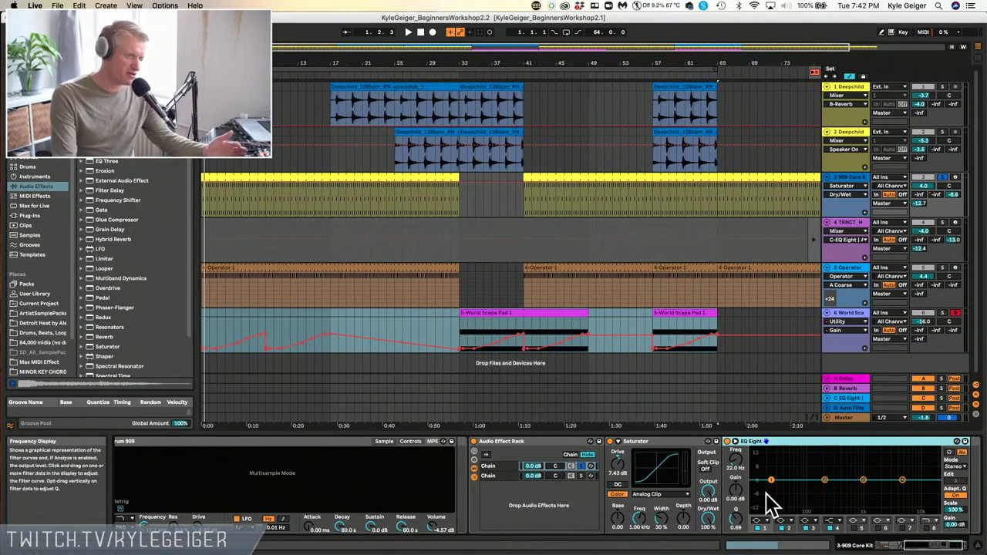
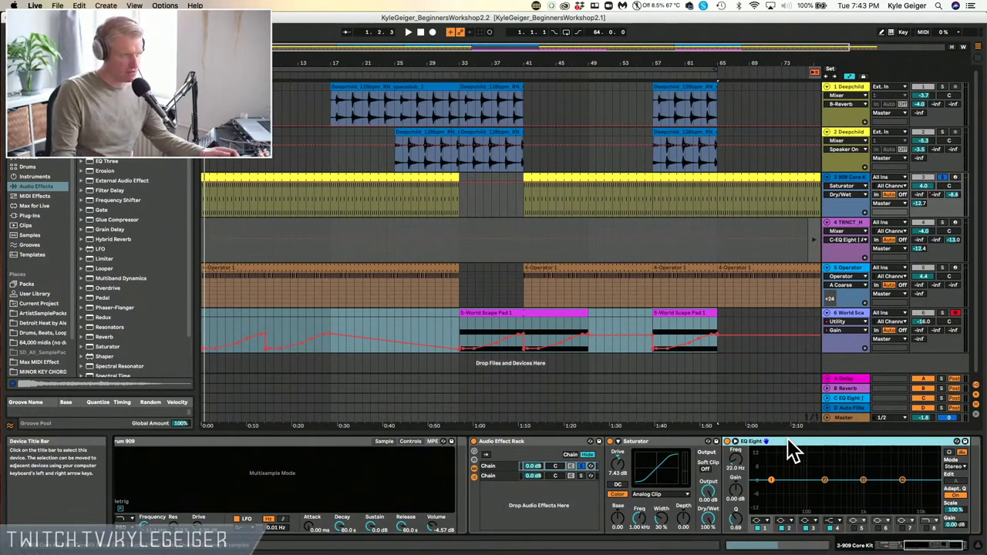
Audition the empty second chain in solo and reselect the Saturator chain
{"action": "left_click", "coordinate": [497, 476]}
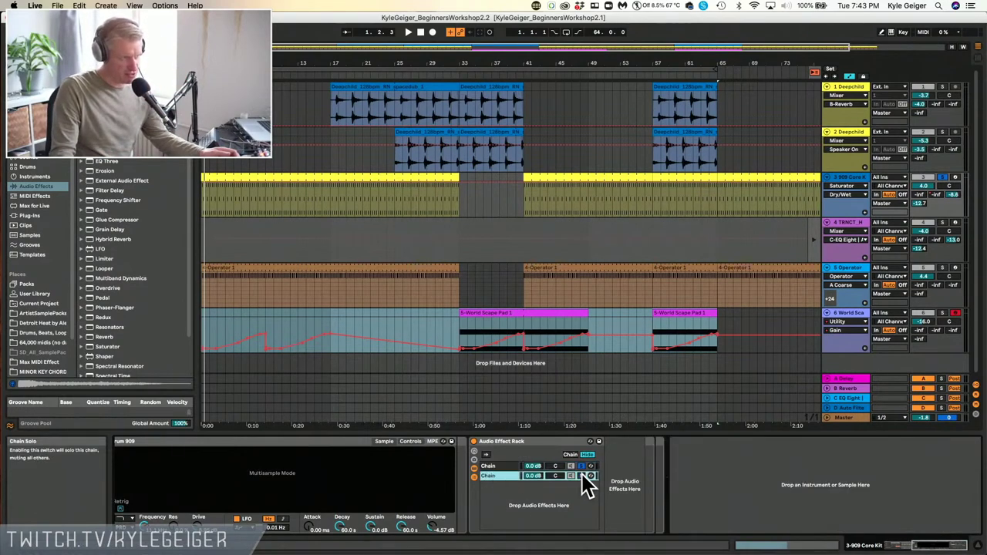
{"action": "key", "text": "space"}
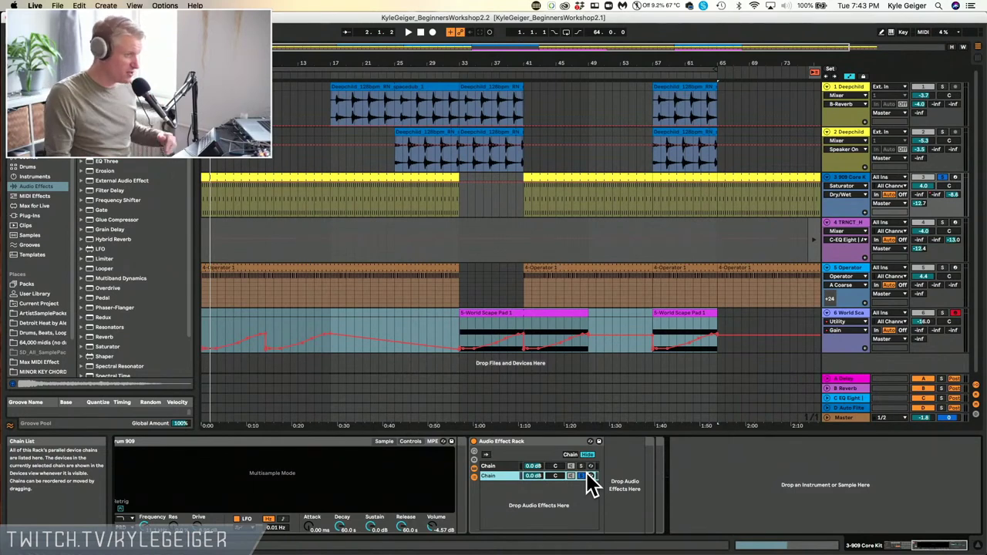
{"action": "left_click", "coordinate": [498, 466]}
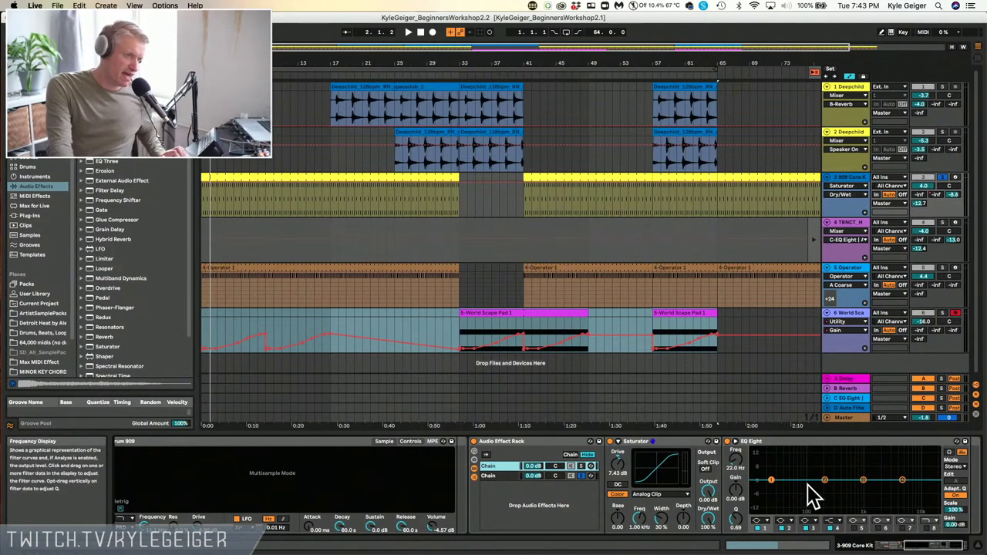
Switch EQ Eight's first band to a low-cut filter and set its frequency to 126 Hz
{"action": "left_click", "coordinate": [760, 521]}
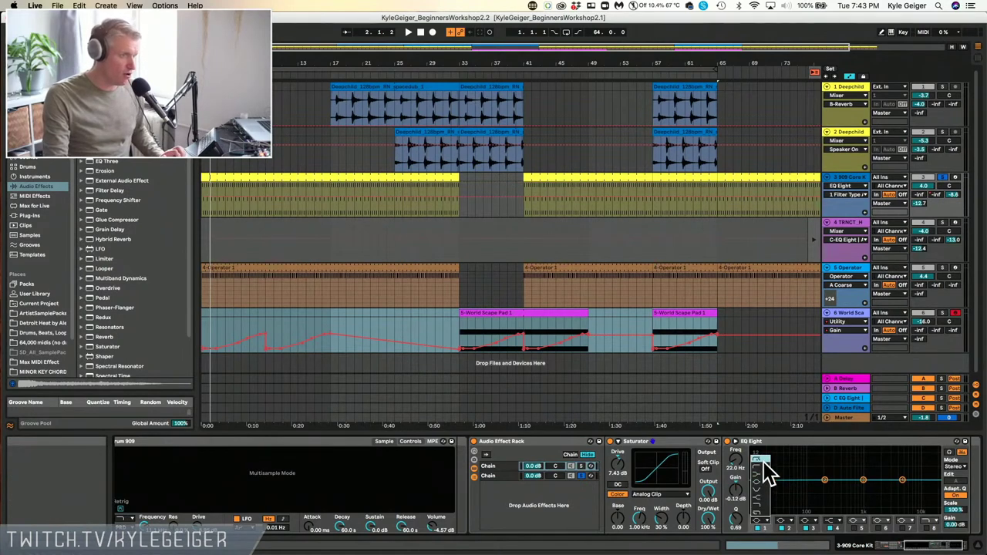
{"action": "left_click", "coordinate": [764, 465]}
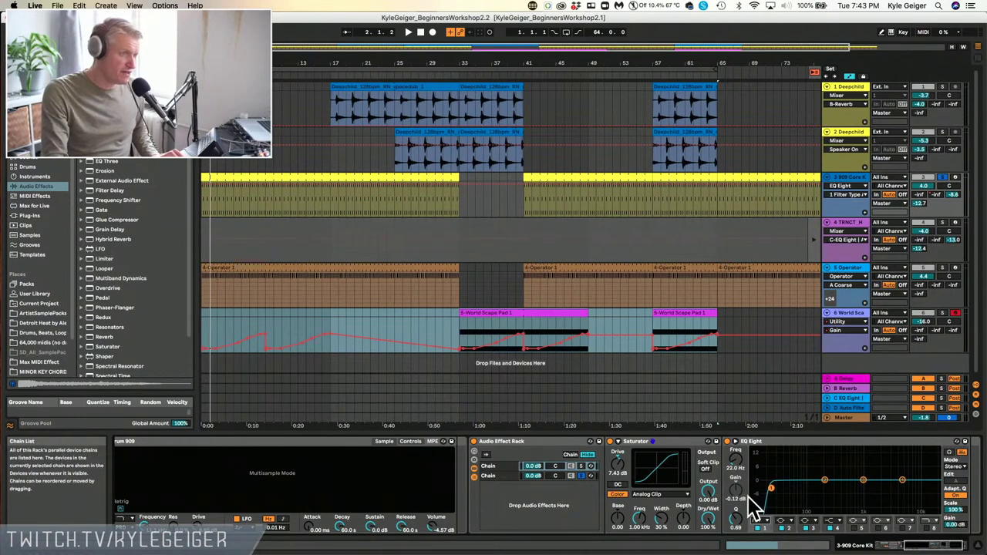
{"action": "left_click_drag", "start_coordinate": [773, 489], "coordinate": [819, 488]}
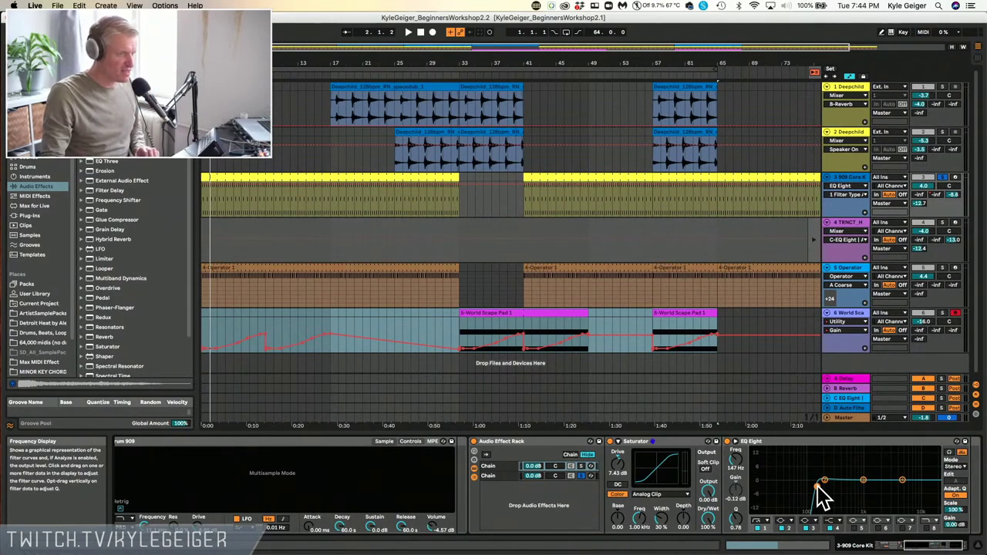
{"action": "left_click", "coordinate": [501, 477], "text": "shift"}
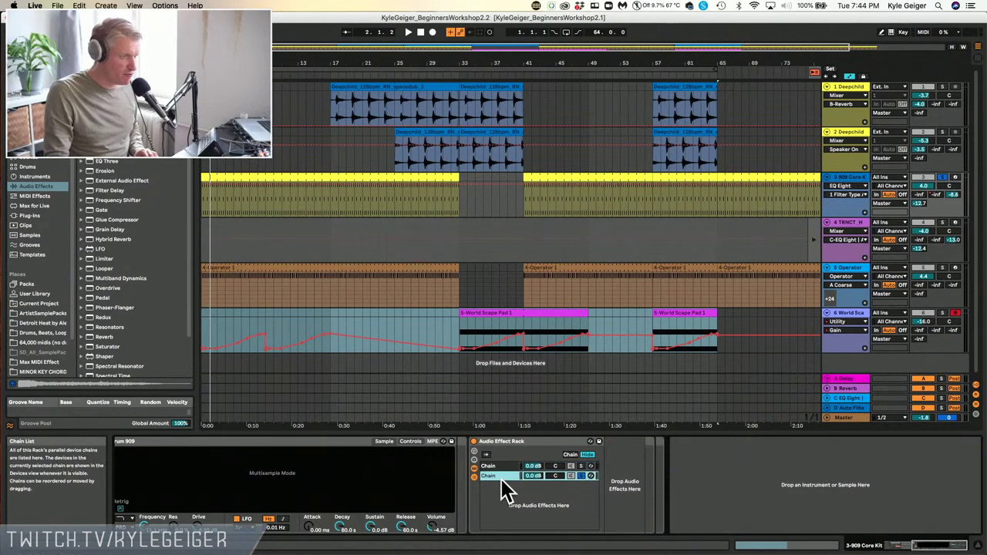
{"action": "left_click", "coordinate": [504, 466]}
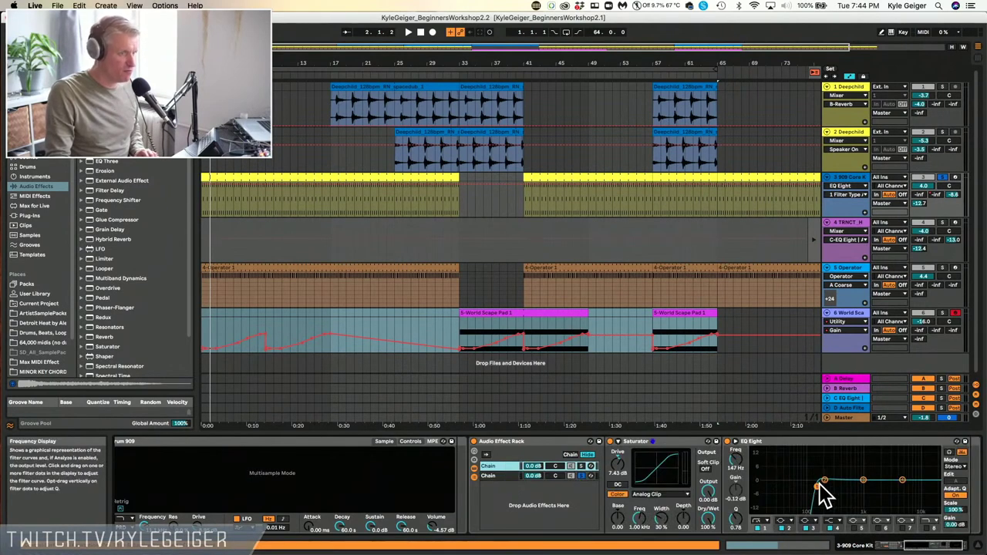
{"action": "left_click_drag", "start_coordinate": [821, 494], "coordinate": [812, 488]}
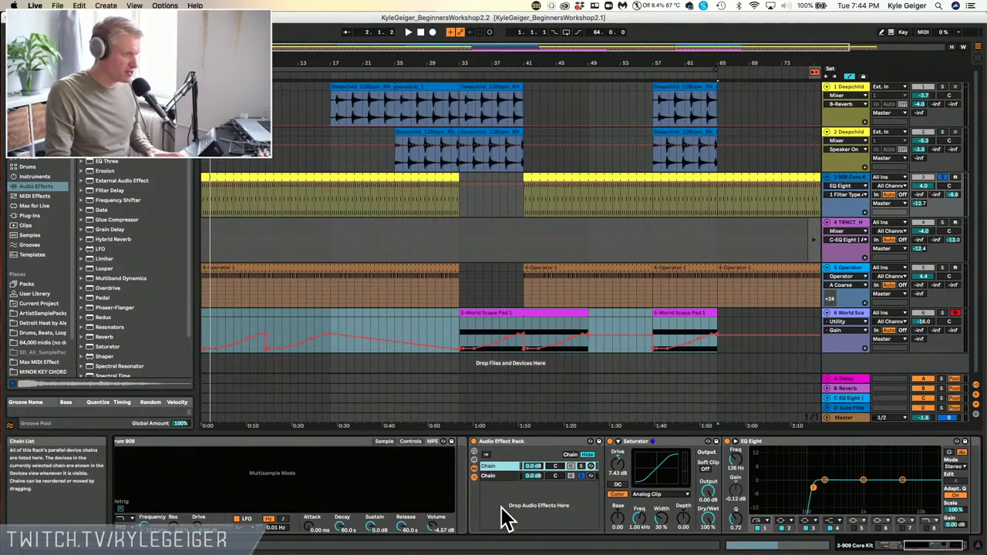
Unsolo the empty chain and raise the Saturator chain's low-cut frequency to 182 Hz while auditioning the kick
{"action": "key", "text": "space"}
{"action": "mouse_move", "coordinate": [812, 491]}
{"action": "left_mouse_down"}
{"action": "mouse_move", "coordinate": [751, 485]}
{"action": "mouse_move", "coordinate": [813, 487]}
{"action": "left_mouse_up"}
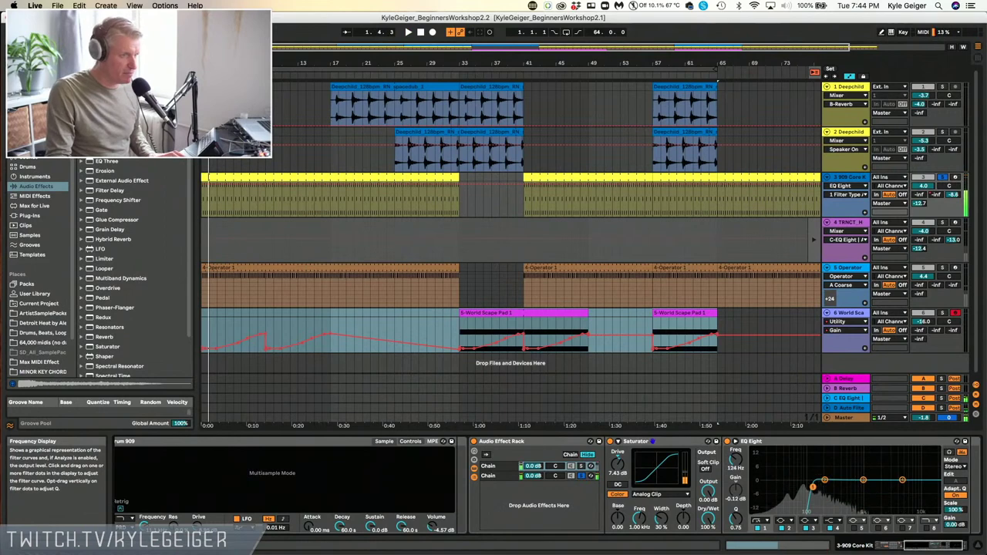
{"action": "left_click", "coordinate": [579, 475]}
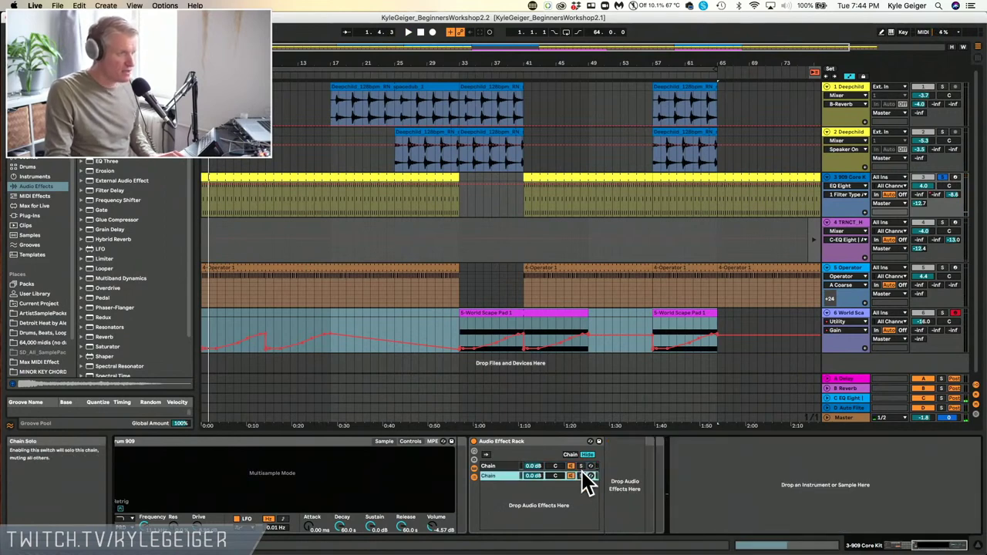
{"action": "left_click", "coordinate": [494, 466]}
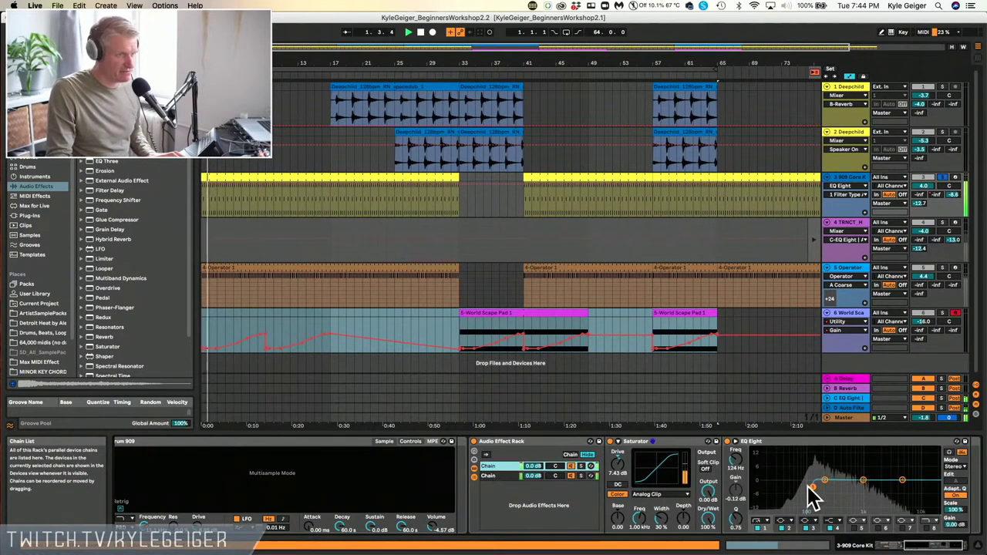
{"action": "mouse_move", "coordinate": [813, 488]}
{"action": "left_mouse_down"}
{"action": "mouse_move", "coordinate": [752, 490]}
{"action": "mouse_move", "coordinate": [823, 484]}
{"action": "left_mouse_up"}
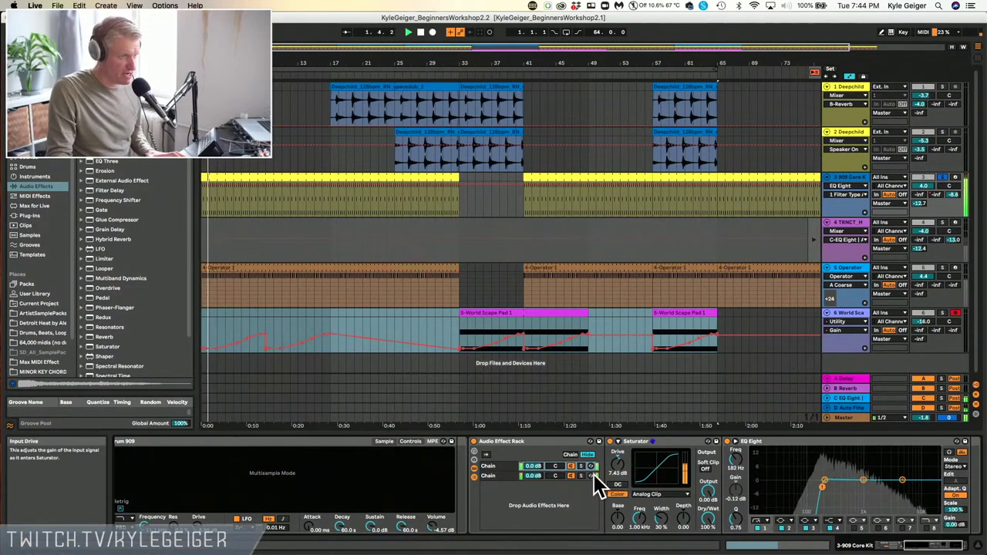
Balance the Saturator chain against the dry chain during playback, setting its chain volume to -7.4 dB
{"action": "mouse_move", "coordinate": [529, 466]}
{"action": "left_mouse_down"}
{"action": "mouse_move", "coordinate": [529, 485]}
{"action": "mouse_move", "coordinate": [529, 471]}
{"action": "left_mouse_up"}
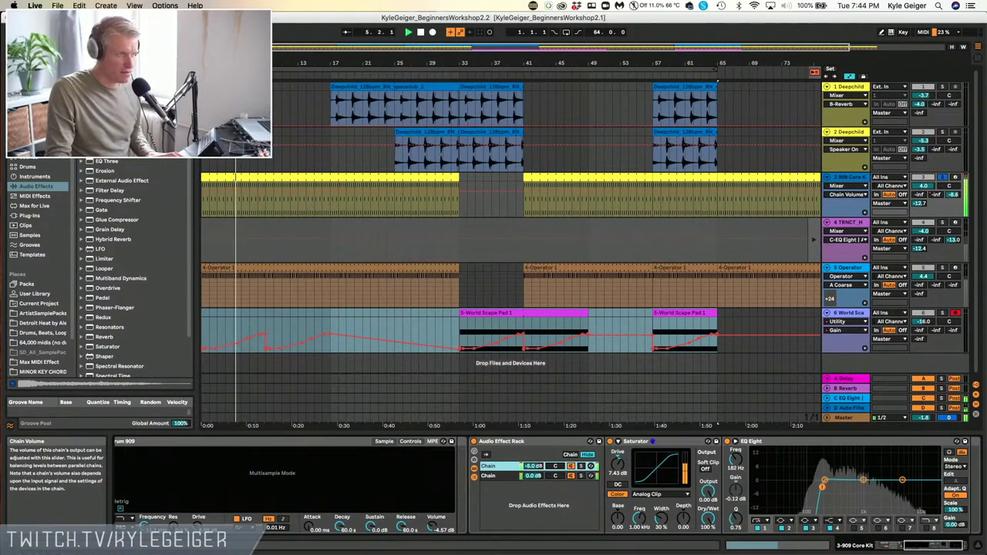
{"action": "left_click", "coordinate": [532, 466]}
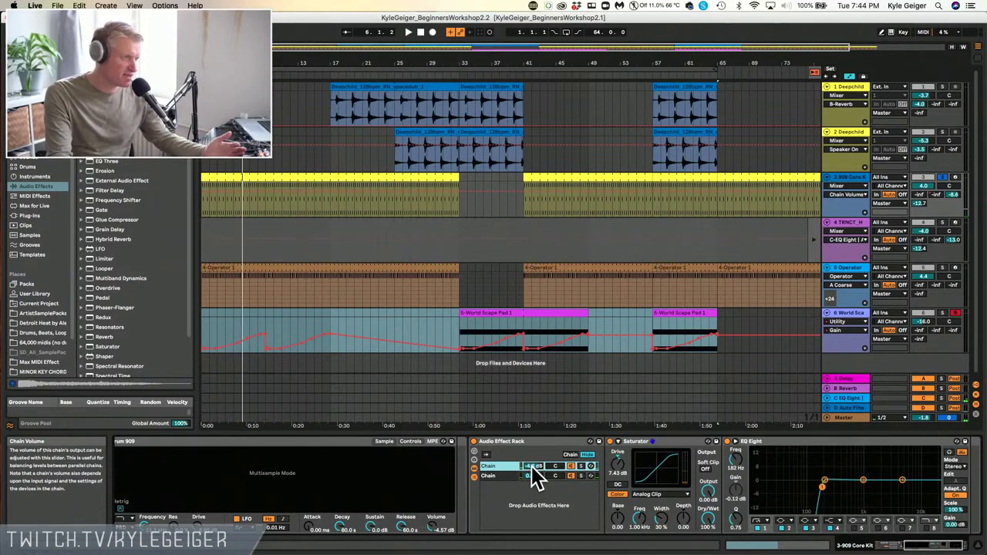
{"action": "left_click_drag", "start_coordinate": [531, 468], "coordinate": [531, 482]}
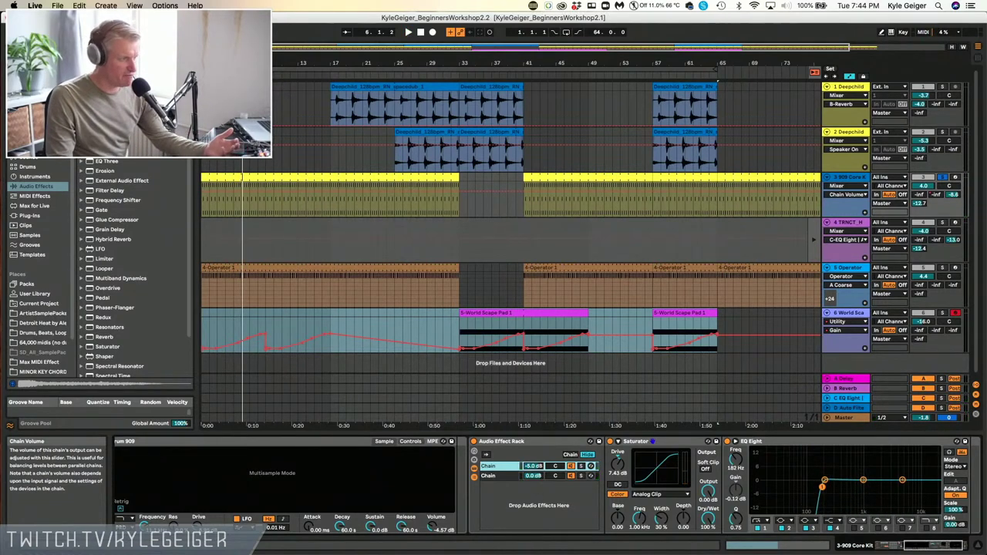
{"action": "left_click_drag", "start_coordinate": [533, 466], "coordinate": [532, 484]}
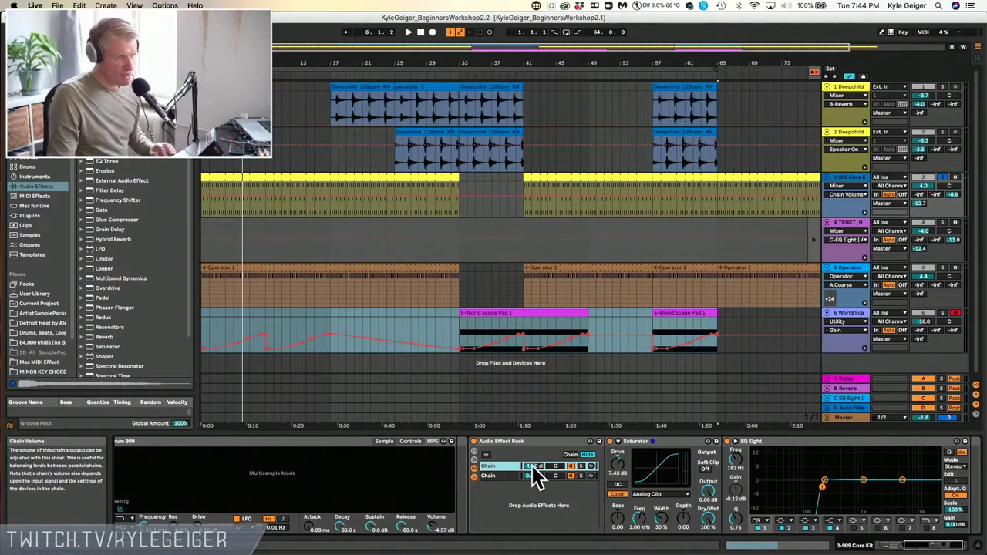
{"action": "key", "text": "space"}
{"action": "left_click_drag", "start_coordinate": [534, 467], "coordinate": [534, 461]}
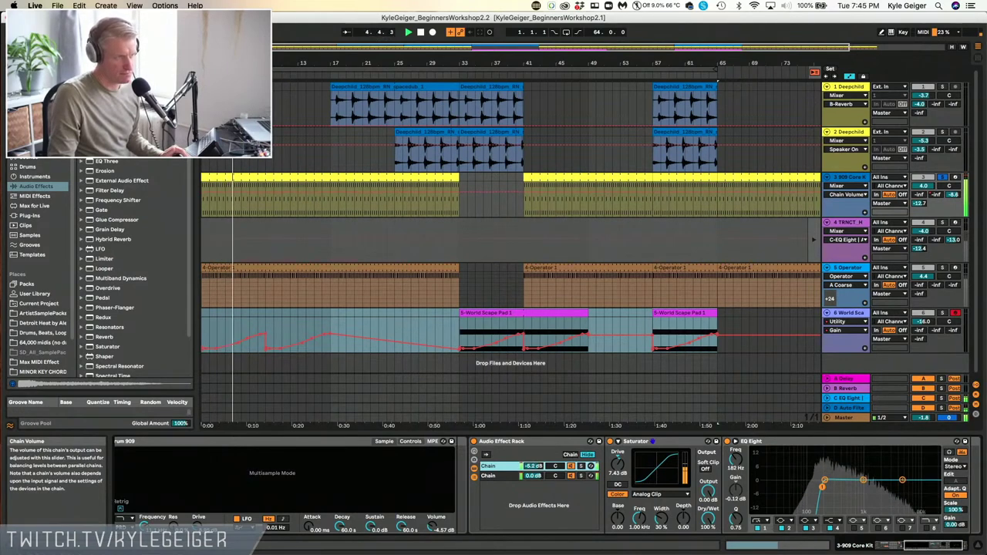
{"action": "left_click_drag", "start_coordinate": [533, 466], "coordinate": [533, 472]}
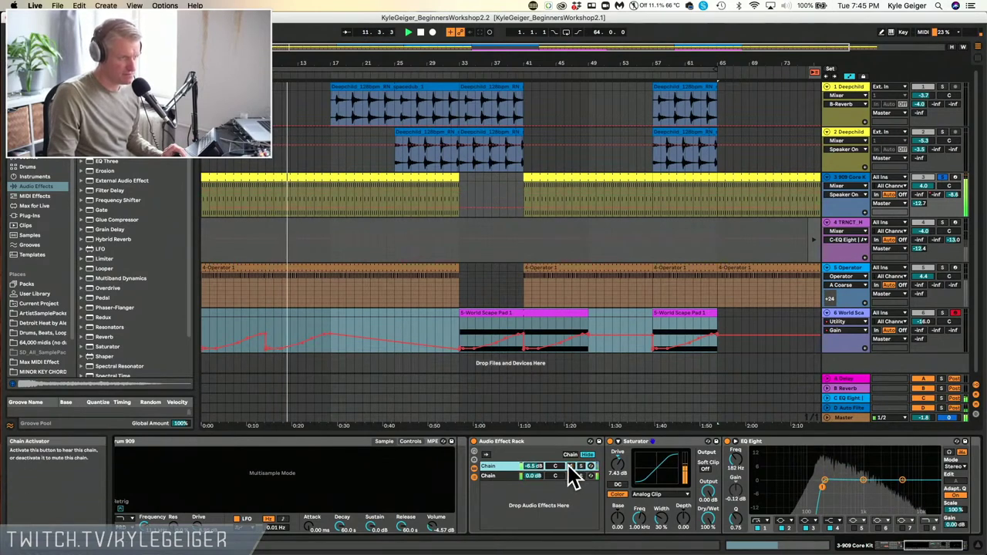
{"action": "left_click_drag", "start_coordinate": [535, 464], "coordinate": [535, 470]}
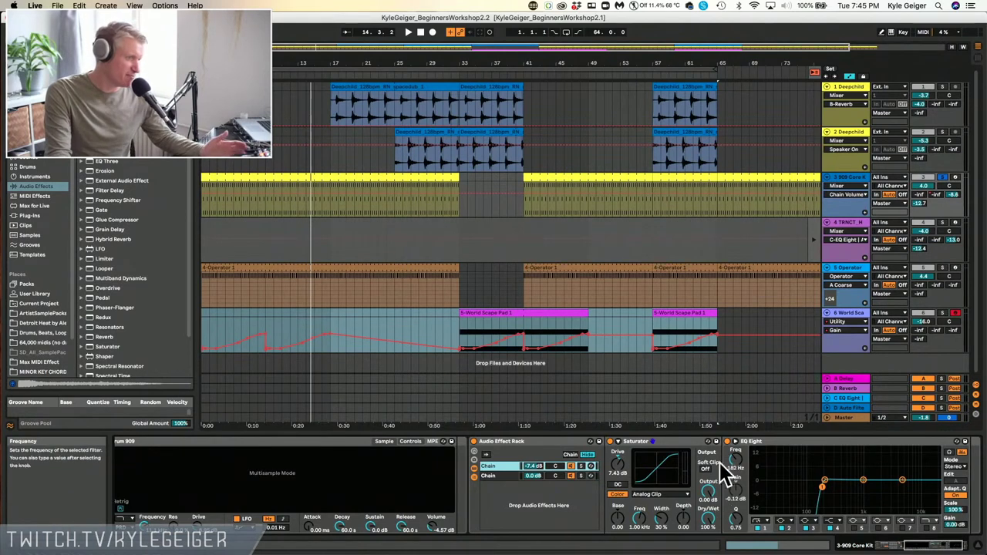
Change the Saturator's curve type to Soft Sine
{"action": "left_click", "coordinate": [668, 495]}
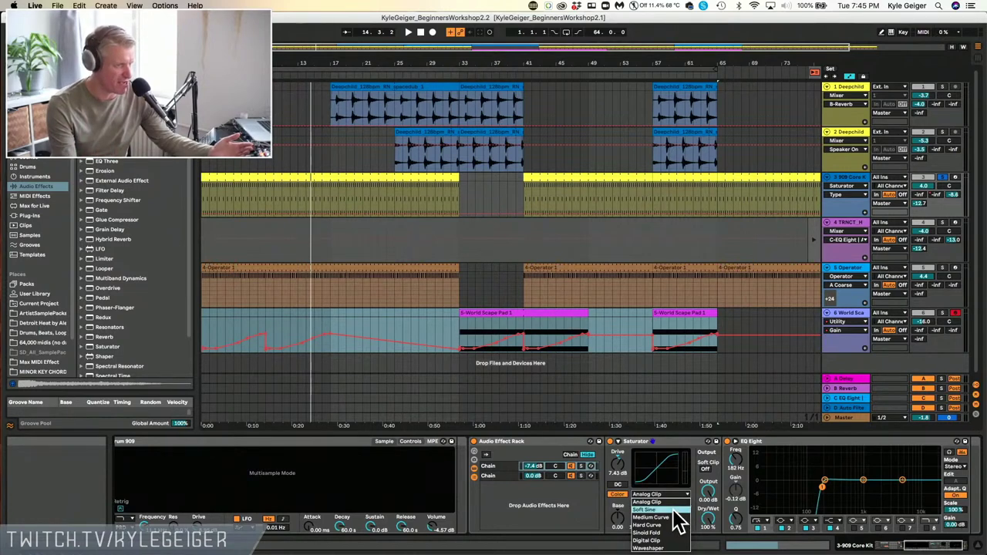
{"action": "left_click", "coordinate": [674, 512]}
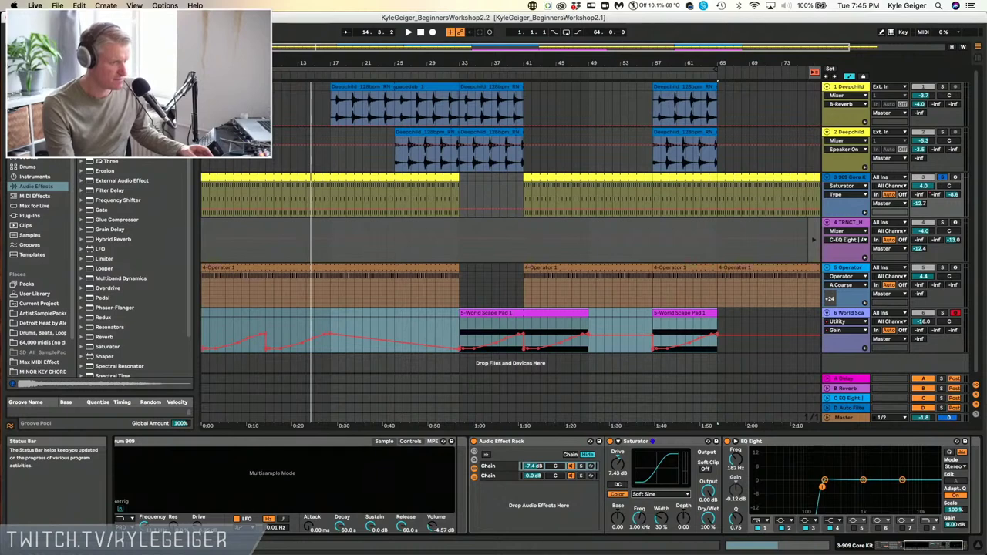
Insert a new audio track directly after the 909 Core Kit track and display it in Session View
{"action": "key", "text": "space"}
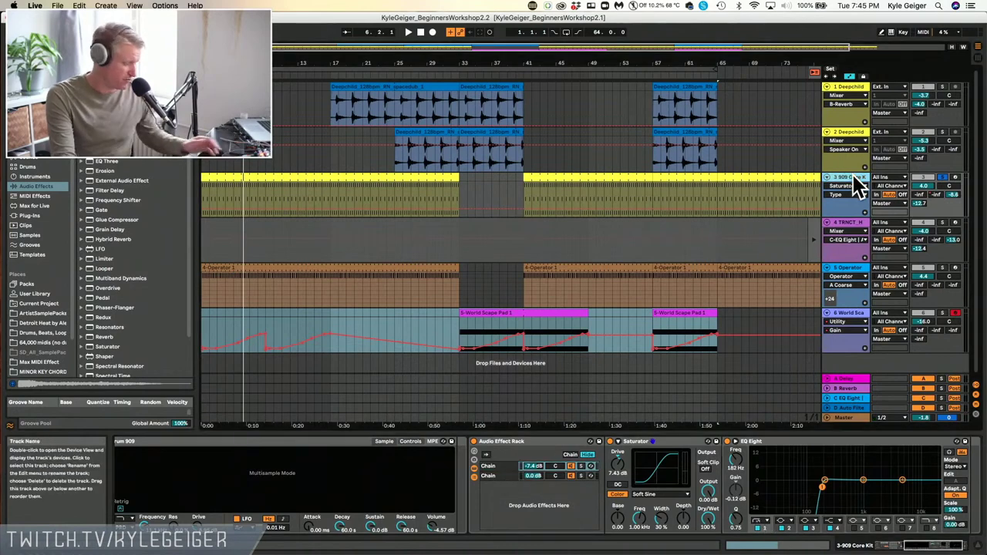
{"action": "key", "text": "Tab"}
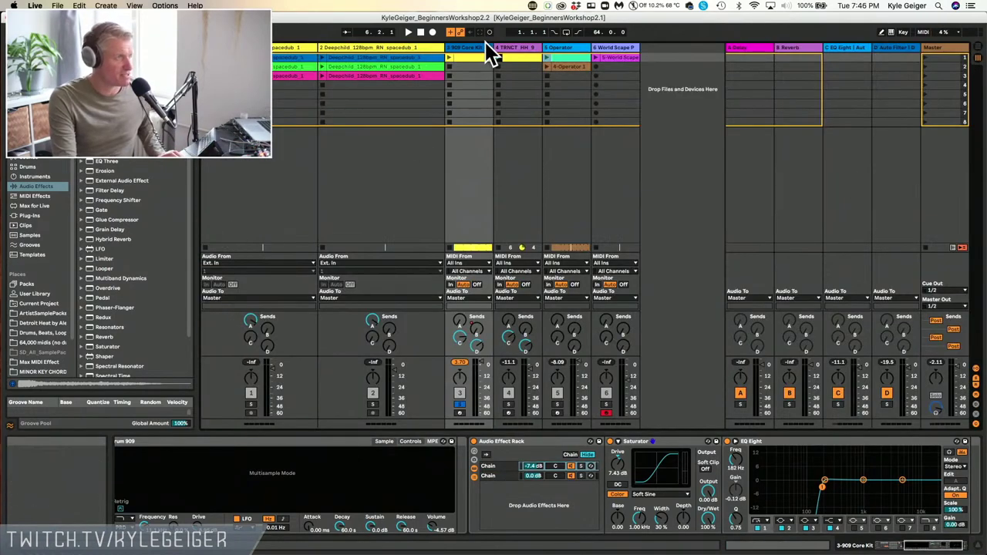
{"action": "left_click_drag", "start_coordinate": [932, 543], "coordinate": [880, 547]}
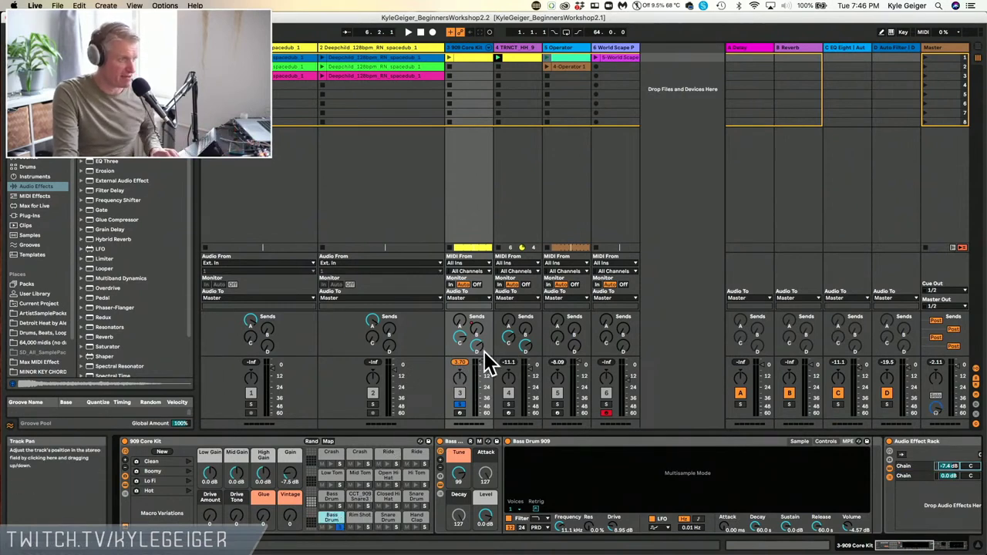
{"action": "key", "text": "space"}
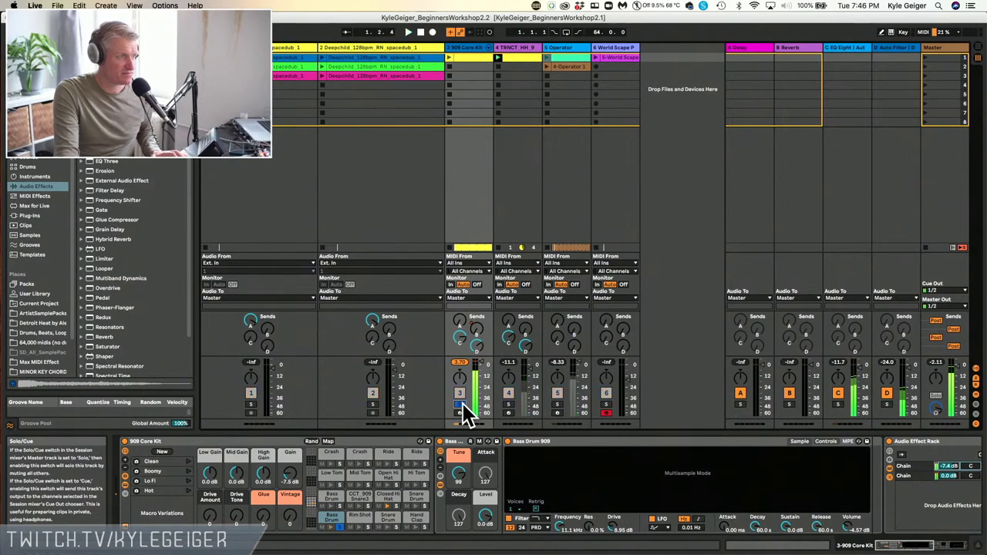
{"action": "key", "text": "Tab"}
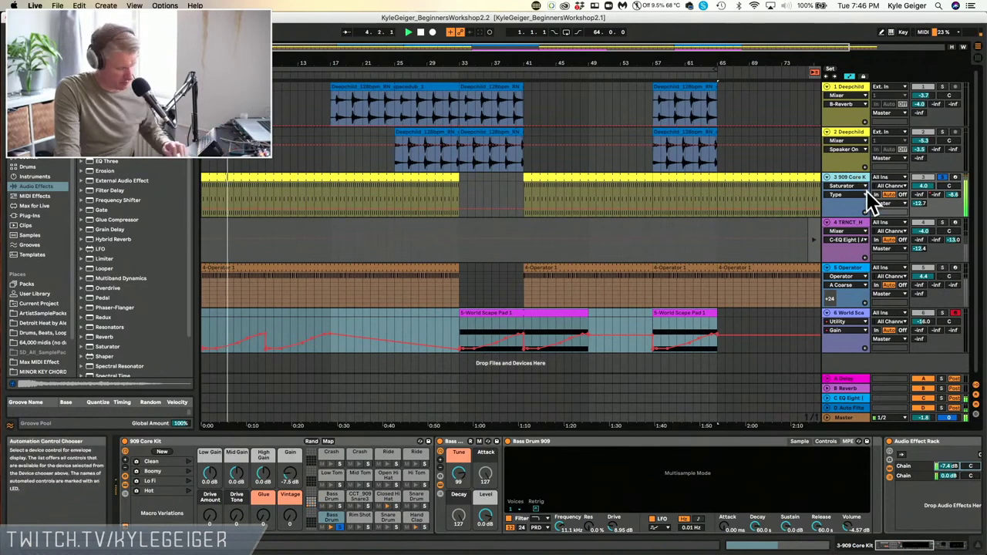
{"action": "key", "text": "super+t"}
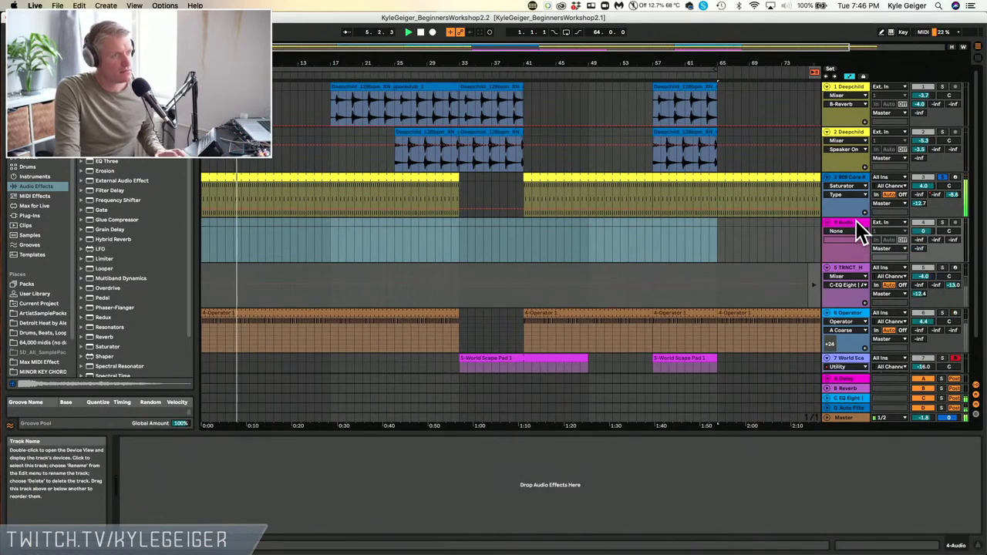
{"action": "key", "text": "Tab"}
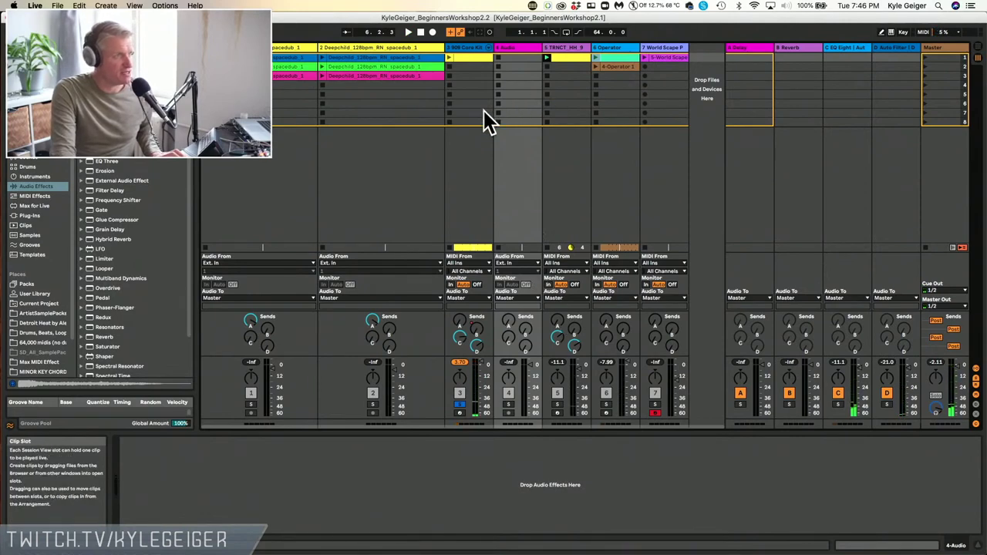
Feed the new audio track from 3-909 Core Kit's second Bass Drum Audio Effect Rack chain, Post Mixer, and set its monitoring to In
{"action": "left_click", "coordinate": [522, 46]}
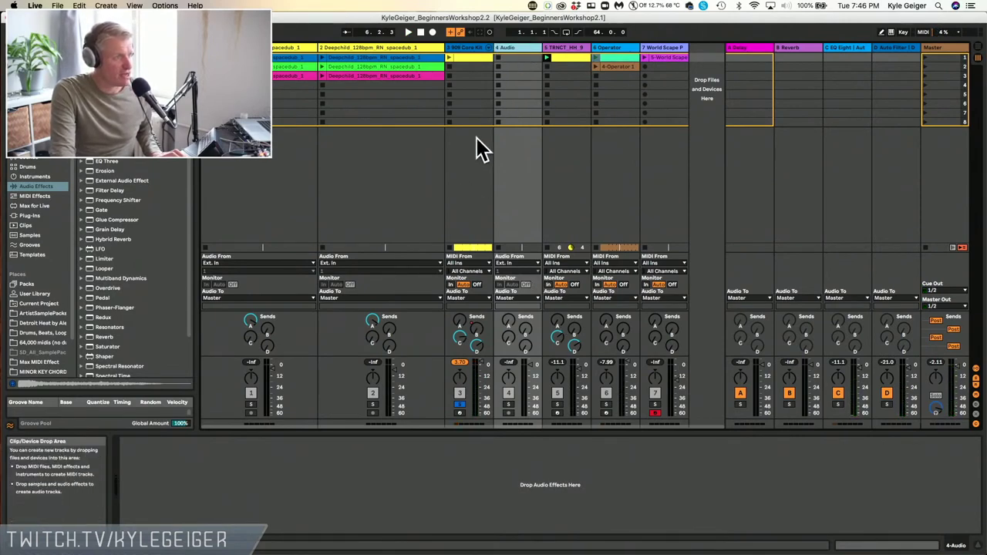
{"action": "left_click", "coordinate": [465, 44]}
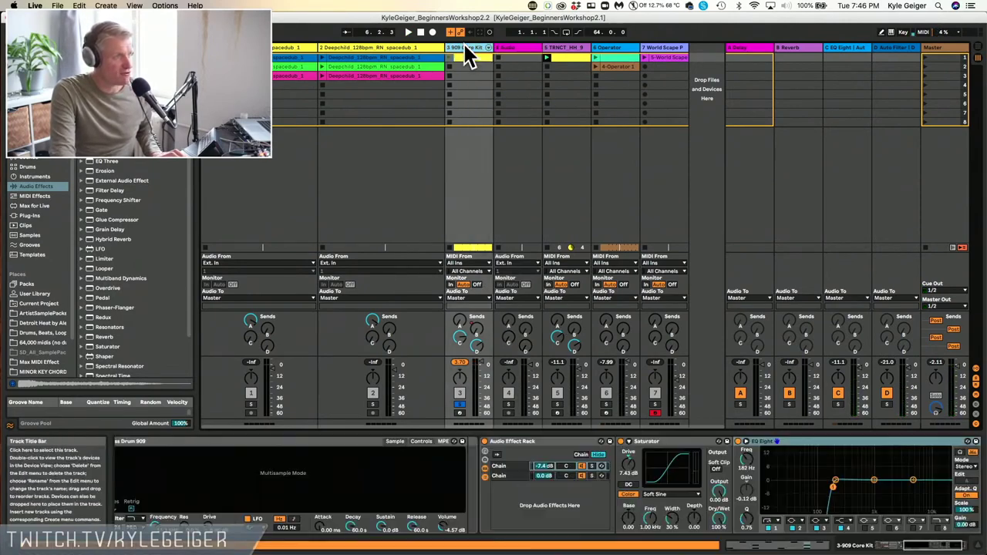
{"action": "left_click", "coordinate": [513, 44]}
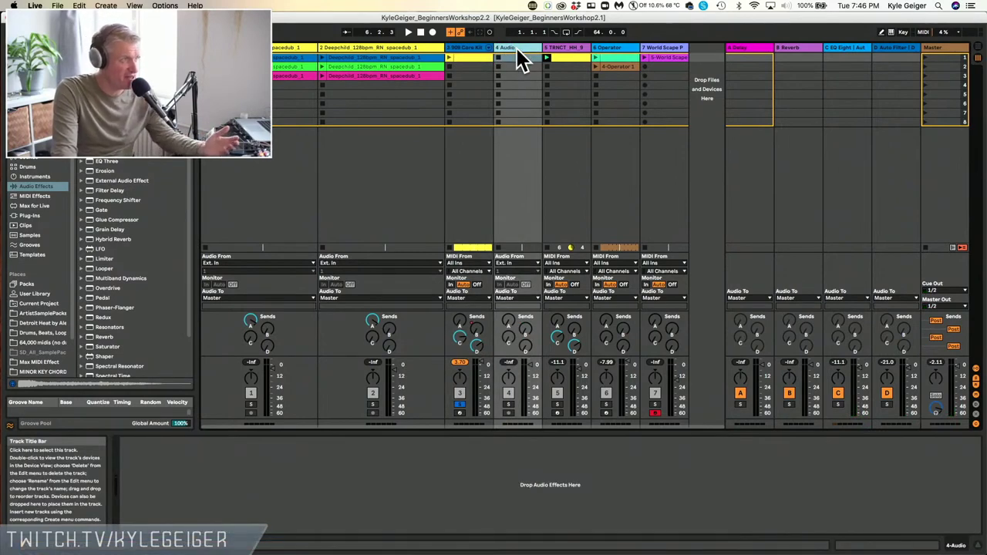
{"action": "left_click", "coordinate": [516, 263]}
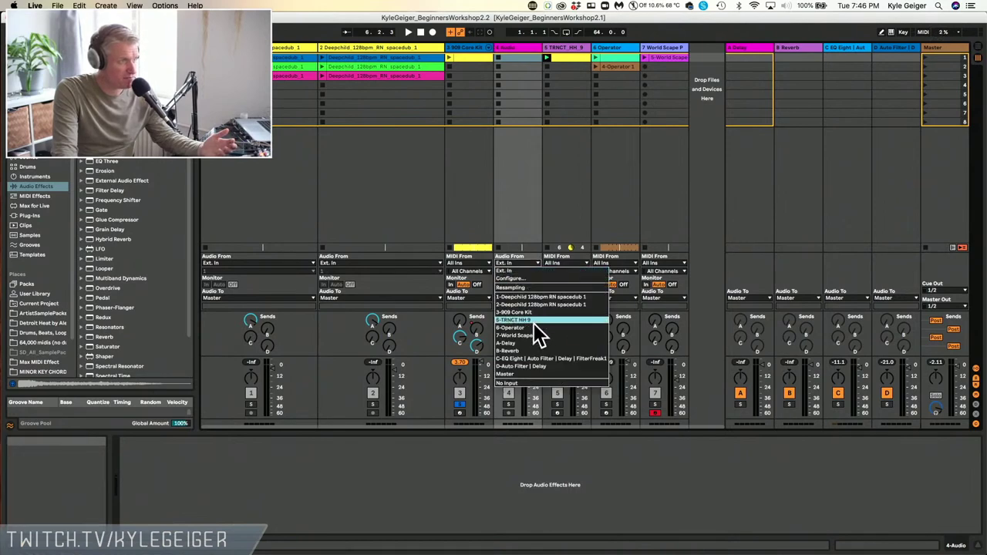
{"action": "left_click", "coordinate": [538, 316]}
{"action": "left_click", "coordinate": [519, 272]}
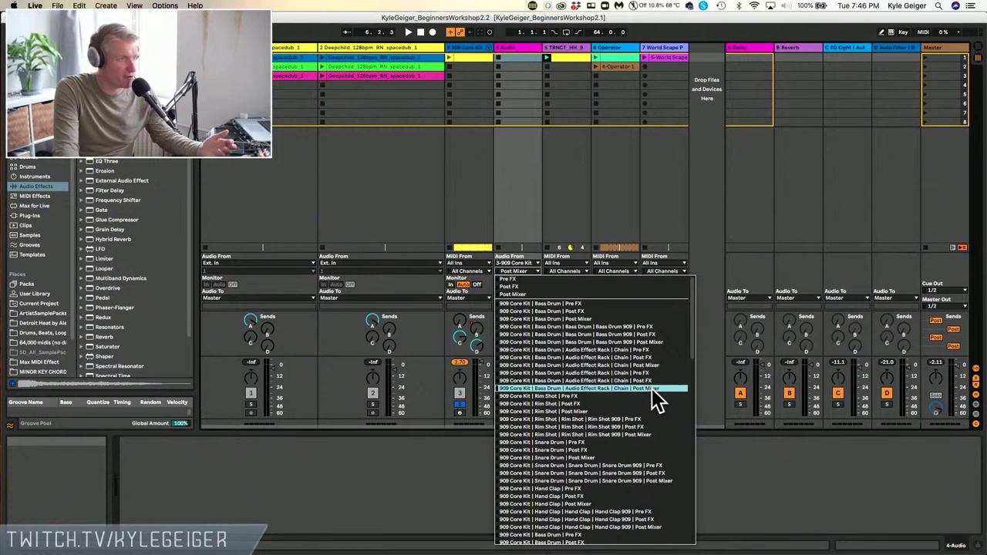
{"action": "left_click", "coordinate": [584, 385]}
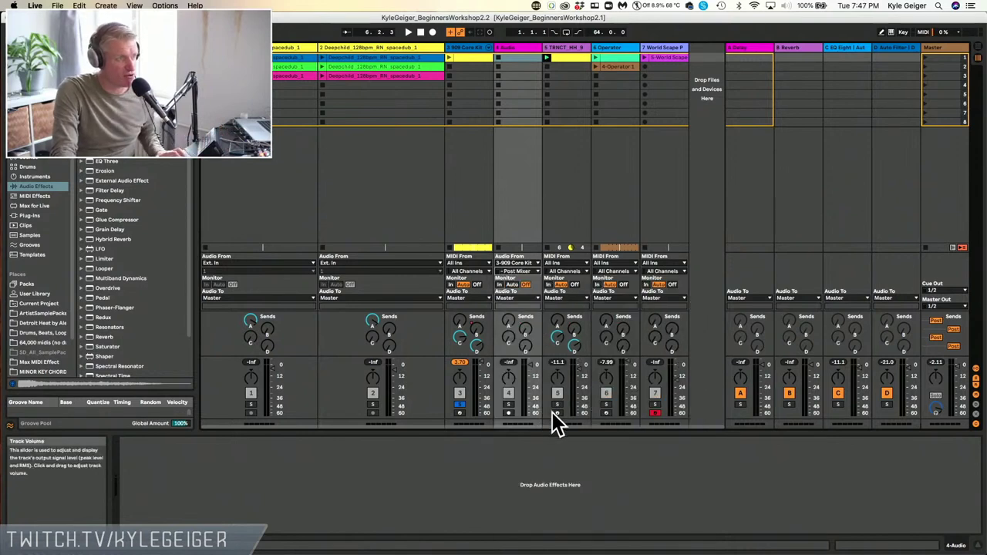
{"action": "key", "text": "space"}
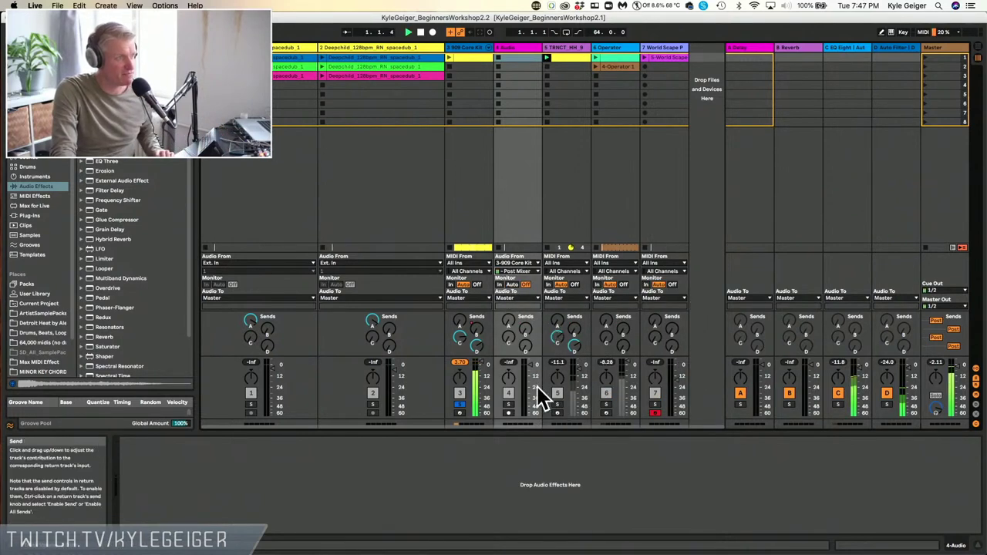
{"action": "left_click", "coordinate": [499, 284]}
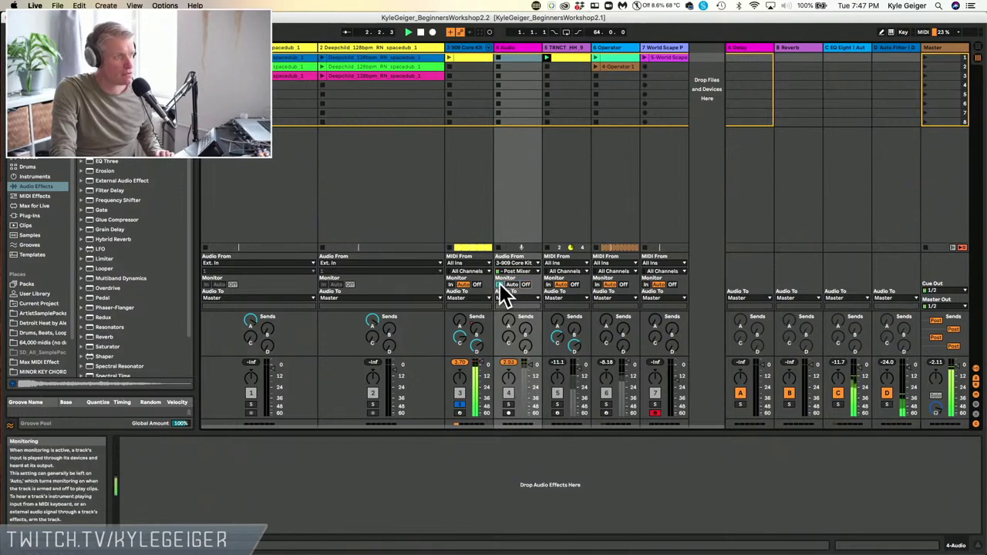
Mute the Bass Drum pad in the 909 Core Kit and move the solo from the kit track to the new audio track
{"action": "left_click", "coordinate": [466, 47]}
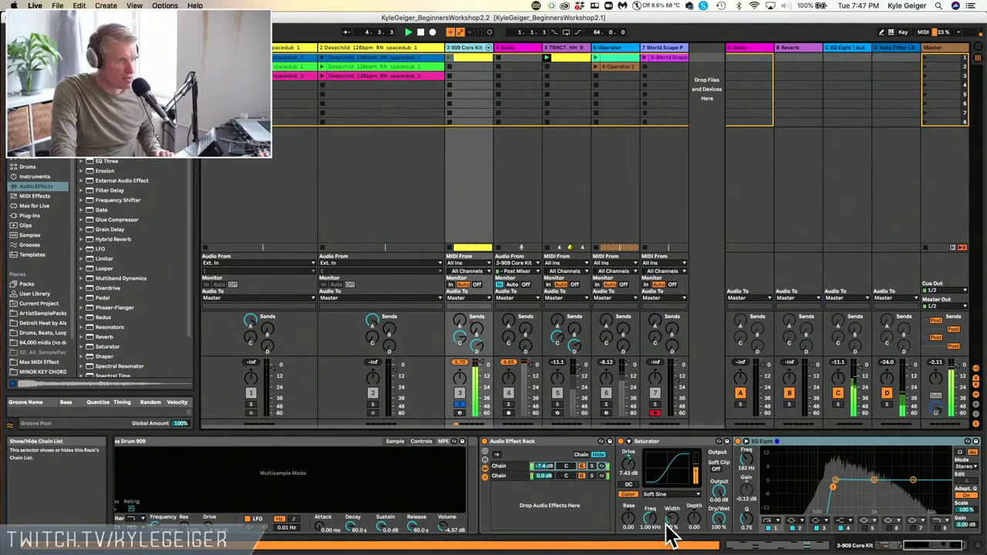
{"action": "left_click", "coordinate": [887, 545]}
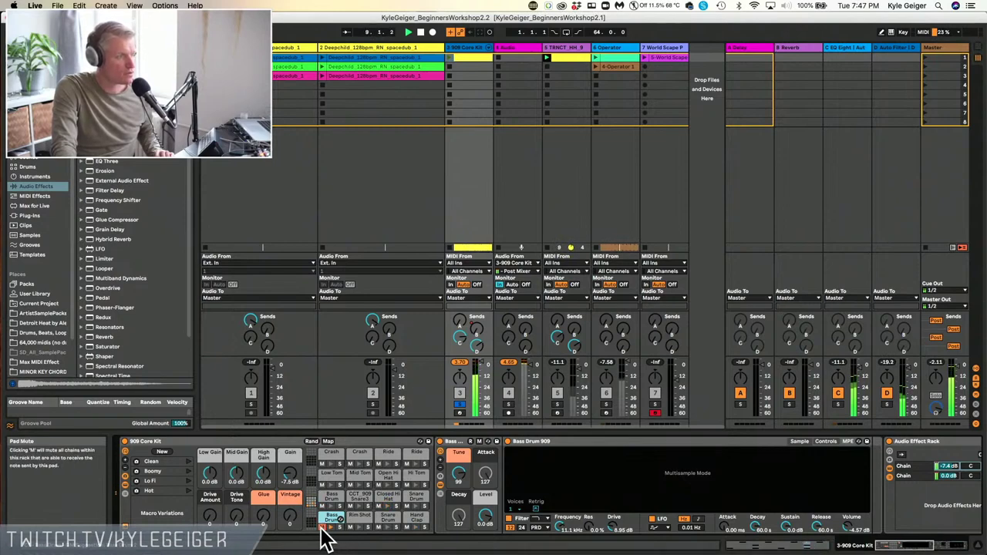
{"action": "left_click", "coordinate": [458, 404]}
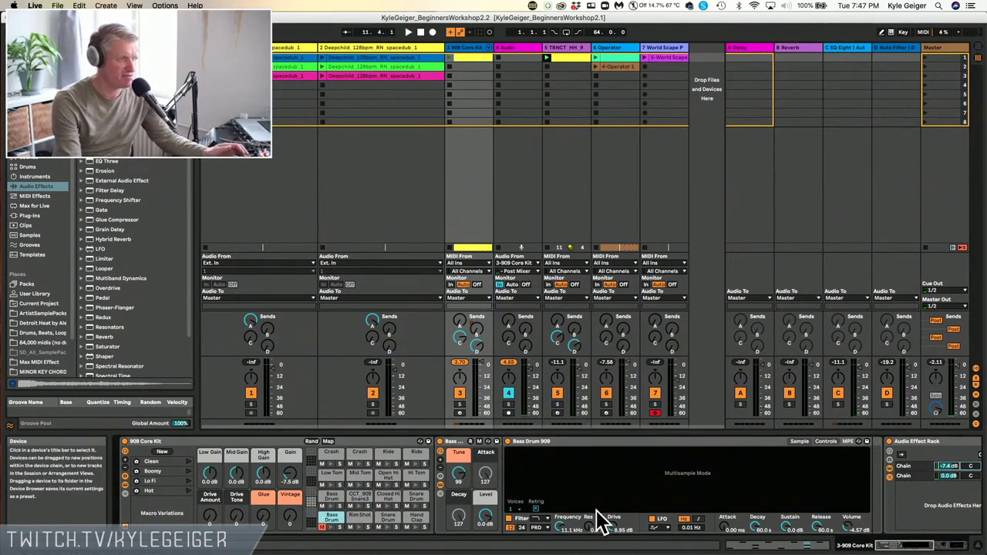
{"action": "key", "text": "space"}
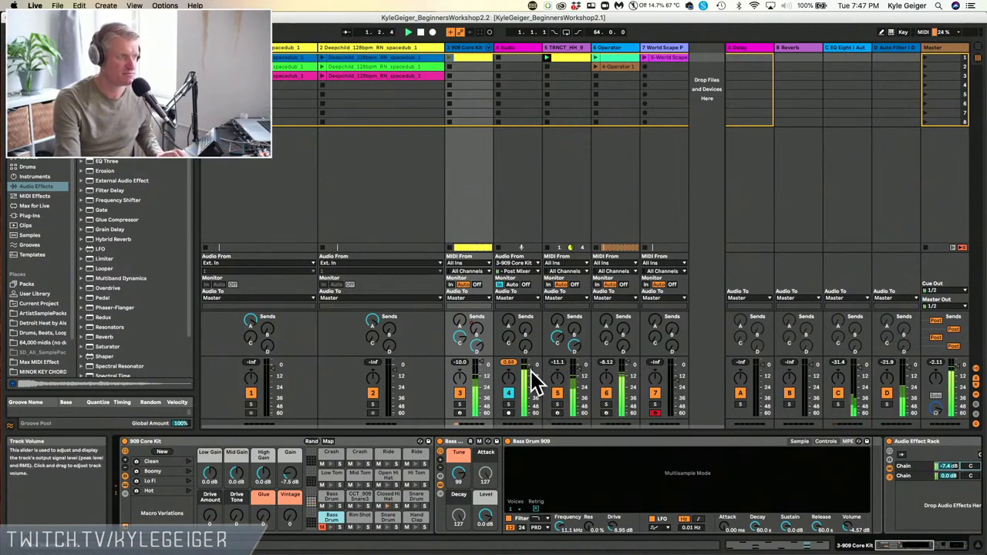
{"action": "left_click", "coordinate": [508, 404]}
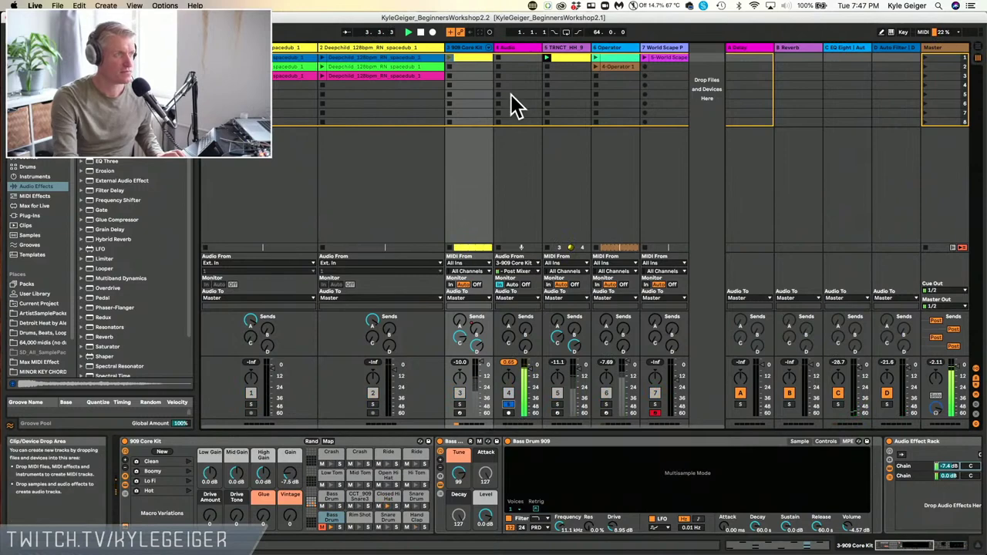
Raise the Saturator chain's volume in the bass drum's Audio Effect Rack to -3.7 dB during playback
{"action": "left_click", "coordinate": [511, 52]}
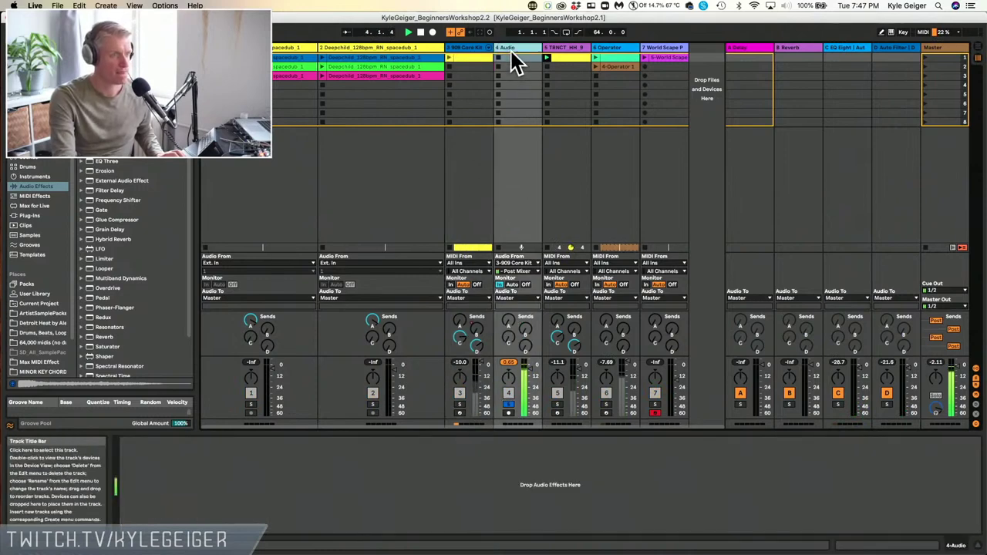
{"action": "left_click", "coordinate": [457, 48]}
{"action": "left_click_drag", "start_coordinate": [916, 549], "coordinate": [933, 548]}
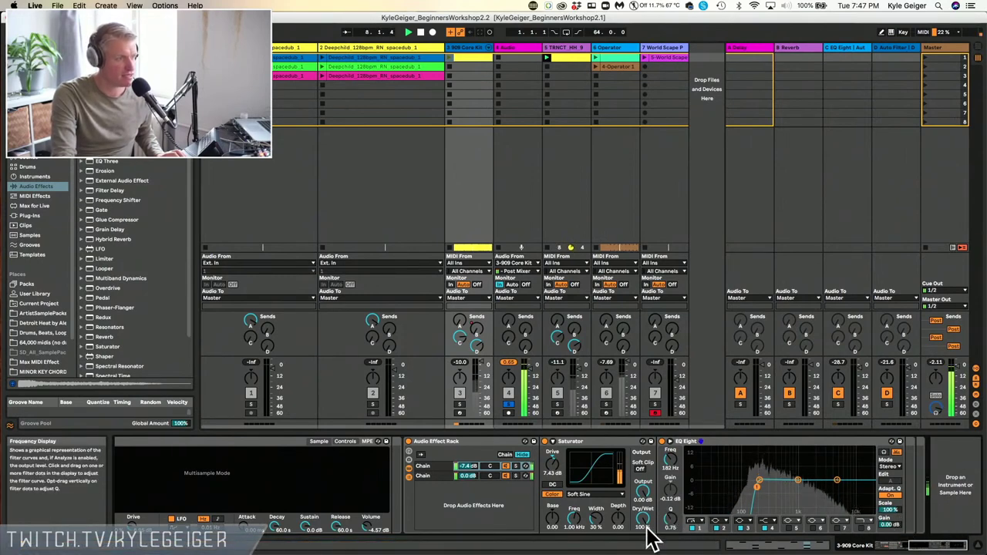
{"action": "mouse_move", "coordinate": [468, 465]}
{"action": "left_mouse_down"}
{"action": "mouse_move", "coordinate": [468, 448]}
{"action": "mouse_move", "coordinate": [468, 456]}
{"action": "left_mouse_up"}
{"action": "key", "text": "space"}
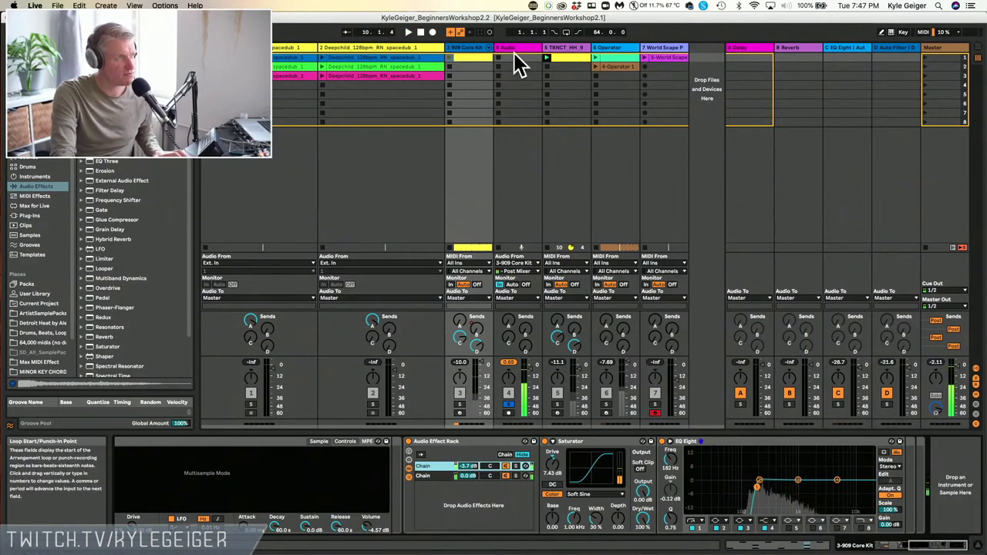
Try the Bass Drum's overall Post Mixer signal as the audio track's input, and restore the dry chain's Post Mixer source
{"action": "left_click", "coordinate": [511, 47]}
{"action": "left_click", "coordinate": [526, 270]}
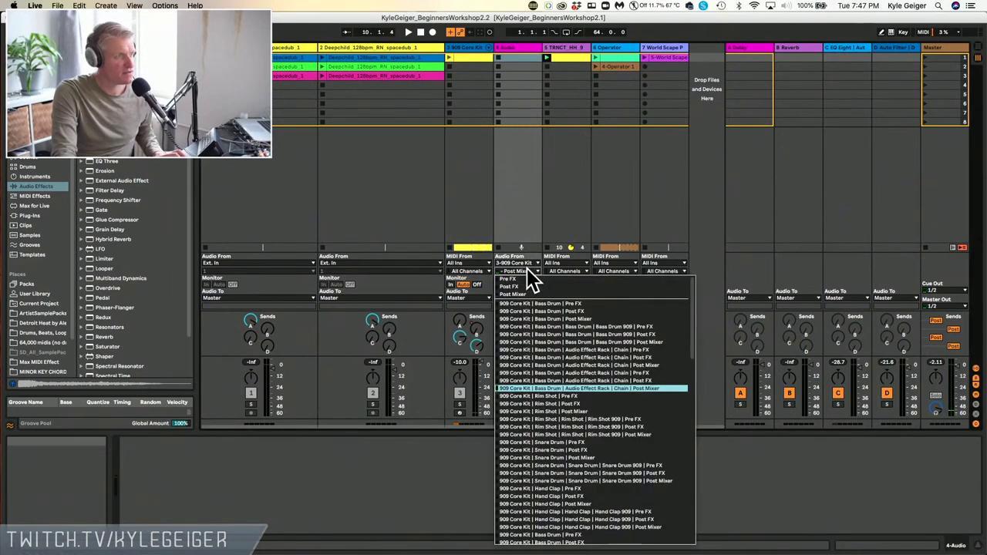
{"action": "left_click", "coordinate": [626, 318]}
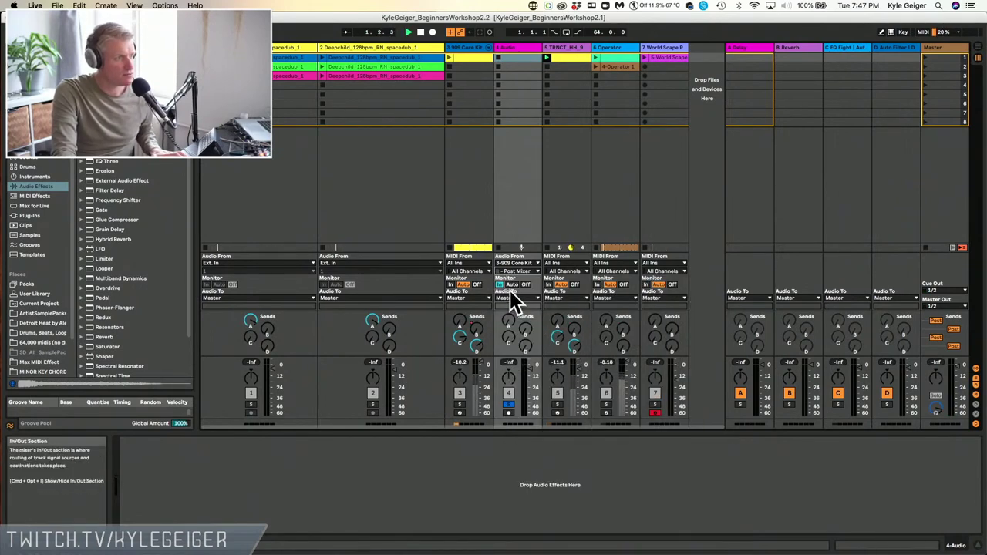
{"action": "left_click", "coordinate": [510, 270]}
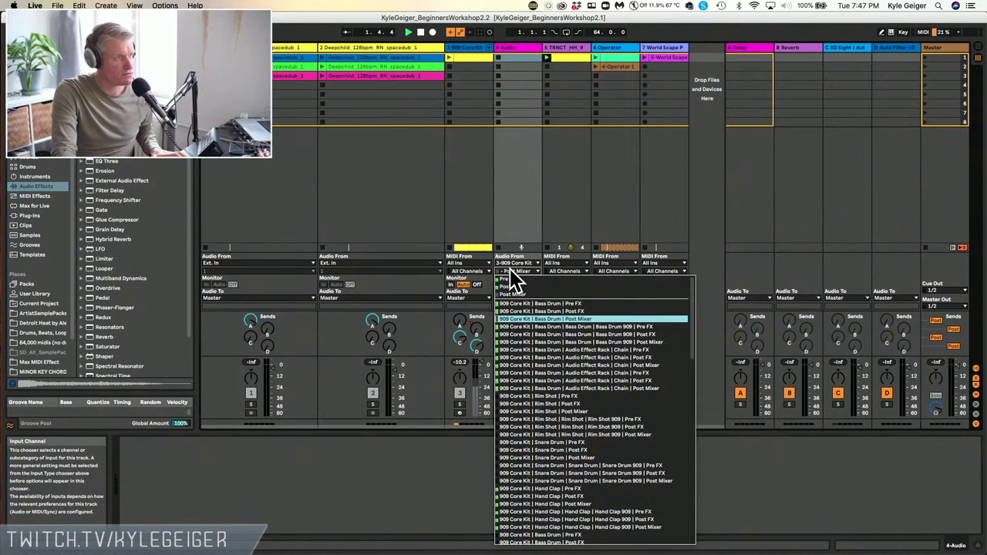
{"action": "left_click", "coordinate": [558, 387]}
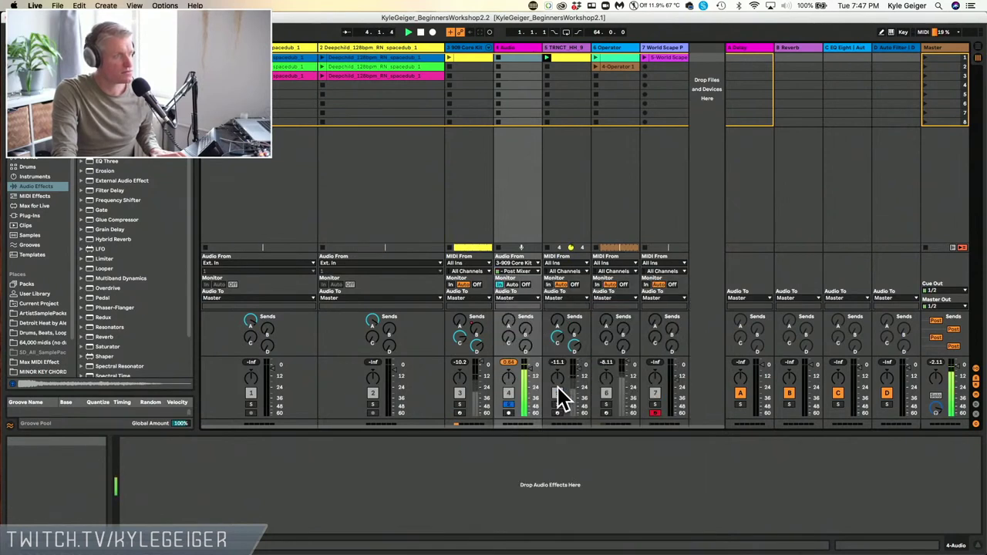
Duplicate the audio track and feed the copy from the Bass Drum rack's first chain, the Saturator chain, Post Mixer
{"action": "right_click", "coordinate": [523, 46]}
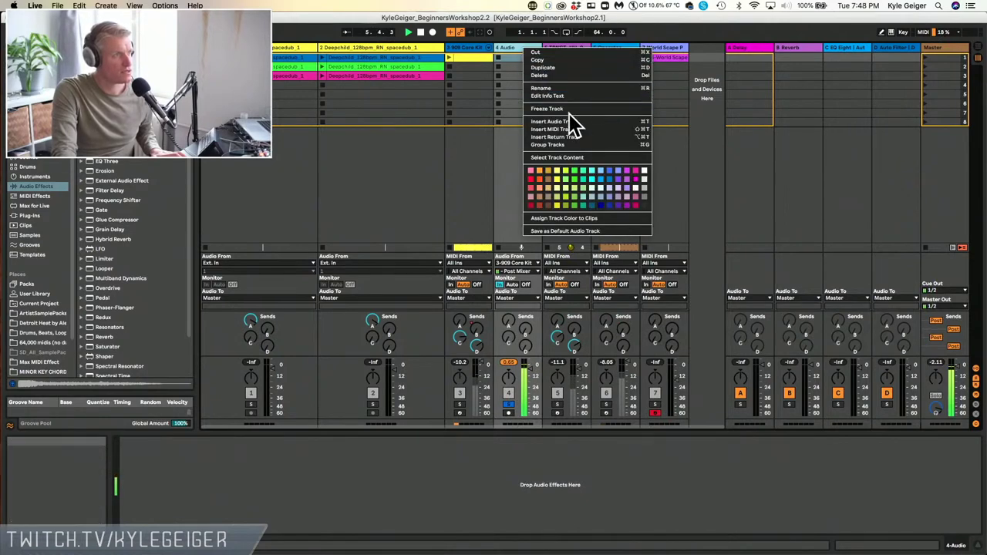
{"action": "left_click", "coordinate": [542, 67]}
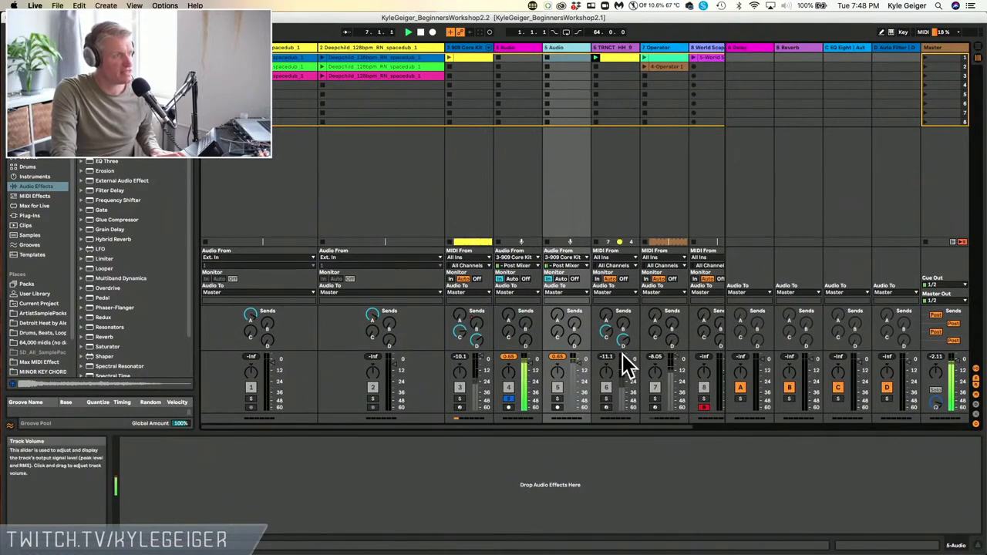
{"action": "left_click", "coordinate": [565, 265]}
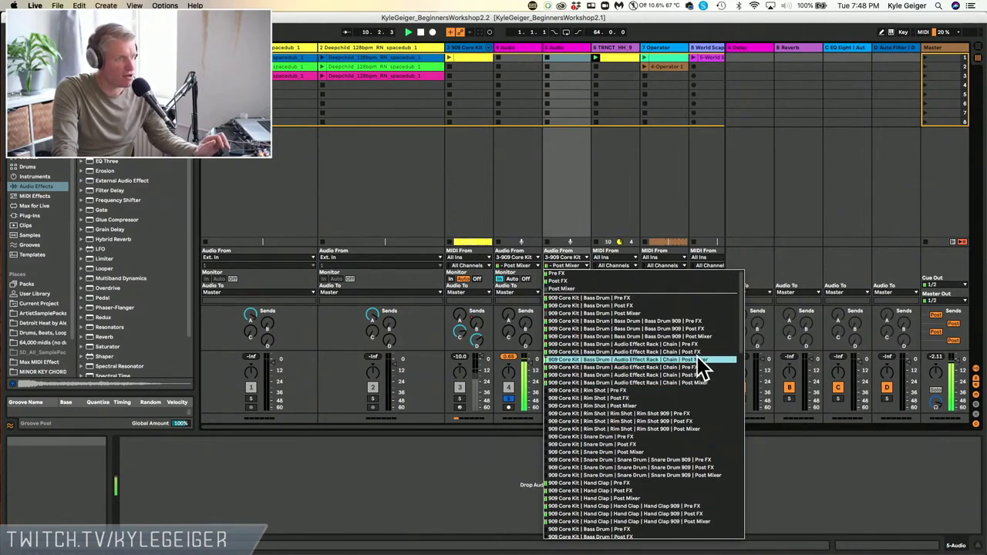
{"action": "left_click", "coordinate": [696, 361]}
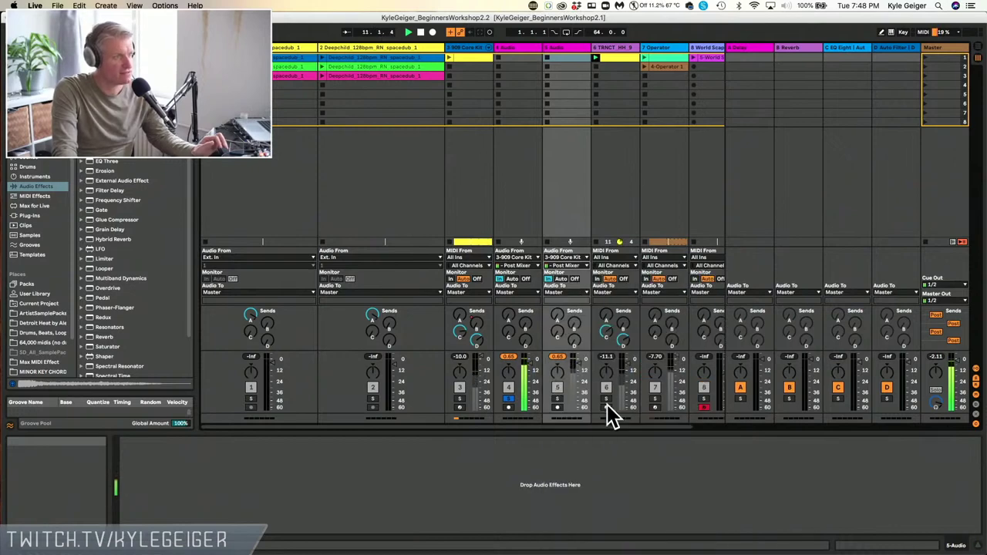
Compare the two bass drum audio tracks by soloing each in turn, and clear the solo to hear the full mix in Arrangement View
{"action": "left_click", "coordinate": [555, 398]}
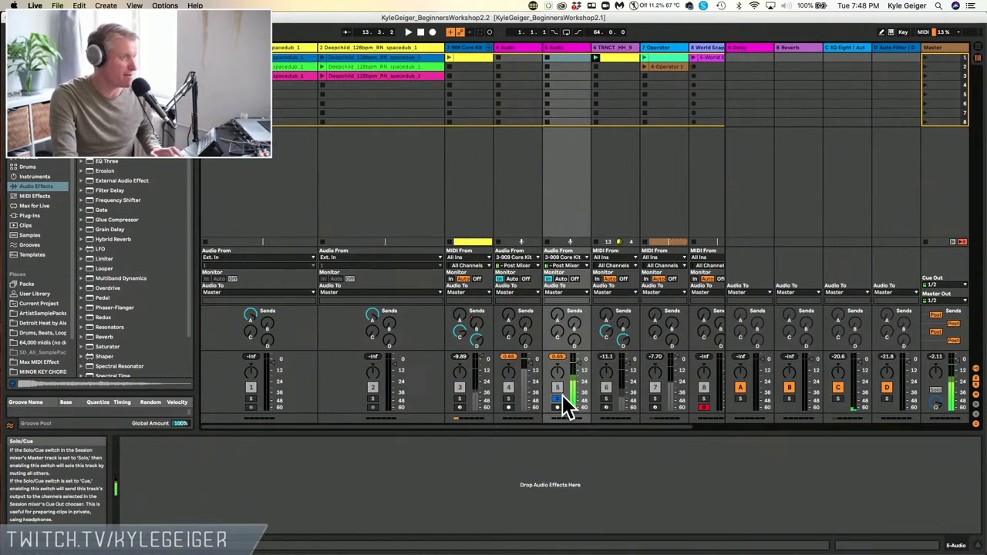
{"action": "left_click", "coordinate": [509, 399]}
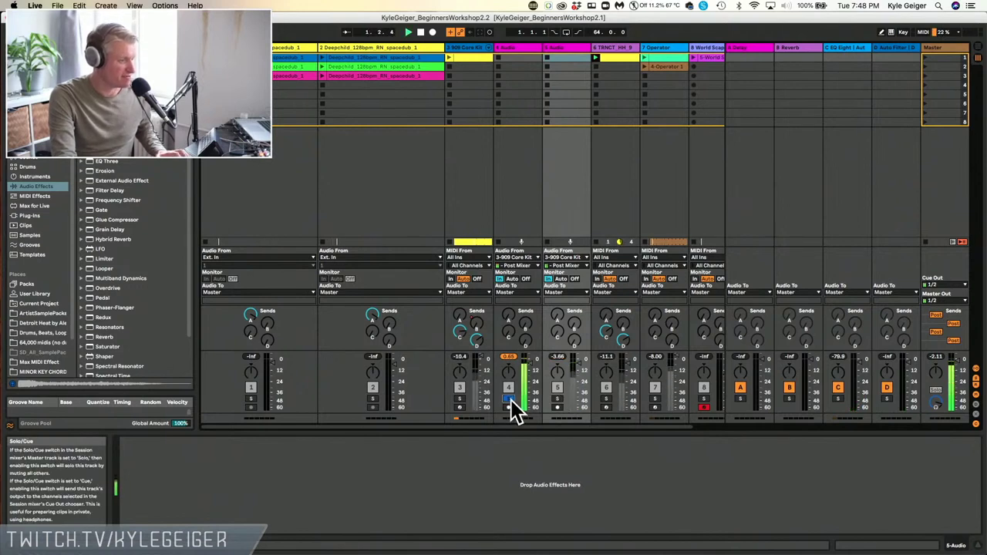
{"action": "left_click", "coordinate": [511, 400]}
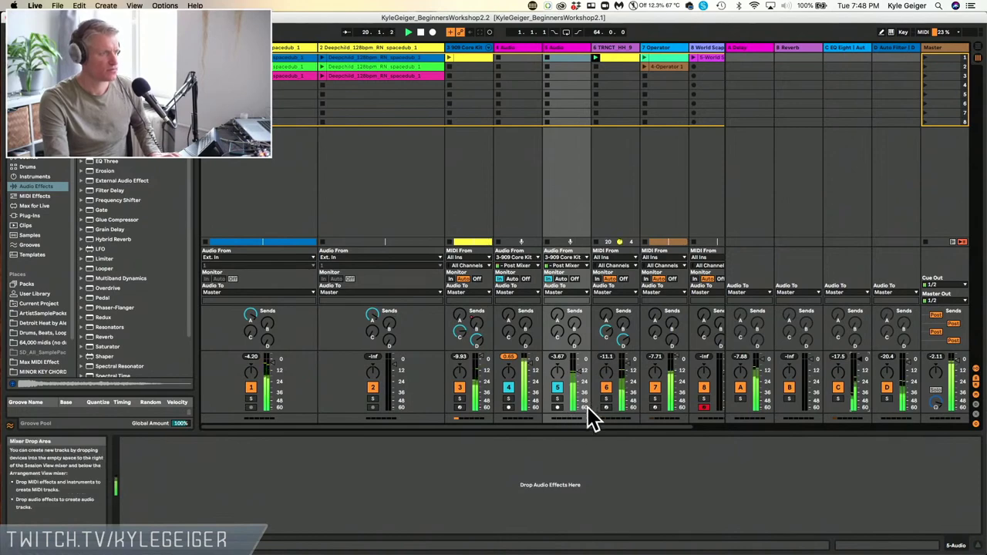
{"action": "key", "text": "Tab"}
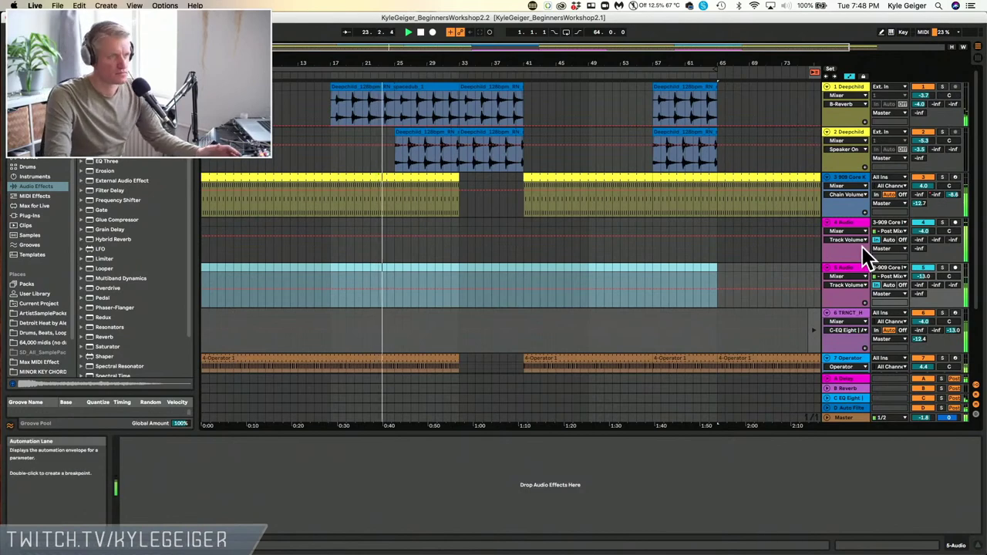
Lower the Operator track's filter frequency to 425 Hz in the Operator device during playback
{"action": "scroll", "coordinate": [857, 361], "scroll_direction": "down", "scroll_amount": 2}
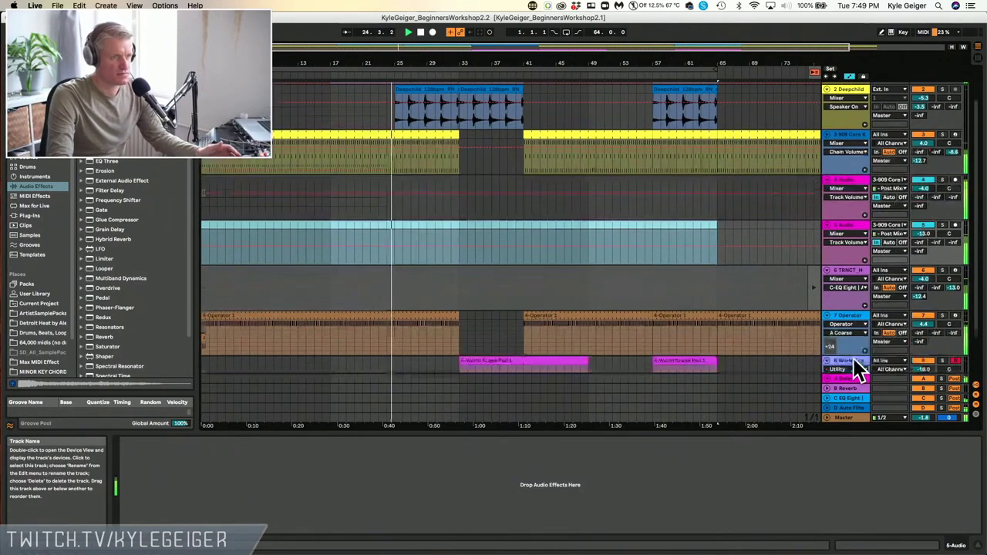
{"action": "left_click", "coordinate": [853, 313]}
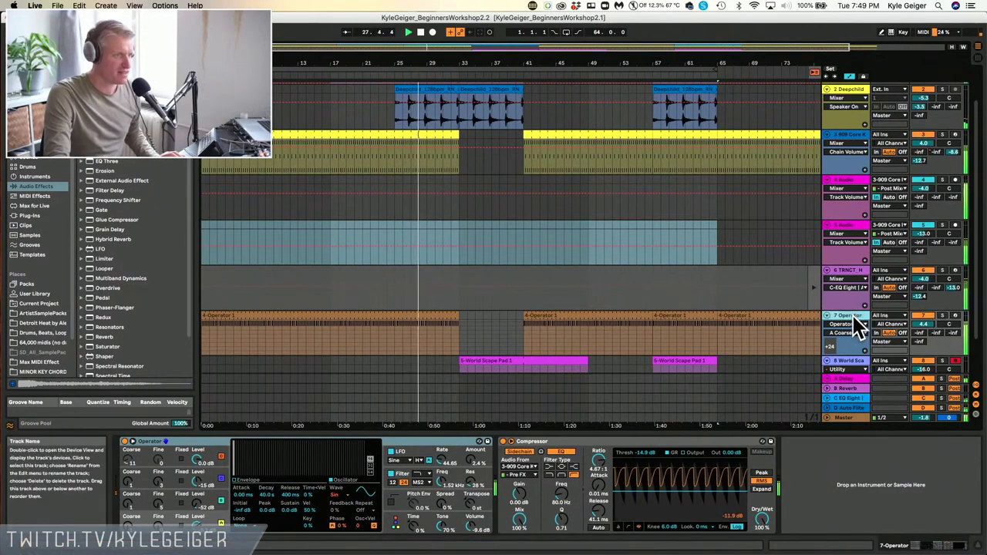
{"action": "left_click", "coordinate": [445, 483]}
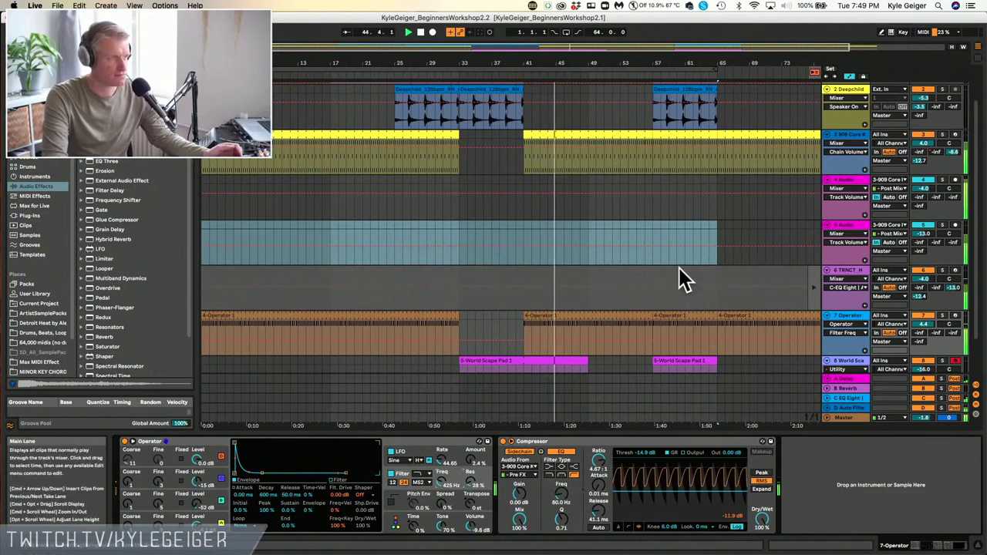
Compare the mix with and without the Operator track by toggling the track off and on during playback
{"action": "scroll", "coordinate": [679, 278], "scroll_direction": "down", "scroll_amount": 3}
{"action": "left_click", "coordinate": [925, 284]}
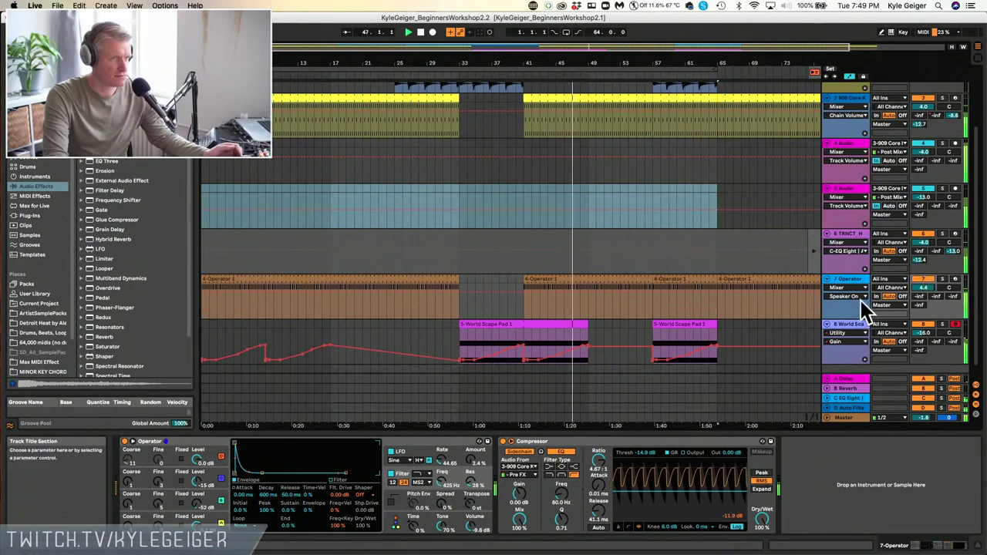
{"action": "left_click", "coordinate": [919, 278]}
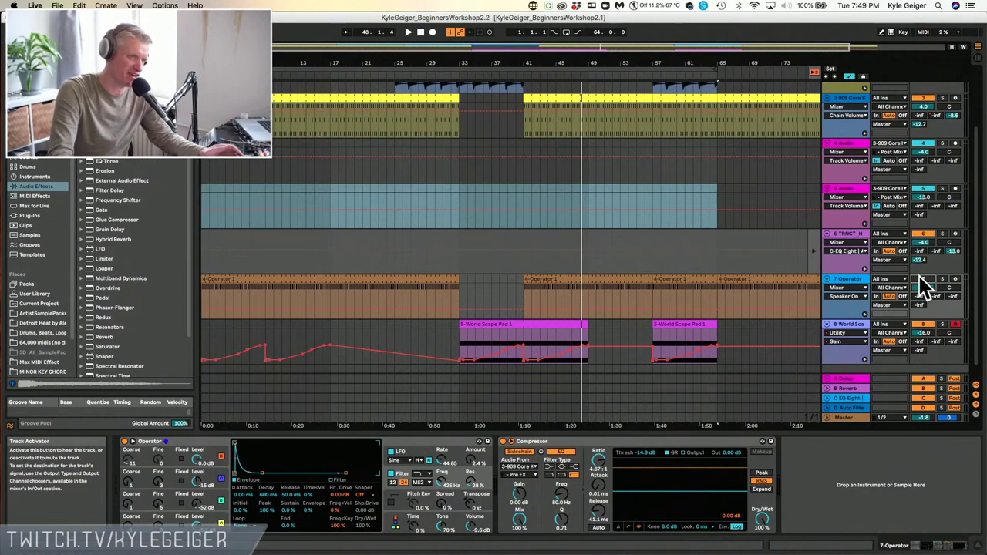
{"action": "key", "text": "space"}
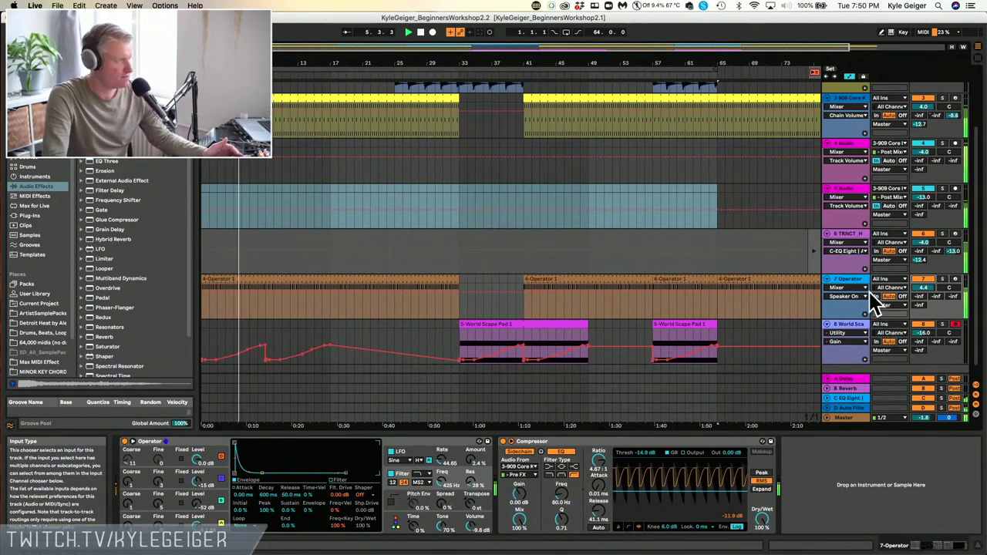
Try BassClean as the name of the dry bass drum audio track in Session View
{"action": "left_click", "coordinate": [847, 188]}
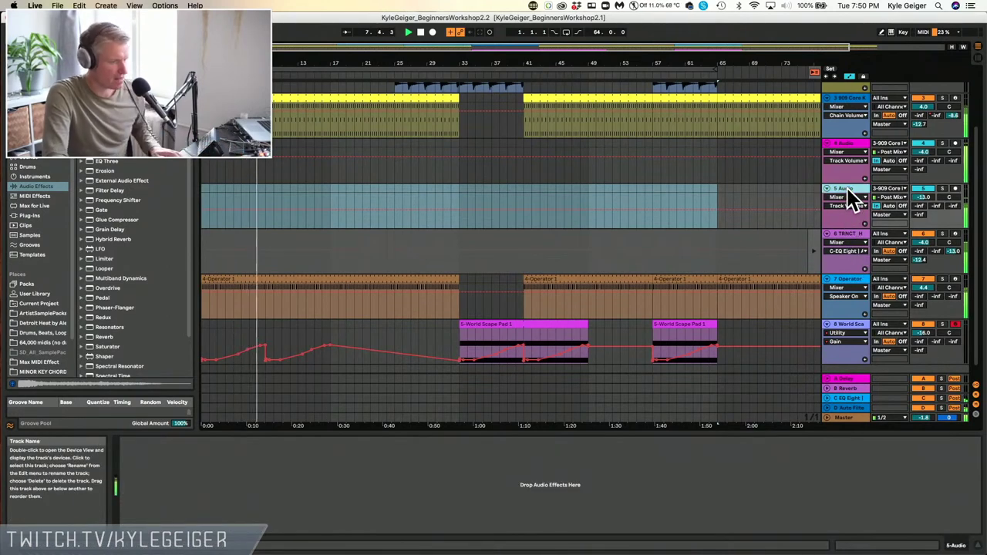
{"action": "key", "text": "Tab"}
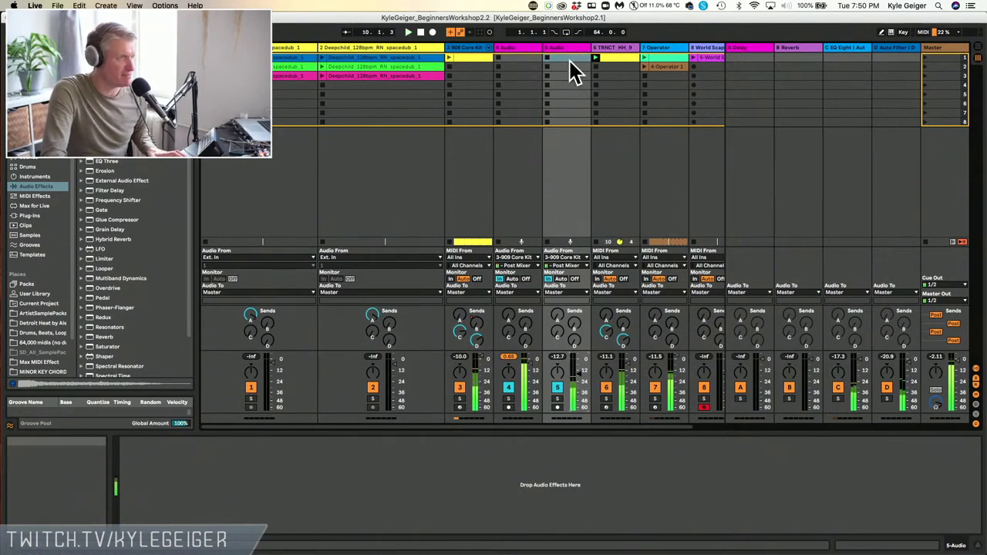
{"action": "right_click", "coordinate": [509, 48]}
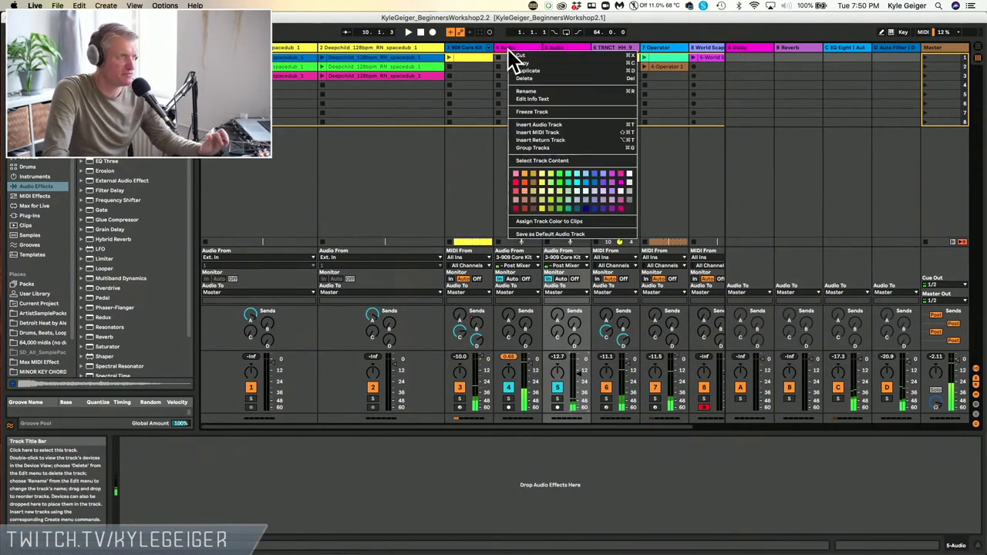
{"action": "left_click", "coordinate": [572, 92]}
{"action": "type", "text": "BassClean"}
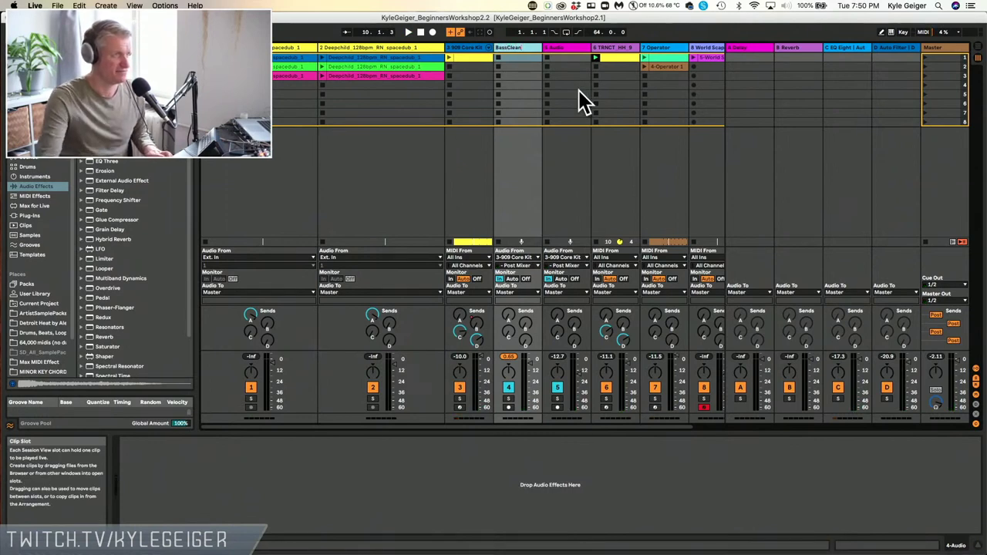
{"action": "left_click", "coordinate": [552, 48]}
{"action": "right_click", "coordinate": [555, 45]}
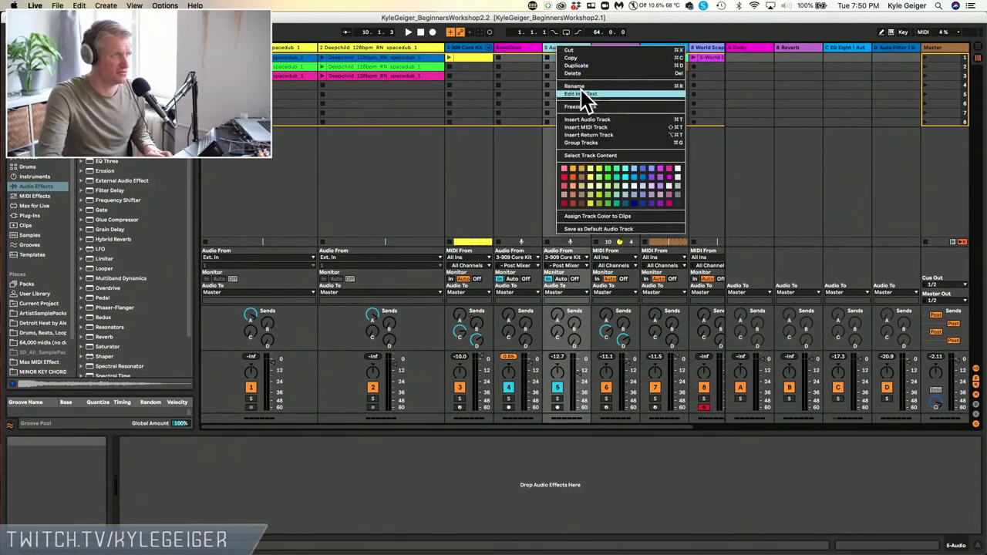
Rename the dry bass drum audio track as Kick909Clean
{"action": "left_click", "coordinate": [517, 49]}
{"action": "right_click", "coordinate": [516, 48]}
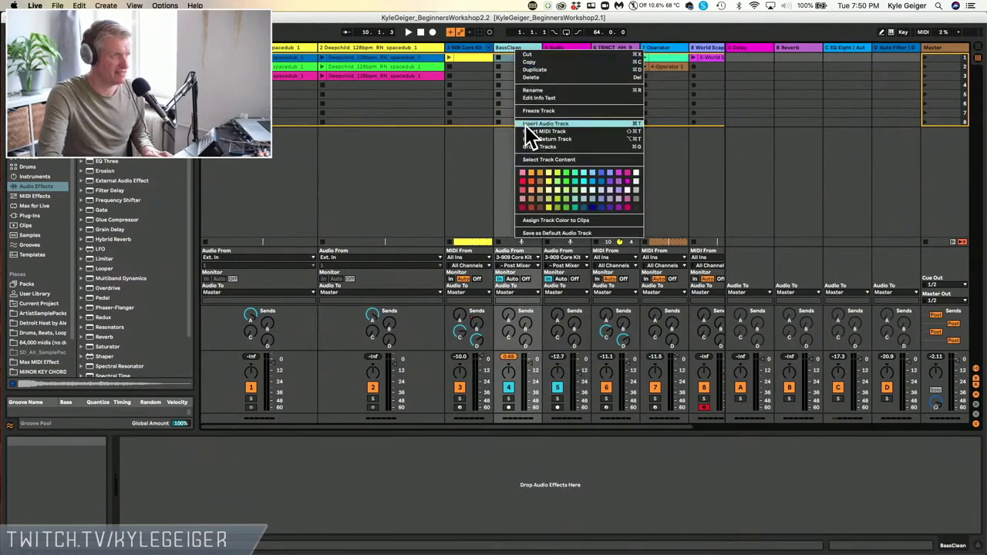
{"action": "left_click", "coordinate": [532, 90]}
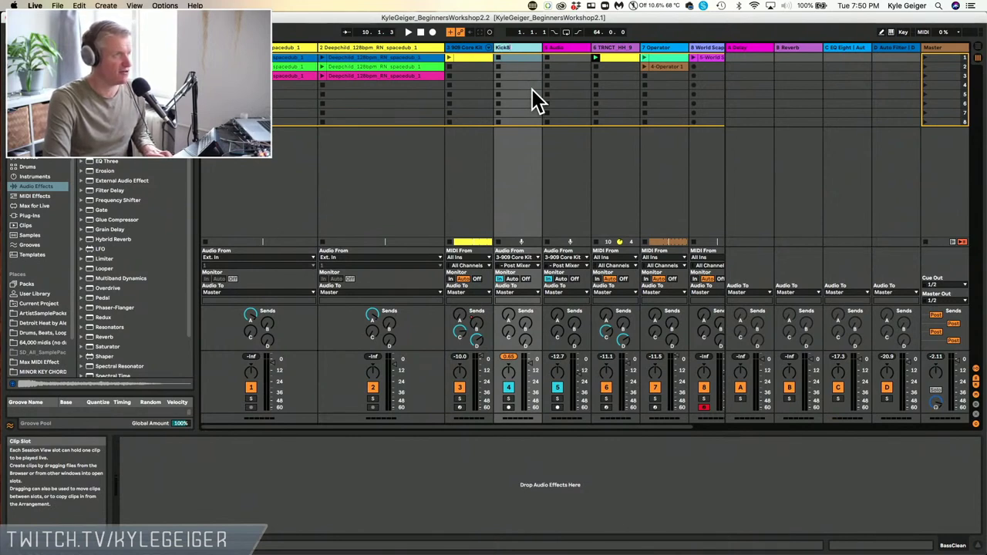
{"action": "type", "text": "Kick909Cl"}
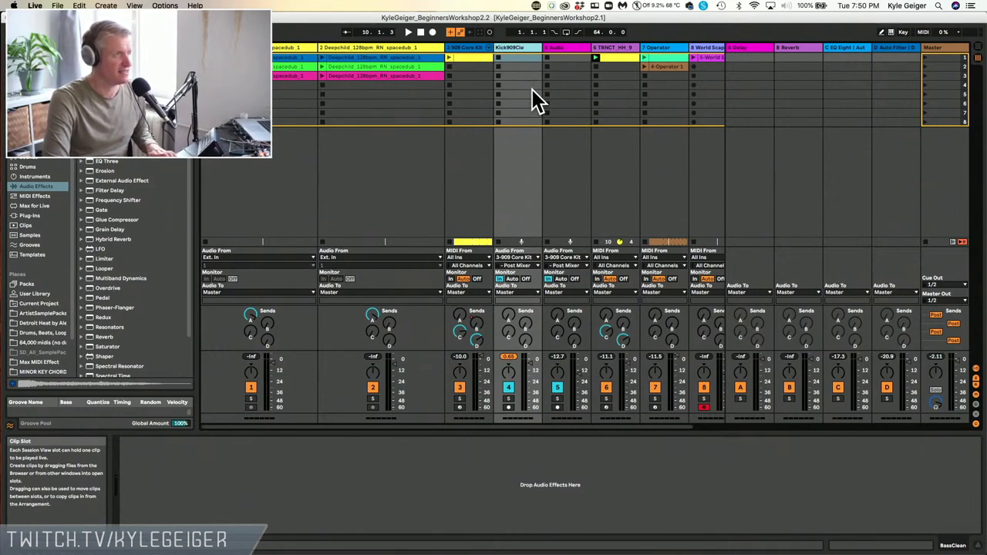
{"action": "type", "text": "ean"}
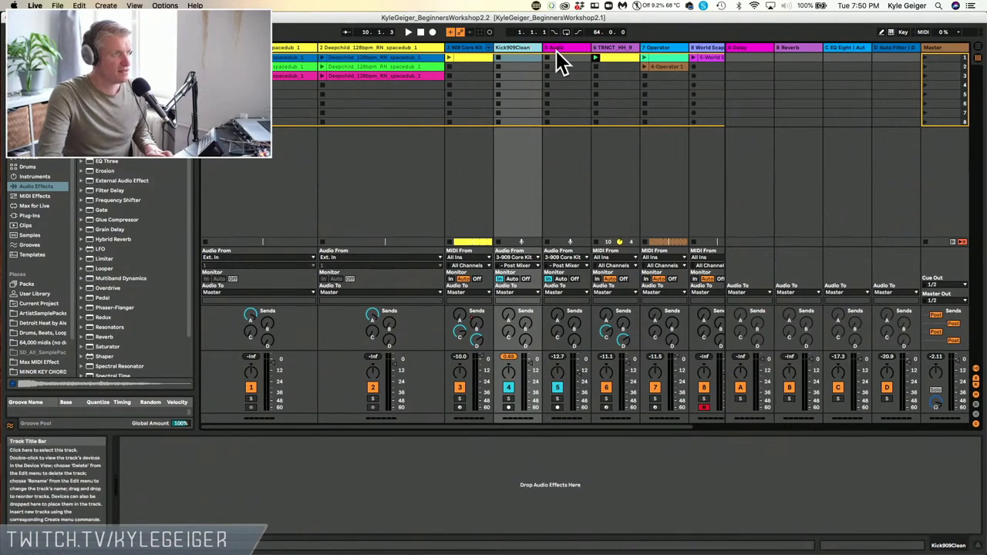
Rename the Saturator chain's audio track as Kick909Saturated
{"action": "left_click", "coordinate": [556, 48]}
{"action": "right_click", "coordinate": [556, 49]}
{"action": "left_click", "coordinate": [604, 90]}
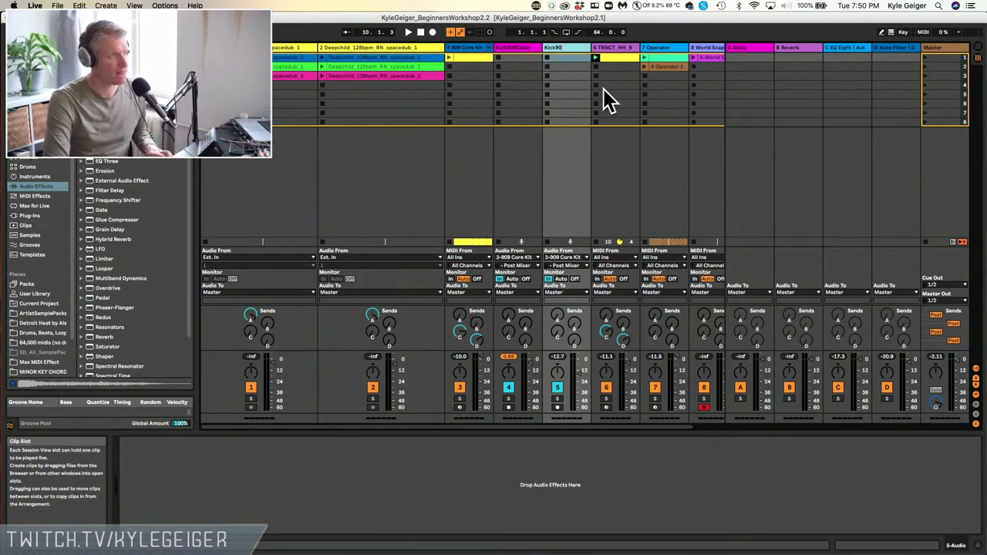
{"action": "type", "text": "Kick909Saturate"}
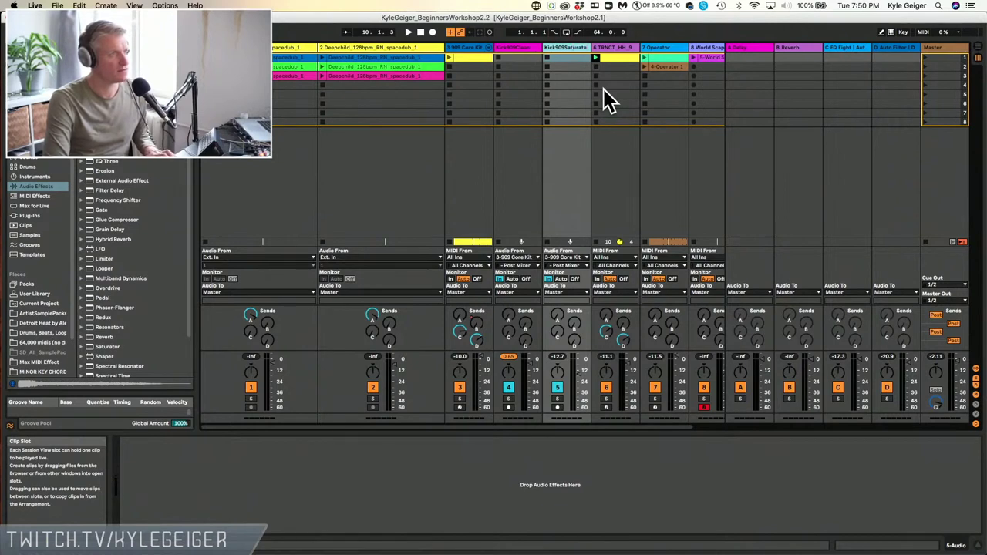
{"action": "type", "text": "d"}
{"action": "key", "text": "Return"}
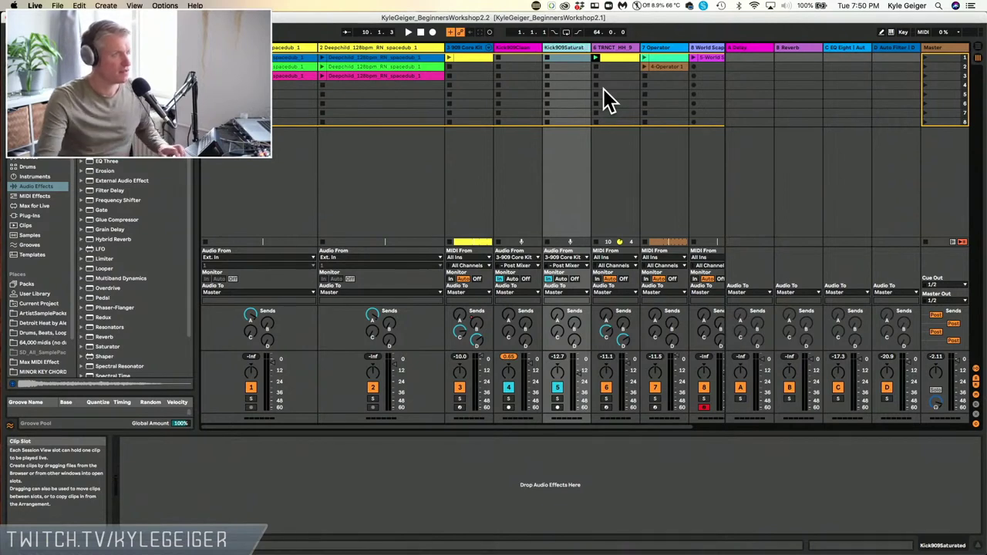
Play back the set and follow the mix through the tracks in Arrangement View
{"action": "key", "text": "space"}
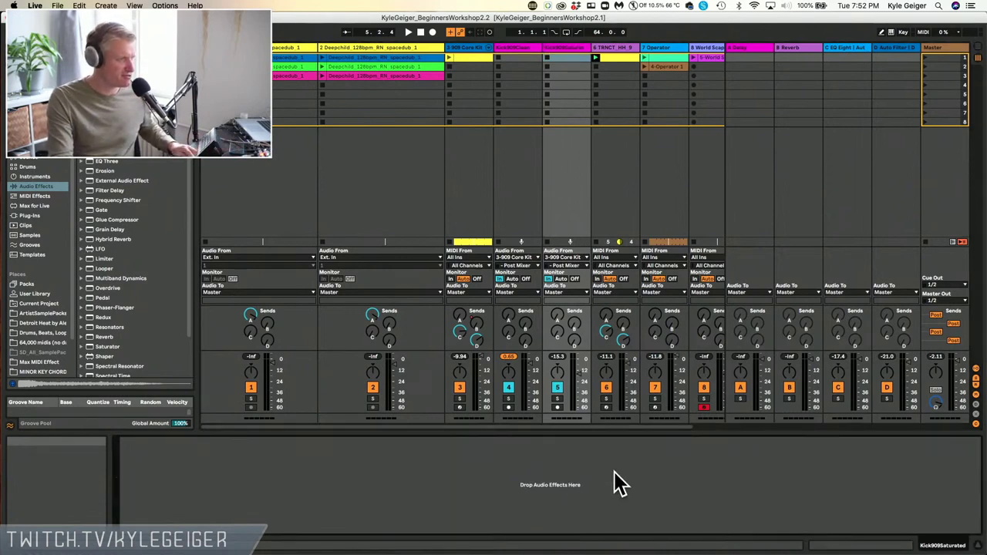
{"action": "key", "text": "space"}
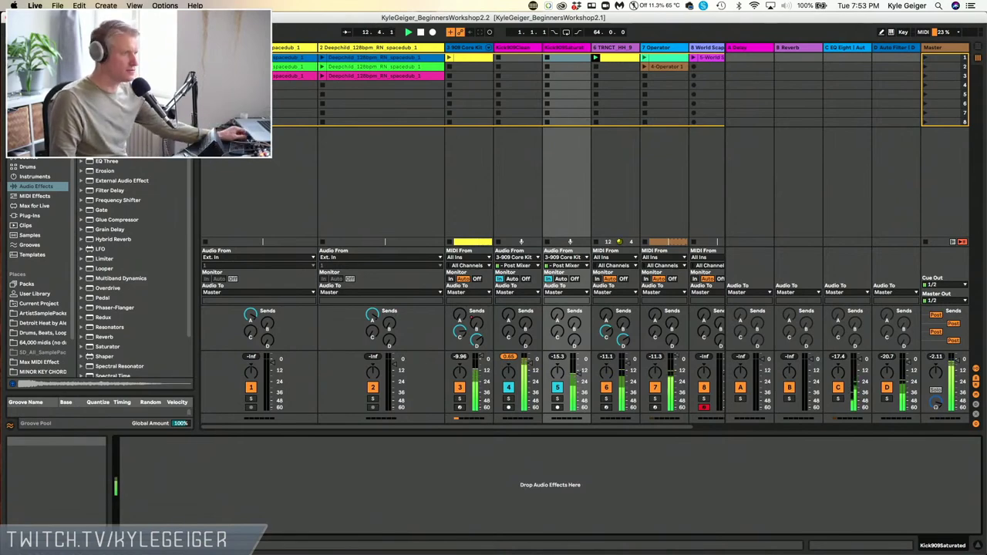
{"action": "key", "text": "Tab"}
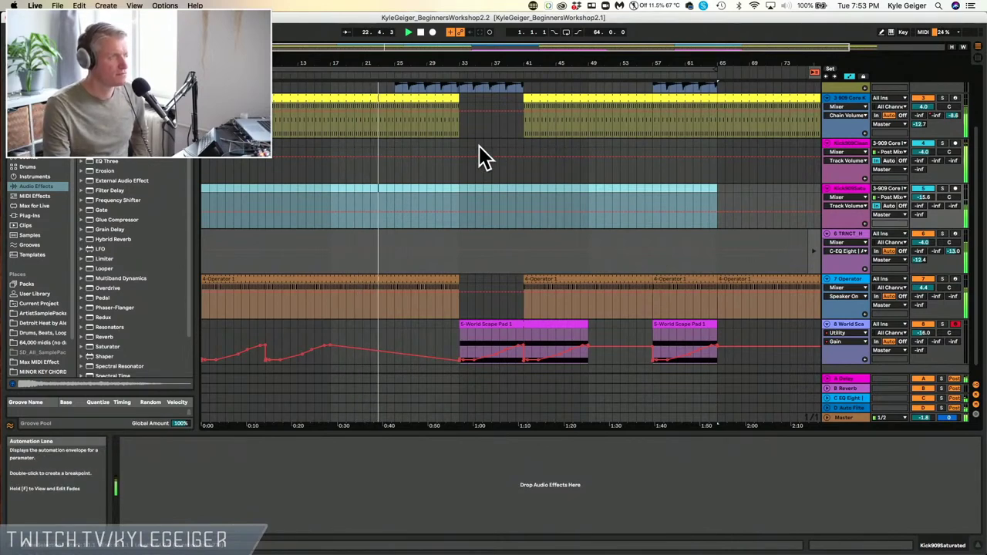
{"action": "scroll", "coordinate": [500, 137], "scroll_direction": "up", "scroll_amount": 1}
{"action": "scroll", "coordinate": [499, 137], "scroll_direction": "up", "scroll_amount": 3}
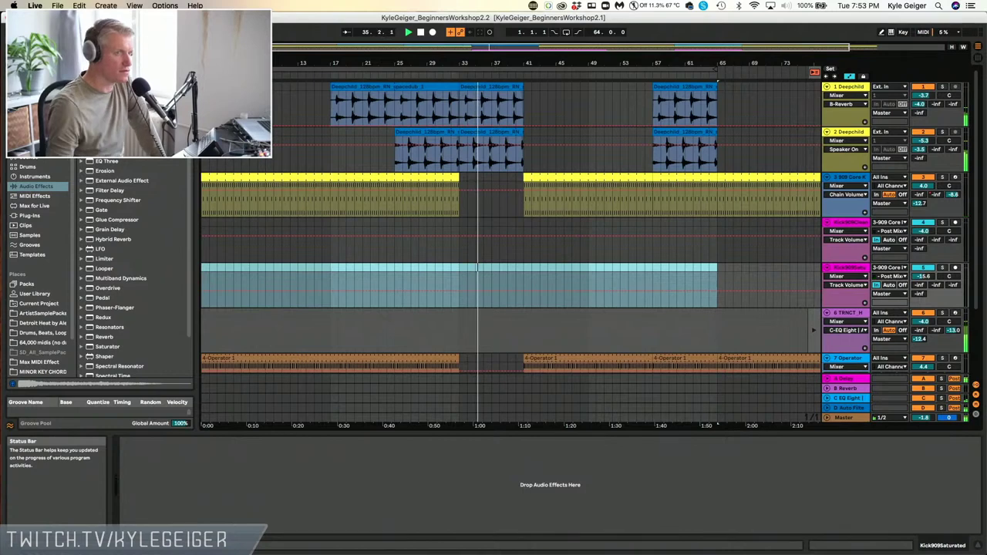
Raise the TRNCT_HH hi-hat track's send A to the Delay return in Session View, and briefly solo return D
{"action": "left_click", "coordinate": [848, 313]}
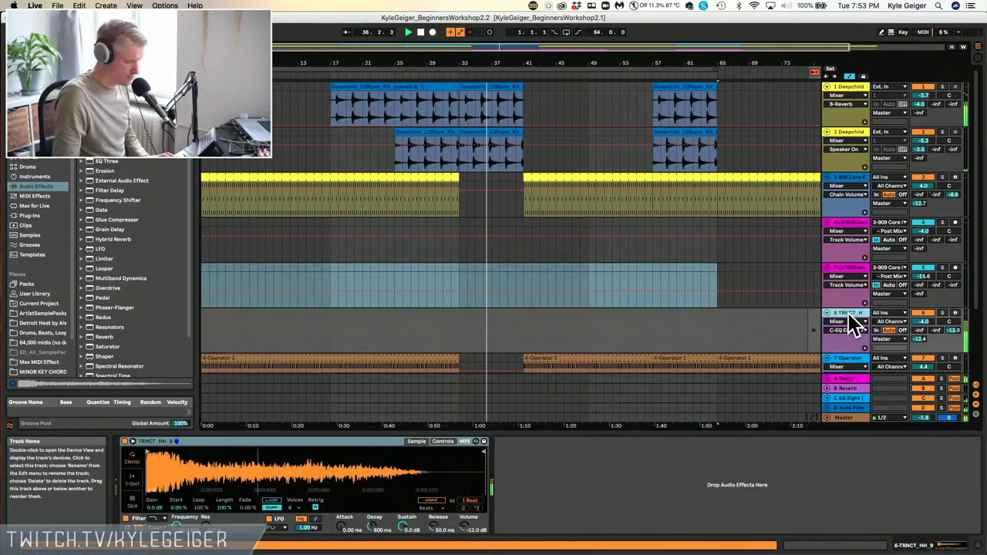
{"action": "key", "text": "Tab"}
{"action": "left_click_drag", "start_coordinate": [607, 315], "coordinate": [607, 274]}
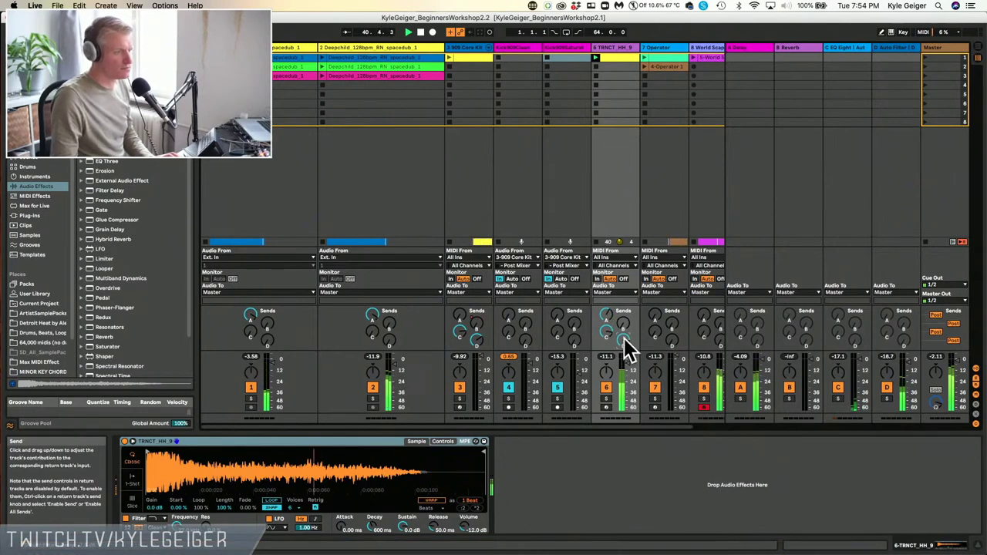
{"action": "left_click", "coordinate": [886, 400]}
{"action": "left_click", "coordinate": [887, 400]}
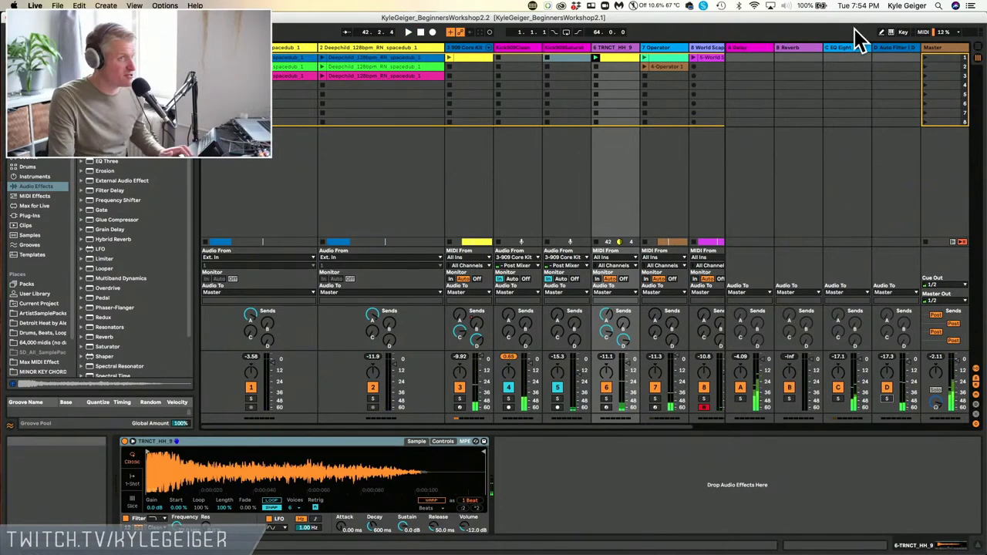
Copy the sidechained Compressor from the Operator track and paste it at the end of return C's effects chain
{"action": "left_click", "coordinate": [842, 50]}
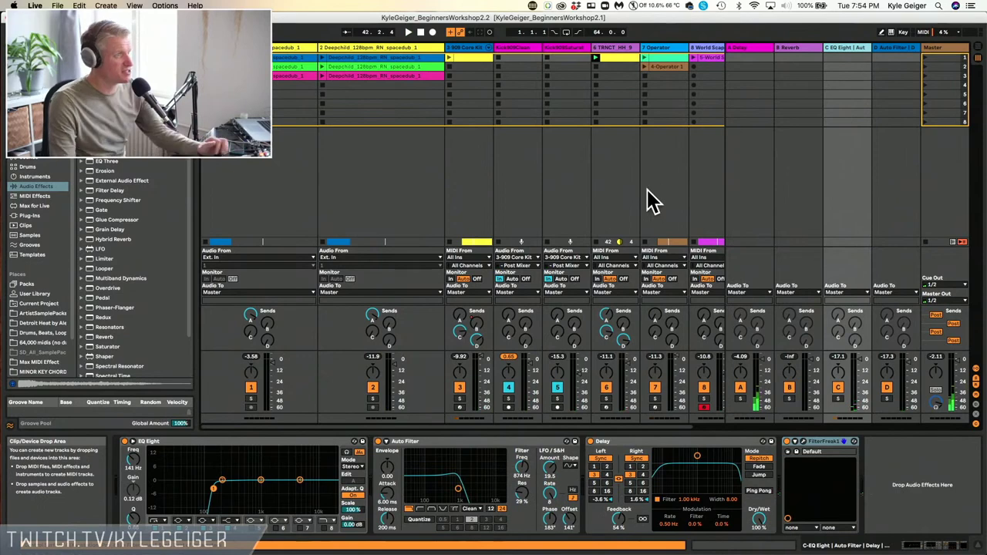
{"action": "left_click", "coordinate": [403, 46]}
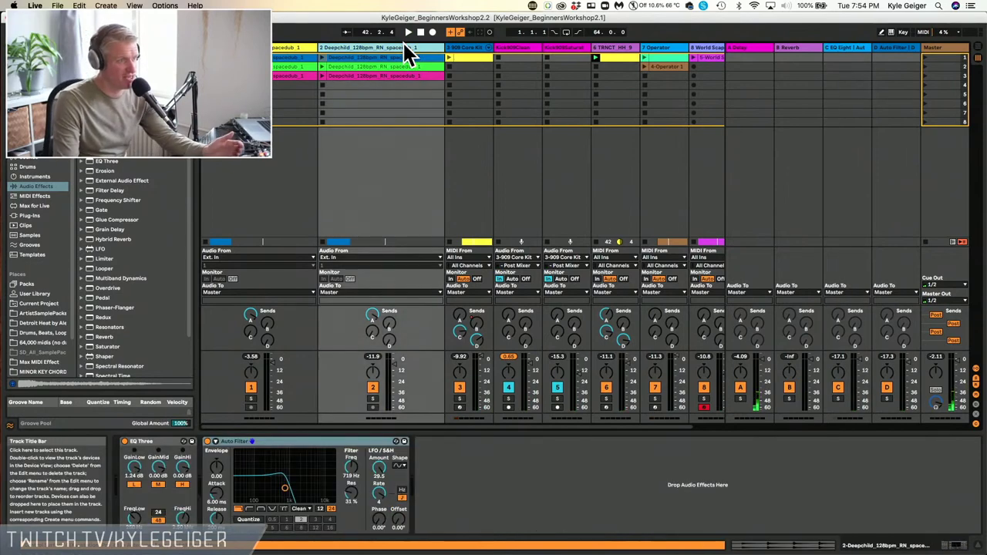
{"action": "left_click", "coordinate": [755, 49]}
{"action": "left_click", "coordinate": [802, 50]}
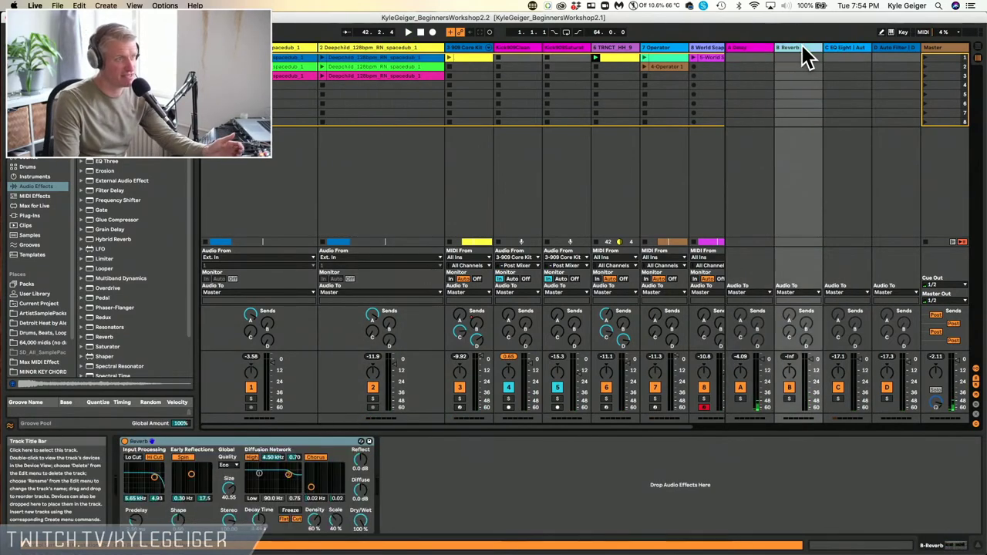
{"action": "left_click", "coordinate": [470, 46]}
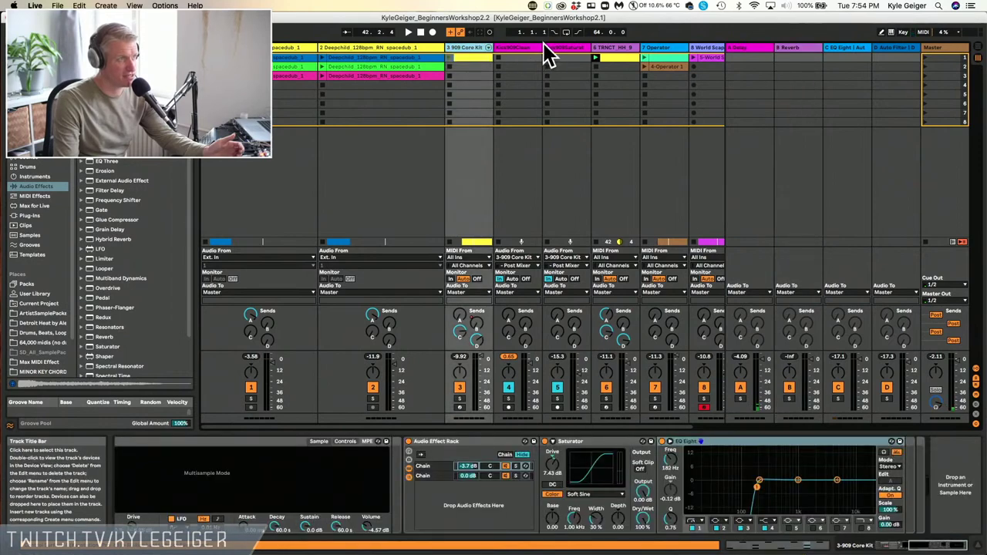
{"action": "left_click", "coordinate": [675, 46]}
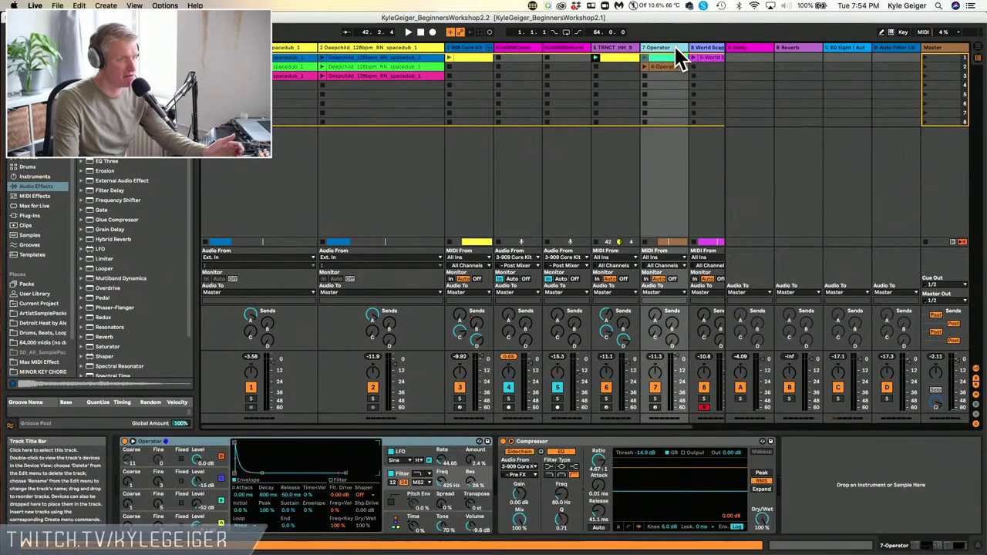
{"action": "left_click", "coordinate": [639, 441]}
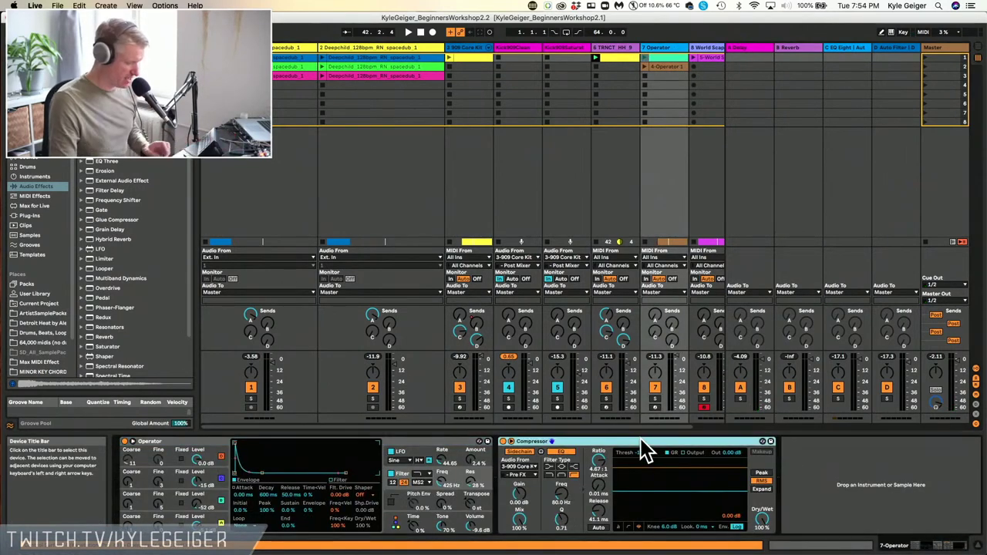
{"action": "left_click", "coordinate": [844, 47]}
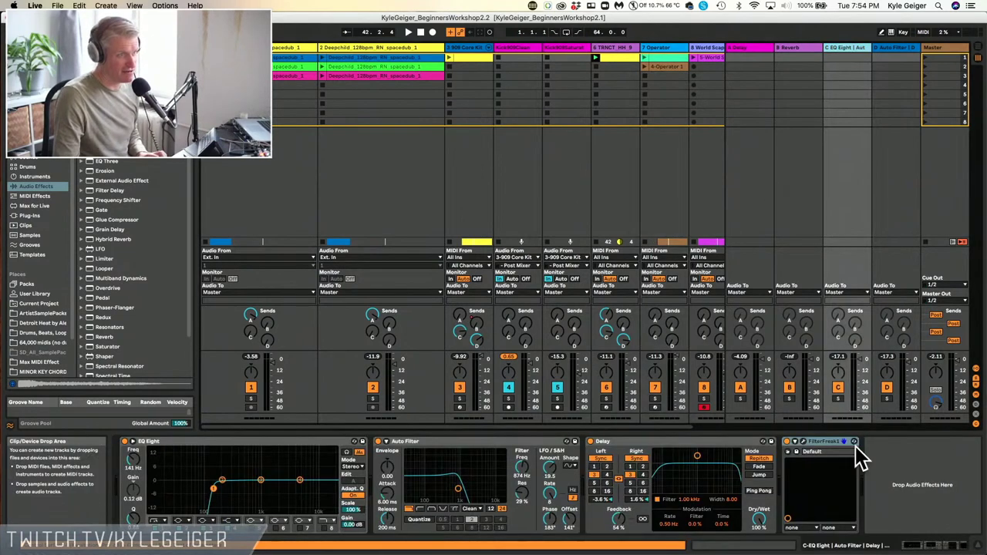
{"action": "right_click", "coordinate": [914, 483]}
{"action": "left_click", "coordinate": [929, 479]}
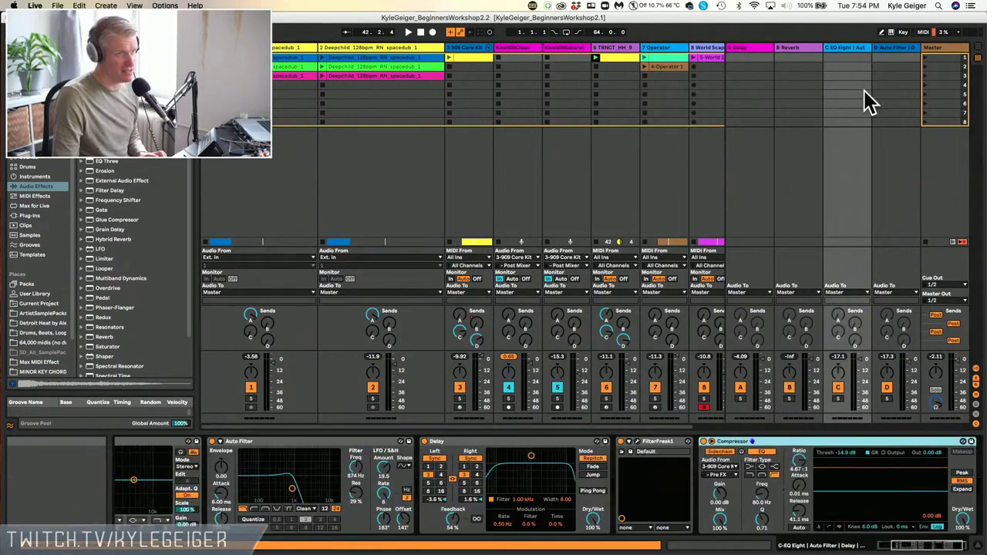
Paste the same Compressor at the end of return D's chain and insert an EQ Eight between its Delay and Compressor
{"action": "left_click", "coordinate": [888, 48]}
{"action": "right_click", "coordinate": [682, 486]}
{"action": "left_click", "coordinate": [694, 486]}
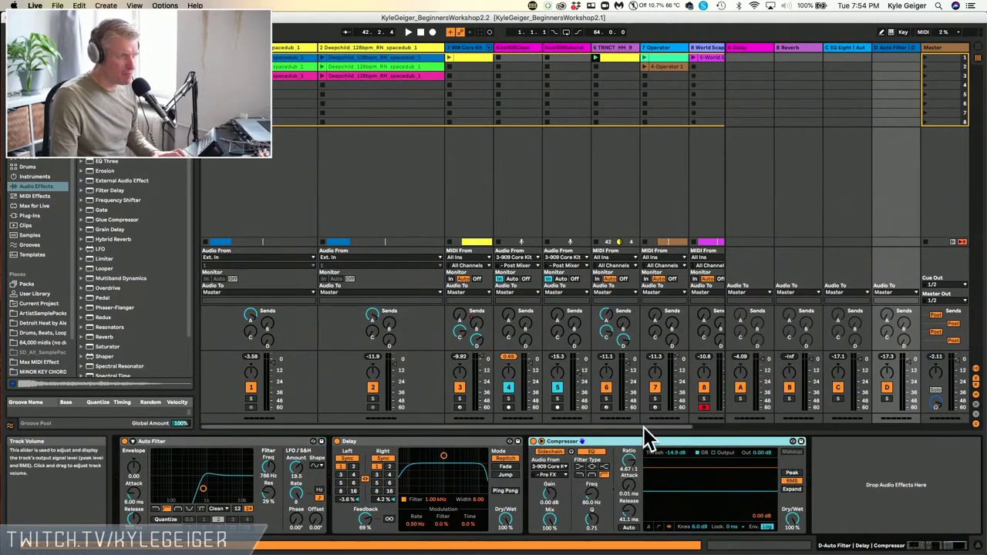
{"action": "mouse_move", "coordinate": [112, 163]}
{"action": "left_mouse_down"}
{"action": "mouse_move", "coordinate": [264, 232]}
{"action": "mouse_move", "coordinate": [501, 457]}
{"action": "mouse_move", "coordinate": [536, 465]}
{"action": "mouse_move", "coordinate": [525, 463]}
{"action": "left_mouse_up"}
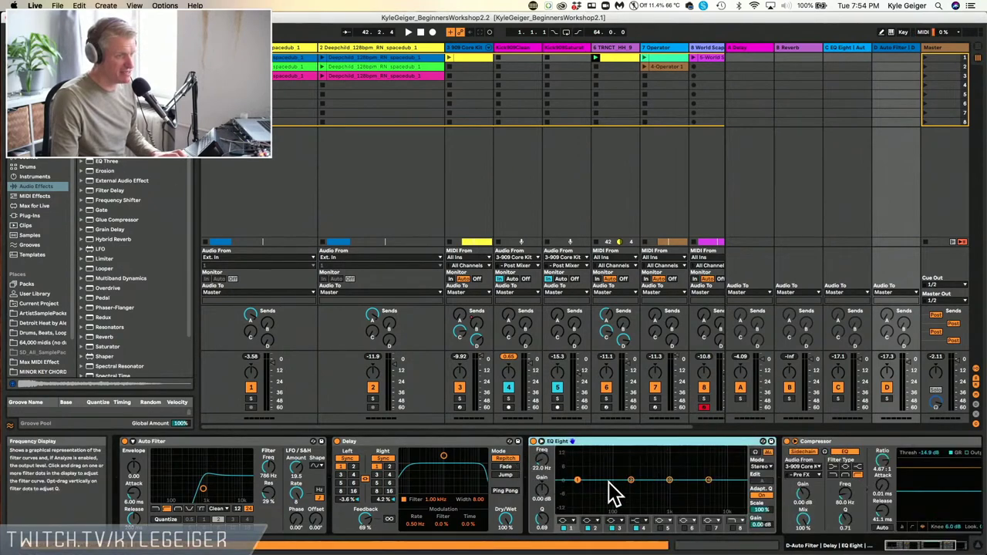
Set band 1 of return D's EQ Eight to a low-cut filter at 174 Hz and play back the result
{"action": "left_click", "coordinate": [568, 524]}
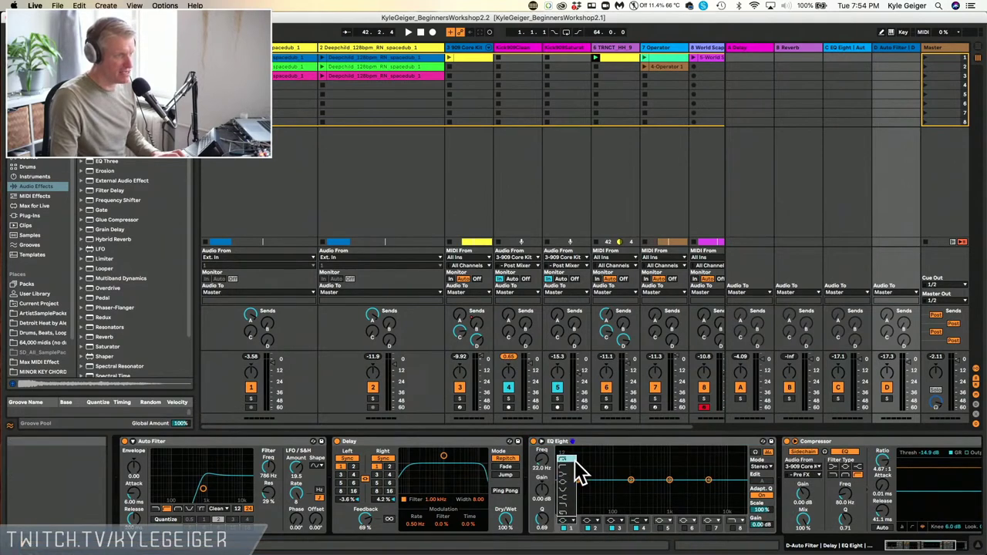
{"action": "left_click", "coordinate": [570, 482]}
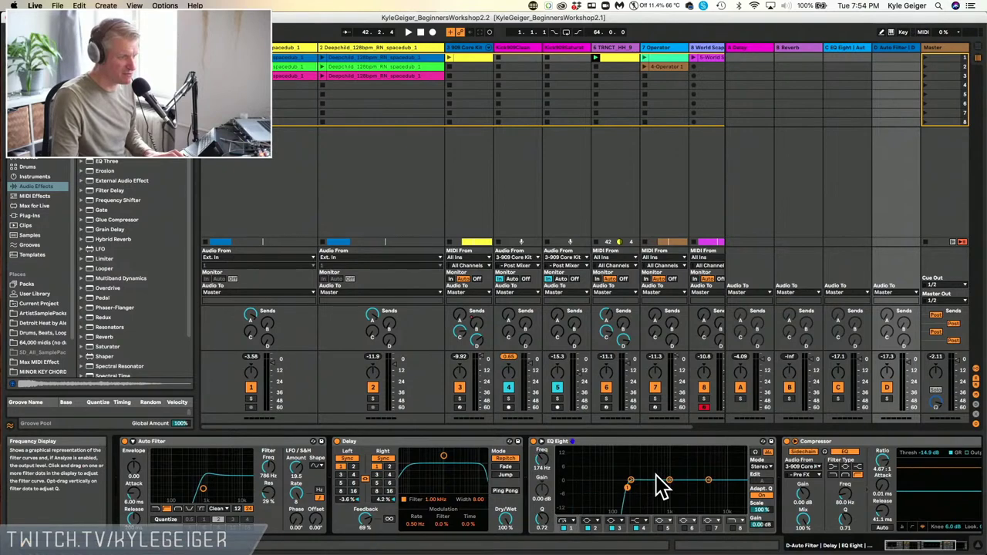
{"action": "key", "text": "space"}
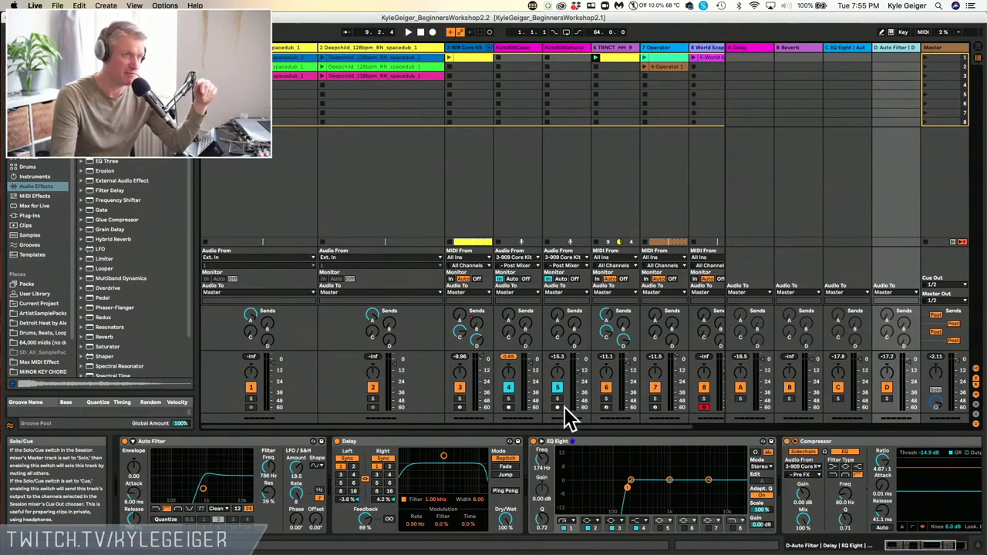
Play back the set and compare the effects chains of returns C and D, including their sidechained Compressors
{"action": "left_click", "coordinate": [862, 55]}
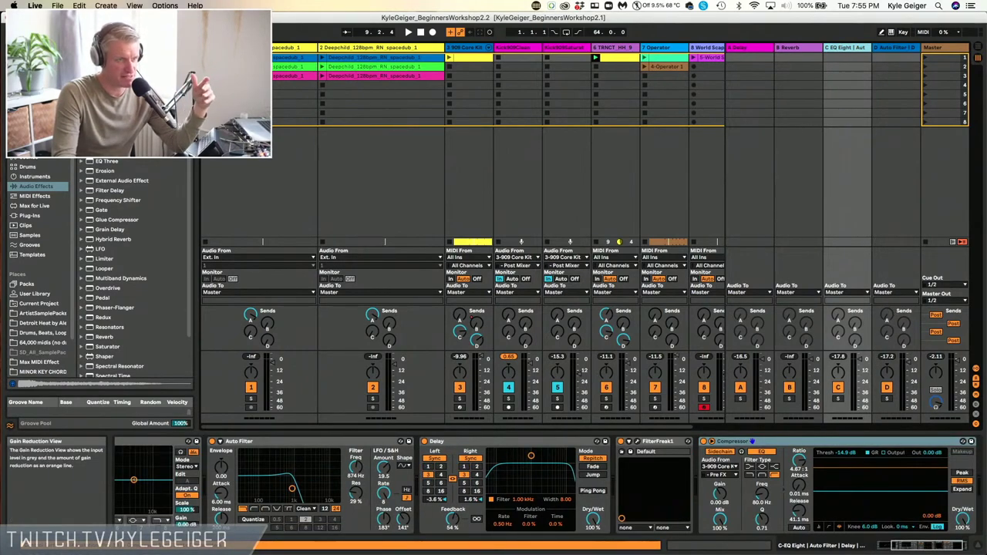
{"action": "scroll", "coordinate": [877, 500], "scroll_direction": "right", "scroll_amount": 2}
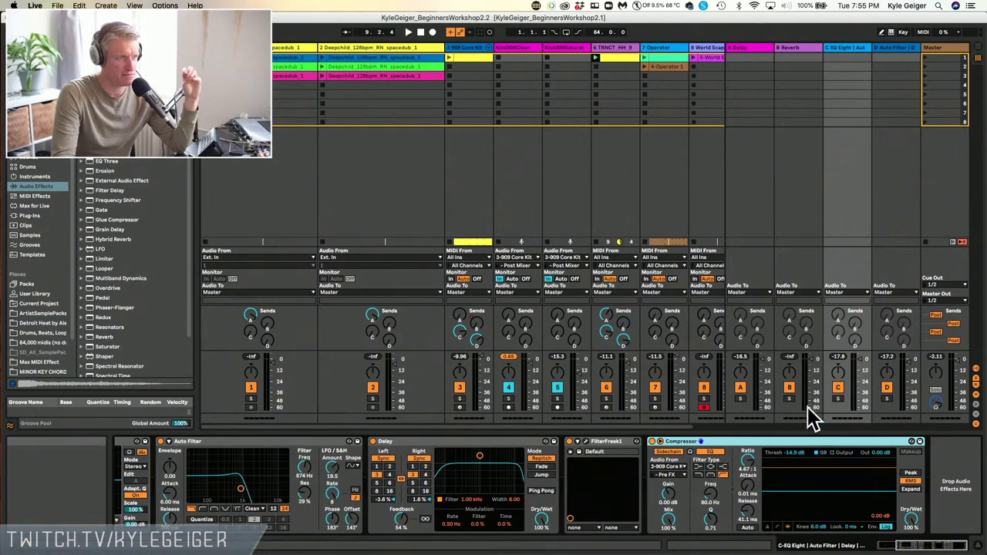
{"action": "left_click", "coordinate": [886, 52]}
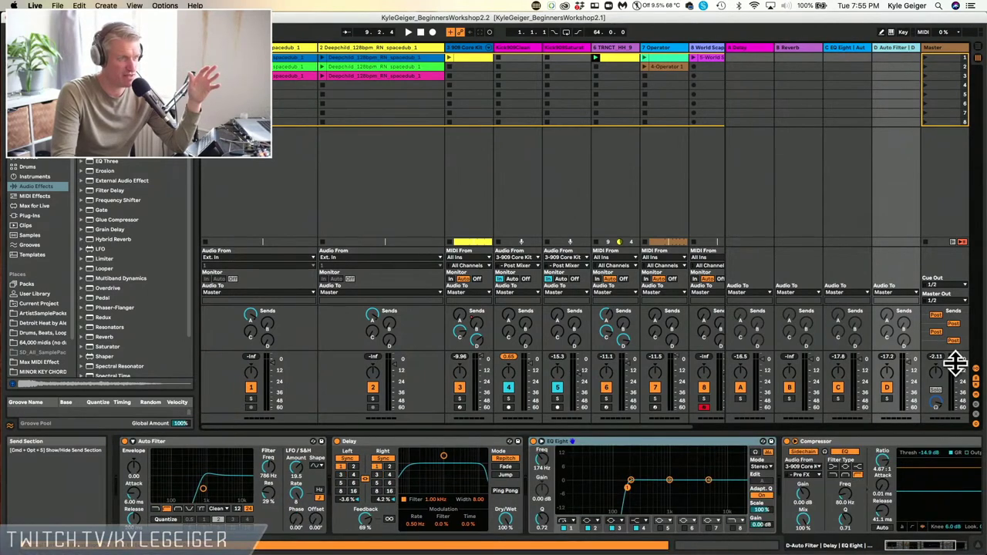
{"action": "left_click", "coordinate": [614, 442]}
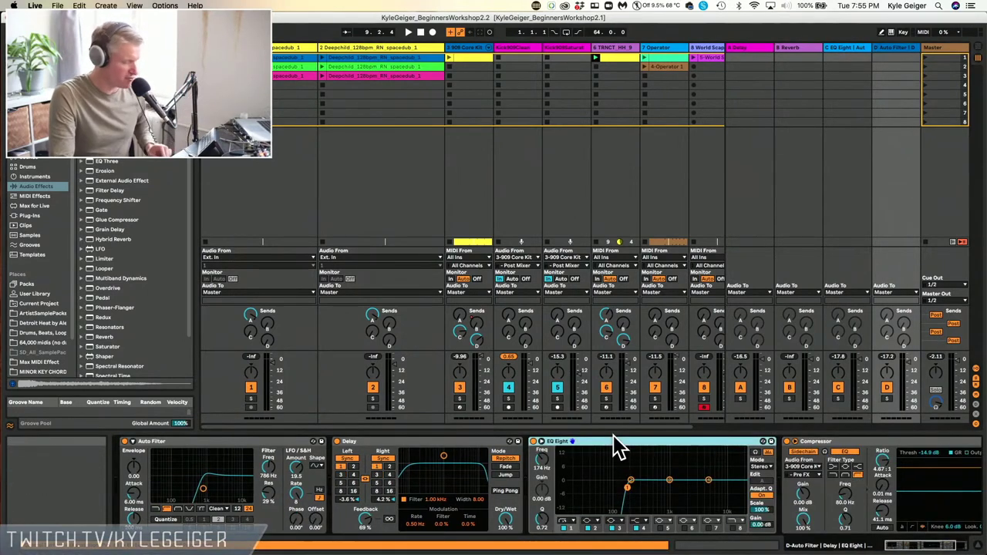
{"action": "key", "text": "space"}
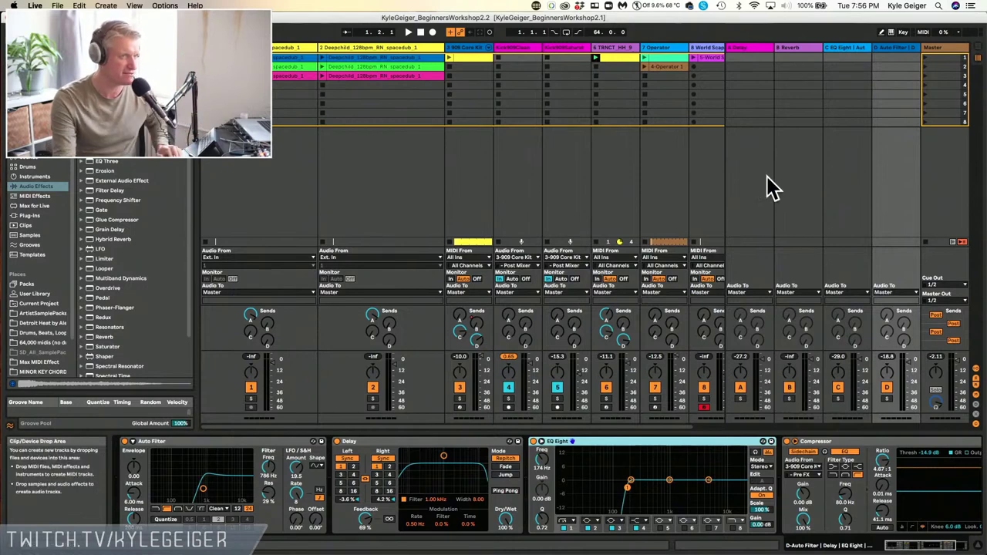
{"action": "left_click", "coordinate": [851, 48]}
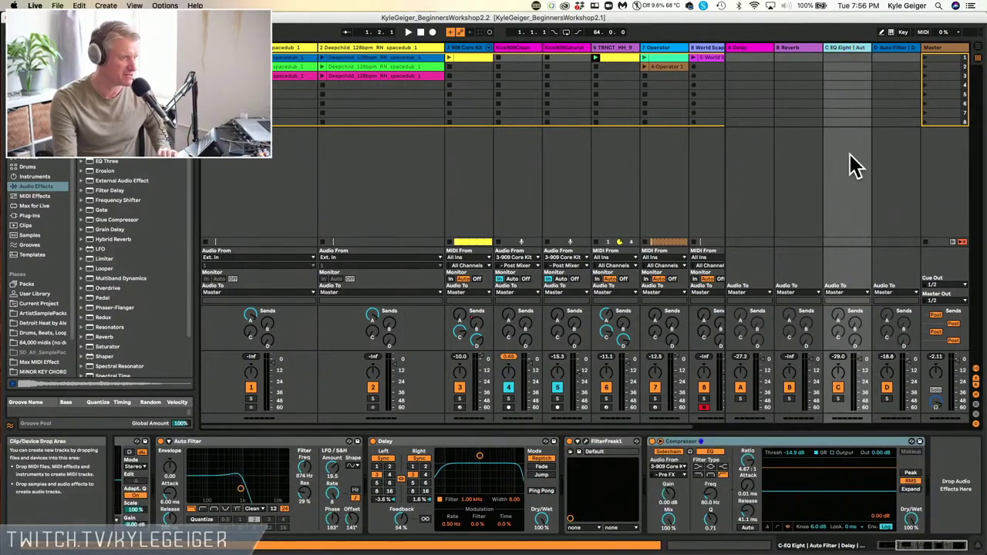
{"action": "key", "text": "space"}
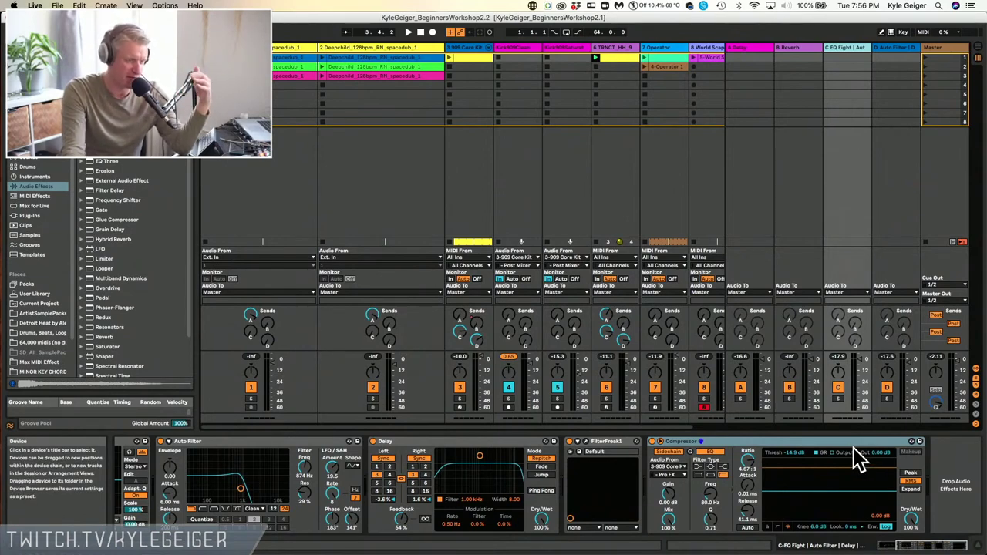
{"action": "key", "text": "space"}
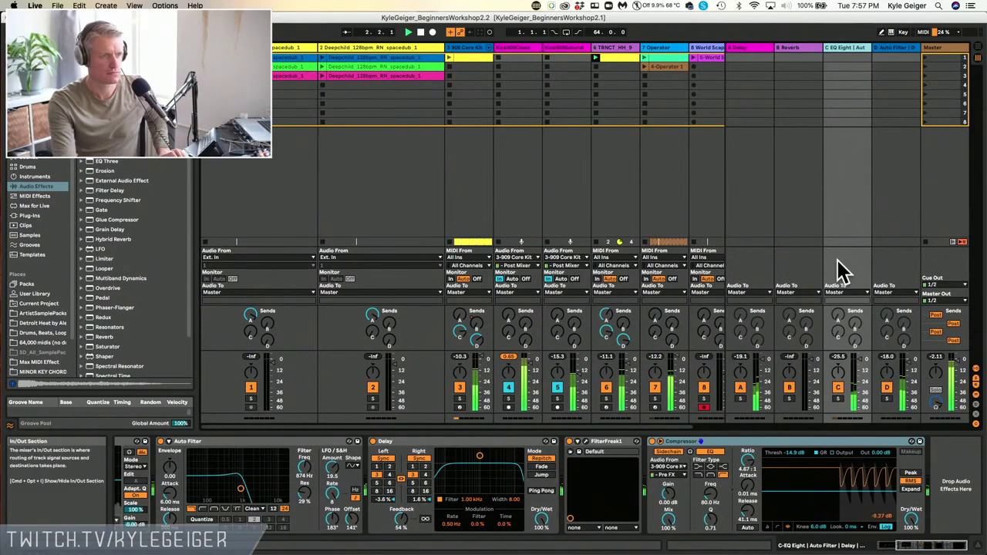
Set the threshold of return D's sidechained Compressor to -13.5 dB during playback
{"action": "left_click", "coordinate": [894, 47]}
{"action": "left_click_drag", "start_coordinate": [926, 544], "coordinate": [930, 544]}
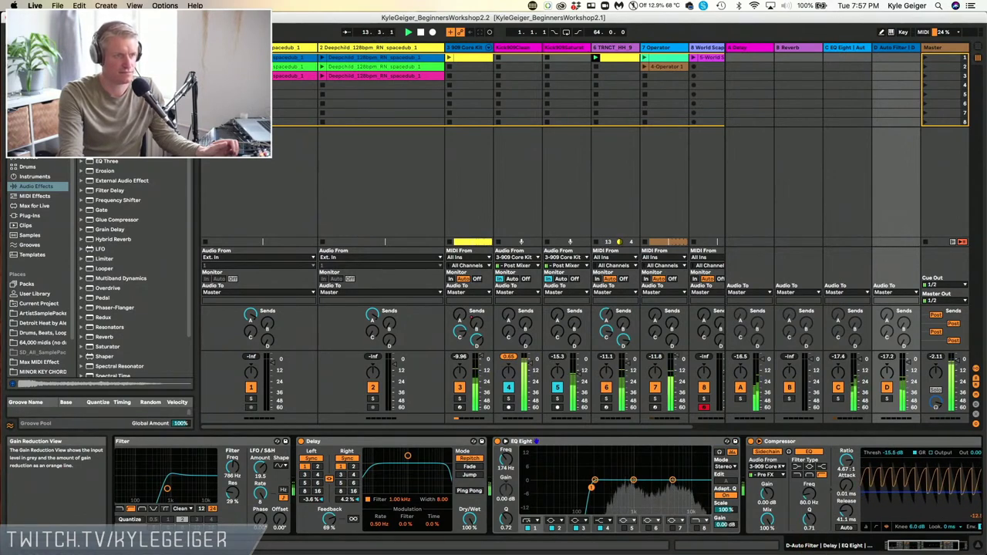
{"action": "left_click_drag", "start_coordinate": [917, 497], "coordinate": [918, 471]}
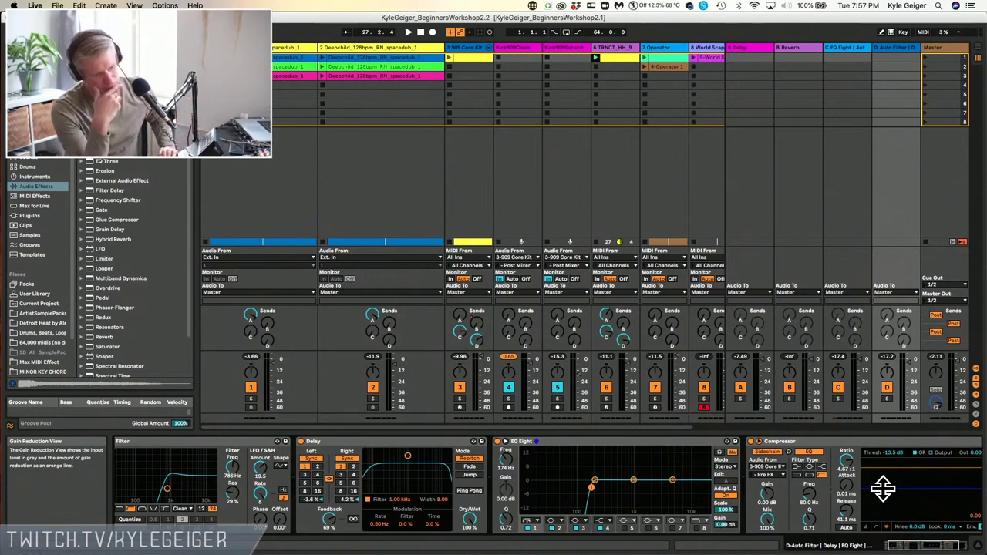
Inspect the World Scape Pad clips and the Master's effects during playback in Arrangement View
{"action": "key", "text": "Tab"}
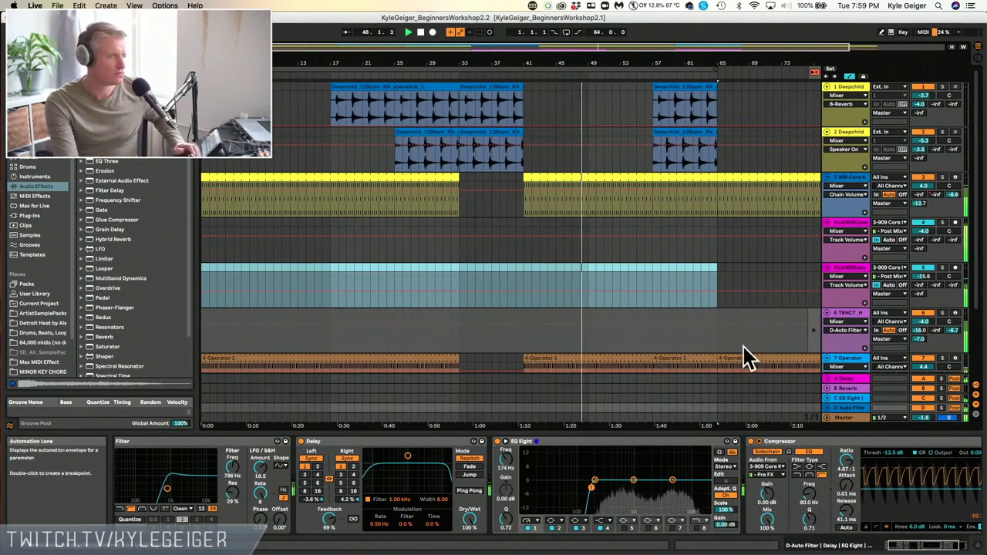
{"action": "scroll", "coordinate": [744, 349], "scroll_direction": "down", "scroll_amount": 3}
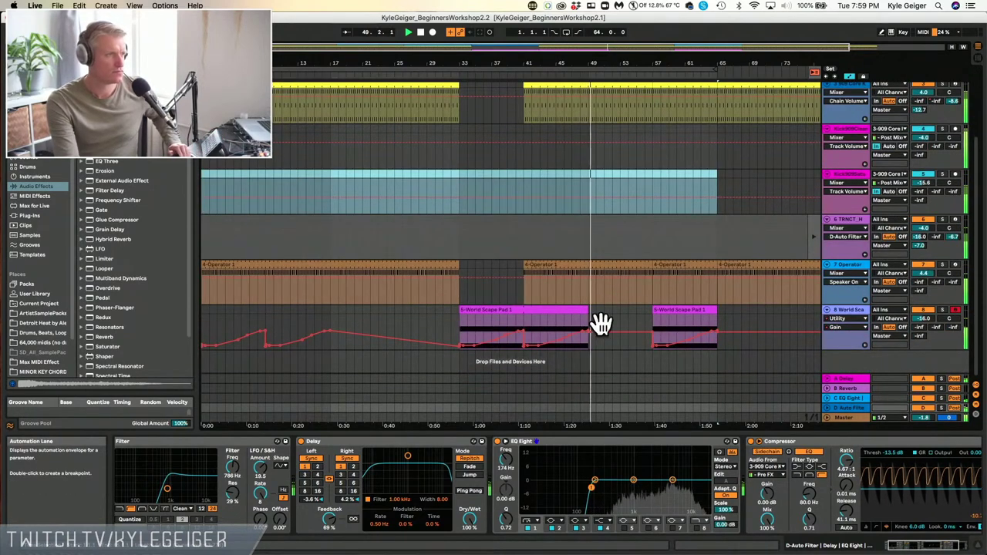
{"action": "left_click", "coordinate": [524, 309]}
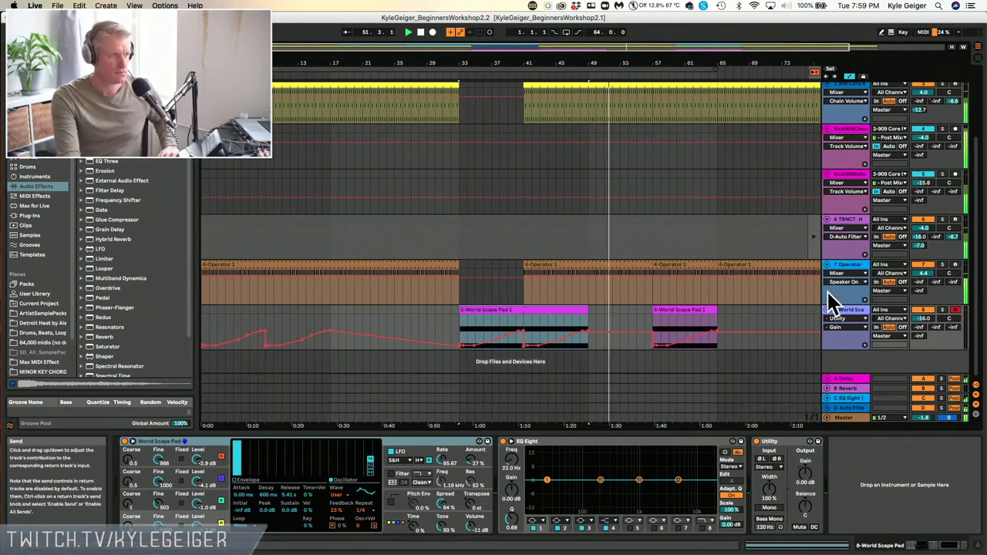
{"action": "left_click", "coordinate": [694, 312]}
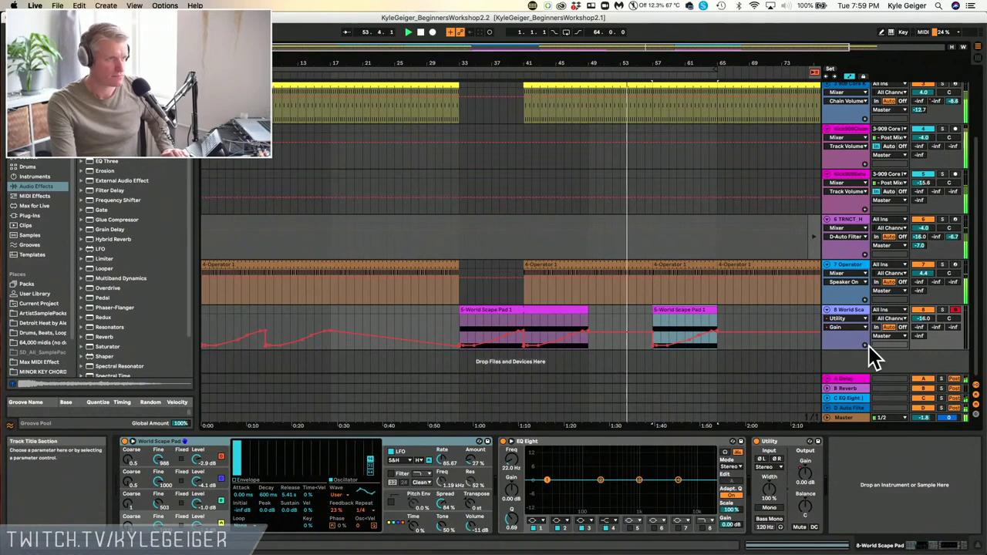
{"action": "left_click", "coordinate": [841, 418]}
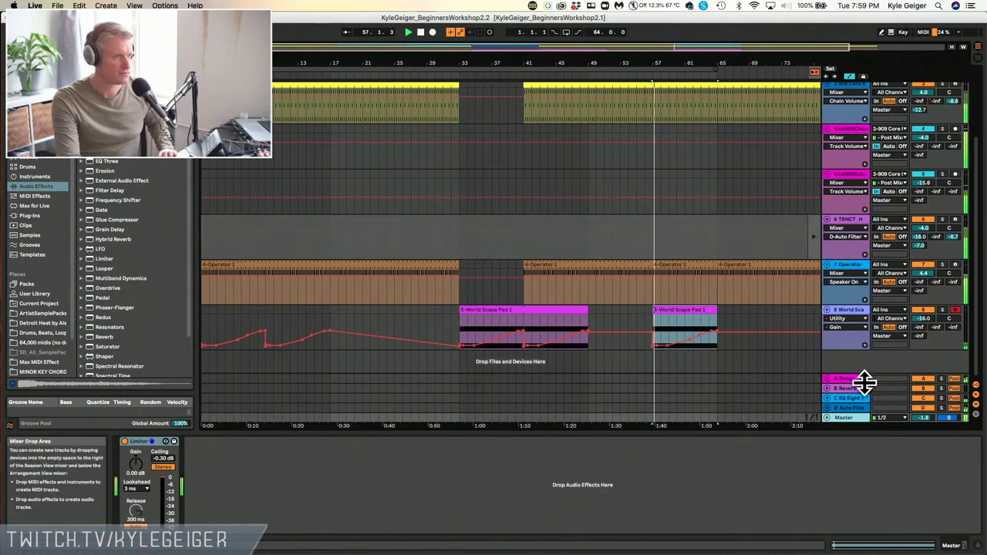
Review the track levels across the Session View mixer along with the Limiter on the Master
{"action": "key", "text": "Tab"}
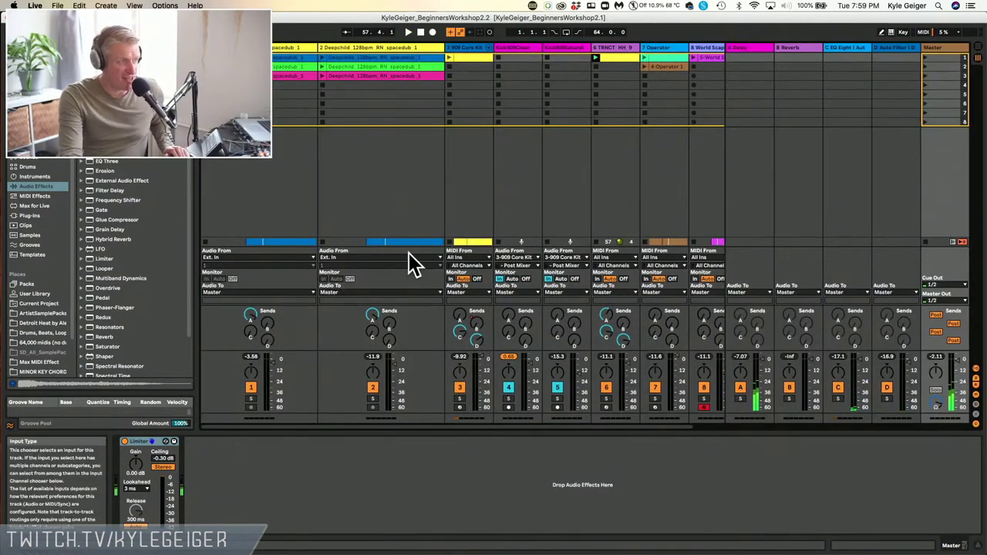
{"action": "left_click", "coordinate": [286, 193]}
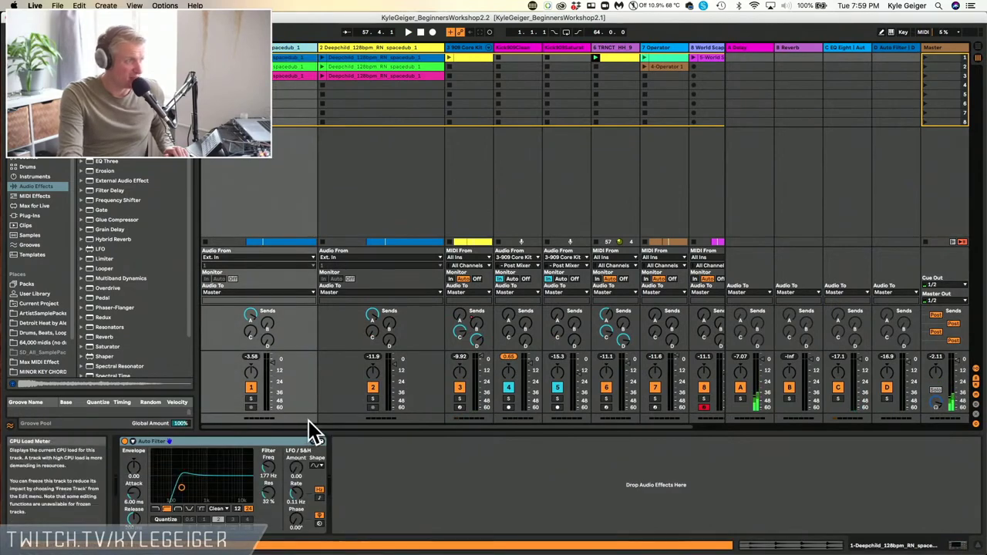
{"action": "left_click_drag", "start_coordinate": [313, 425], "coordinate": [438, 426]}
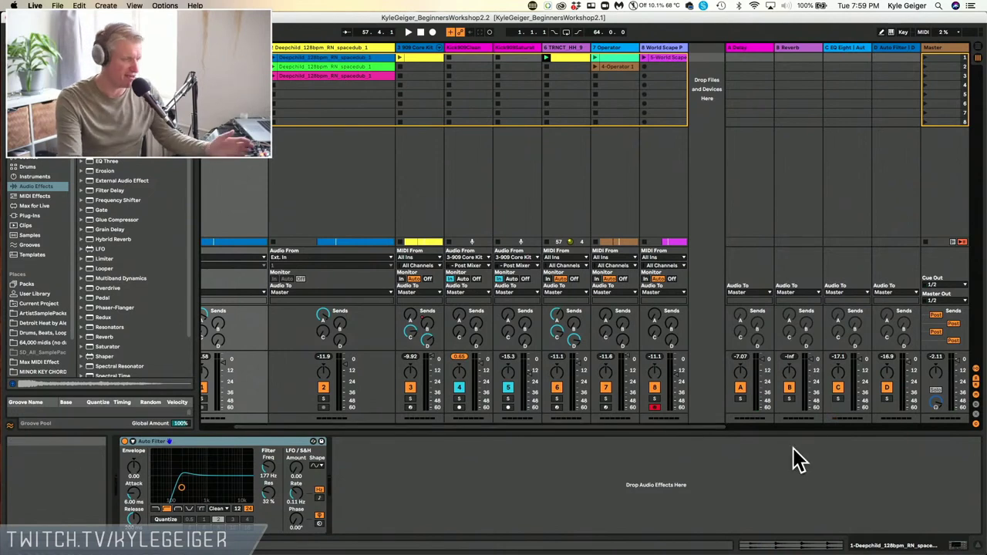
{"action": "left_click", "coordinate": [959, 62]}
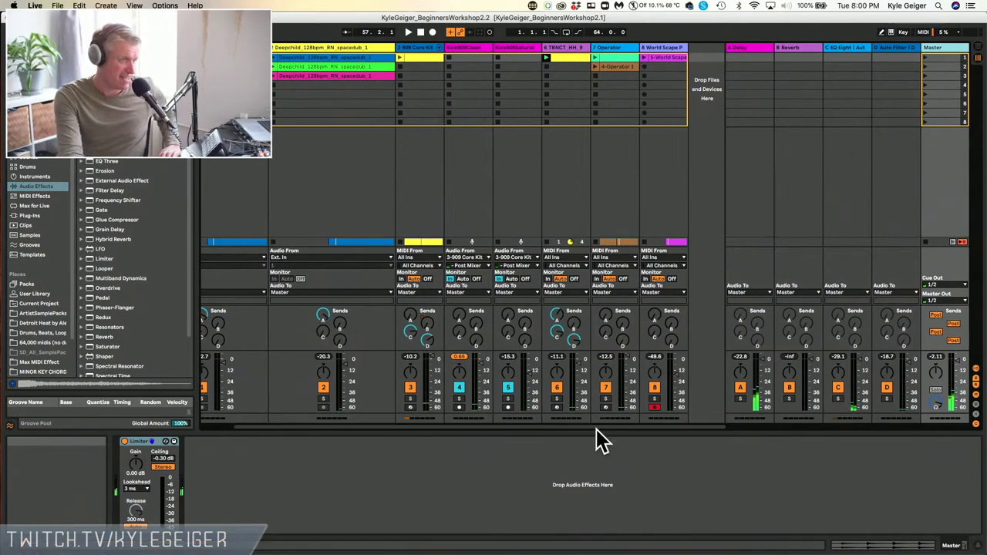
{"action": "left_click_drag", "start_coordinate": [595, 428], "coordinate": [378, 433]}
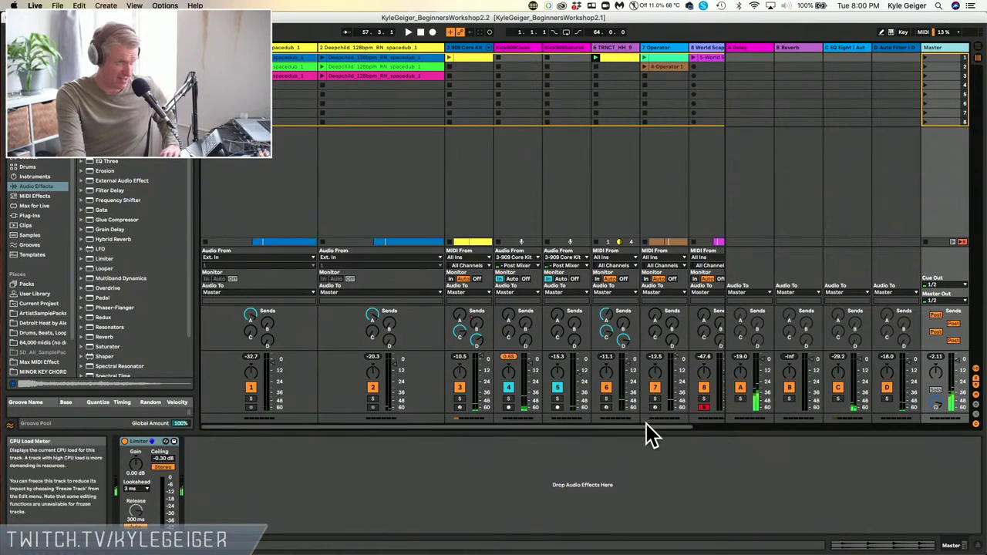
{"action": "left_click_drag", "start_coordinate": [636, 426], "coordinate": [711, 426]}
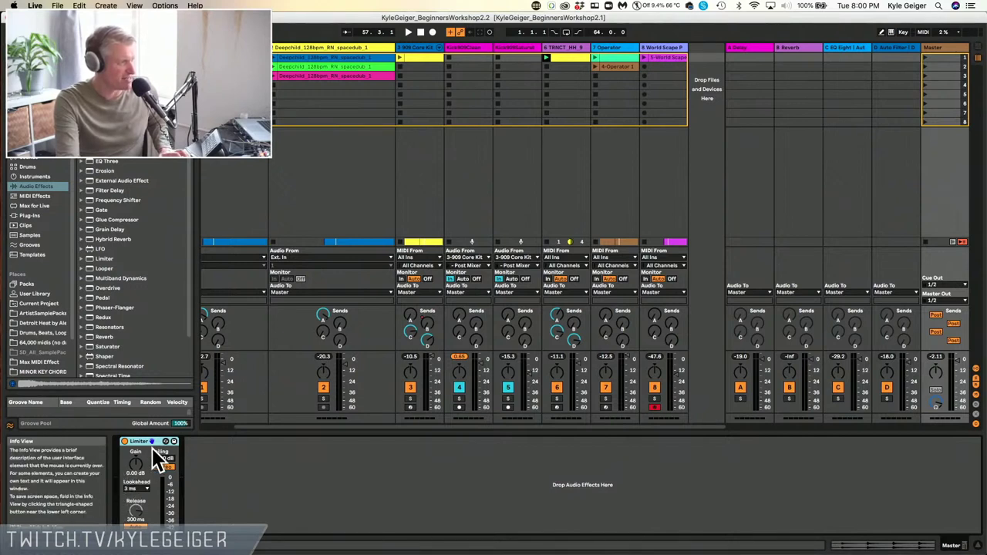
{"action": "key", "text": "space"}
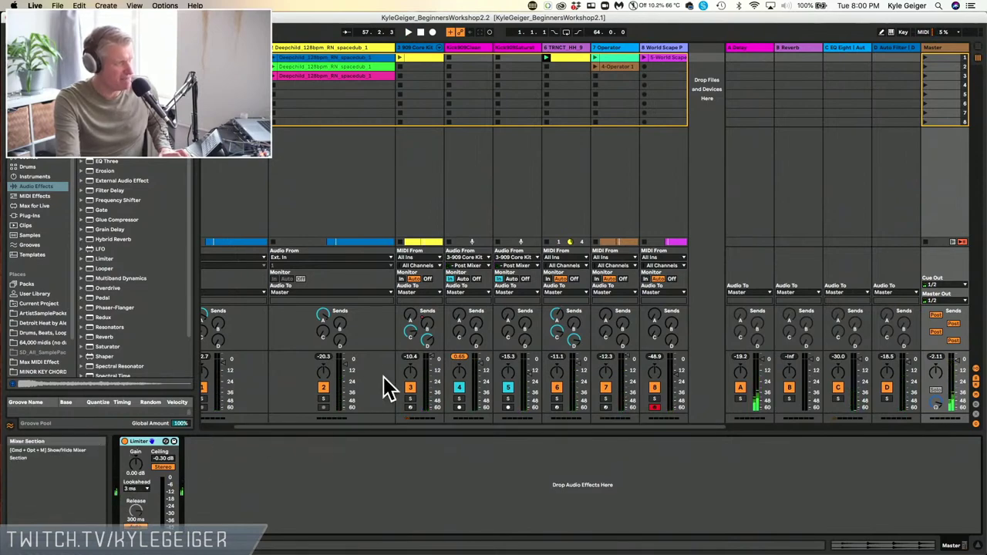
Select all eight tracks together and lower their volume faders as a group while the set plays
{"action": "left_click", "coordinate": [677, 48]}
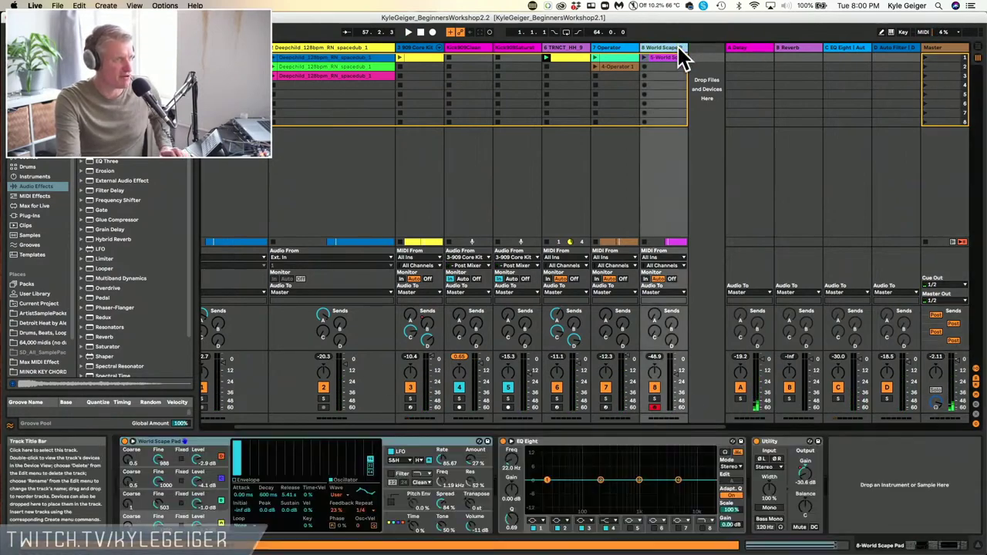
{"action": "left_click_drag", "start_coordinate": [669, 425], "coordinate": [451, 432]}
{"action": "left_click", "coordinate": [304, 340]}
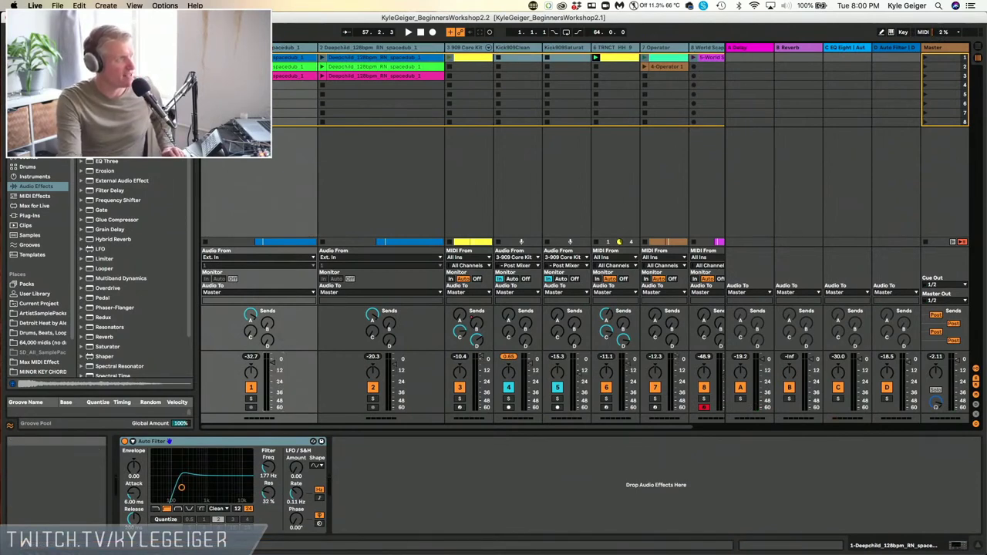
{"action": "left_click", "coordinate": [714, 46]}
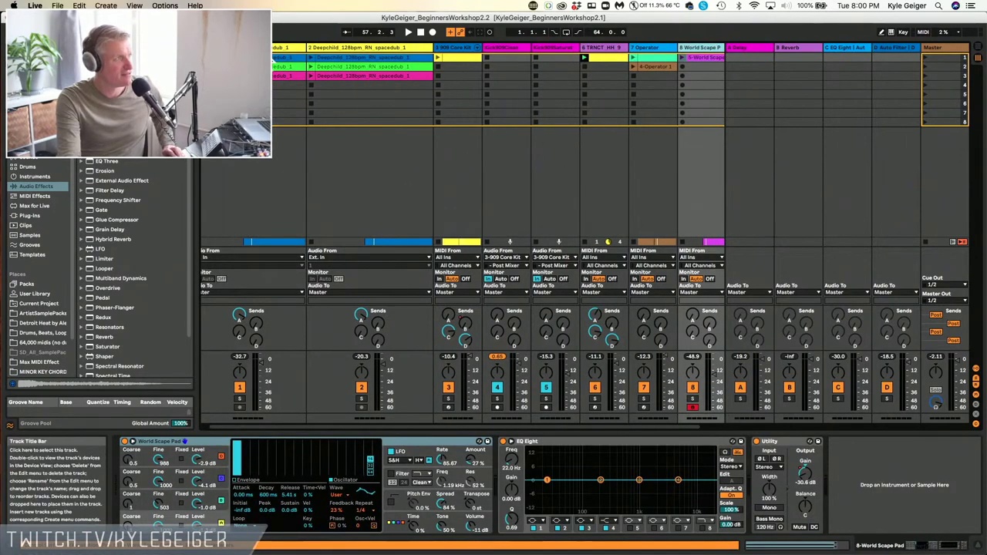
{"action": "left_click", "coordinate": [289, 46]}
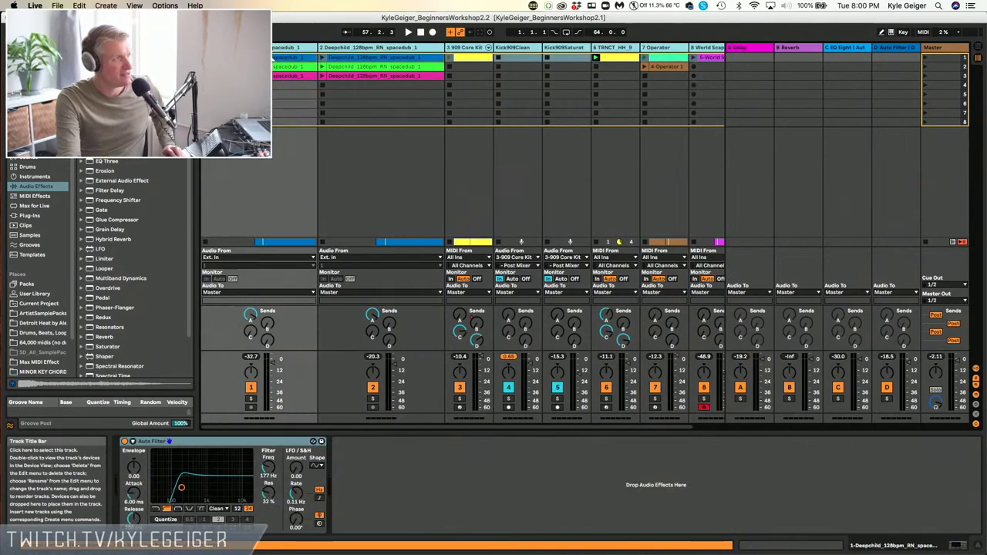
{"action": "left_click", "coordinate": [274, 362]}
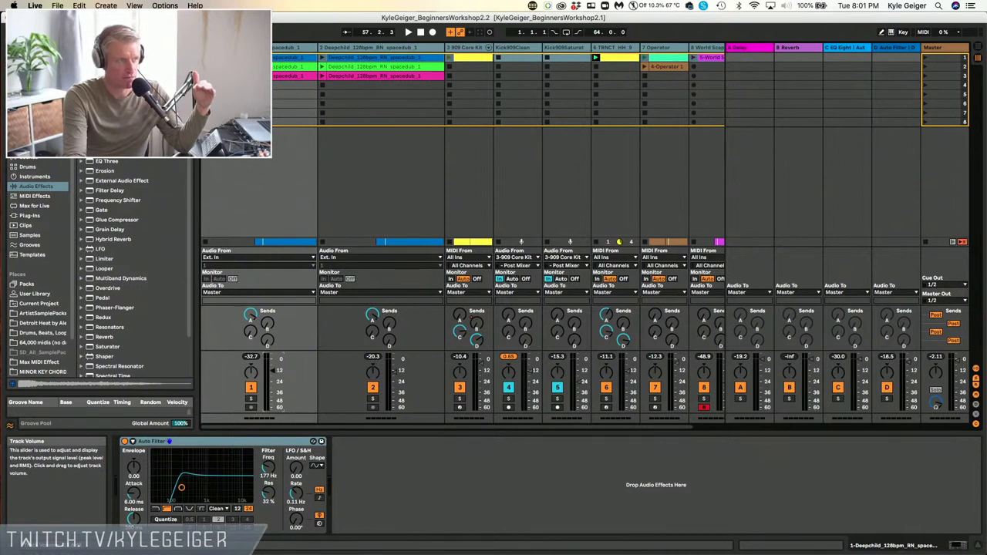
{"action": "key", "text": "space"}
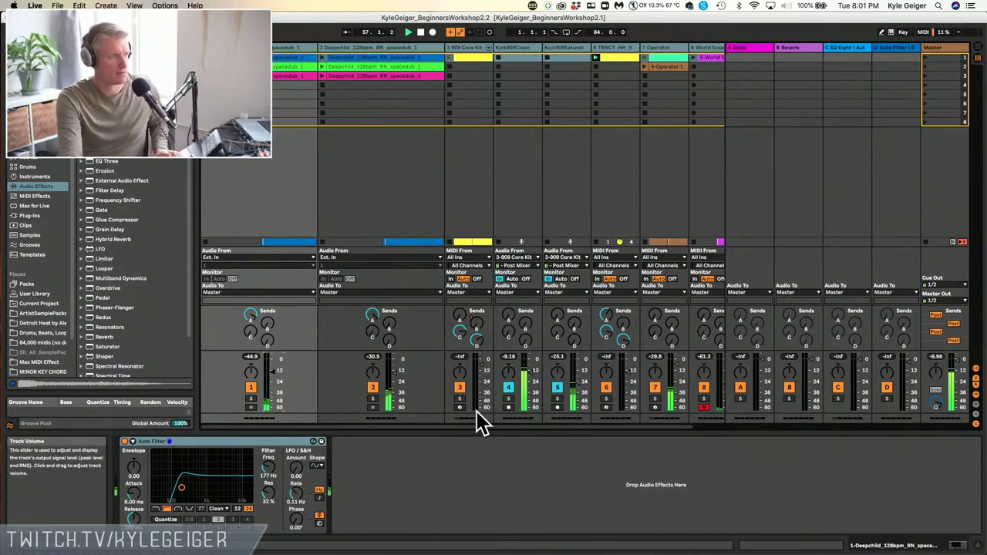
{"action": "left_click_drag", "start_coordinate": [273, 373], "coordinate": [273, 371]}
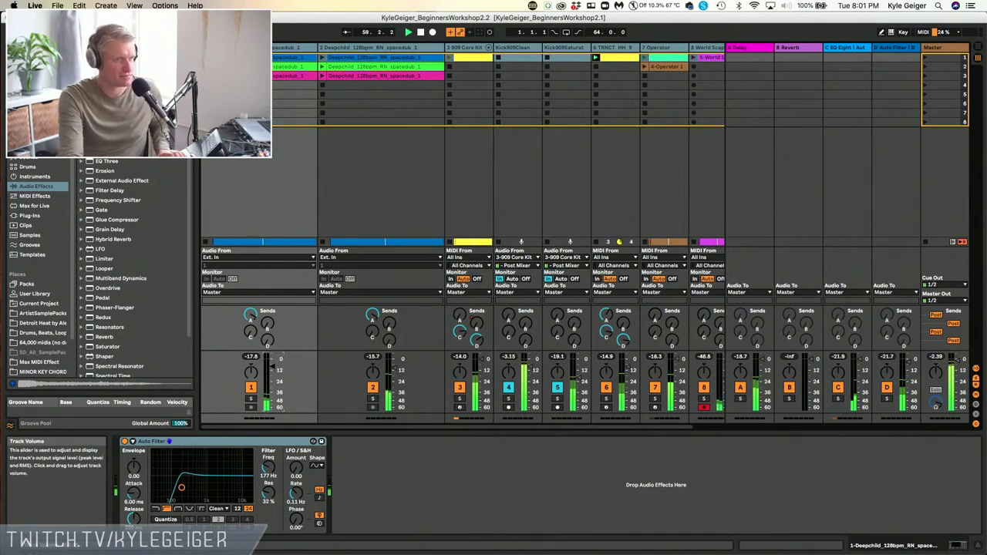
{"action": "left_click_drag", "start_coordinate": [277, 377], "coordinate": [277, 367]}
Set the gain of the Master track's Limiter to 0.10 dB
{"action": "left_click", "coordinate": [938, 46]}
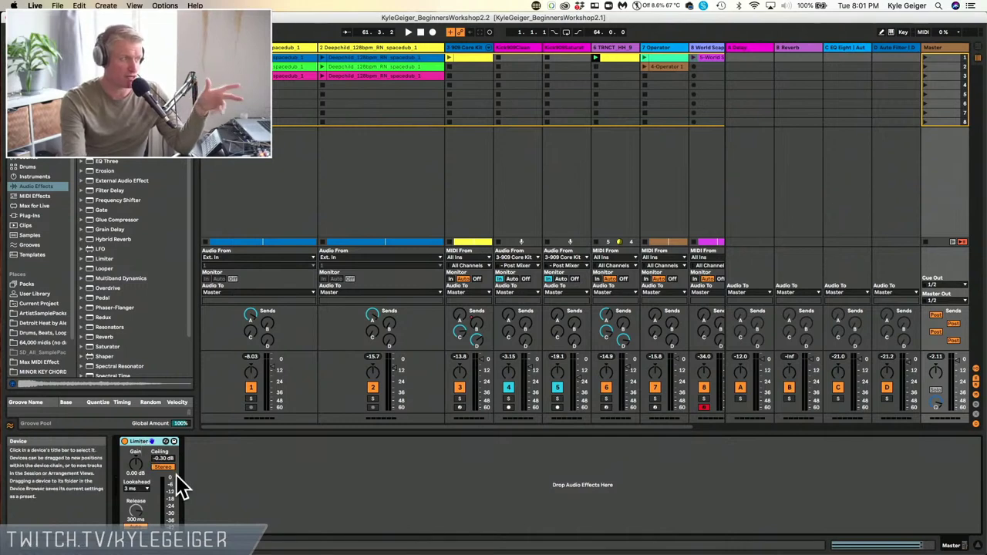
{"action": "left_click_drag", "start_coordinate": [145, 481], "coordinate": [138, 455]}
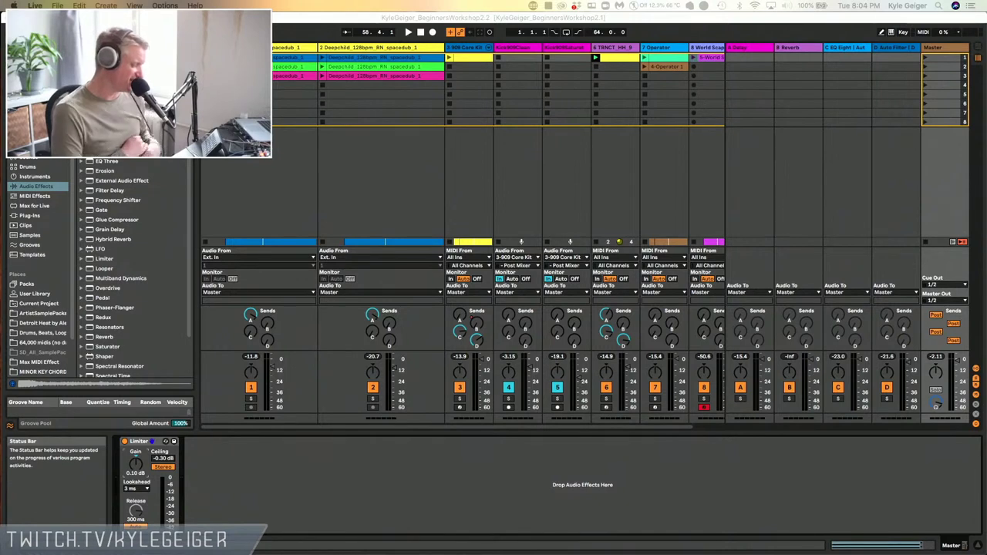
{"action": "left_click", "coordinate": [774, 501]}
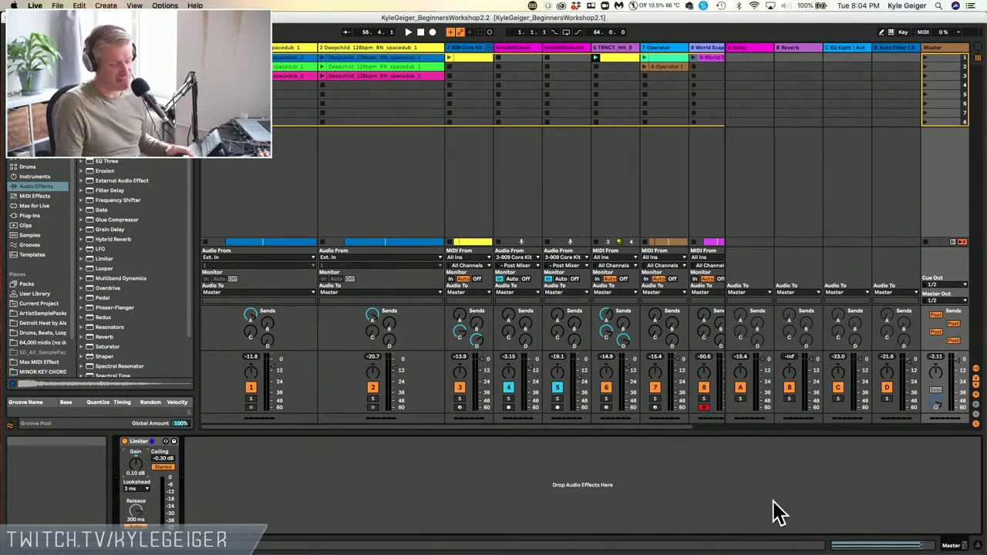
Return the song position to the start and play the arrangement from the beginning in Arrangement View
{"action": "key", "text": "space"}
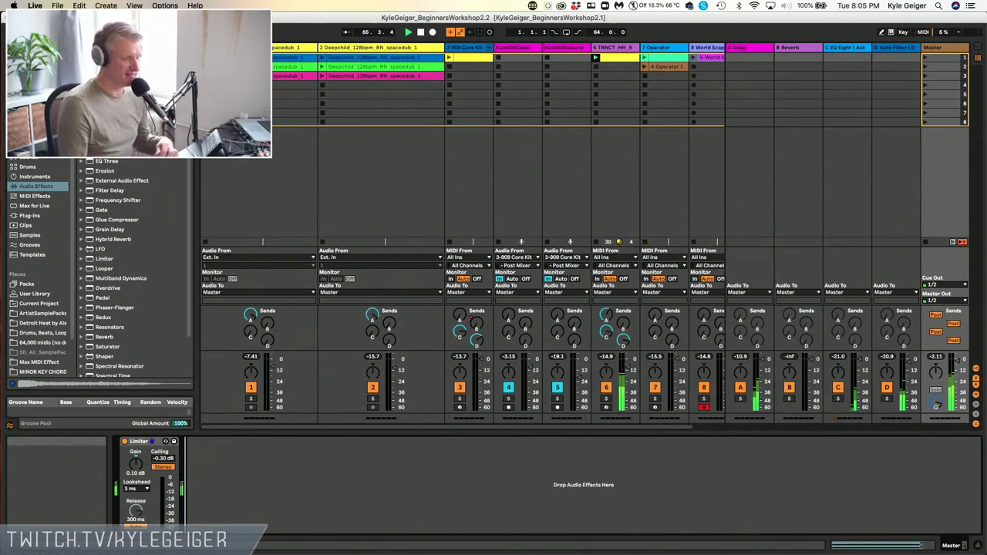
{"action": "double_click", "coordinate": [420, 32]}
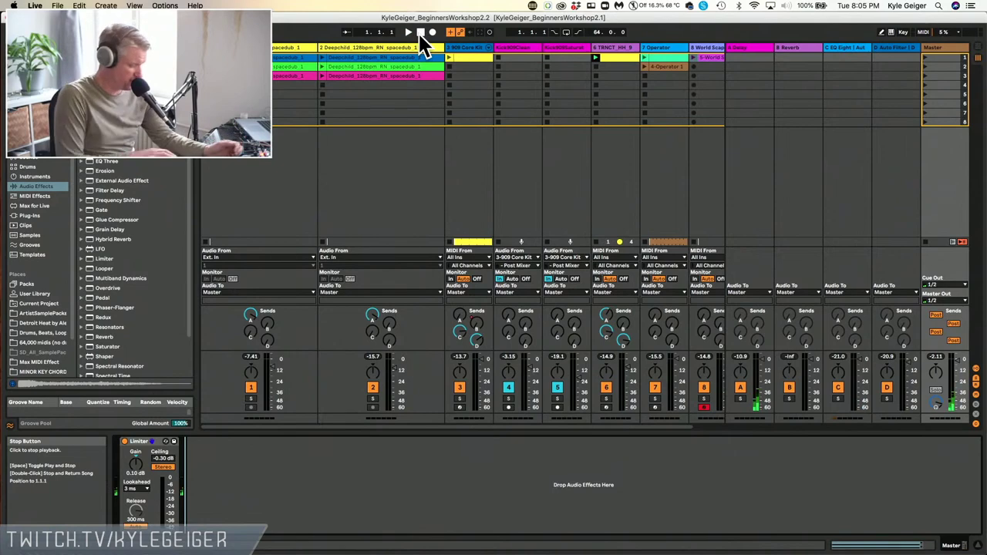
{"action": "key", "text": "Tab"}
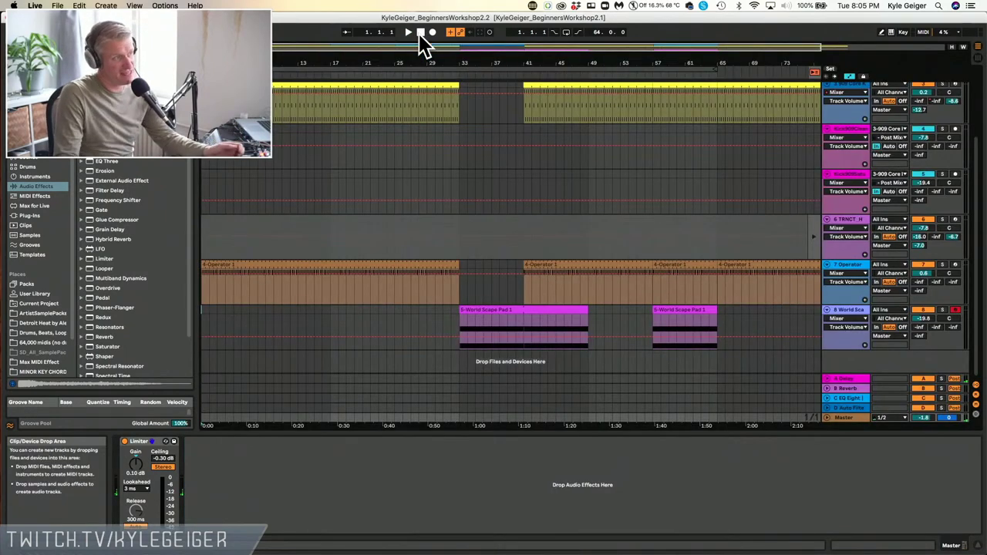
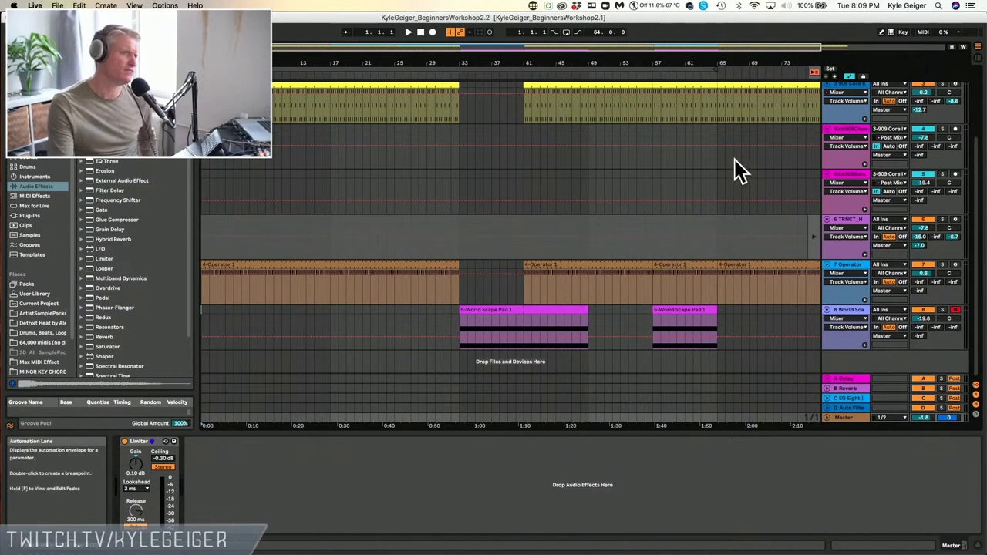
{"action": "scroll", "coordinate": [839, 142], "scroll_direction": "up", "scroll_amount": 3}
{"action": "scroll", "coordinate": [848, 141], "scroll_direction": "up", "scroll_amount": 2}
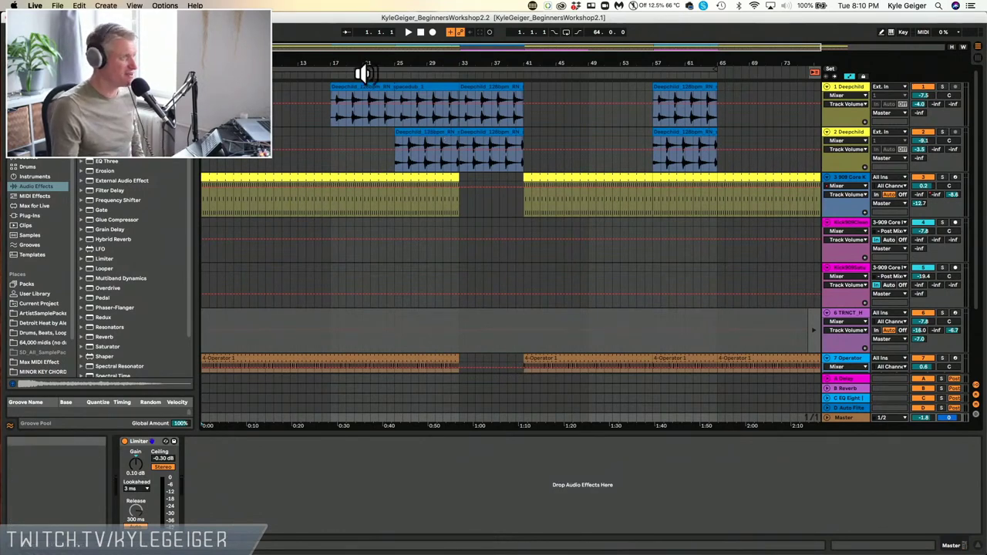
{"action": "left_click", "coordinate": [409, 32]}
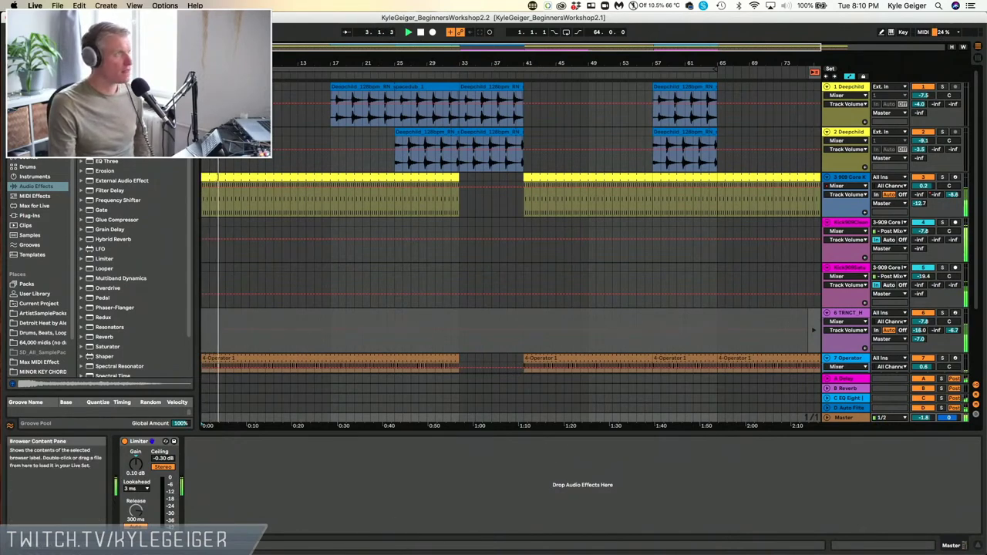
Save the Live Set under a new file name with its version number changed to 2.3
{"action": "left_click", "coordinate": [58, 5]}
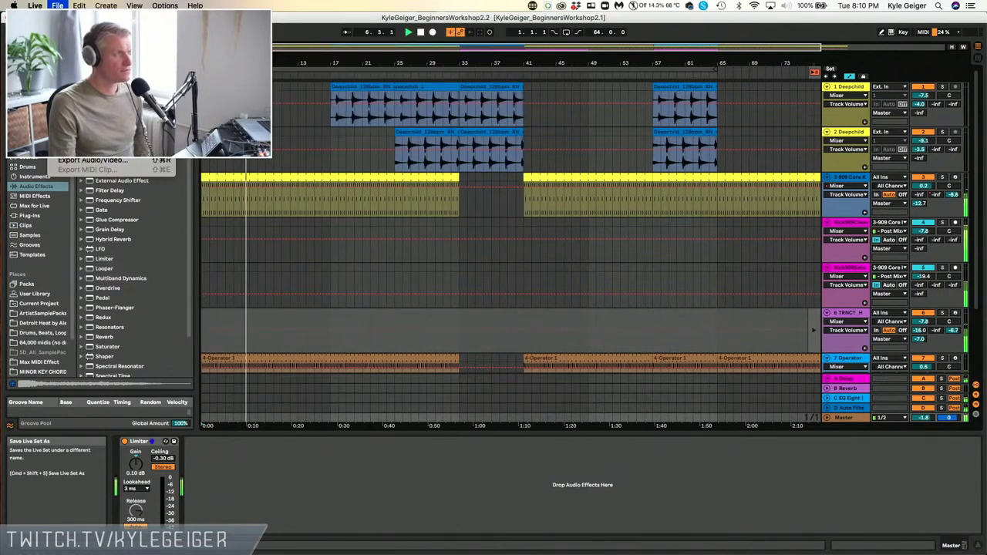
{"action": "left_click", "coordinate": [93, 121]}
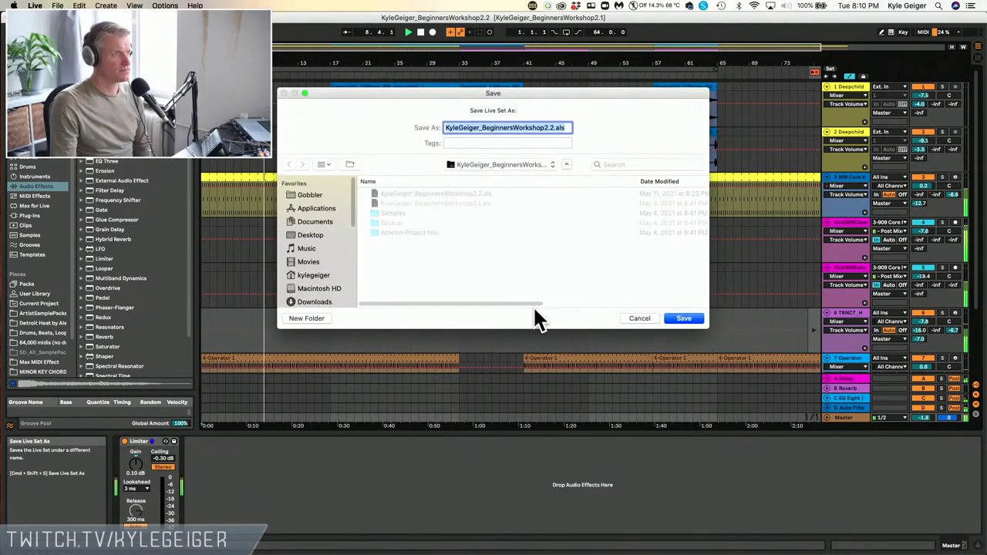
{"action": "left_click", "coordinate": [551, 127]}
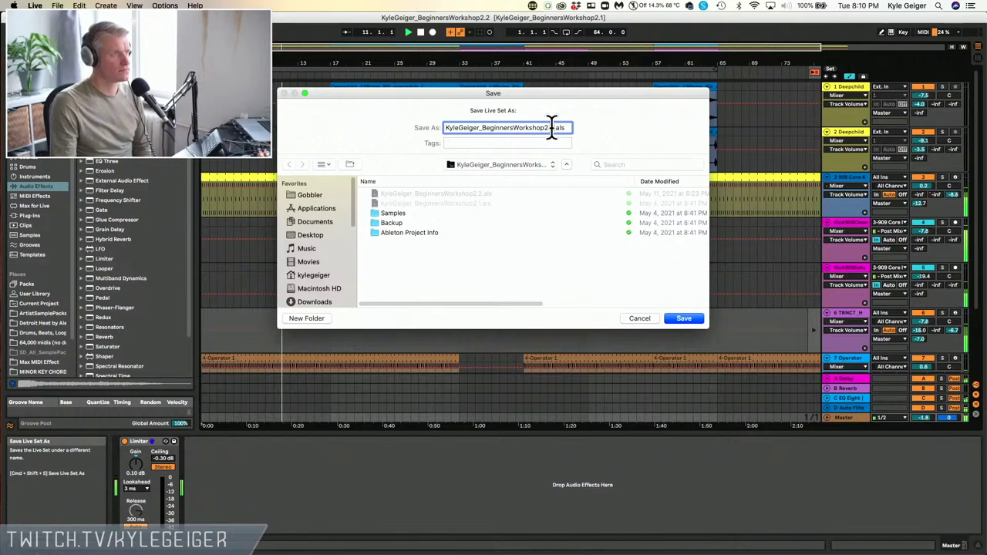
{"action": "key", "text": "BackSpace"}
{"action": "type", "text": "3"}
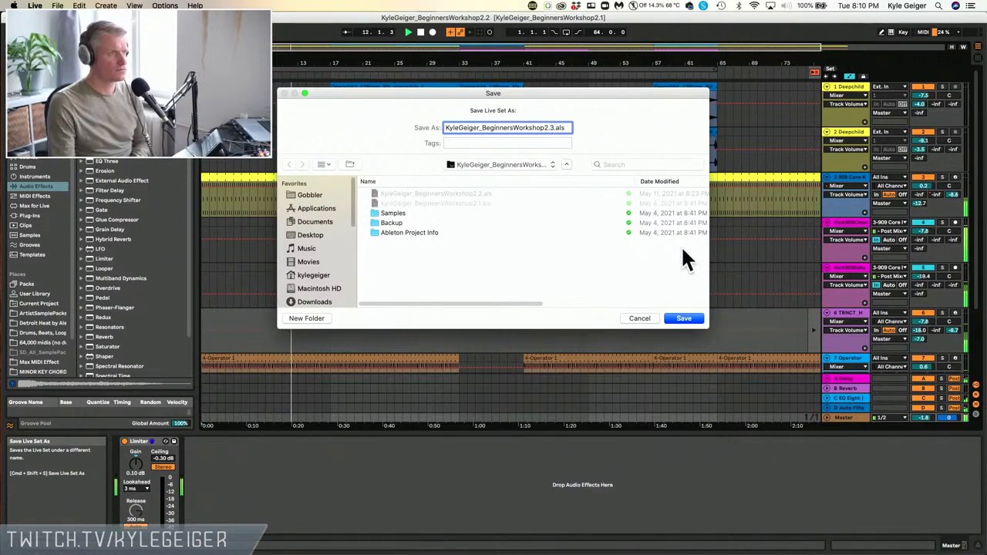
{"action": "key", "text": "Return"}
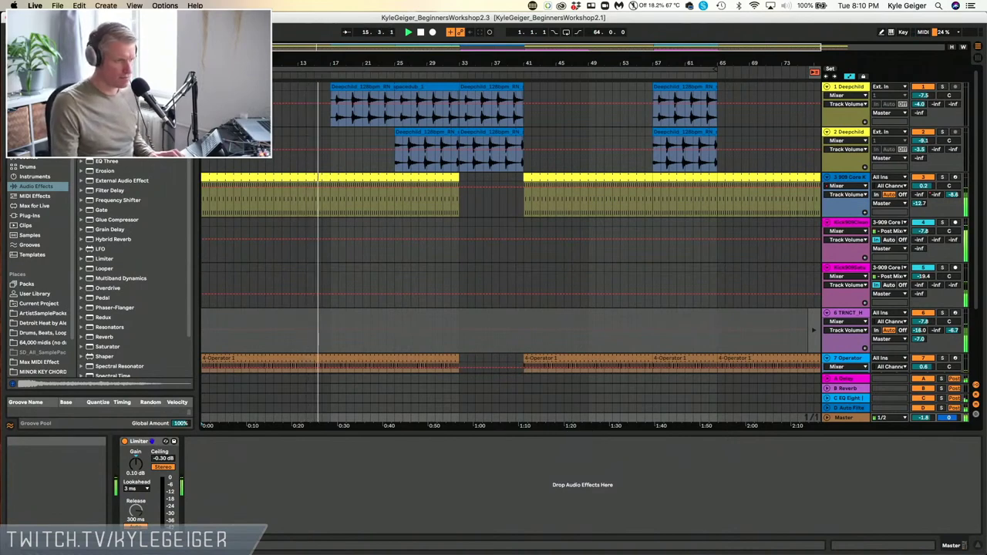
Collect all media files into the project and save, including files from elsewhere, other Projects, User Library and Factory Packs
{"action": "key", "text": "super+Tab"}
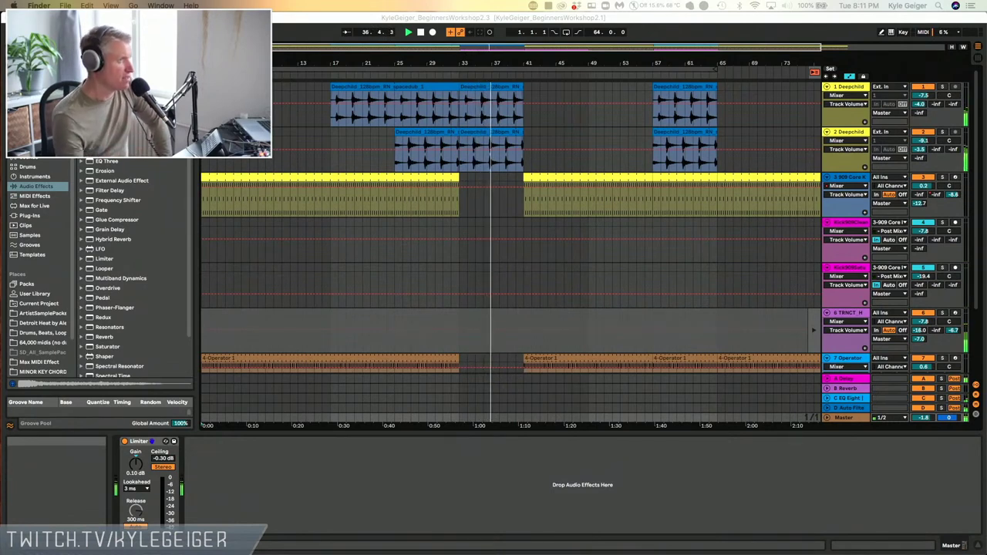
{"action": "left_click", "coordinate": [65, 18]}
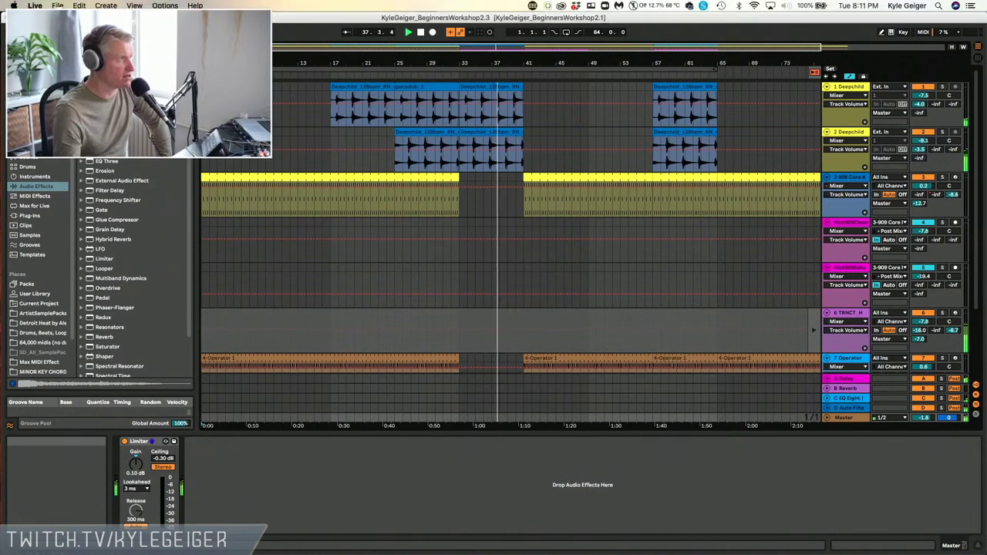
{"action": "left_click", "coordinate": [58, 5]}
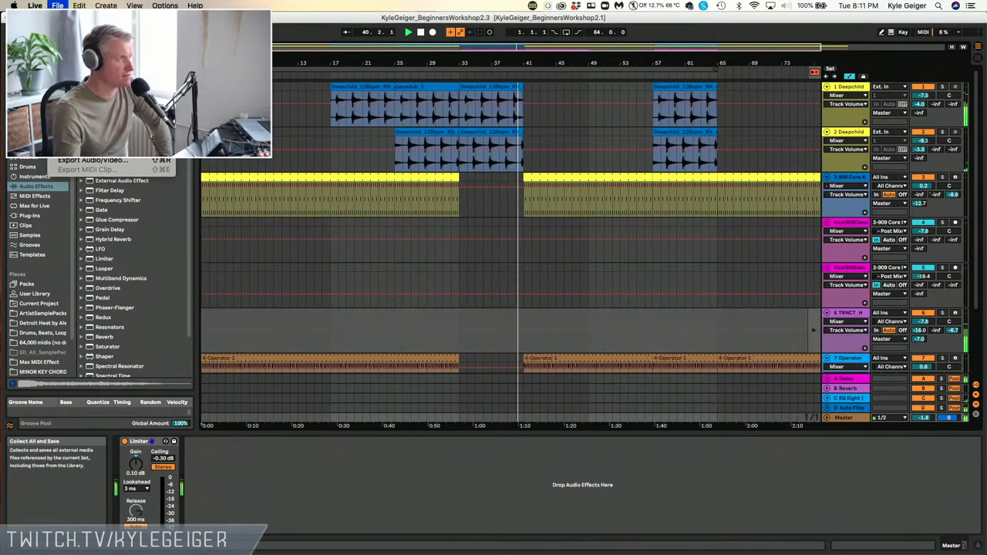
{"action": "left_click", "coordinate": [89, 128]}
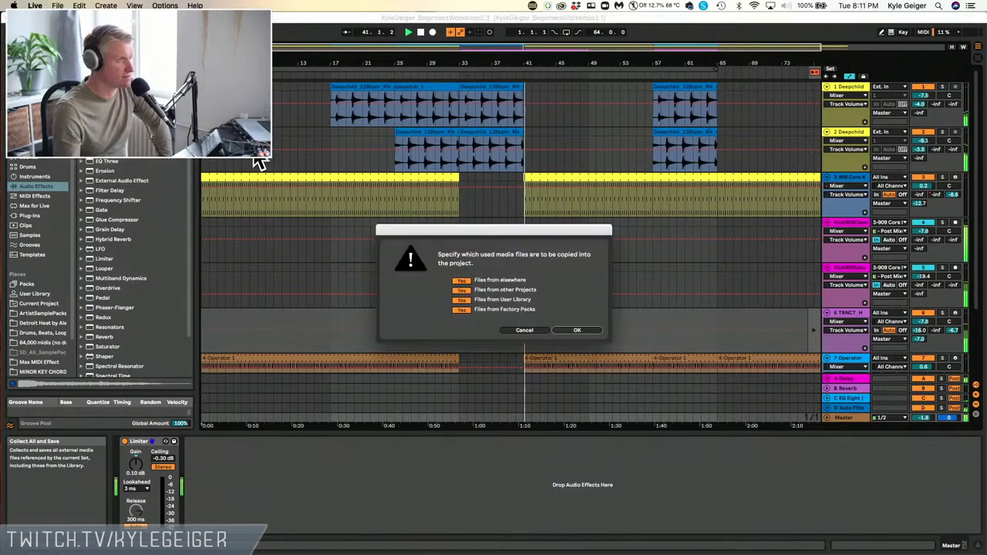
{"action": "left_click", "coordinate": [576, 332]}
{"action": "left_click", "coordinate": [576, 305]}
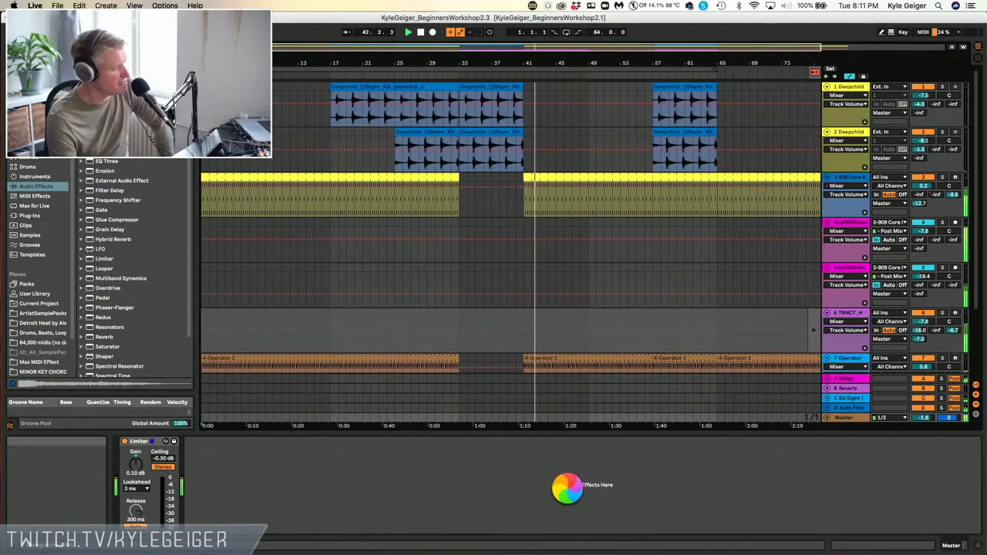
Play the arrangement and select the first World Scape Pad clip to examine its device chain
{"action": "scroll", "coordinate": [511, 254], "scroll_direction": "down", "scroll_amount": 3}
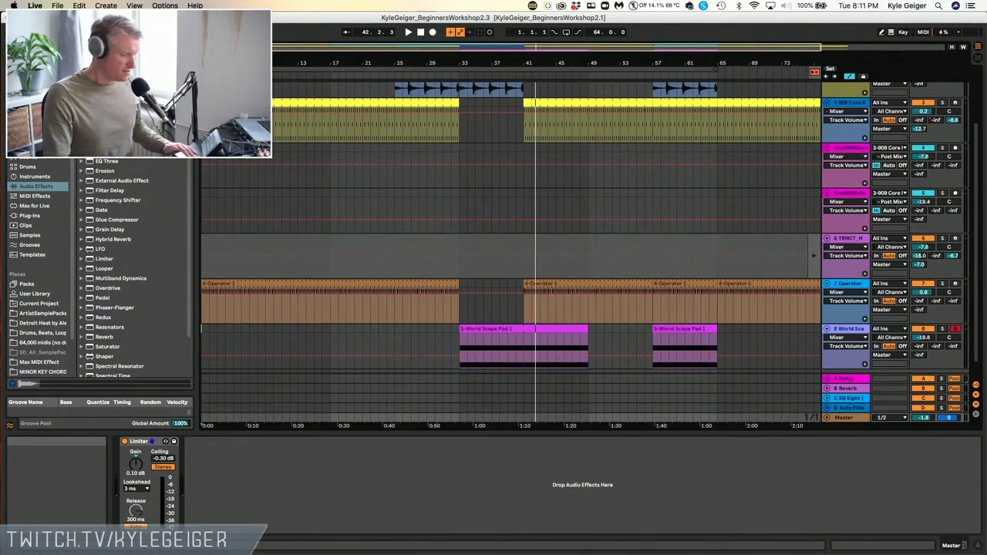
{"action": "key", "text": "space"}
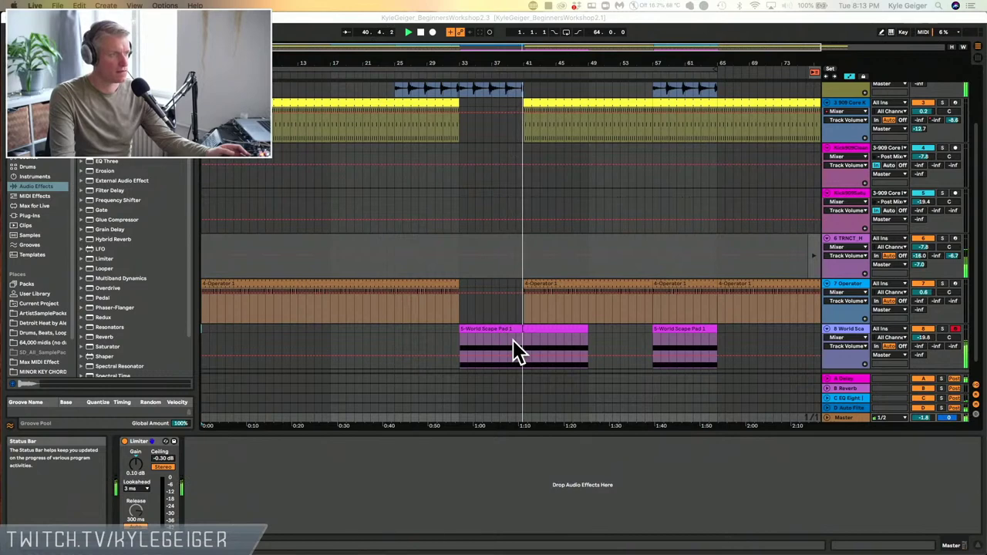
{"action": "left_click", "coordinate": [560, 326]}
{"action": "scroll", "coordinate": [606, 343], "scroll_direction": "down", "scroll_amount": 1}
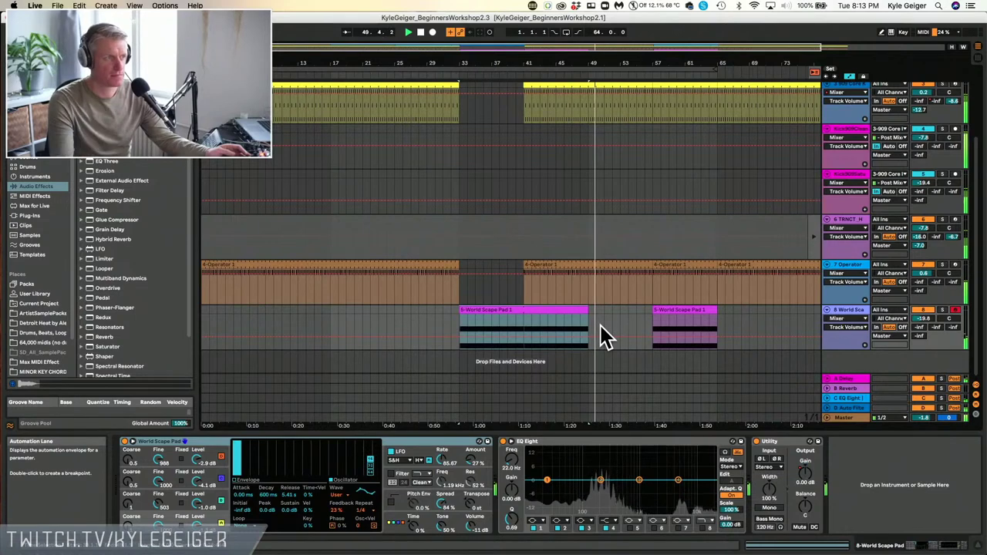
{"action": "scroll", "coordinate": [623, 292], "scroll_direction": "up", "scroll_amount": 3}
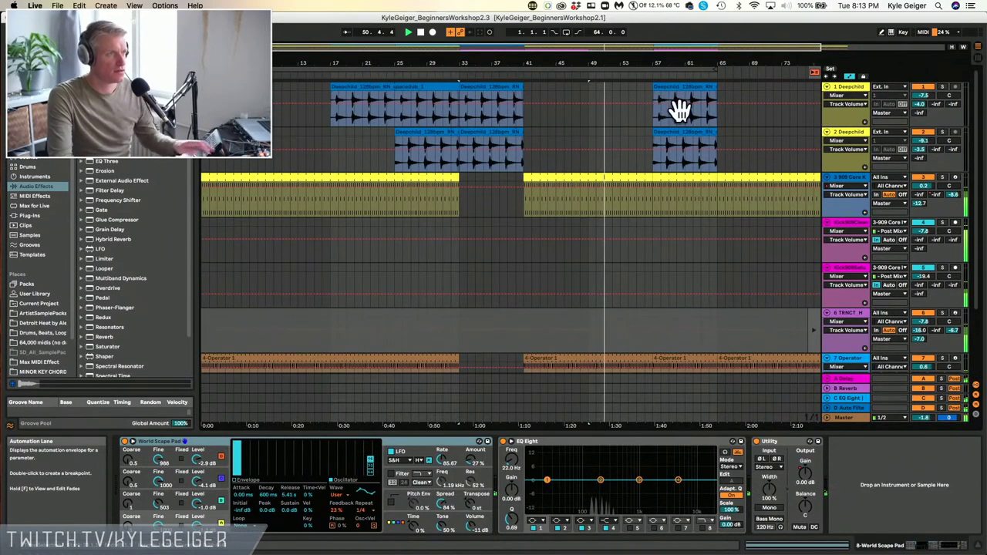
Extend the start of the last Deepchild clip on track 1 back to bar 49 and select the looped section
{"action": "left_click_drag", "start_coordinate": [655, 88], "coordinate": [589, 93]}
{"action": "left_click", "coordinate": [557, 77]}
{"action": "key", "text": "space"}
{"action": "key", "text": "space"}
{"action": "left_click", "coordinate": [565, 71]}
{"action": "left_click", "coordinate": [565, 71]}
{"action": "left_click", "coordinate": [565, 75]}
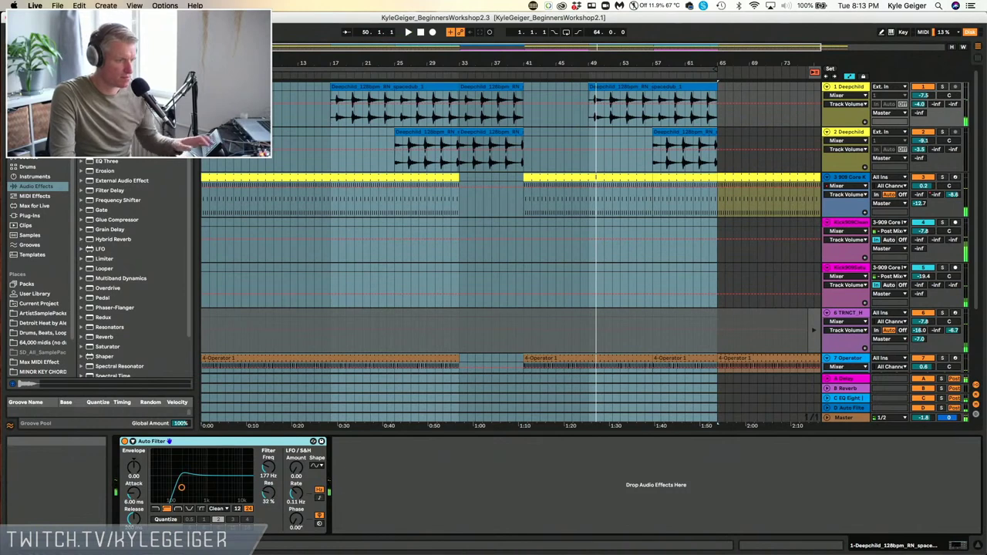
Compare the Kick909Clean and Kick909Saturated tracks, and solo Kick909Clean for a brief playback
{"action": "left_click", "coordinate": [857, 223]}
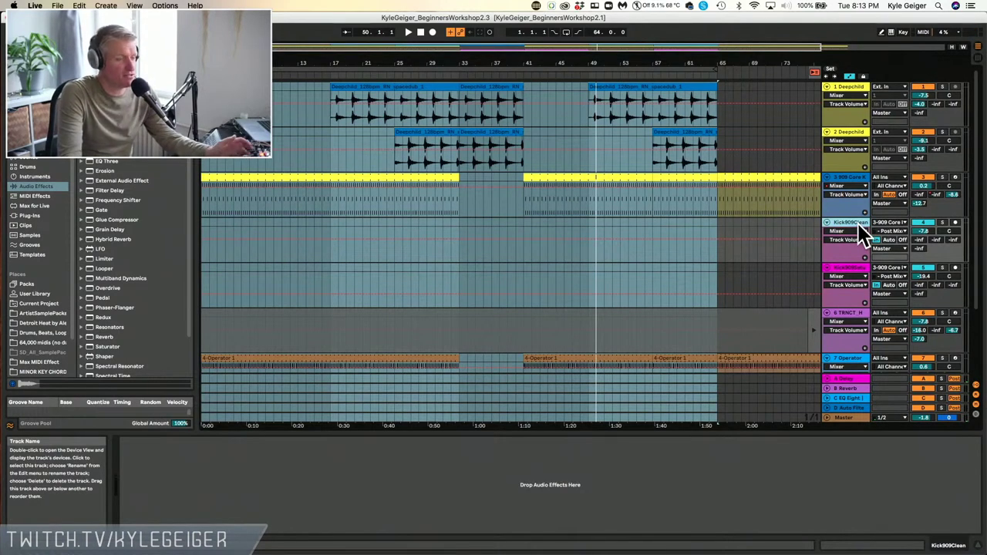
{"action": "left_click", "coordinate": [855, 270]}
{"action": "left_click", "coordinate": [852, 268]}
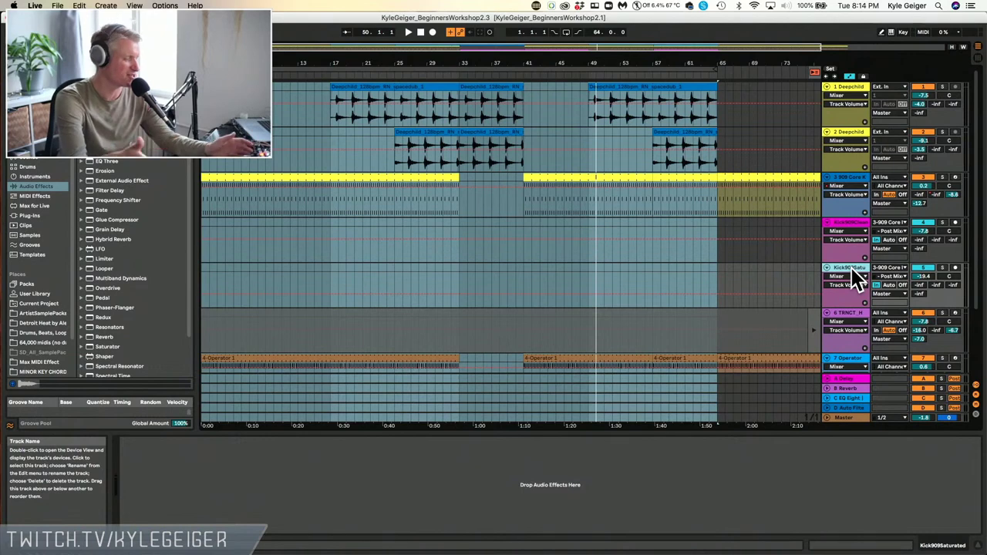
{"action": "left_click", "coordinate": [859, 221]}
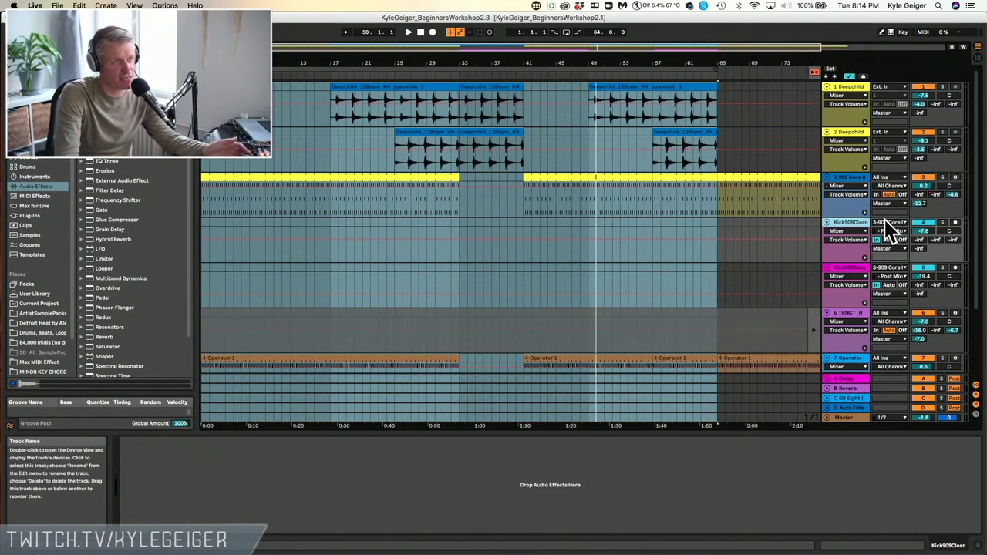
{"action": "left_click", "coordinate": [942, 222]}
{"action": "key", "text": "space"}
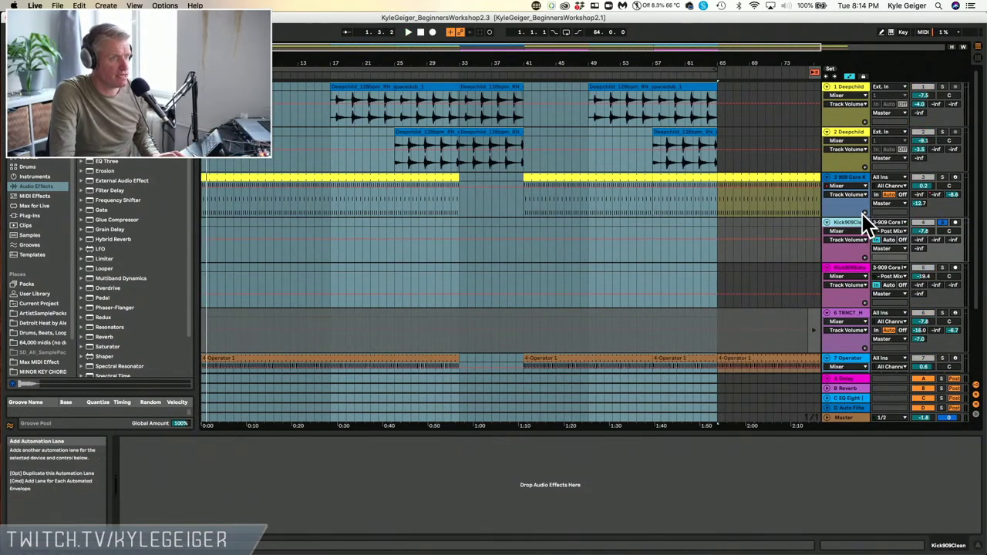
Add a Reverb to the Kick909Clean track, set its Dry/Wet to 100% and play the result
{"action": "left_click", "coordinate": [594, 488]}
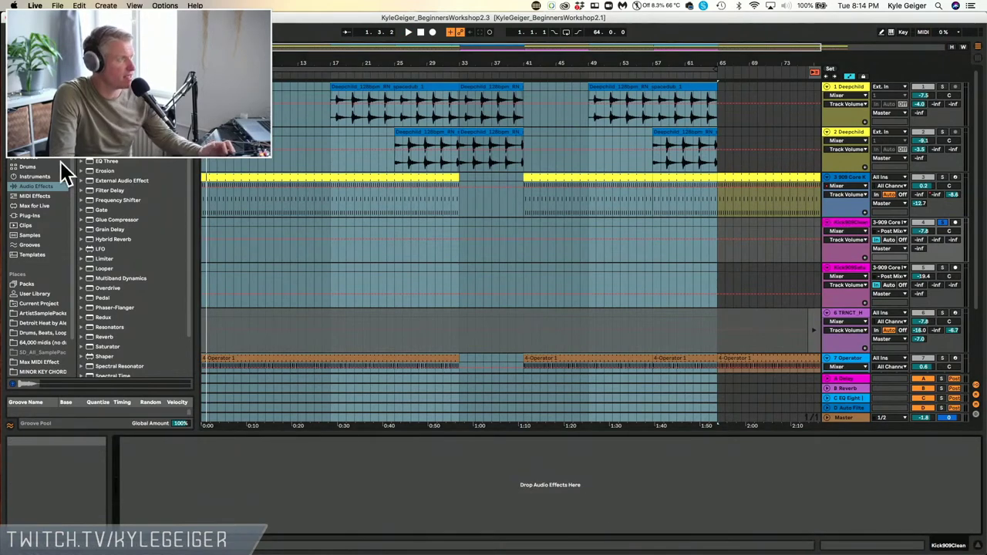
{"action": "scroll", "coordinate": [122, 266], "scroll_direction": "down", "scroll_amount": 3}
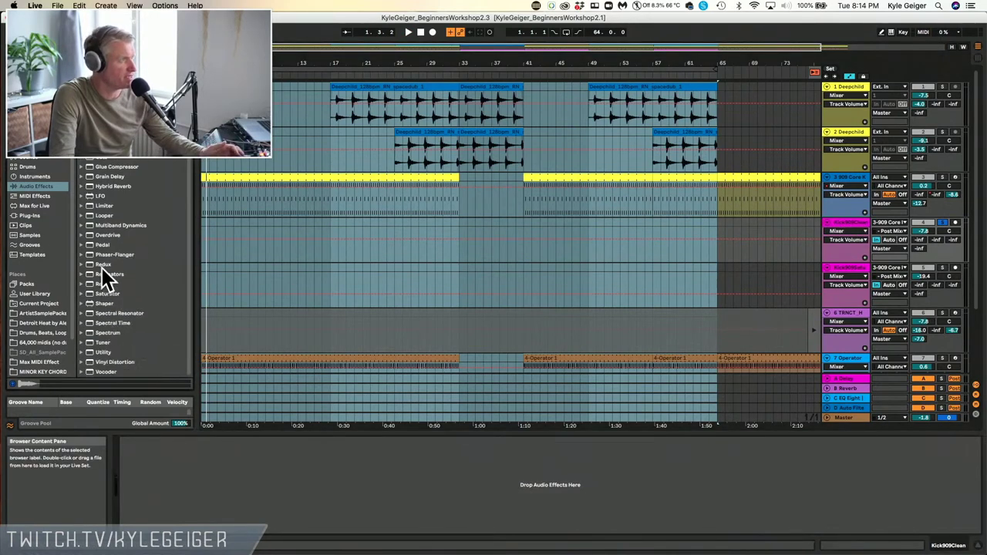
{"action": "left_click_drag", "start_coordinate": [104, 285], "coordinate": [331, 489]}
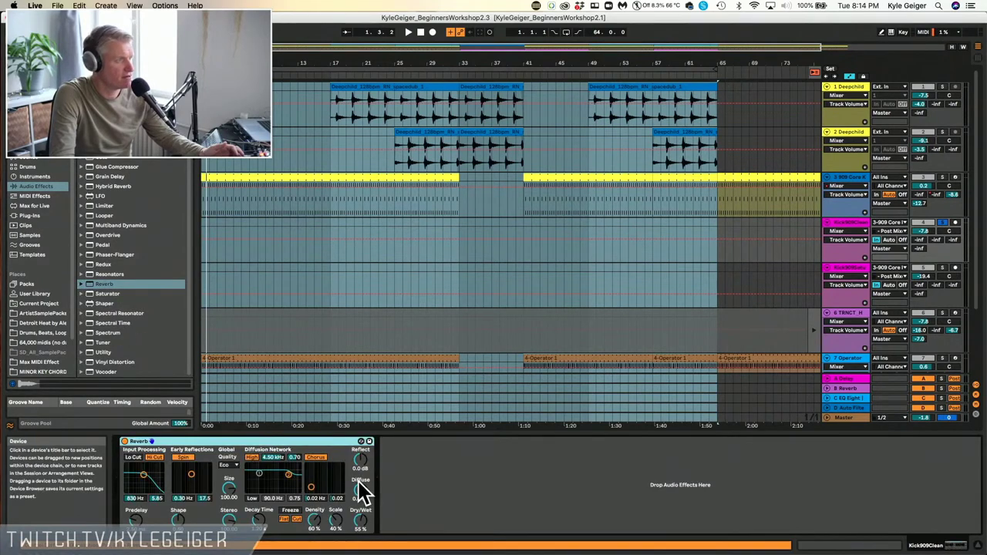
{"action": "left_click_drag", "start_coordinate": [364, 530], "coordinate": [363, 511]}
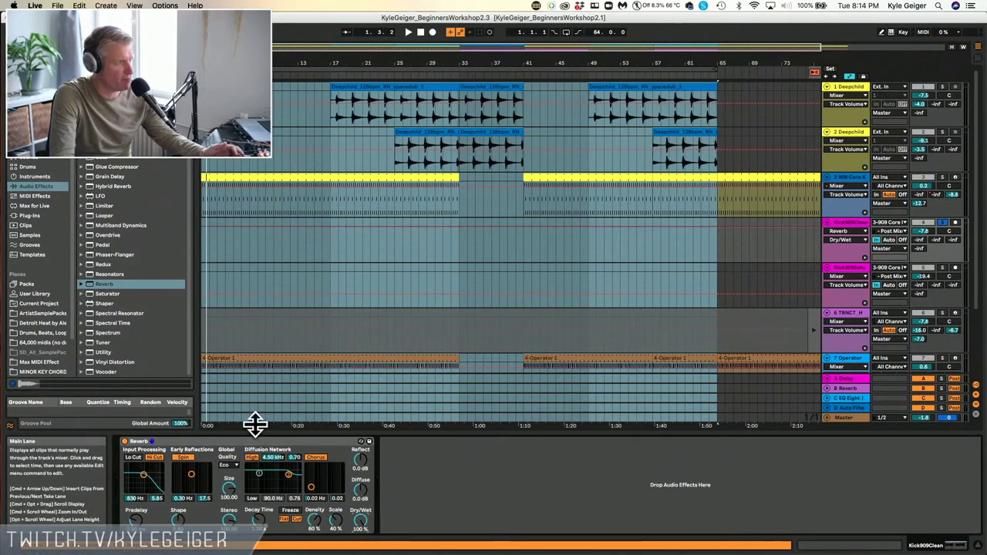
{"action": "key", "text": "space"}
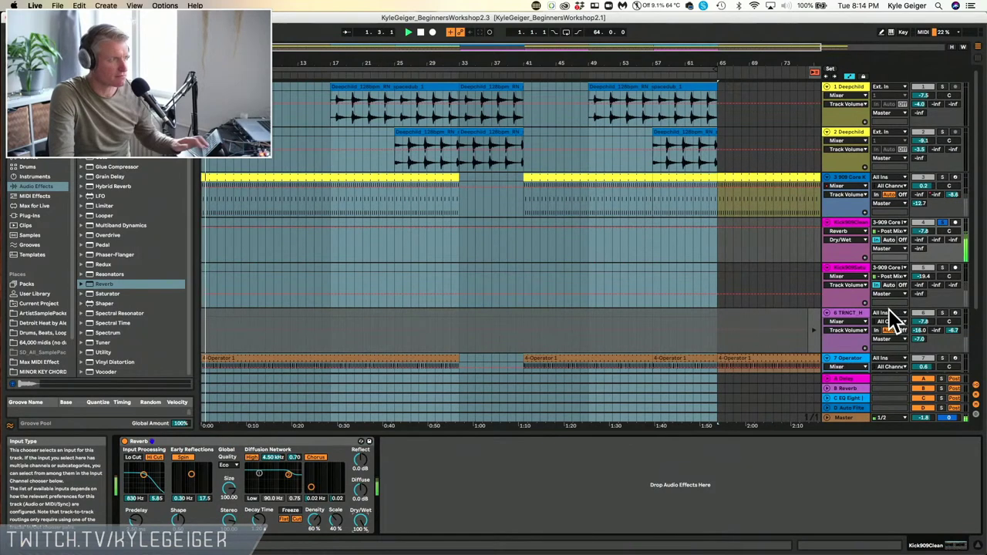
Group the Reverb into an Audio Effect Rack and create a second empty chain beside the Reverb chain
{"action": "right_click", "coordinate": [263, 438]}
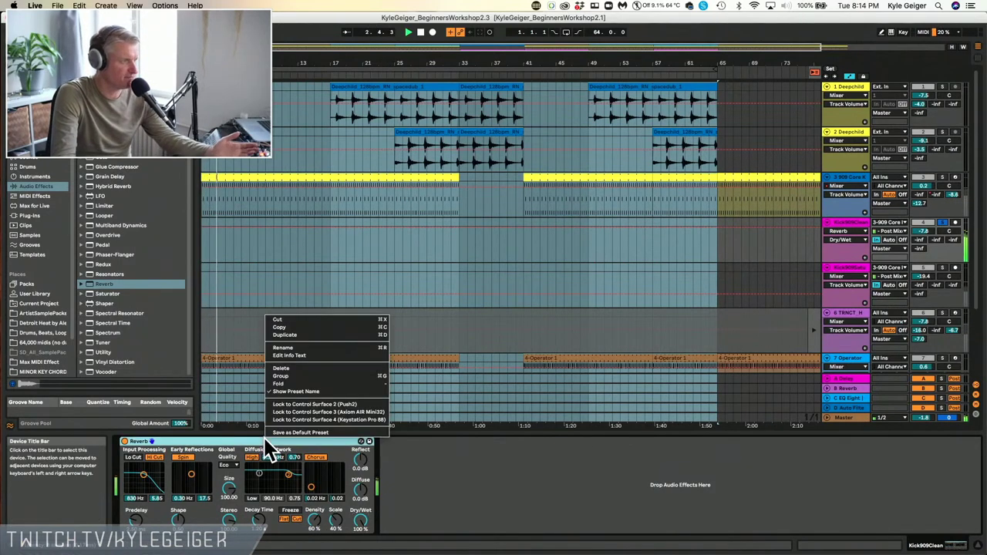
{"action": "left_click", "coordinate": [321, 376]}
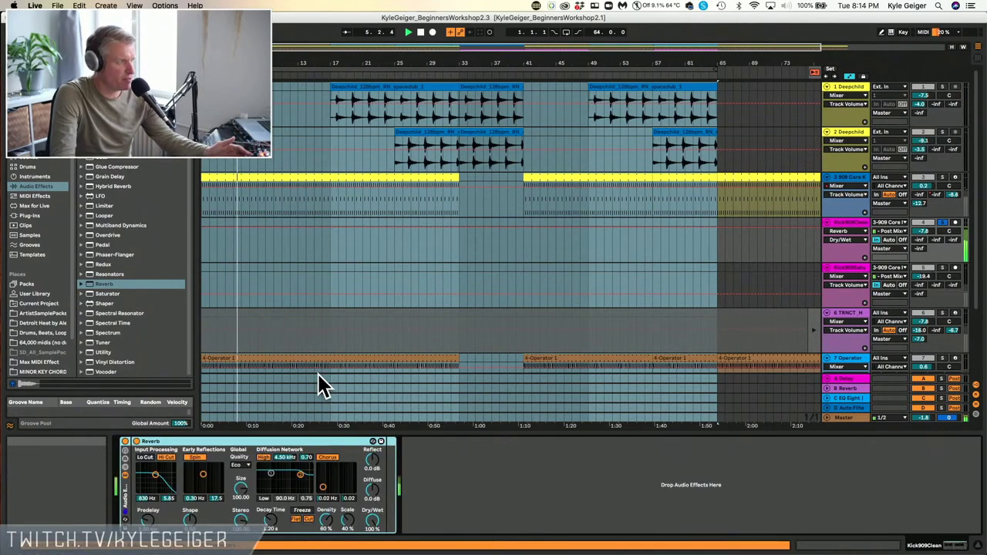
{"action": "left_click", "coordinate": [128, 468]}
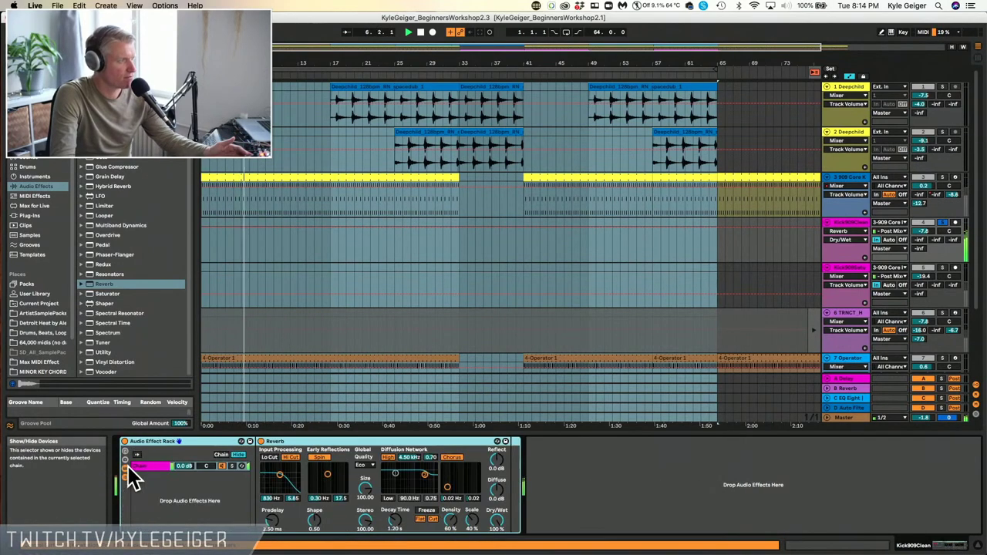
{"action": "left_click", "coordinate": [218, 486]}
{"action": "left_click", "coordinate": [223, 482]}
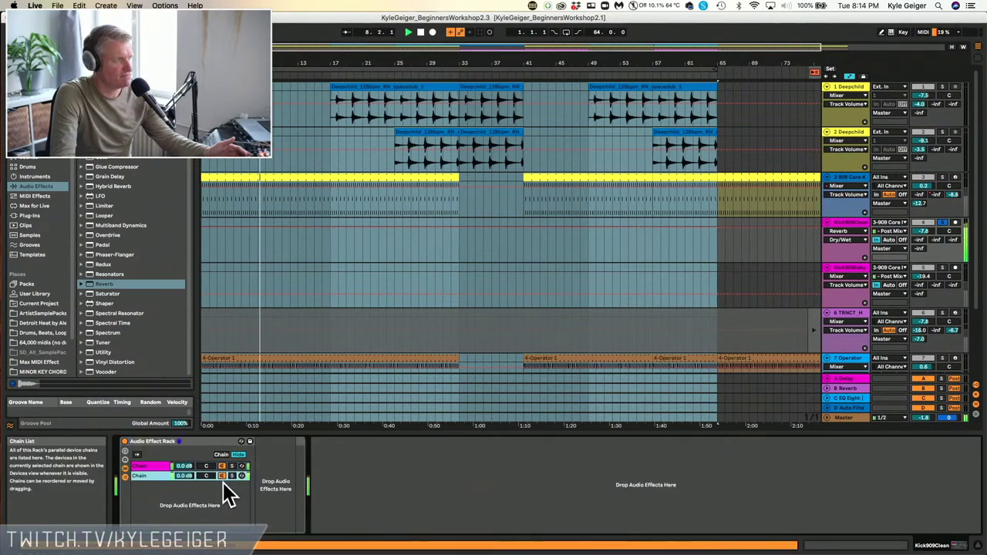
{"action": "left_click", "coordinate": [148, 466]}
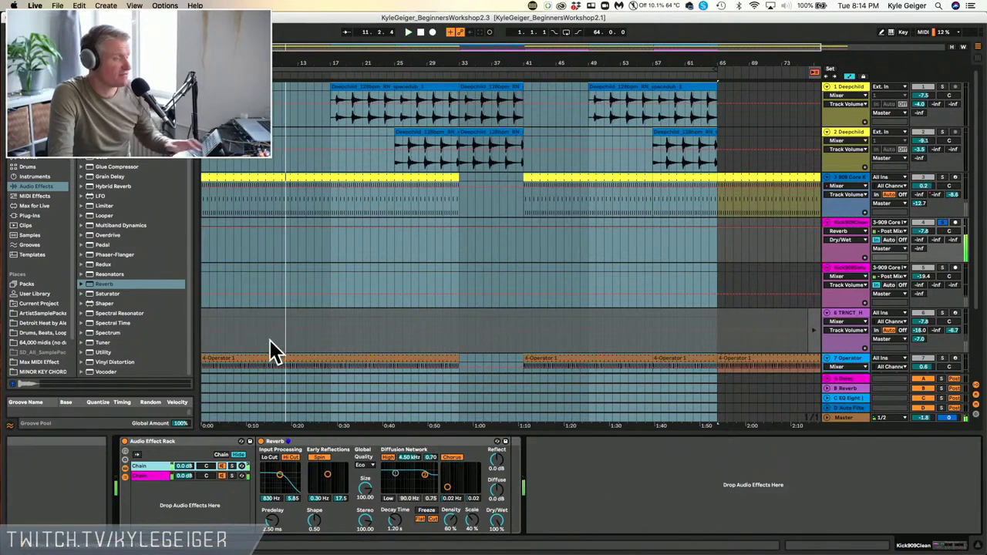
Add the Utility device's Mono preset after the Reverb in the rack's first chain
{"action": "left_click", "coordinate": [81, 351]}
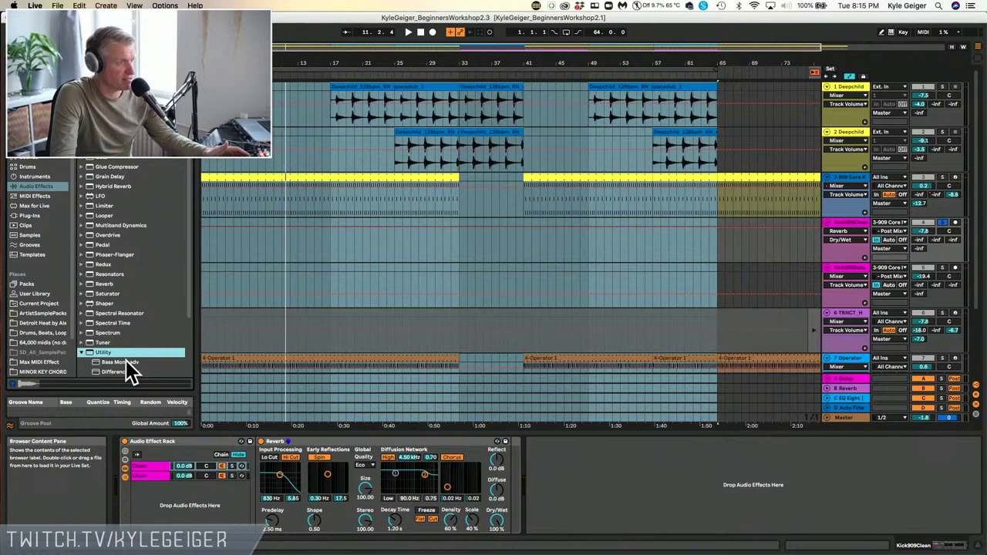
{"action": "scroll", "coordinate": [131, 372], "scroll_direction": "down", "scroll_amount": 1}
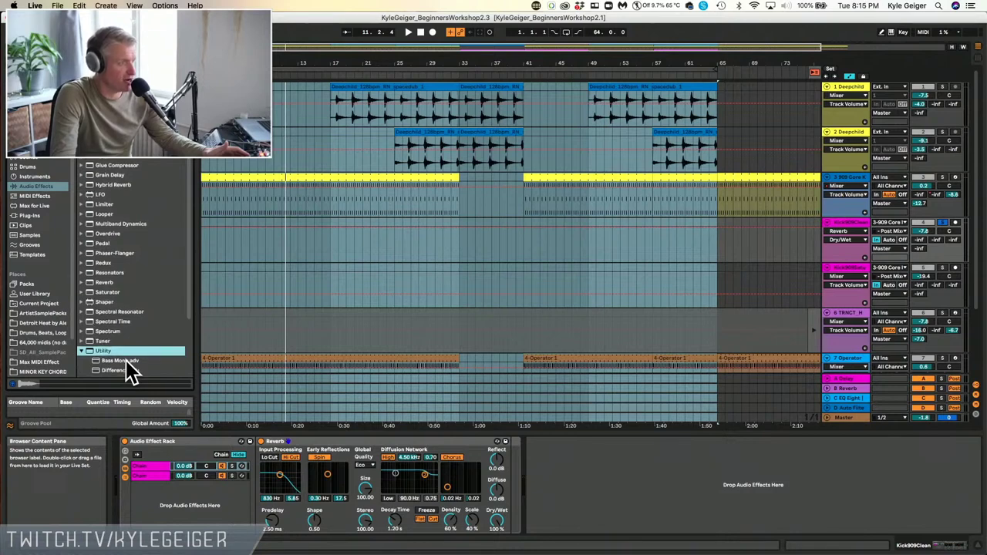
{"action": "scroll", "coordinate": [131, 372], "scroll_direction": "down", "scroll_amount": 5}
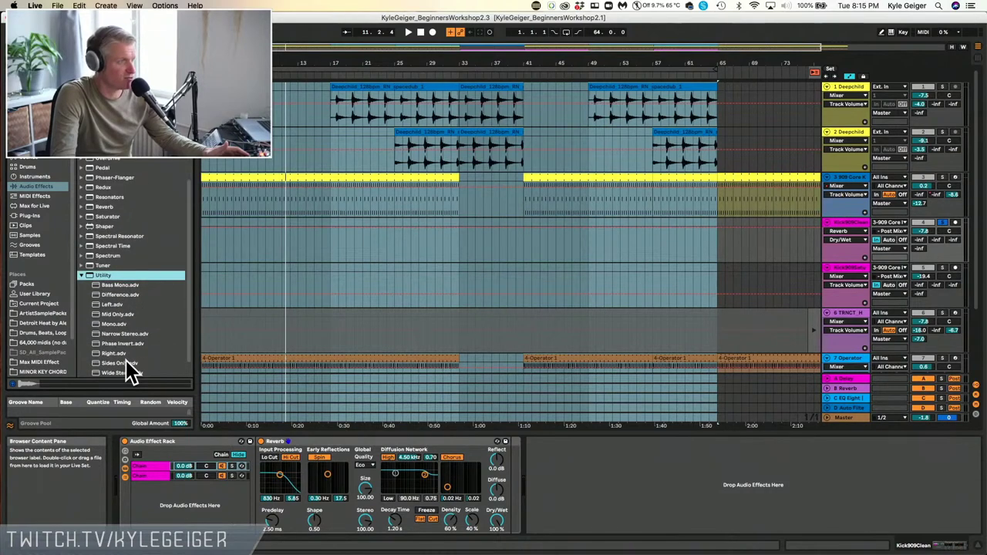
{"action": "scroll", "coordinate": [185, 370], "scroll_direction": "down", "scroll_amount": 1}
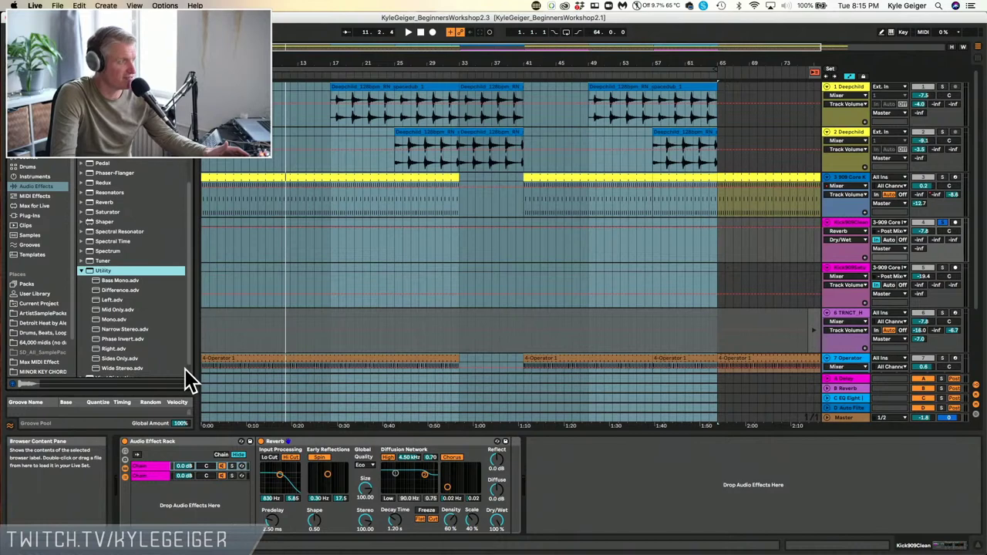
{"action": "left_click", "coordinate": [116, 320]}
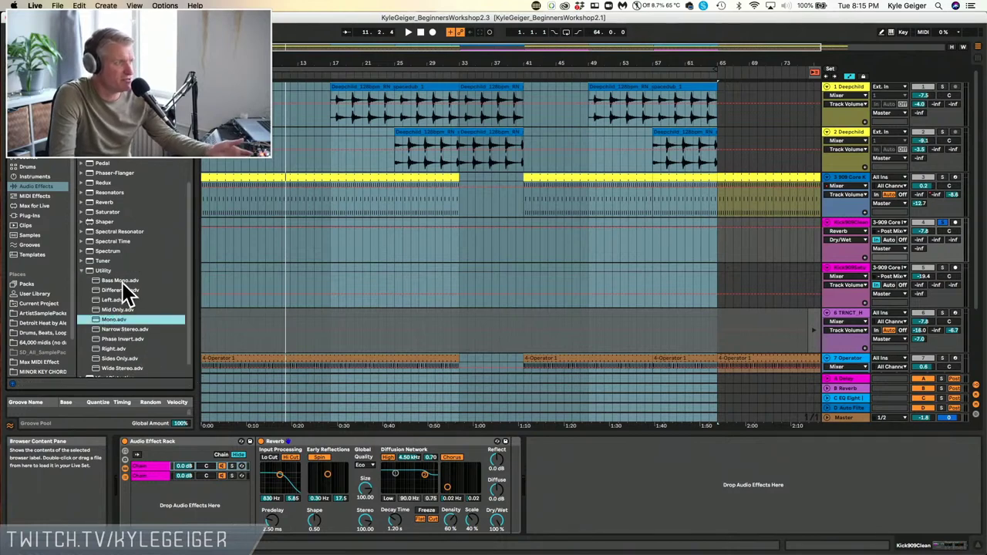
{"action": "left_click_drag", "start_coordinate": [511, 487], "coordinate": [513, 490]}
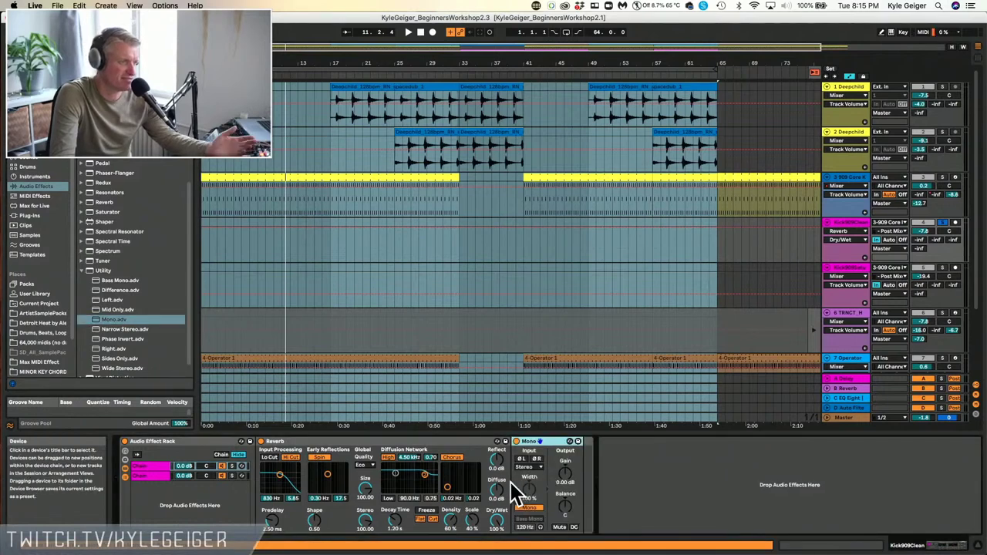
Swap the Mono preset for Bass Mono and compare its full Mono and Bass Mono modes
{"action": "left_click", "coordinate": [567, 441]}
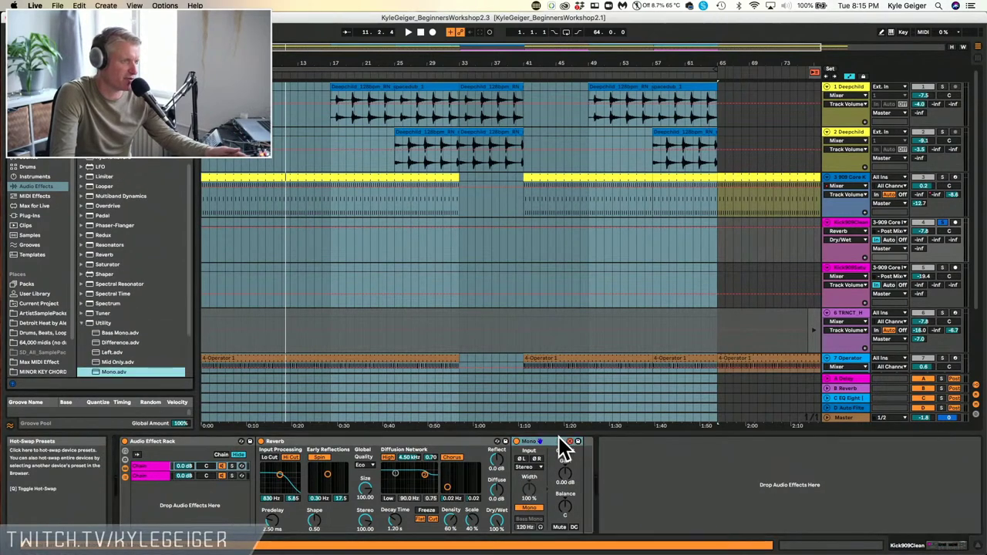
{"action": "double_click", "coordinate": [115, 333]}
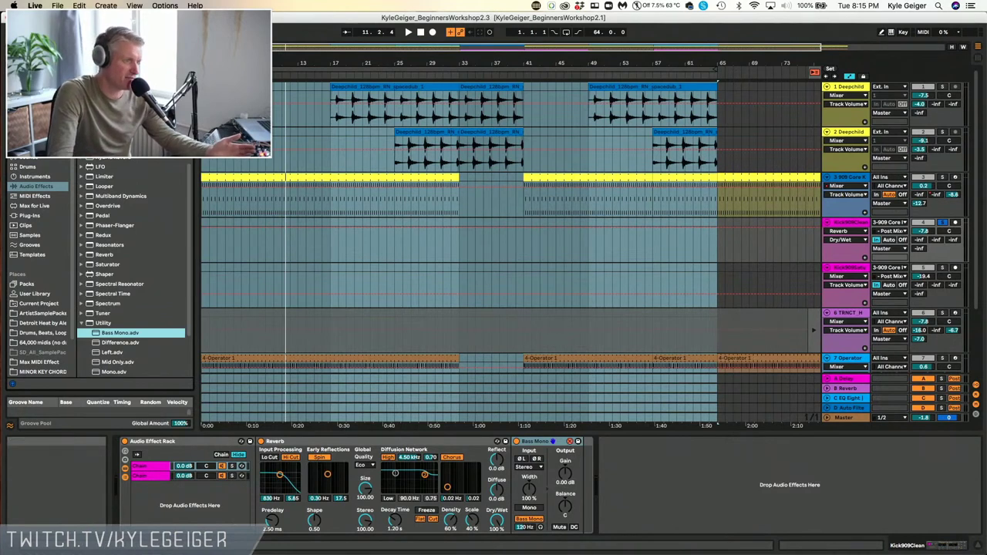
{"action": "left_click", "coordinate": [527, 508]}
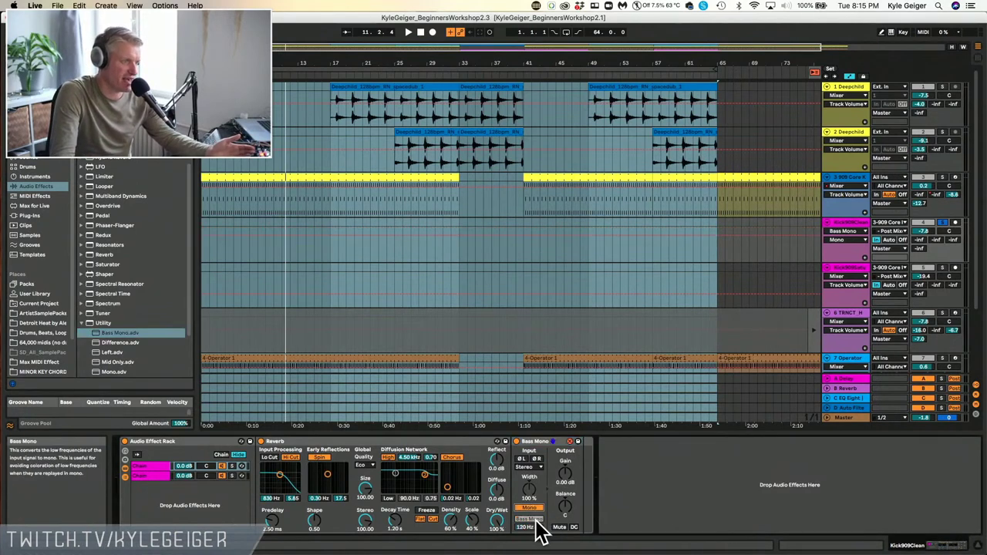
{"action": "left_click", "coordinate": [537, 519]}
{"action": "left_click", "coordinate": [534, 509]}
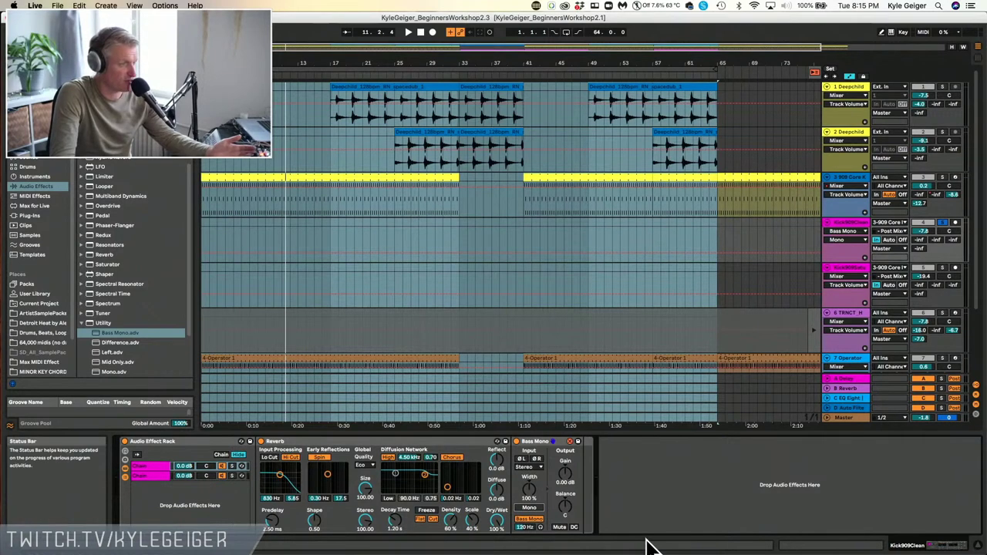
Raise the Utility's bass mono frequency to 167 Hz, enable full Mono and play the result briefly
{"action": "left_click_drag", "start_coordinate": [529, 526], "coordinate": [529, 510]}
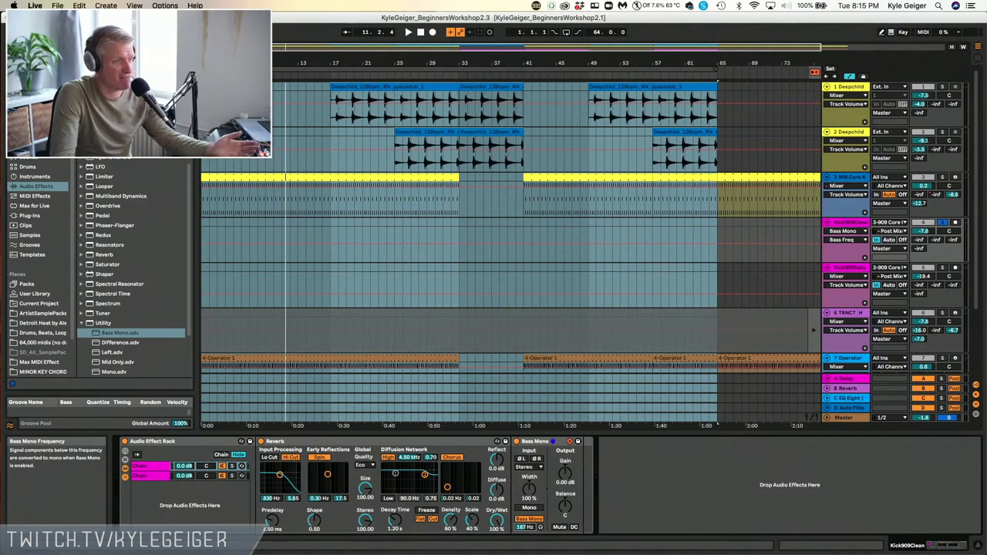
{"action": "left_click_drag", "start_coordinate": [525, 527], "coordinate": [525, 529]}
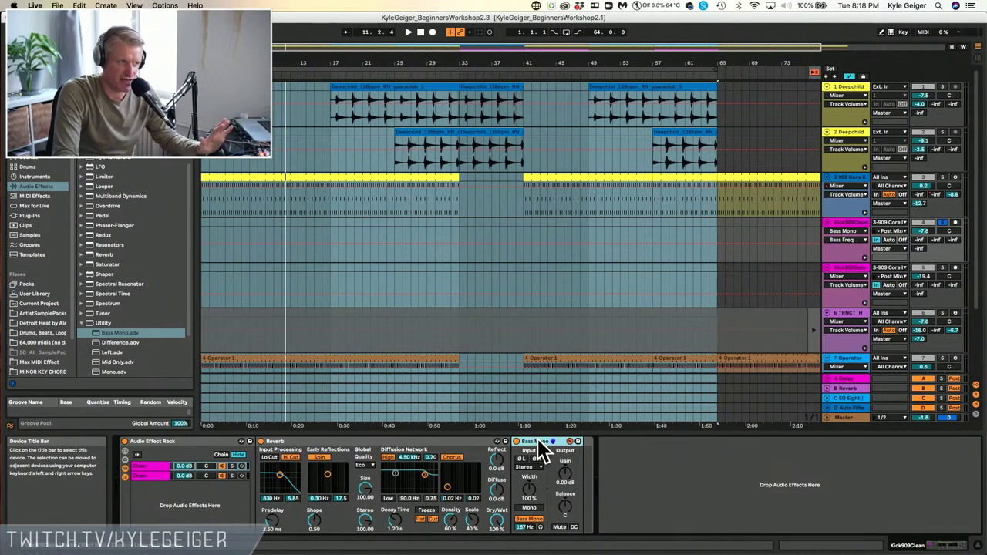
{"action": "left_click", "coordinate": [529, 509]}
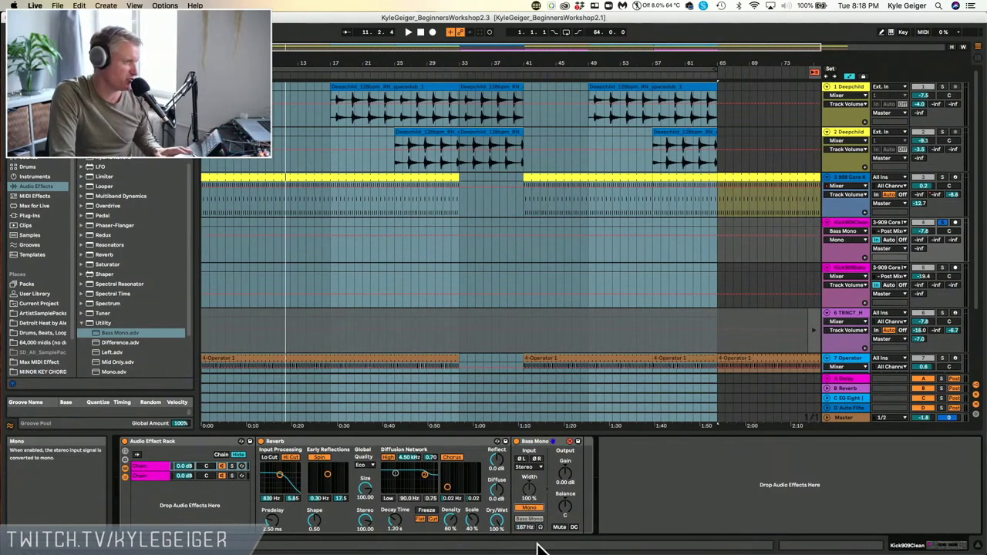
{"action": "key", "text": "space"}
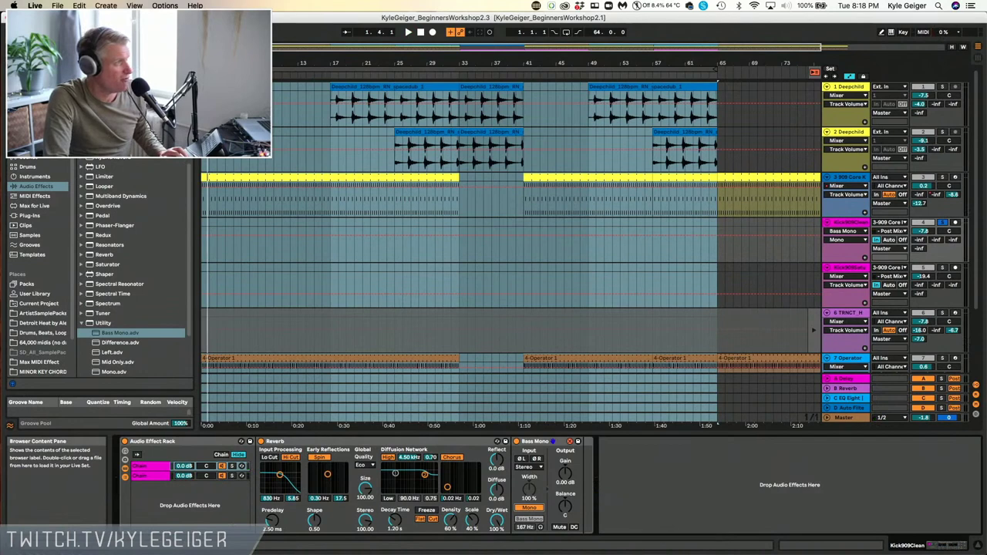
Add an EQ Eight after the Utility and shape its first band as a gentle 12 dB low cut, raising its frequency
{"action": "scroll", "coordinate": [120, 333], "scroll_direction": "up", "scroll_amount": 1}
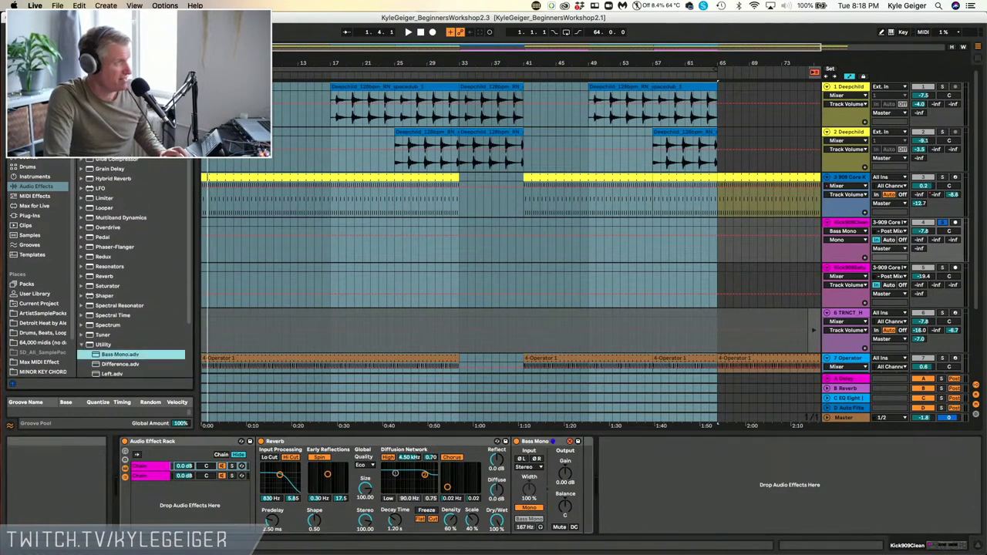
{"action": "left_click_drag", "start_coordinate": [121, 355], "coordinate": [628, 489]}
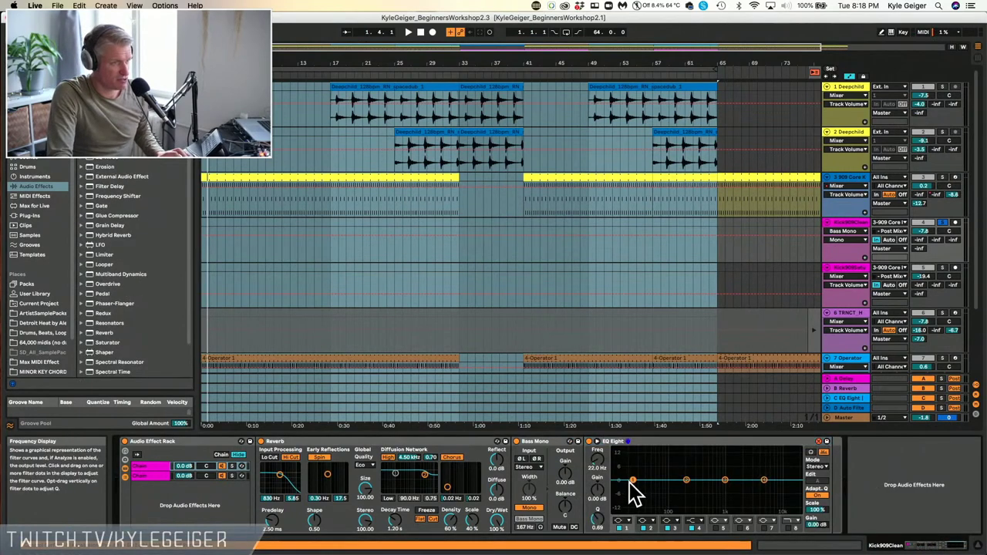
{"action": "left_click", "coordinate": [624, 521]}
{"action": "left_click", "coordinate": [626, 465]}
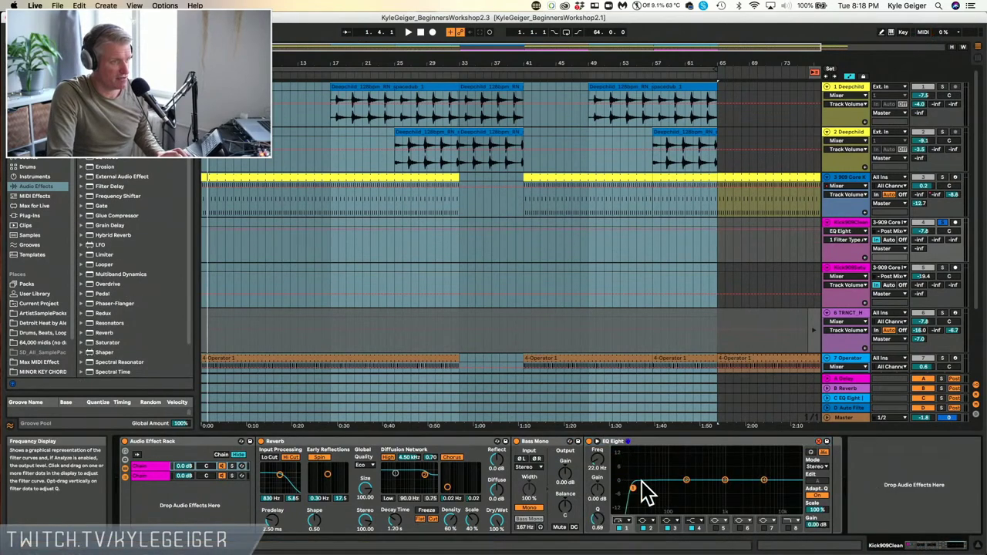
{"action": "left_click", "coordinate": [625, 520]}
{"action": "left_click", "coordinate": [623, 468]}
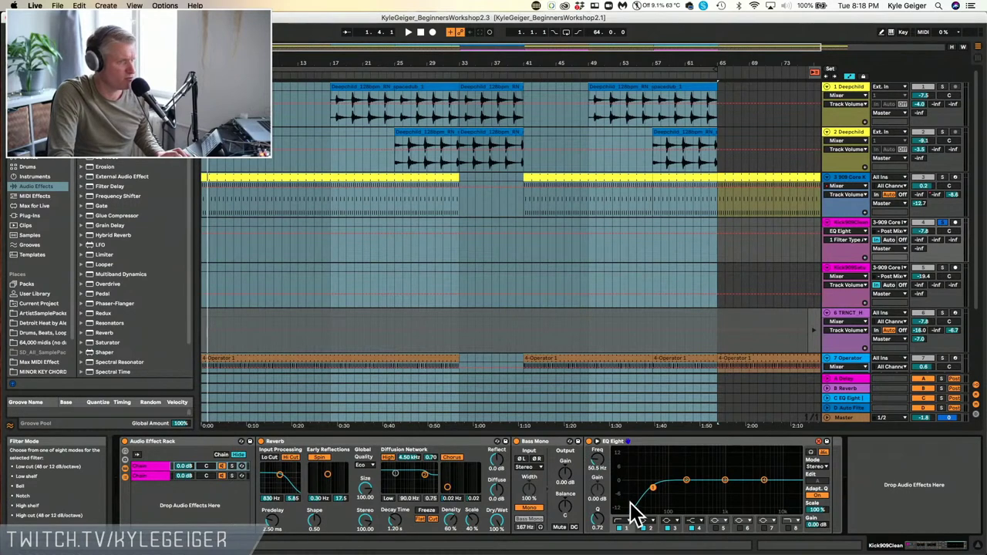
{"action": "left_click_drag", "start_coordinate": [664, 485], "coordinate": [660, 486]}
During playback, change EQ Eight's fourth band to a high cut and pull it down to about 230 Hz
{"action": "key", "text": "space"}
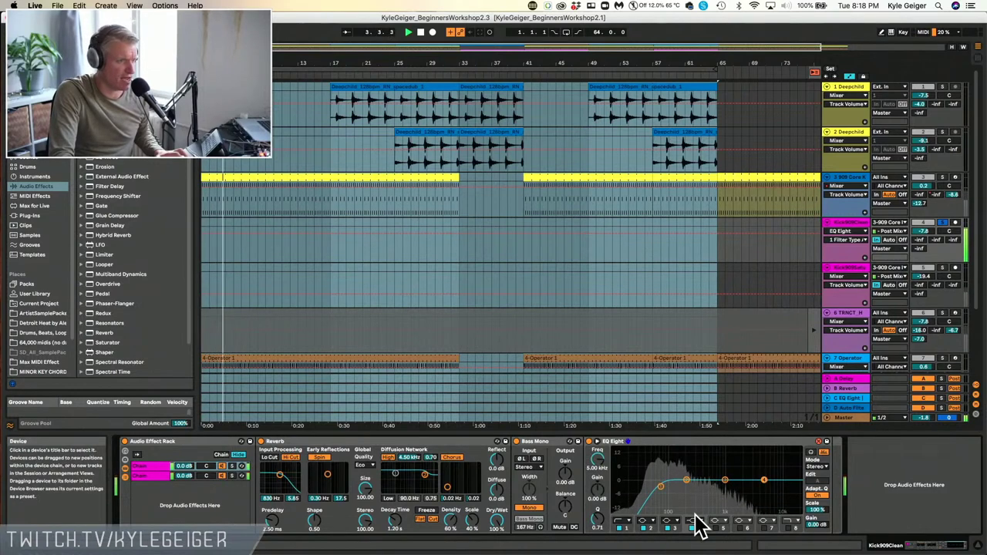
{"action": "left_click", "coordinate": [694, 521]}
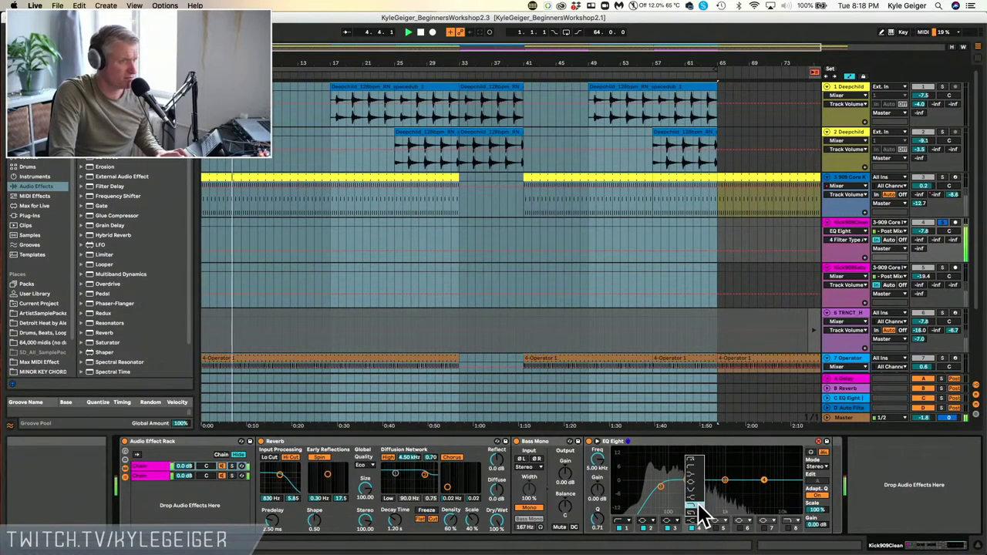
{"action": "left_click", "coordinate": [696, 512]}
{"action": "left_click_drag", "start_coordinate": [752, 494], "coordinate": [691, 487]}
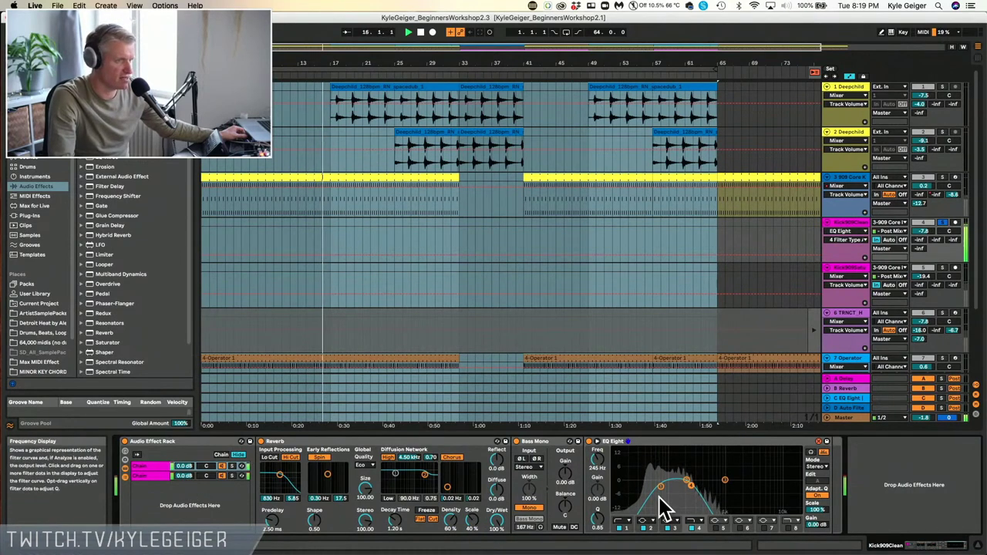
{"action": "left_click_drag", "start_coordinate": [691, 485], "coordinate": [689, 485]}
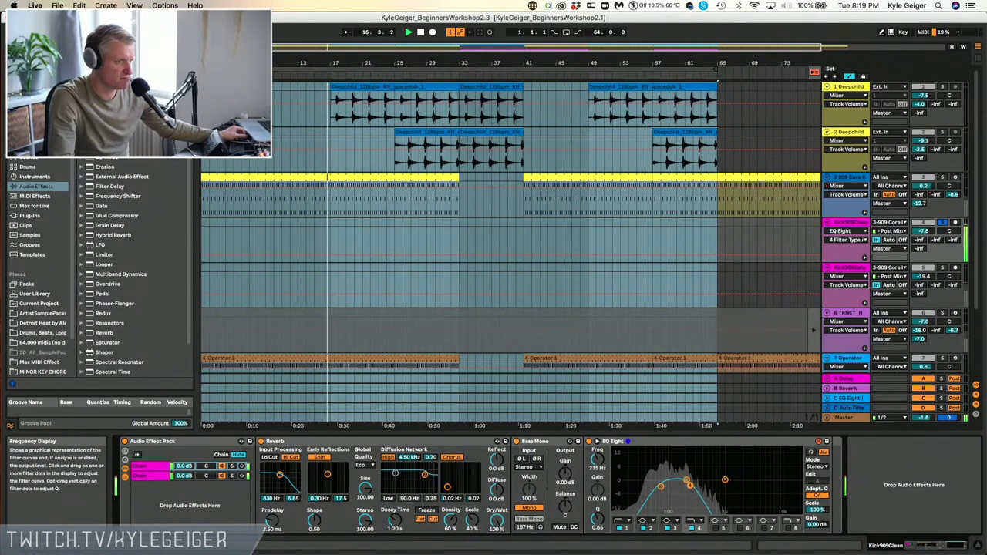
Enable EQ Eight's fifth band with a Q of 18, sweep it boosted to 150 Hz, cut it to about -8.33 dB and replay
{"action": "left_click", "coordinate": [716, 528]}
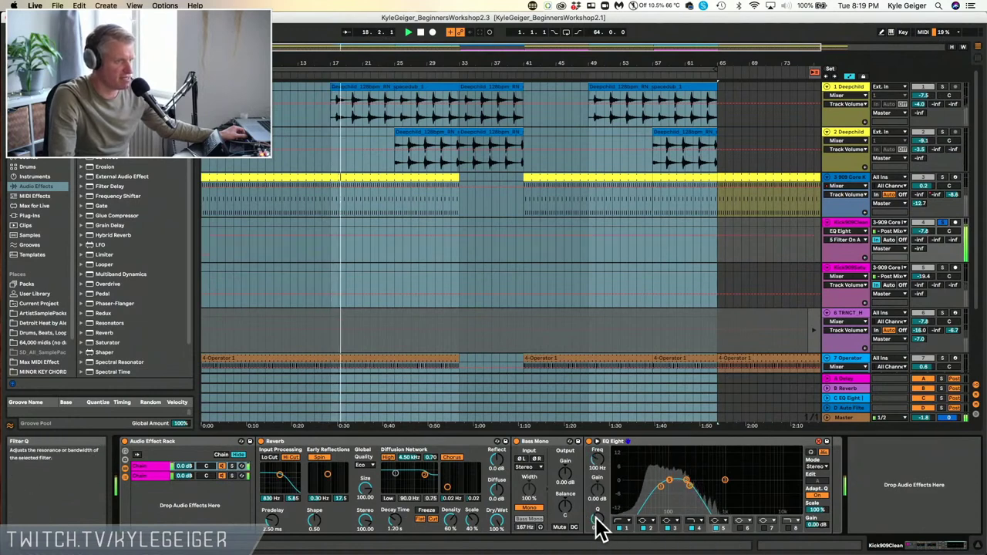
{"action": "left_click_drag", "start_coordinate": [669, 479], "coordinate": [673, 449]}
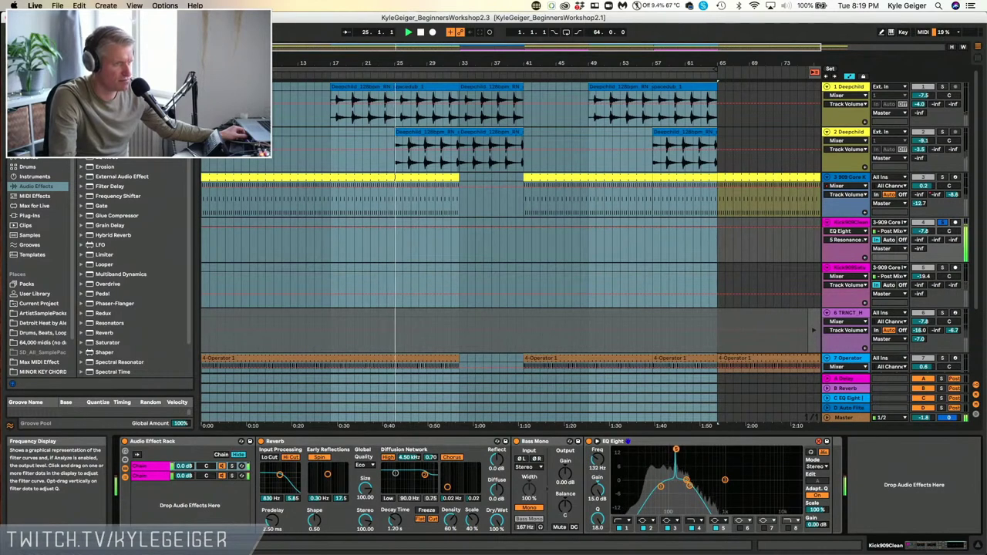
{"action": "left_click_drag", "start_coordinate": [673, 449], "coordinate": [679, 449]}
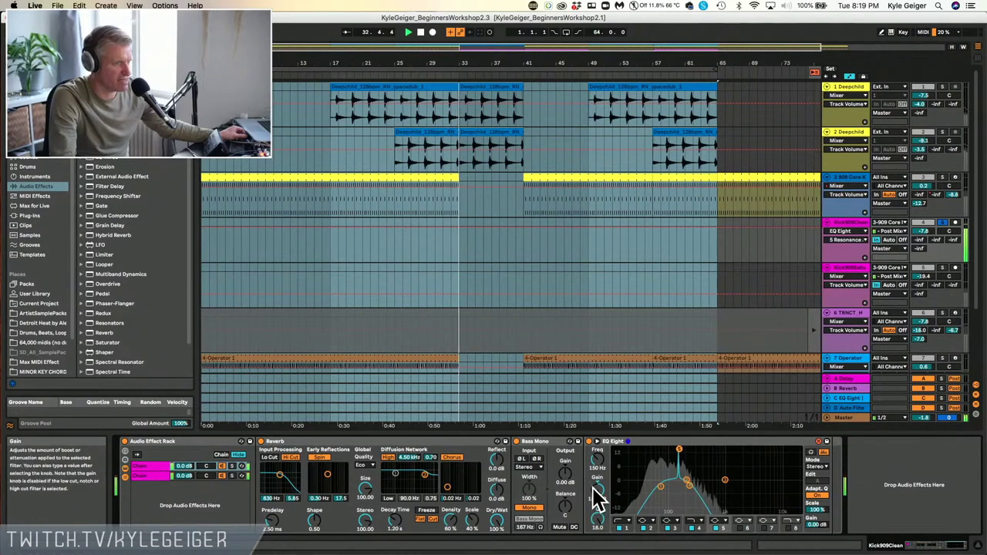
{"action": "left_click_drag", "start_coordinate": [597, 498], "coordinate": [596, 519]}
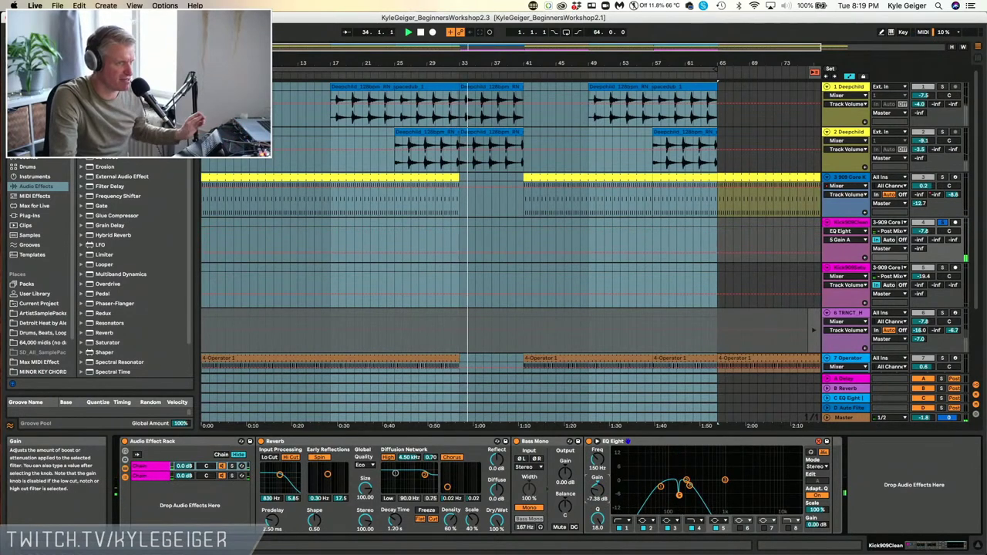
{"action": "key", "text": "space"}
{"action": "key", "text": "space"}
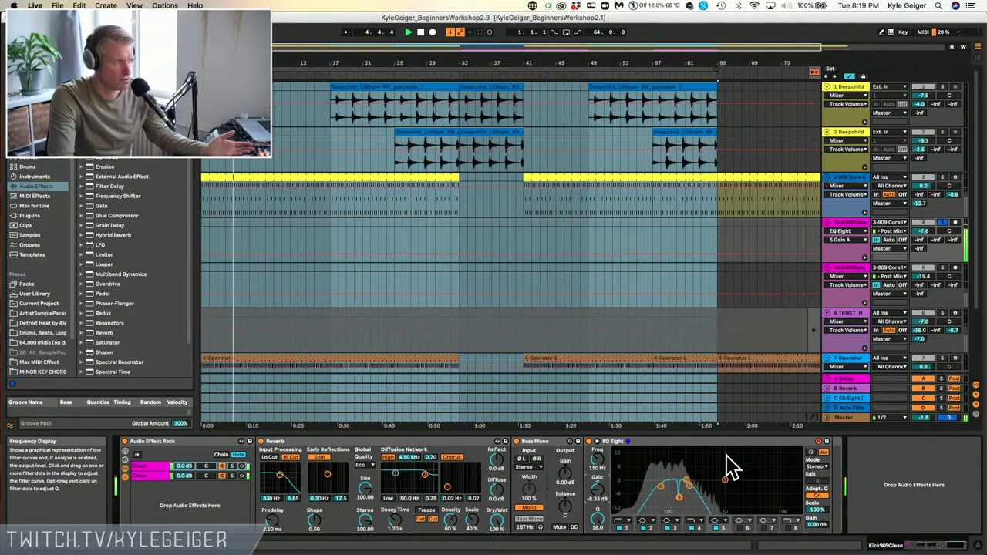
Lower the fourth band's high-cut frequency to 225 Hz, replay from the start and unsolo the Kick909Clean track
{"action": "left_click", "coordinate": [688, 485]}
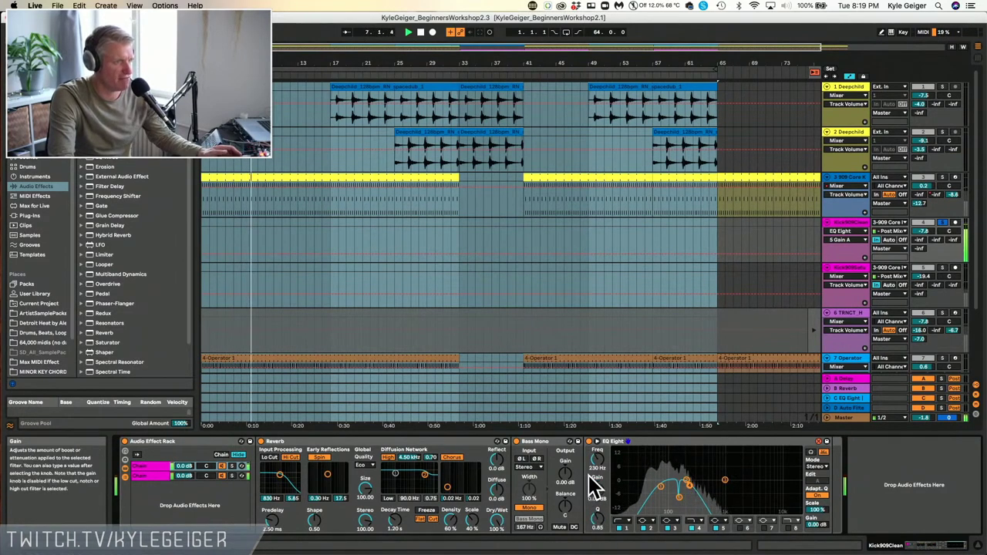
{"action": "mouse_move", "coordinate": [597, 467]}
{"action": "left_mouse_down"}
{"action": "mouse_move", "coordinate": [598, 393]}
{"action": "mouse_move", "coordinate": [599, 463]}
{"action": "left_mouse_up"}
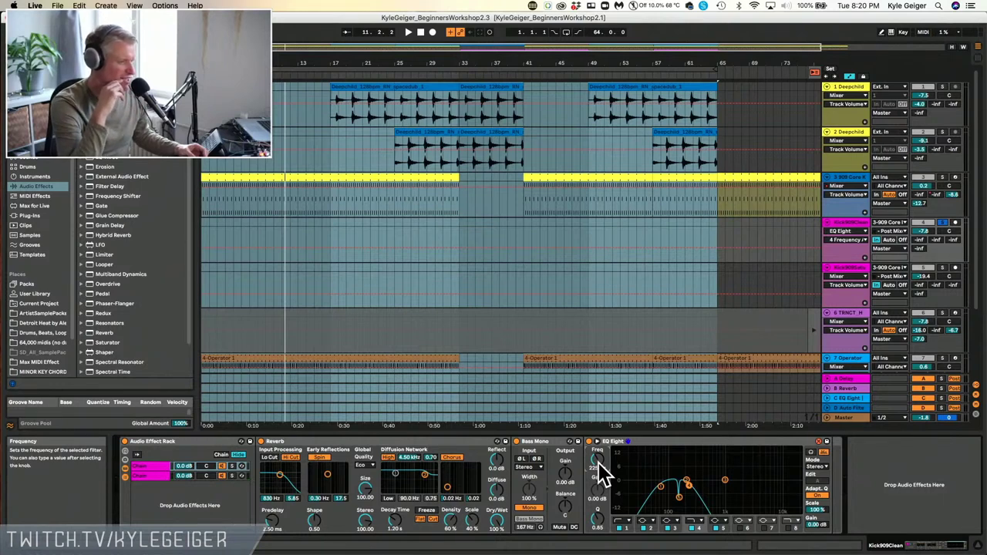
{"action": "key", "text": "space"}
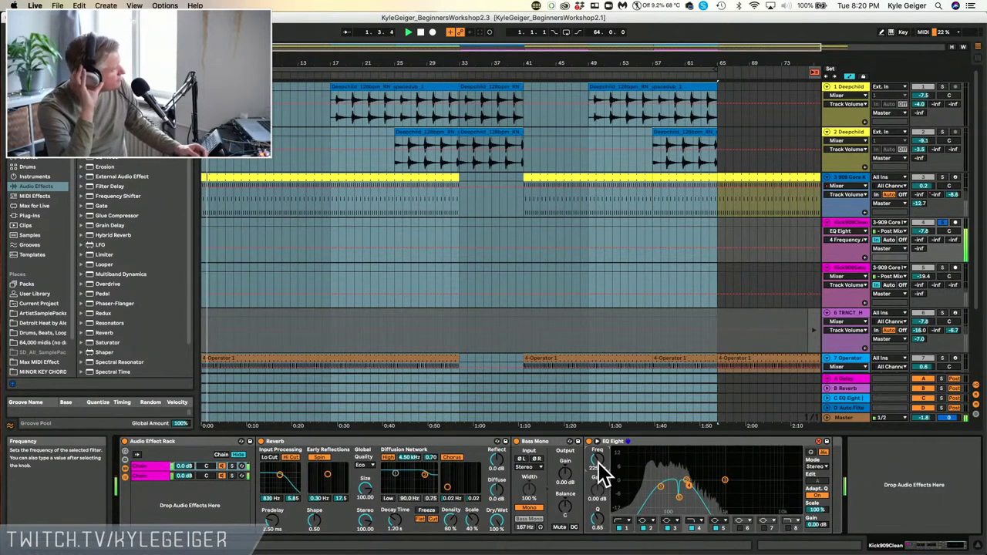
{"action": "left_click", "coordinate": [943, 223]}
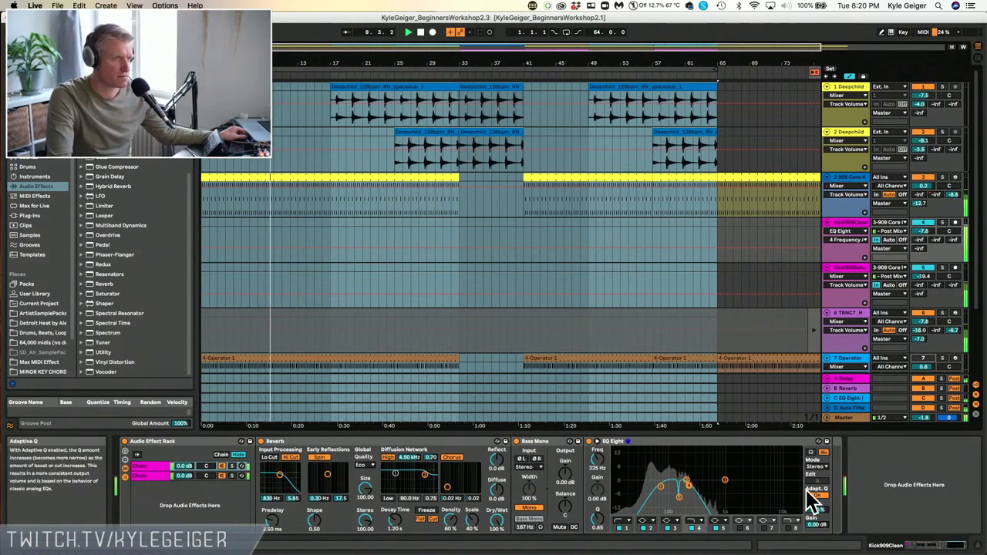
Lower EQ Eight's output gain to -2.44 dB and balance the rack, with the Reverb chain at -2.0 dB and the empty chain at -1.8 dB
{"action": "mouse_move", "coordinate": [823, 522]}
{"action": "left_mouse_down"}
{"action": "mouse_move", "coordinate": [823, 511]}
{"action": "mouse_move", "coordinate": [823, 535]}
{"action": "left_mouse_up"}
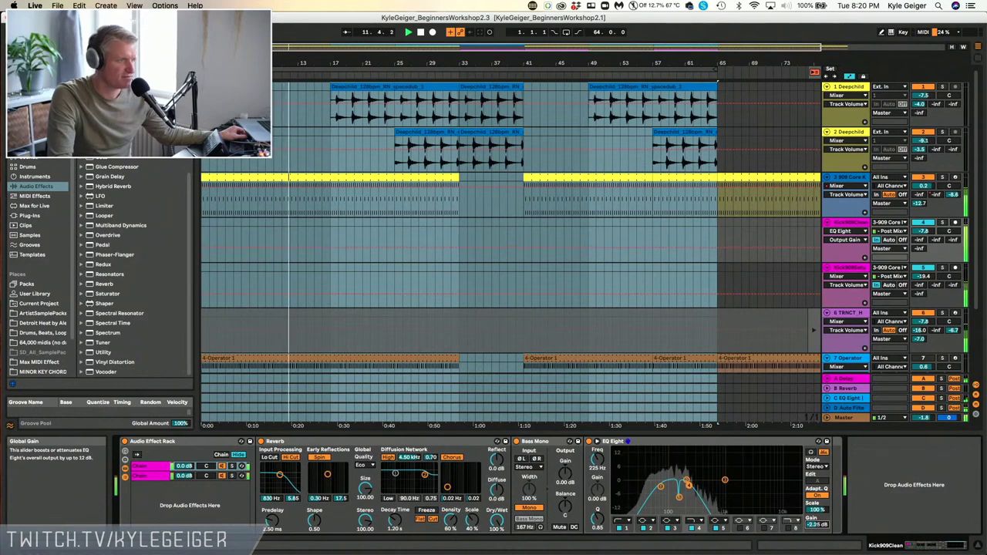
{"action": "left_click_drag", "start_coordinate": [178, 475], "coordinate": [179, 464]}
{"action": "left_click", "coordinate": [178, 469]}
{"action": "left_click", "coordinate": [184, 475]}
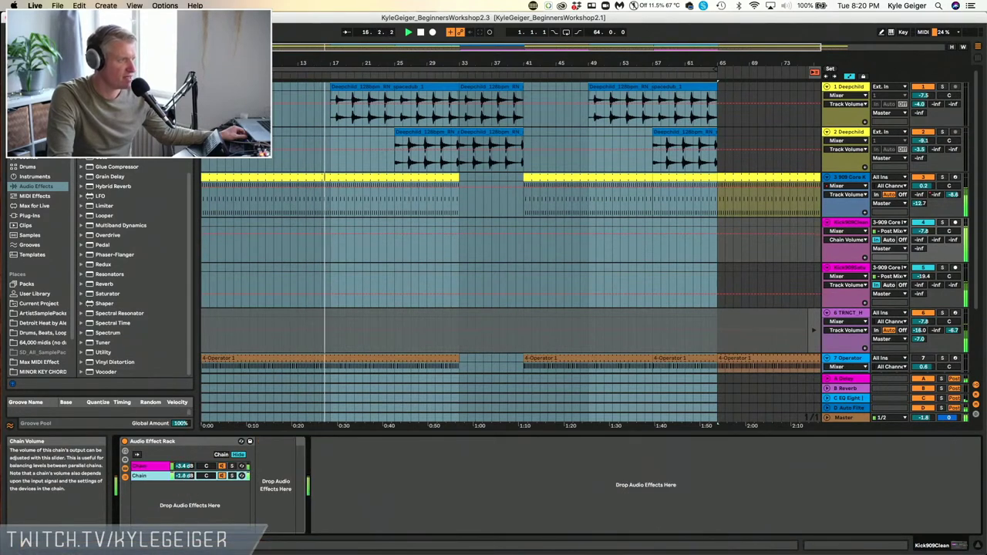
{"action": "left_click", "coordinate": [183, 469]}
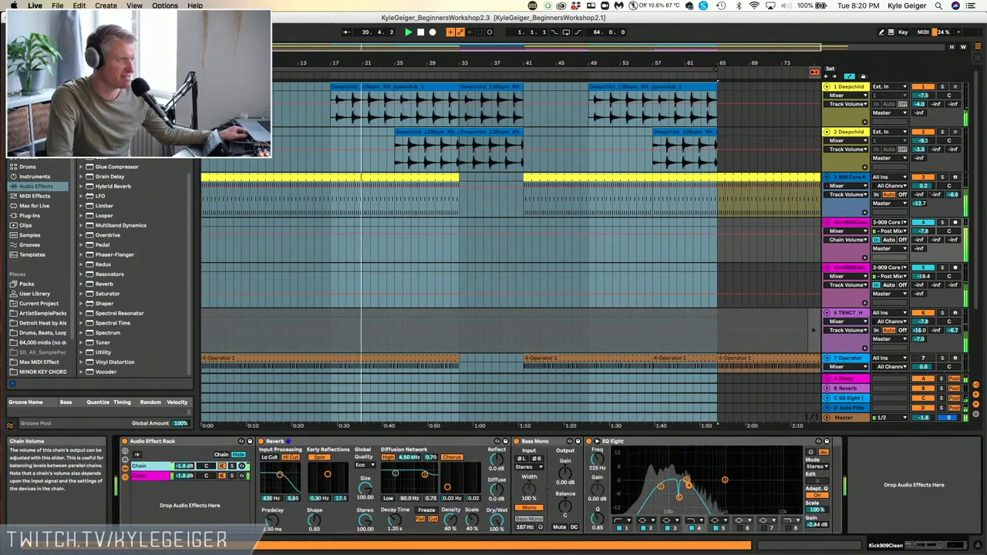
{"action": "left_click_drag", "start_coordinate": [182, 466], "coordinate": [182, 471]}
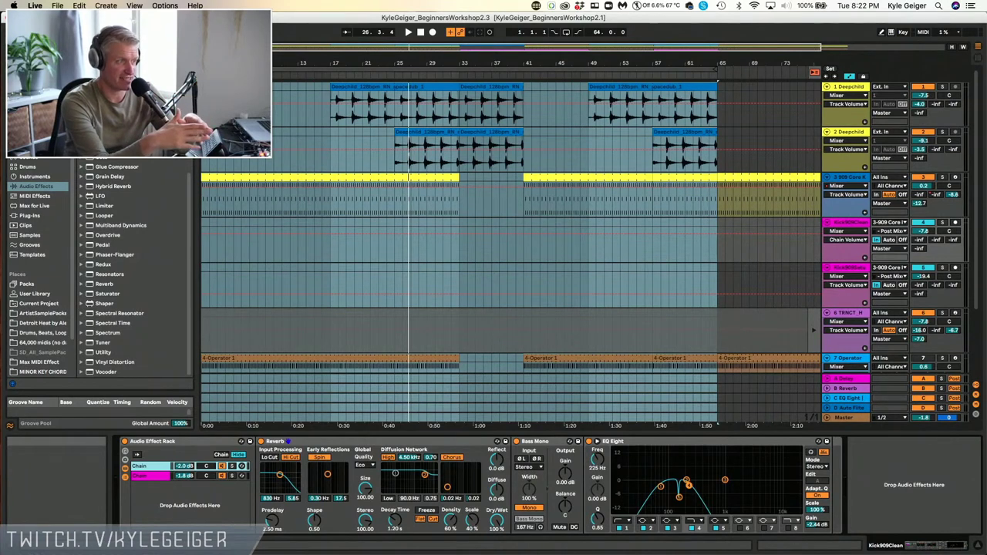
Select the Reverb device in the Audio Effect Rack's first chain and save the Live Set under its current name
{"action": "left_click", "coordinate": [319, 441]}
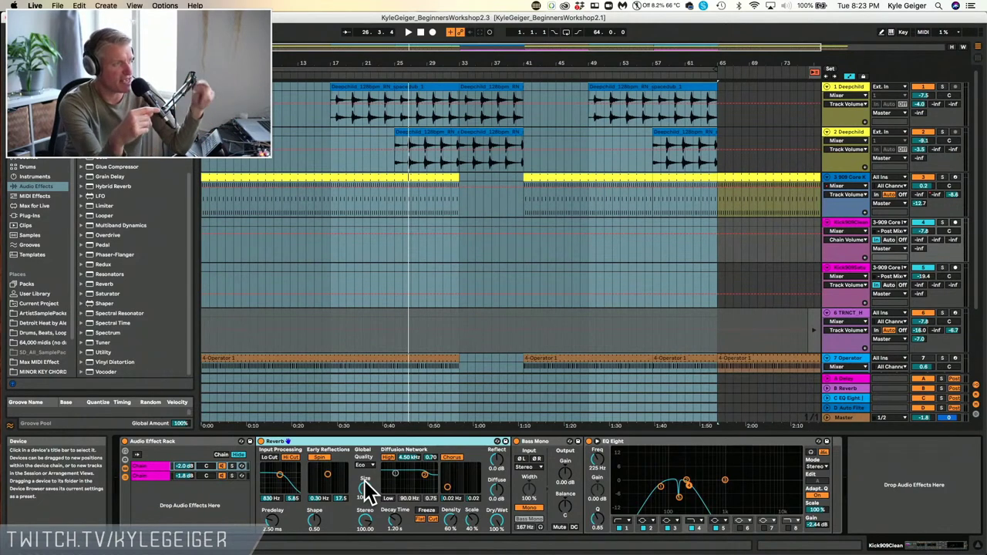
{"action": "left_click", "coordinate": [57, 6]}
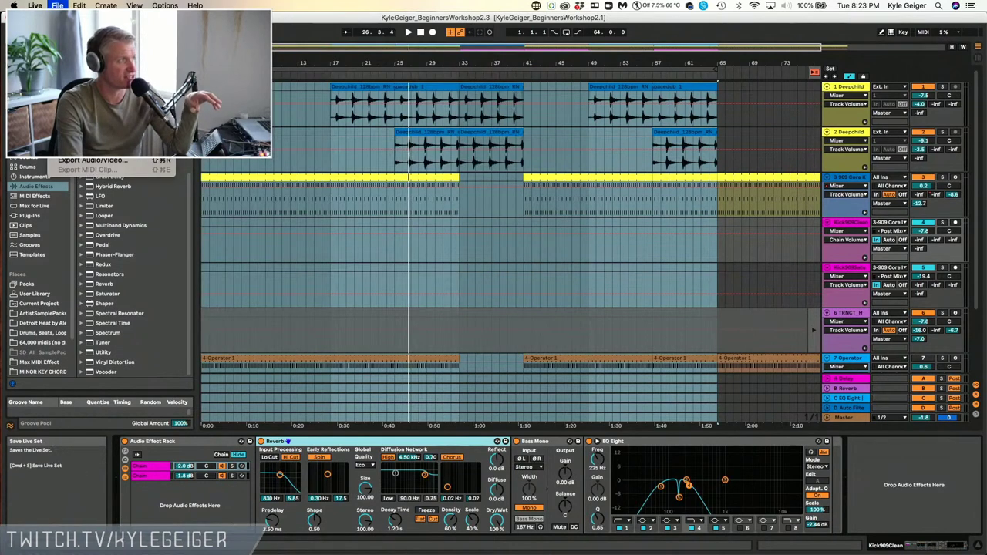
{"action": "left_click", "coordinate": [88, 98]}
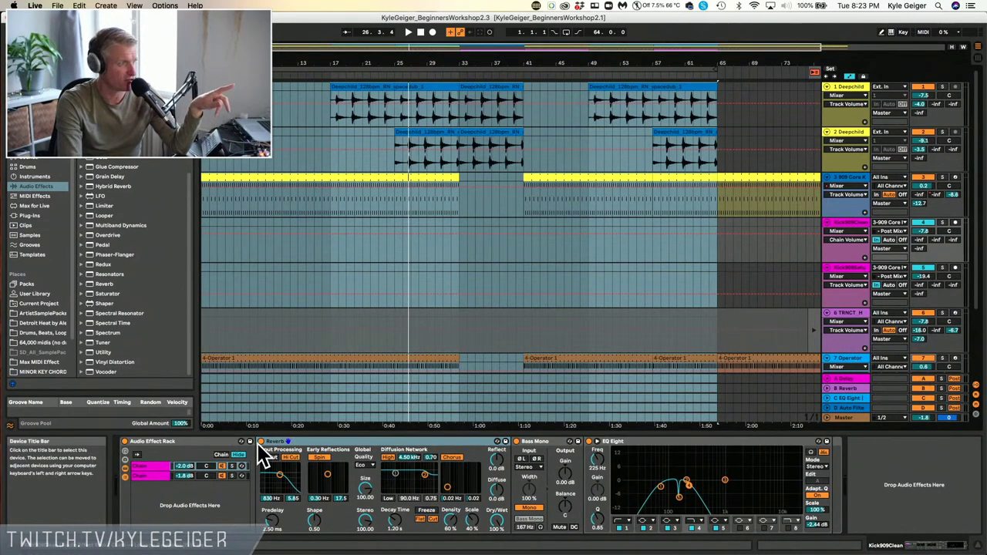
Check the rack's empty second chain, return to the first chain and deactivate its Reverb, Bass Mono and EQ Eight devices
{"action": "left_click", "coordinate": [139, 476]}
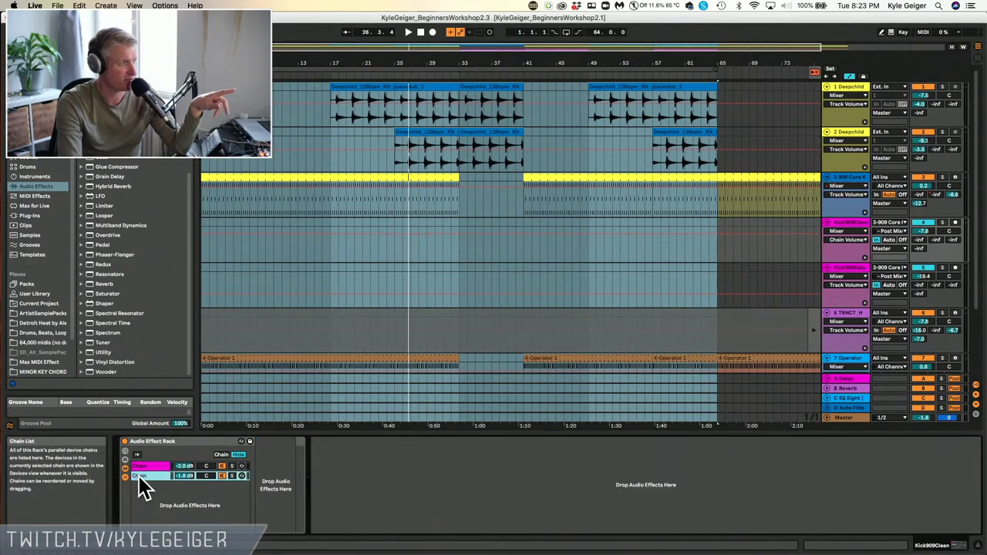
{"action": "left_click", "coordinate": [146, 466]}
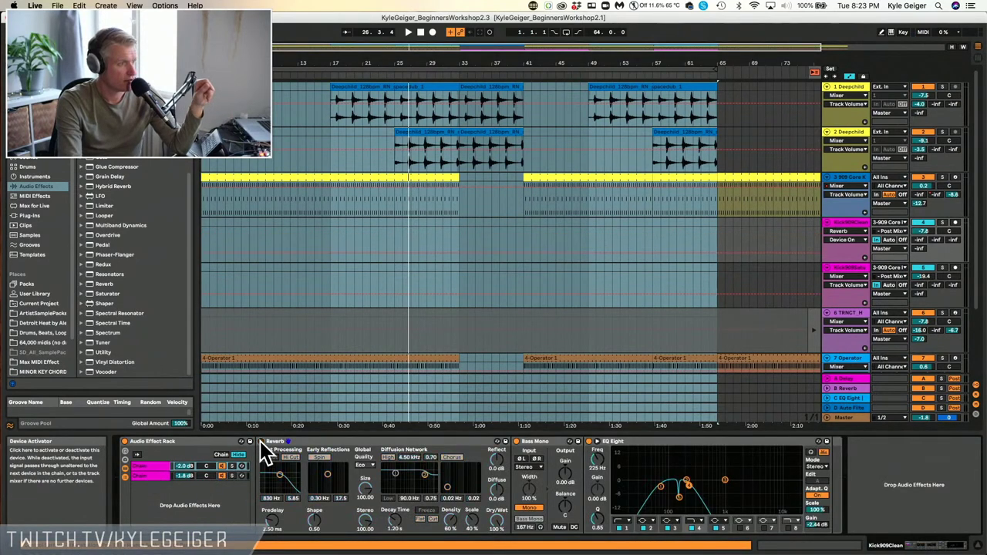
{"action": "left_click", "coordinate": [516, 443]}
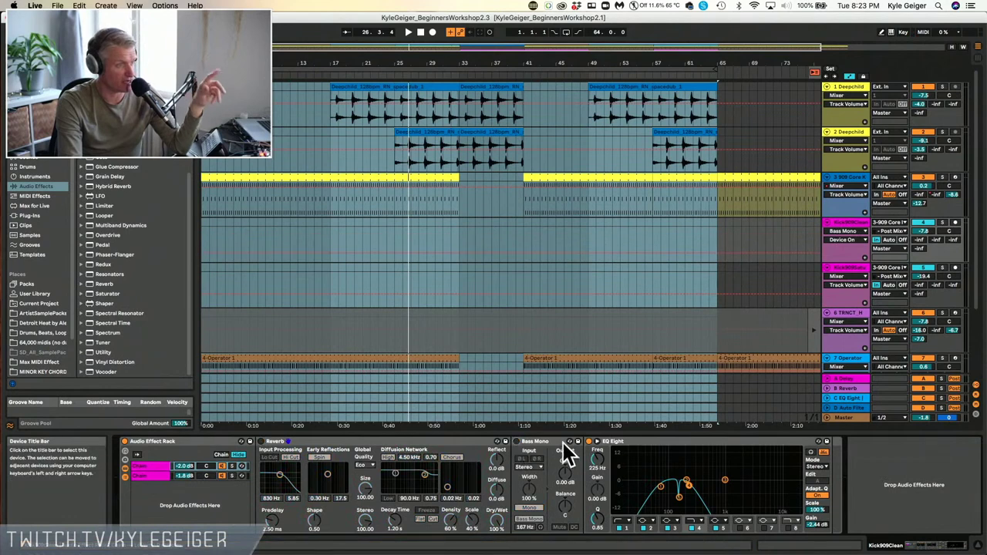
{"action": "left_click", "coordinate": [594, 442]}
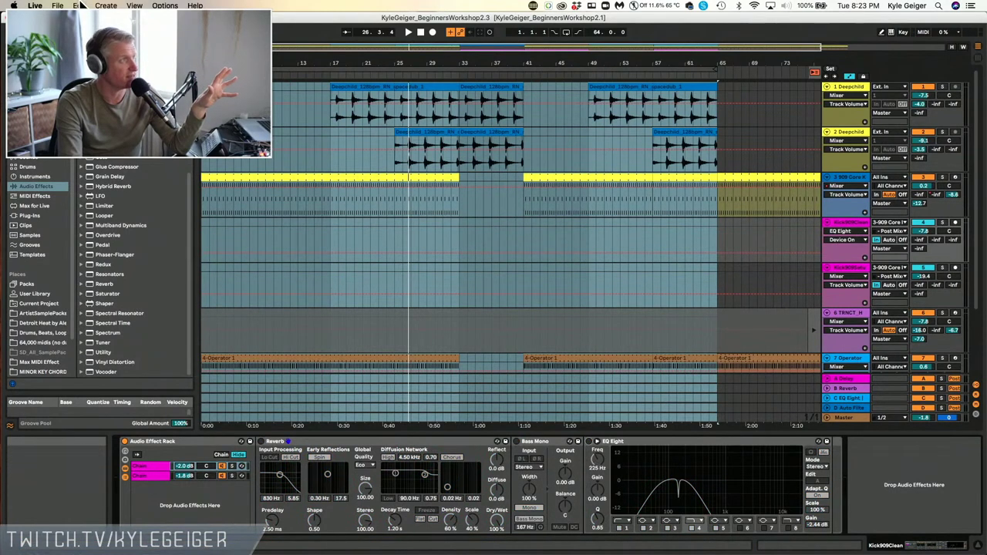
Save the Live Set under a different name
{"action": "left_click", "coordinate": [56, 6]}
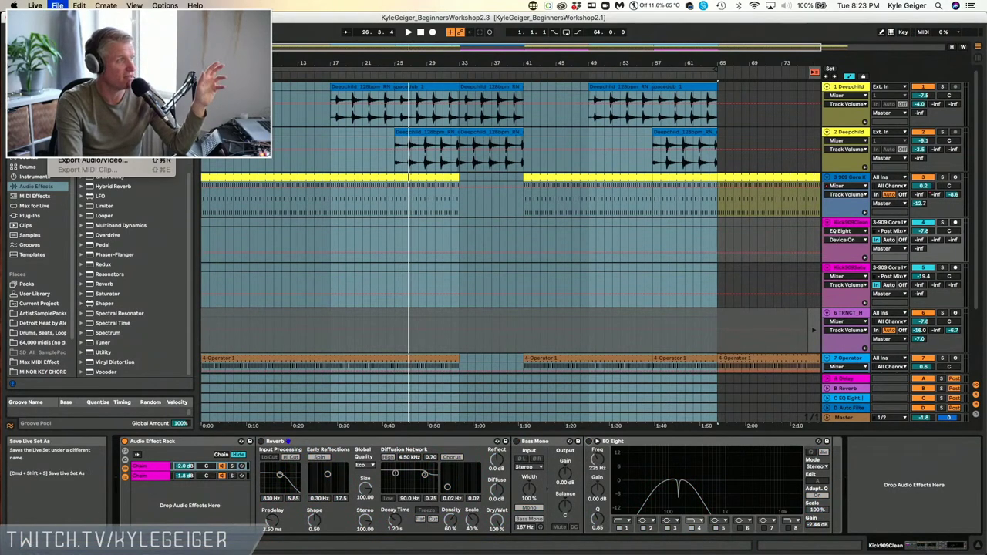